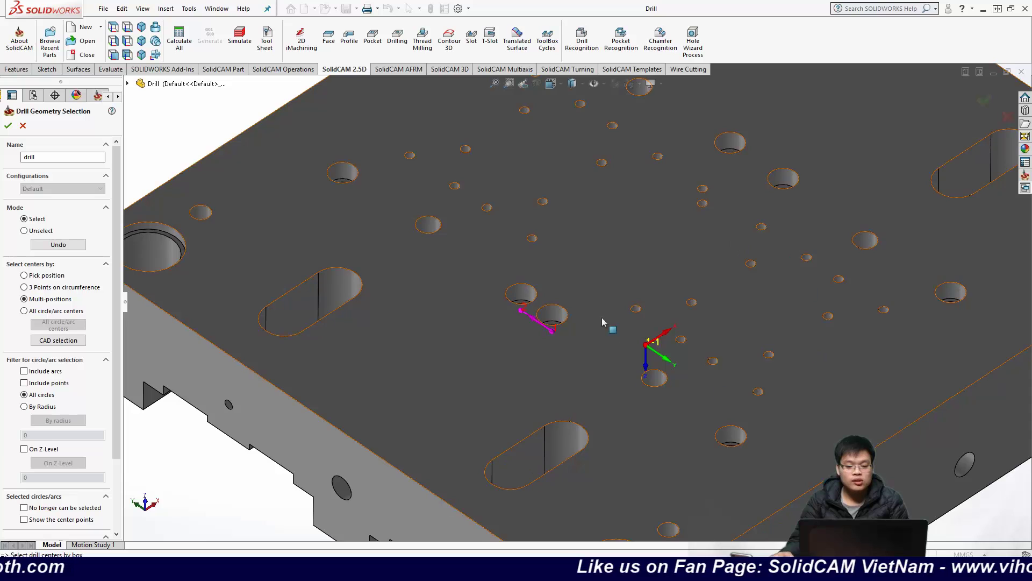
Step: Select all circular hole centers on the plate's top face as positions for the drill geometry
click(556, 248)
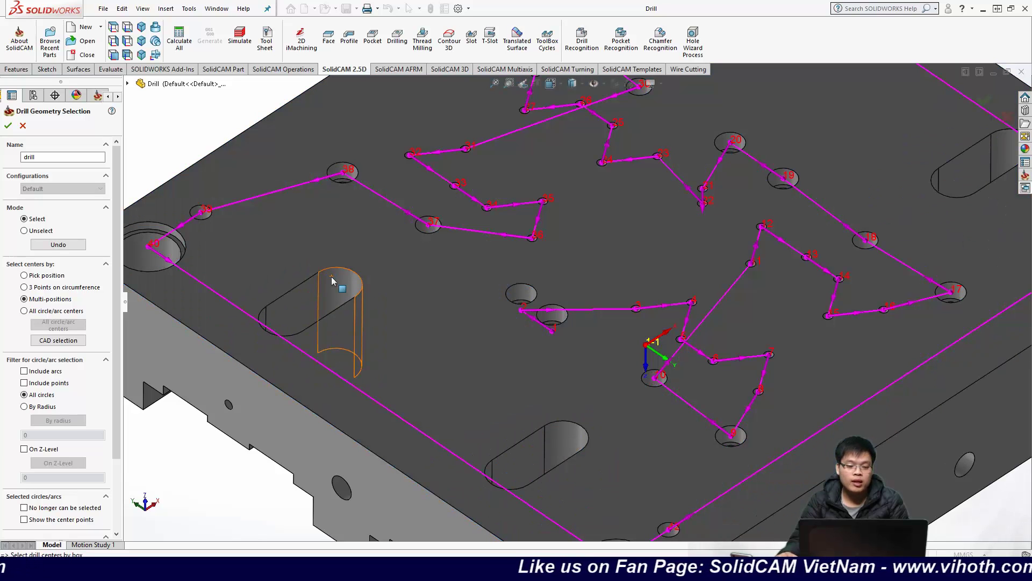
middle_drag(686, 269, 667, 242)
key(f)
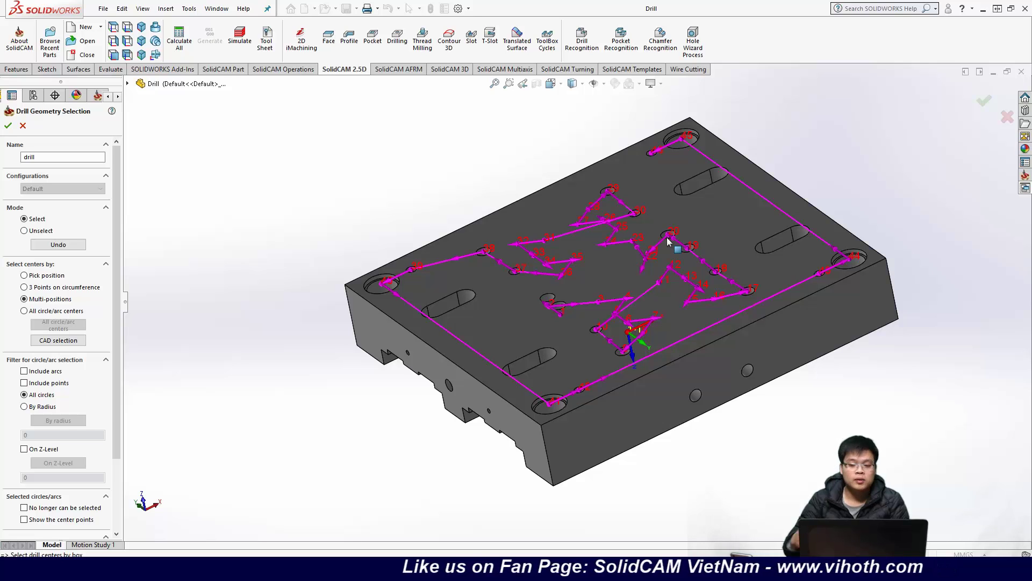
middle_drag(666, 302, 700, 425)
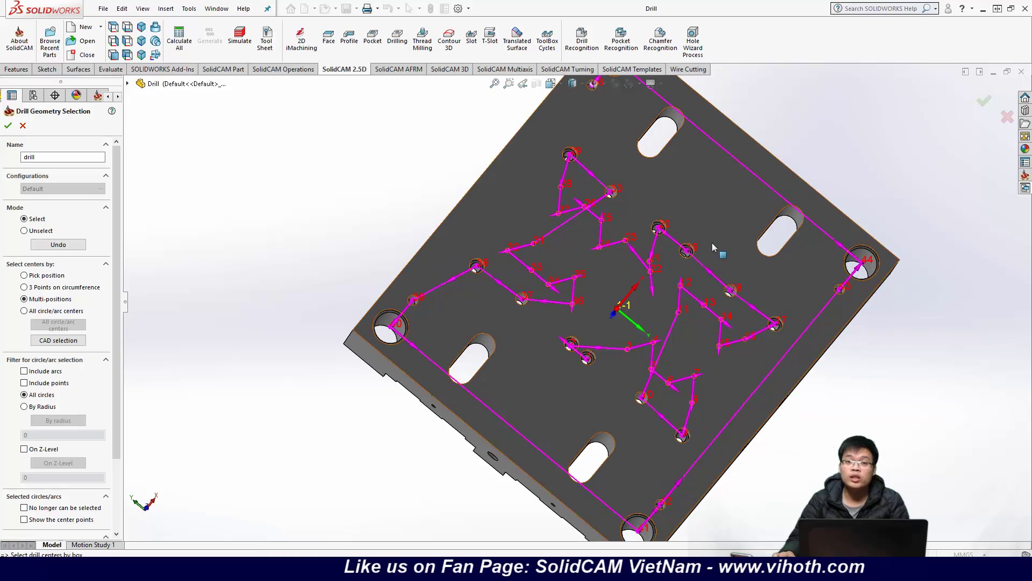
key(ctrl+7)
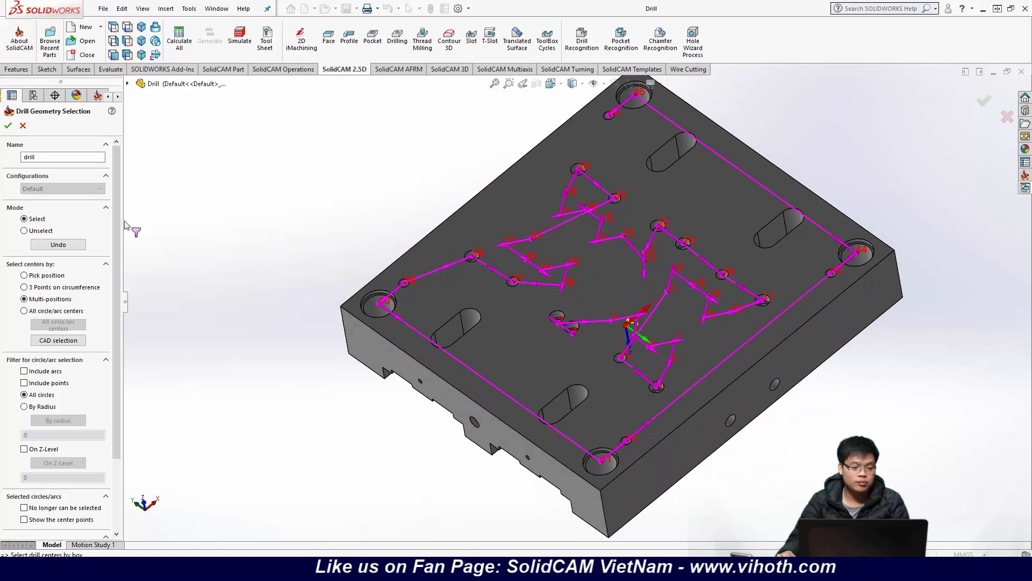
Step: Examine the list of selected drill centers, and locate the 16th center on the plate within the drilling sequence
scroll(119, 214, down, 3)
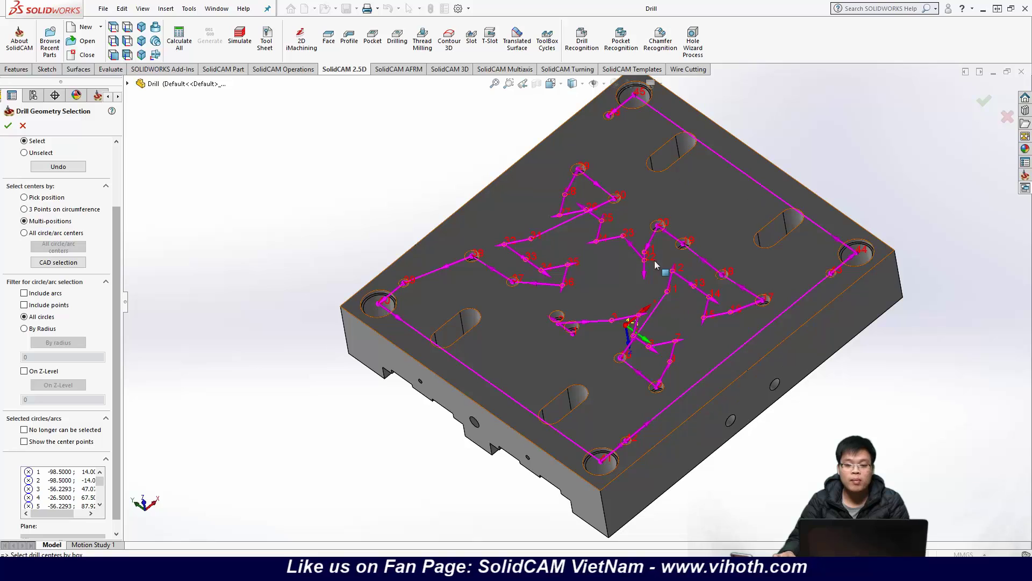
scroll(102, 409, down, 1)
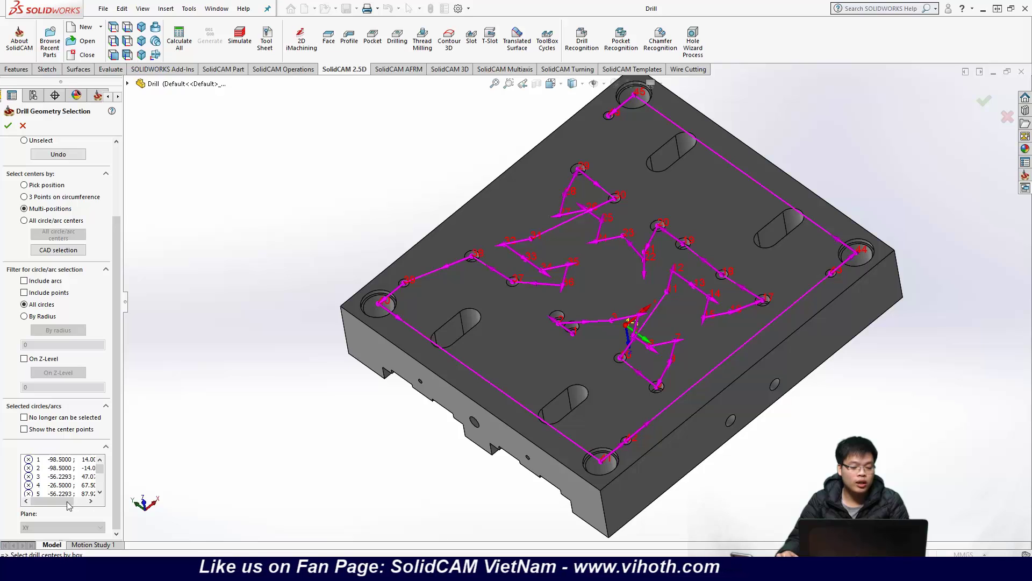
right_click(70, 462)
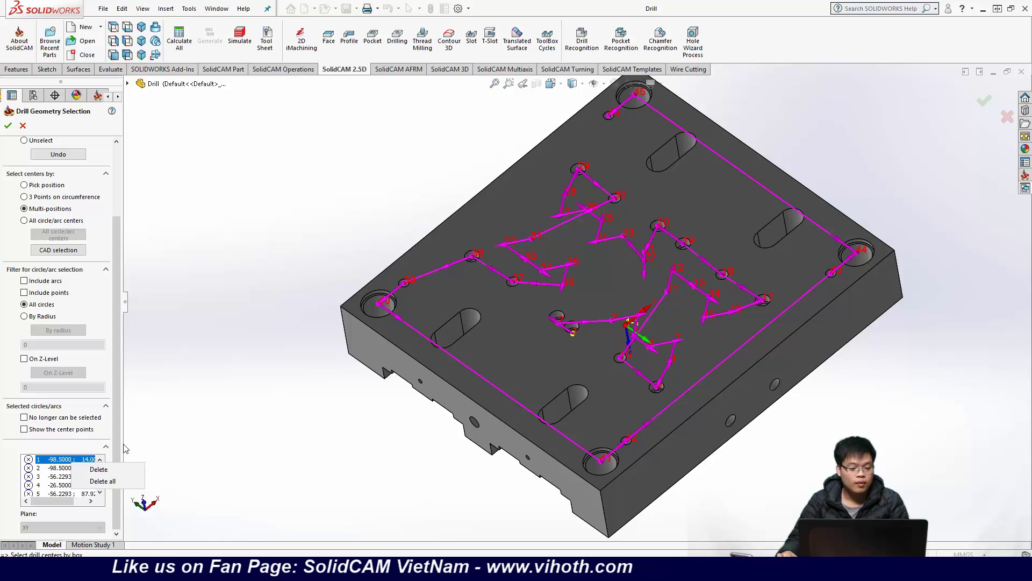
click(88, 461)
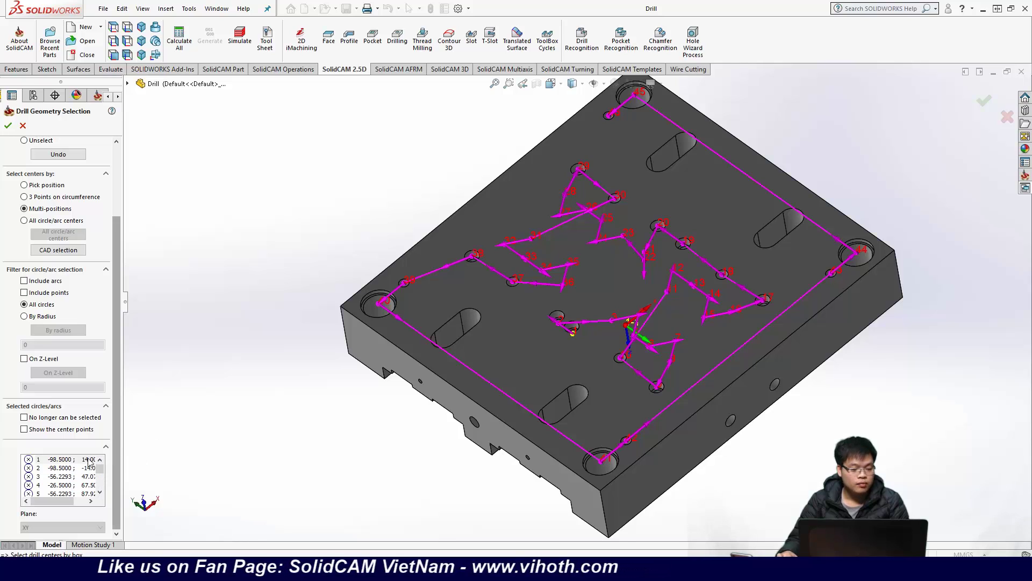
click(59, 485)
scroll(63, 495, down, 4)
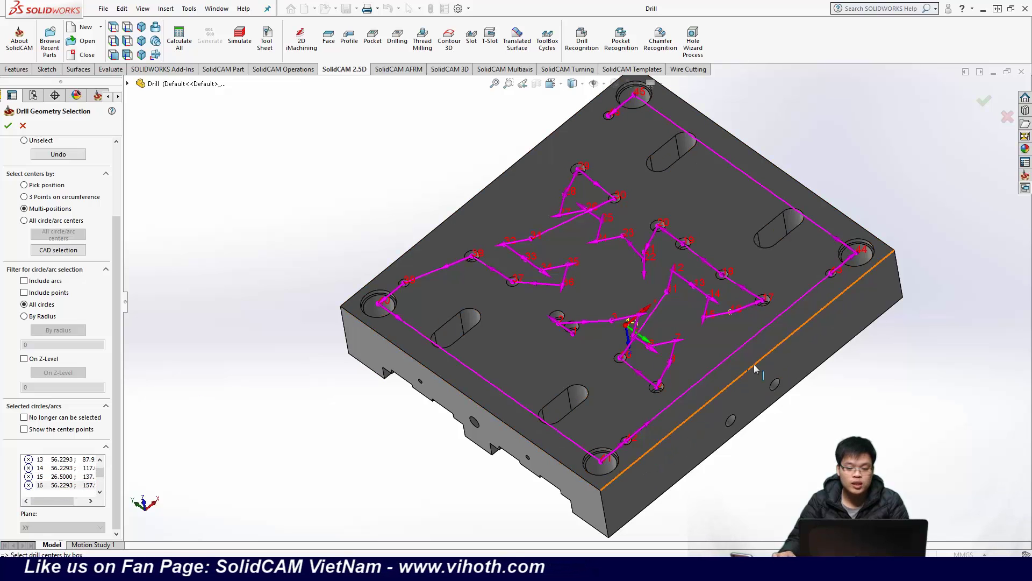
middle_drag(754, 363, 706, 293)
scroll(705, 294, down, 3)
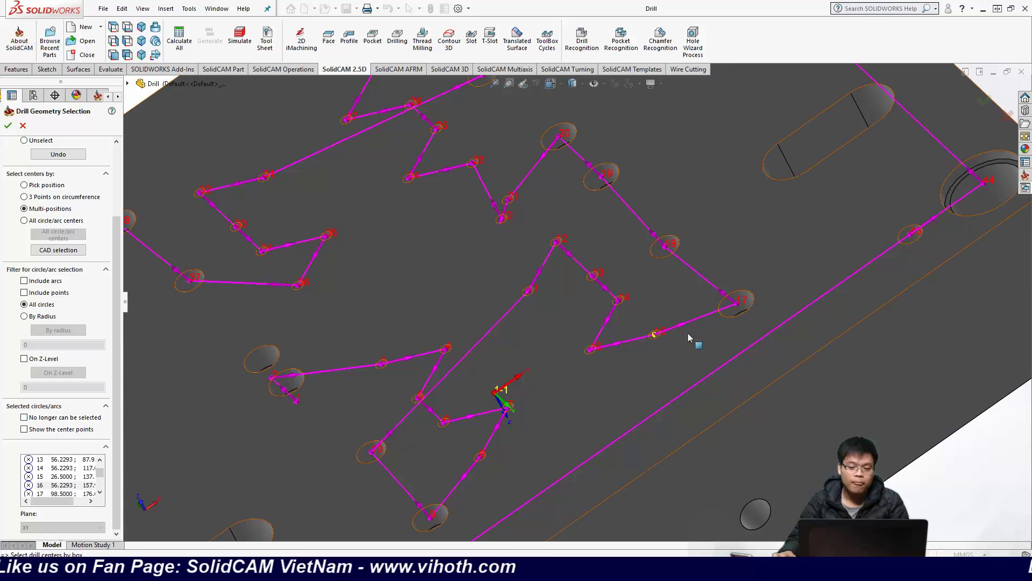
scroll(654, 336, down, 2)
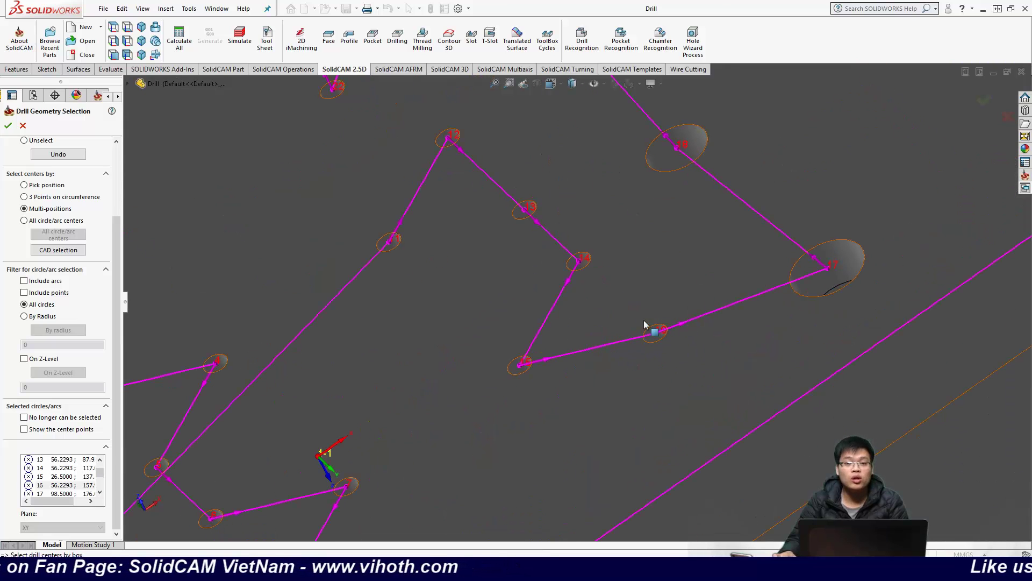
scroll(667, 333, down, 3)
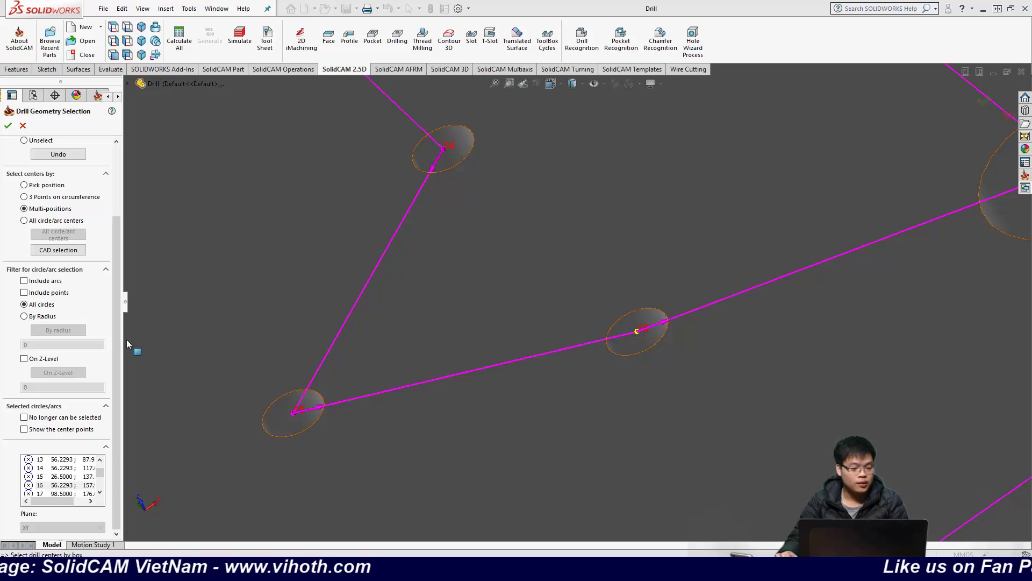
scroll(115, 331, up, 1)
scroll(115, 333, down, 1)
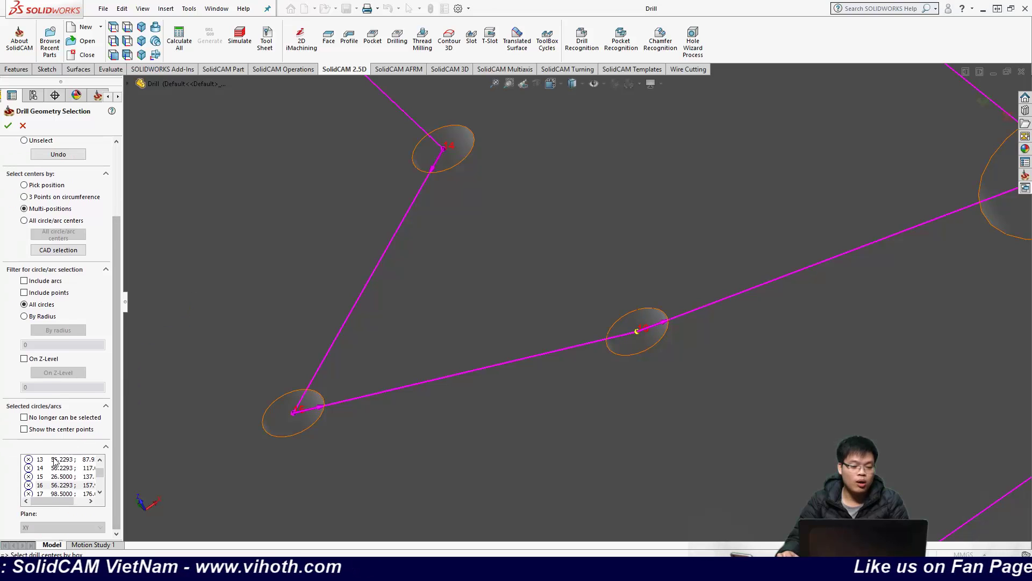
scroll(115, 398, up, 3)
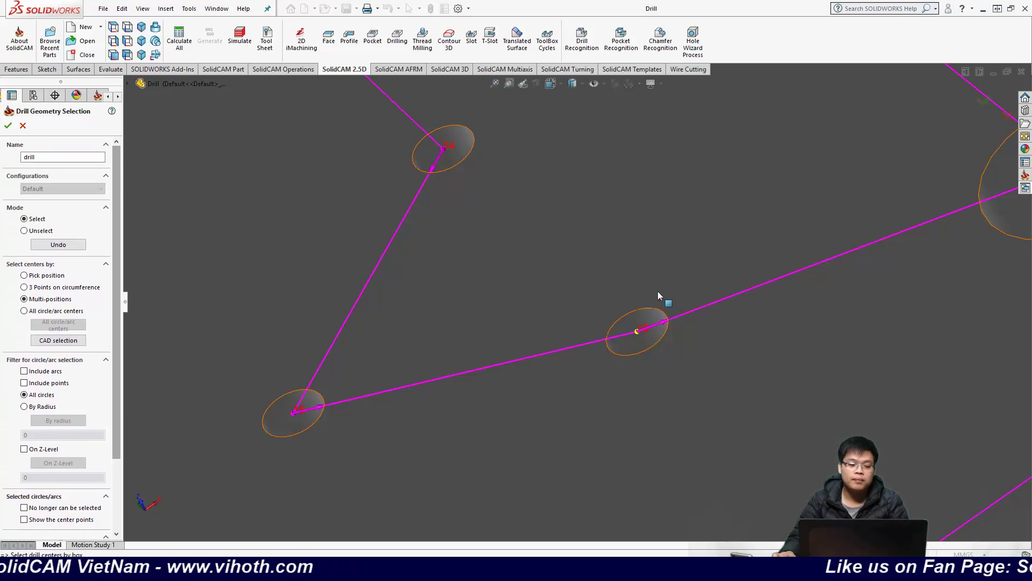
scroll(670, 279, up, 5)
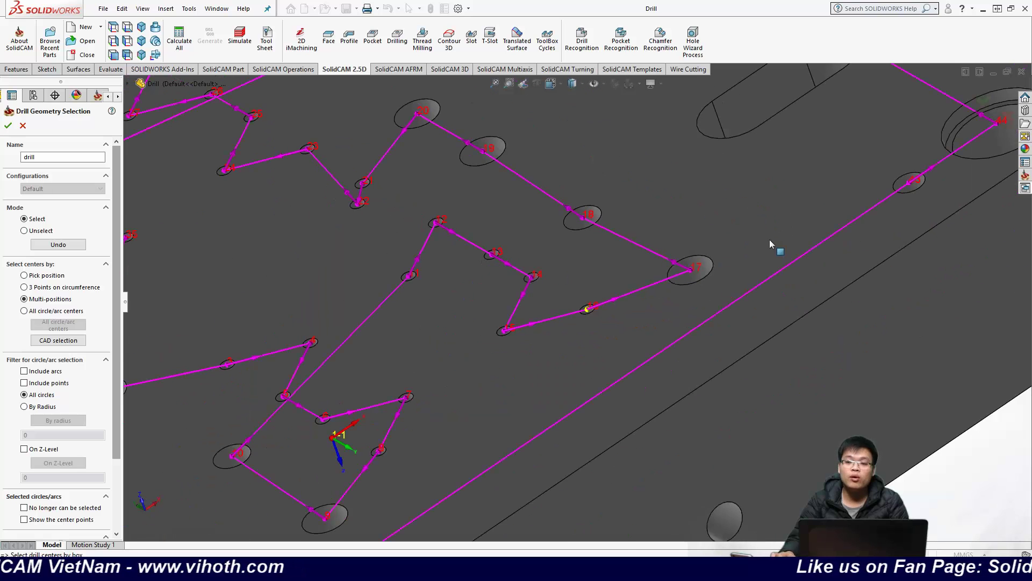
scroll(770, 240, up, 3)
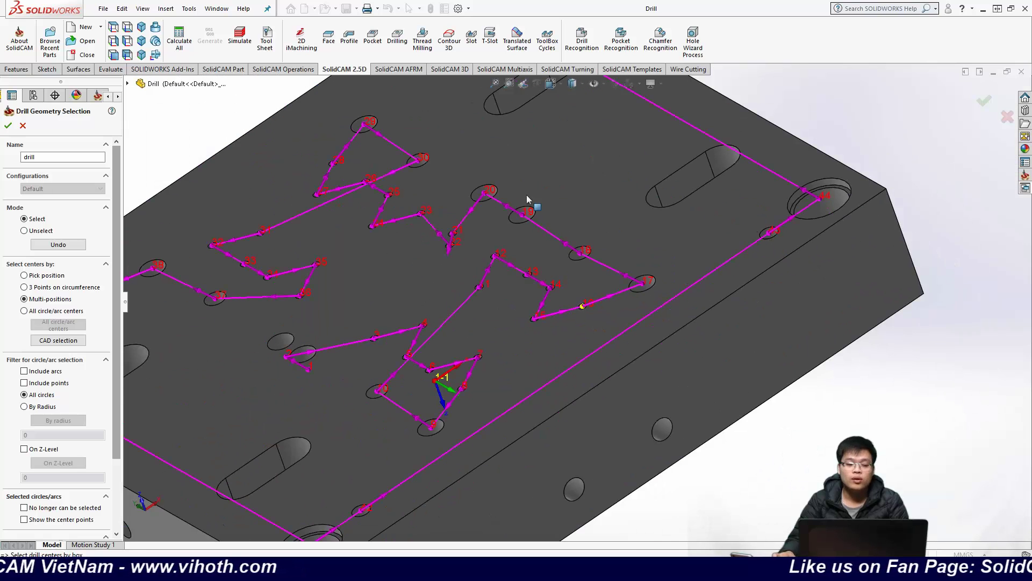
Step: Accept the drill geometry and reposition the Drilling Operation dialog over the model
click(8, 127)
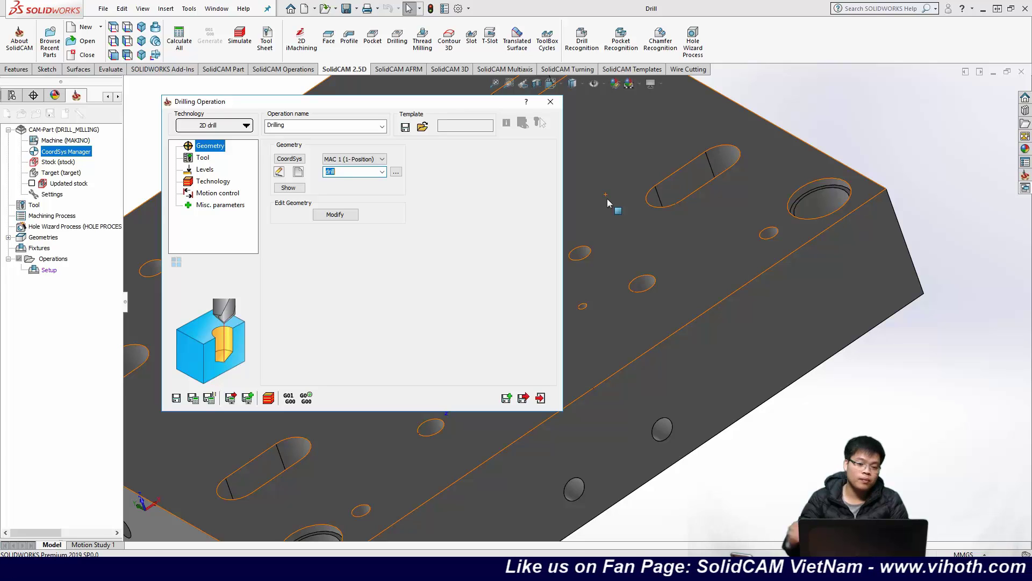
drag(395, 109, 525, 146)
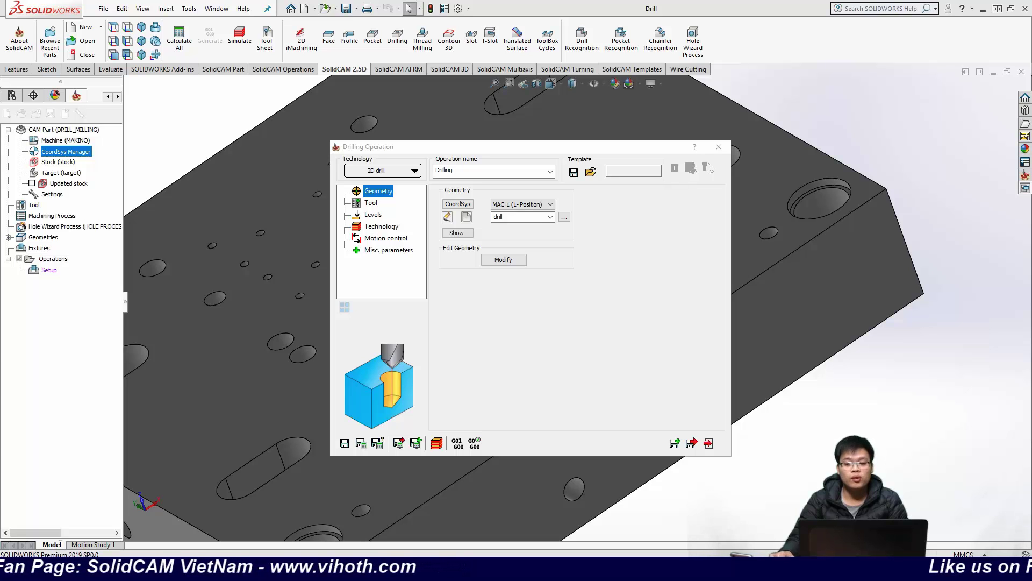
mouse_move(563, 152)
mouse_down()
mouse_move(462, 123)
mouse_move(552, 139)
mouse_up()
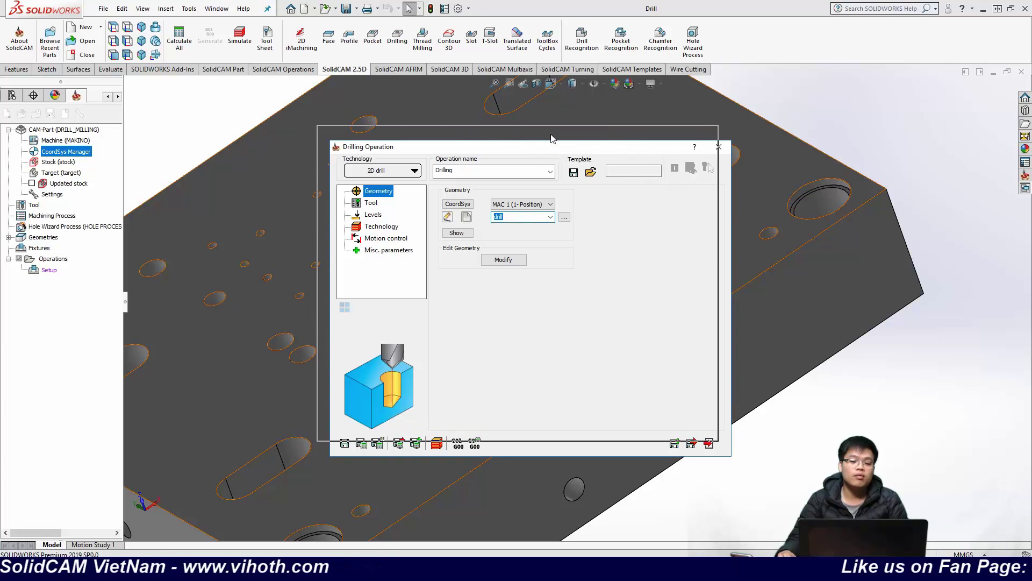
drag(552, 139, 520, 145)
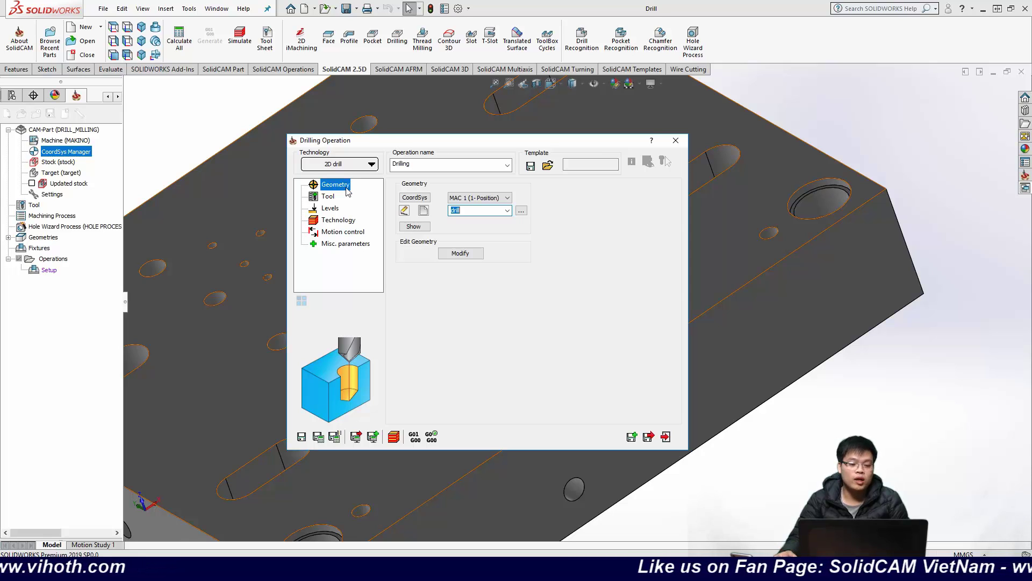
click(327, 197)
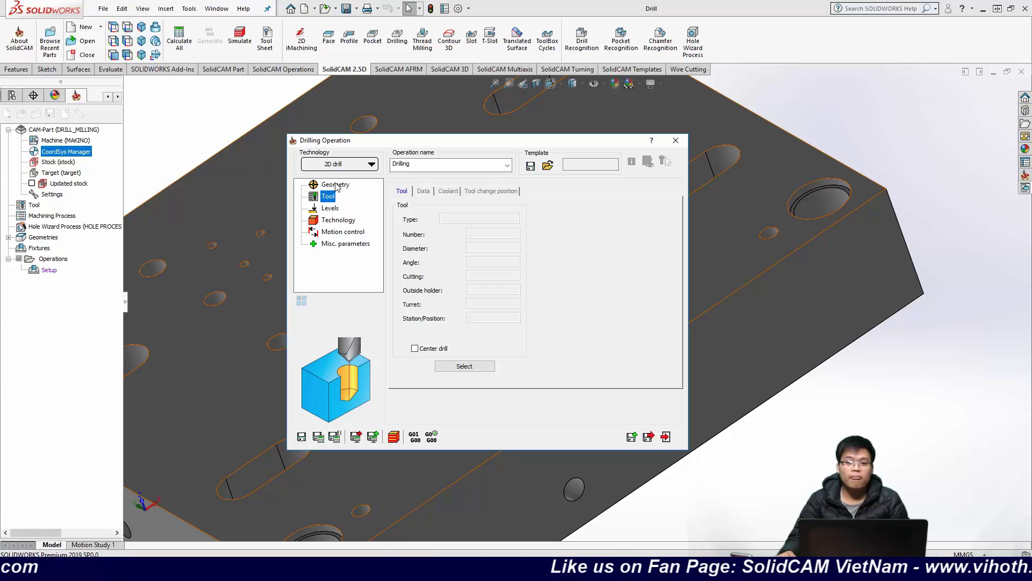
click(337, 186)
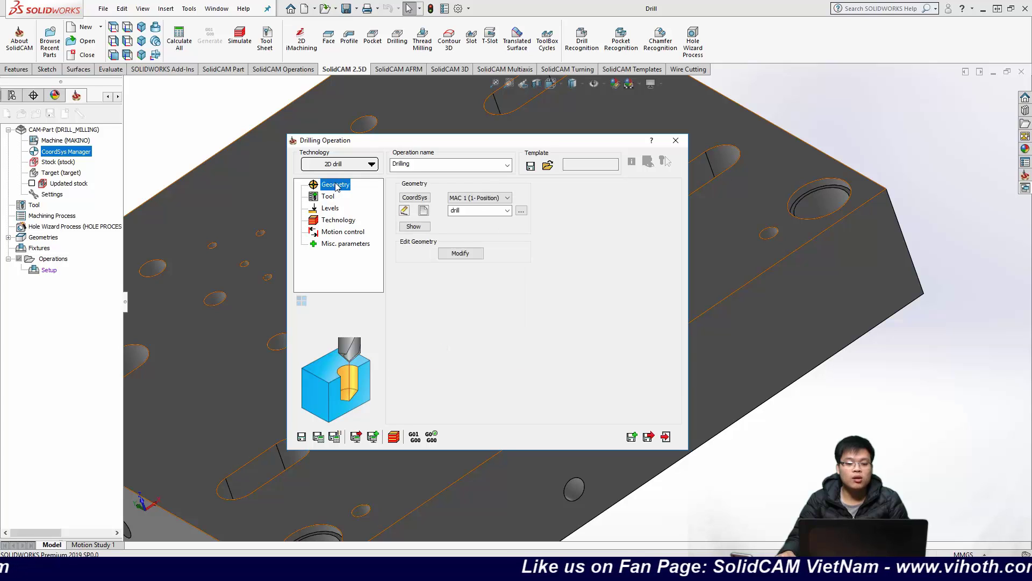
click(424, 211)
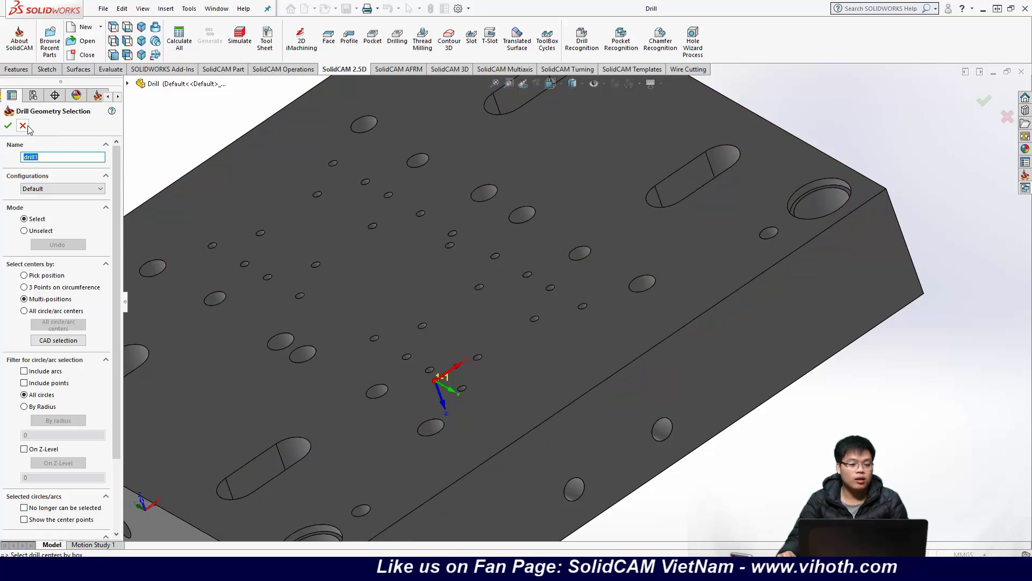
click(9, 125)
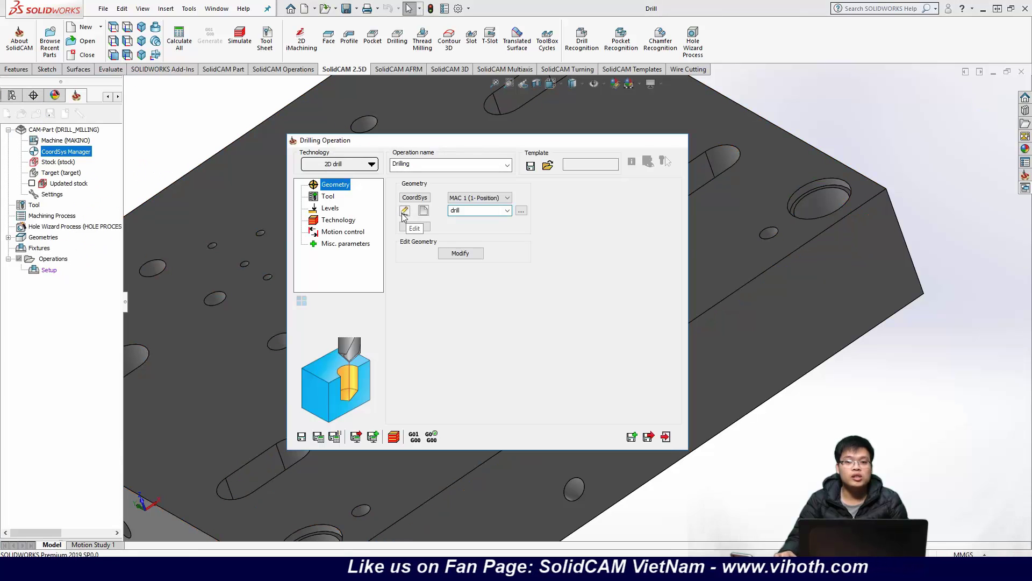
Step: Review the hole centers of the existing drill geometry and return to the drilling operation settings
click(413, 227)
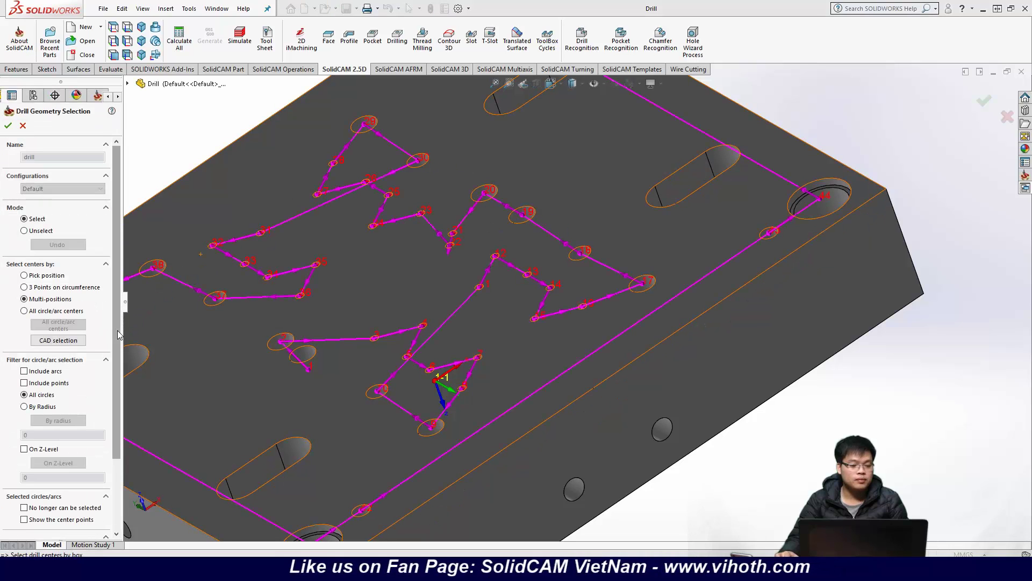
scroll(117, 411, down, 3)
scroll(117, 407, up, 2)
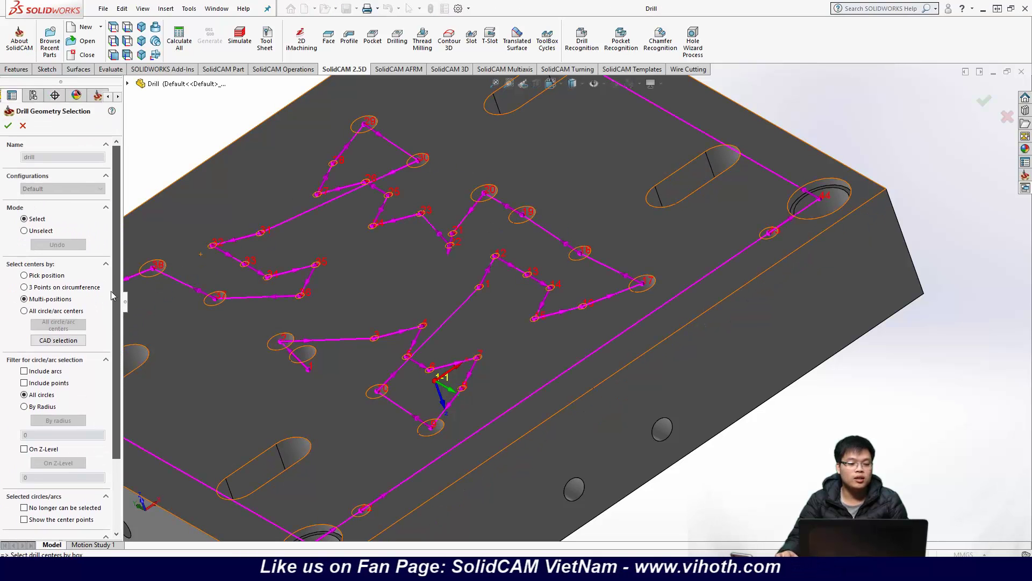
scroll(114, 387, up, 3)
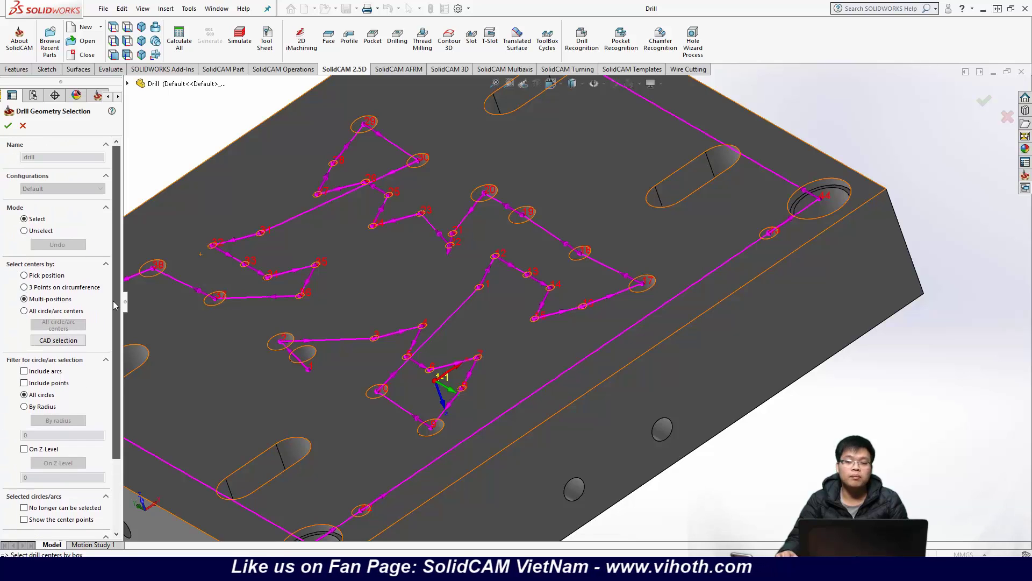
click(8, 126)
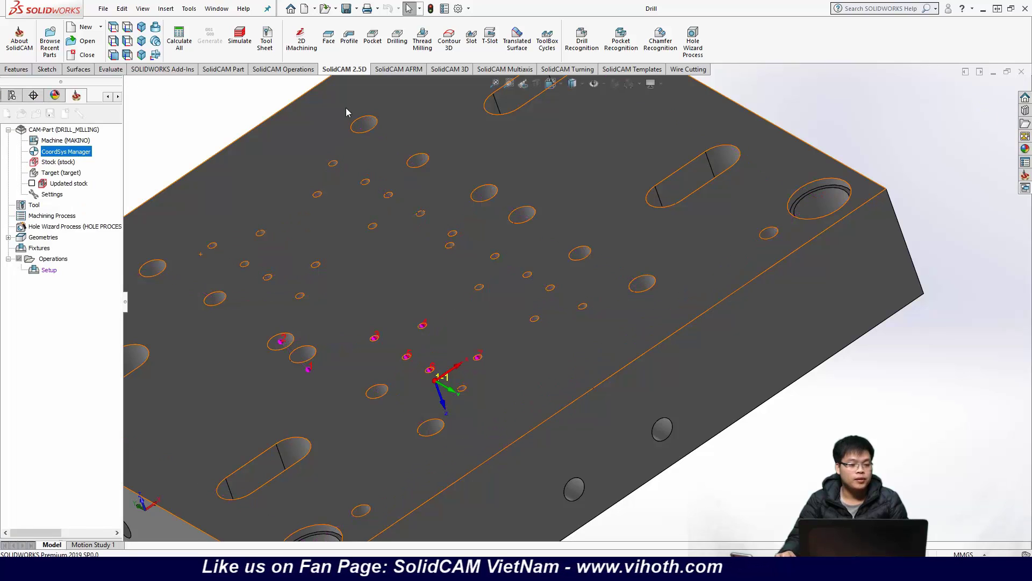
click(424, 210)
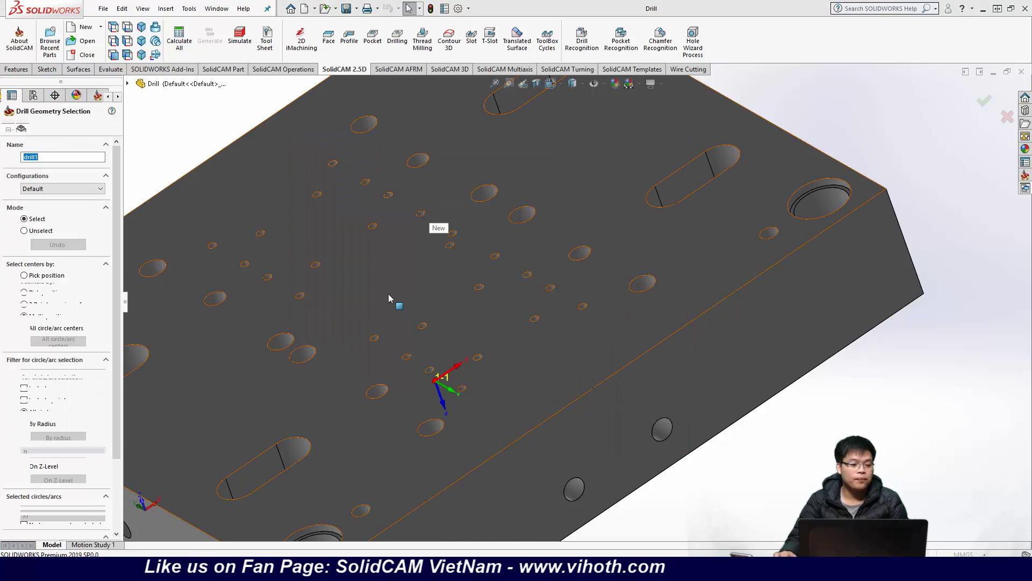
scroll(538, 312, up, 8)
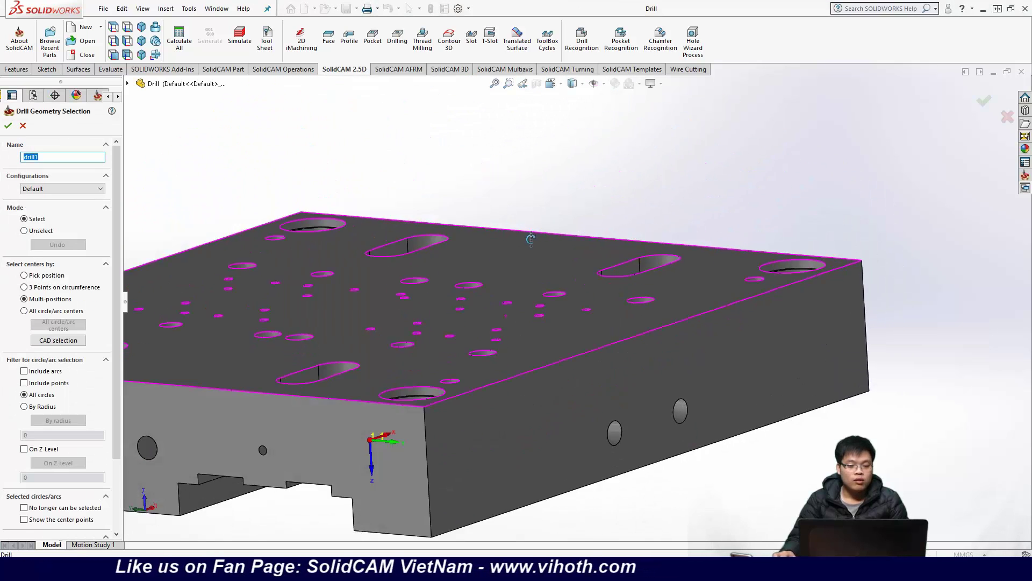
middle_drag(525, 323, 498, 292)
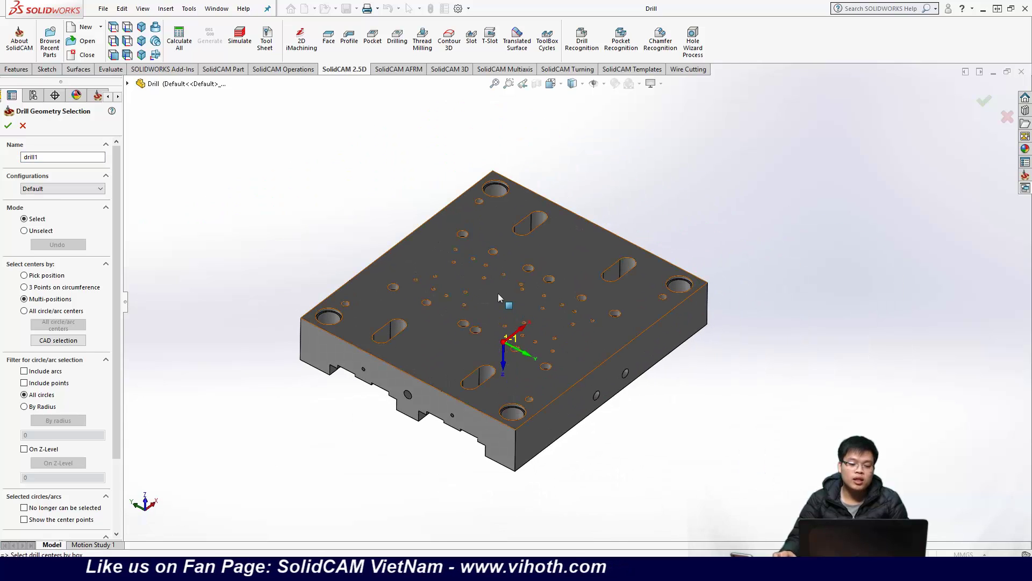
click(370, 296)
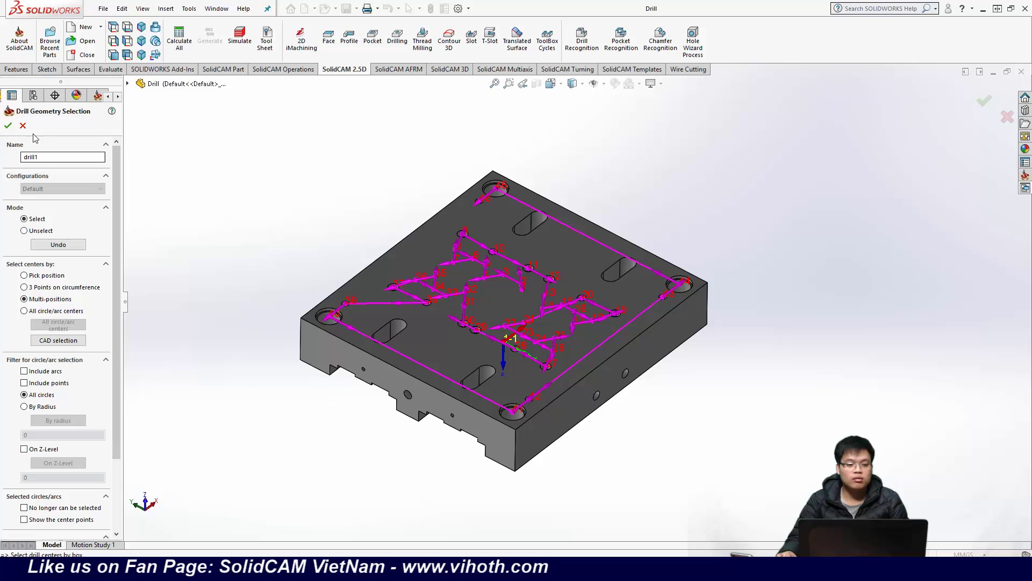
click(9, 125)
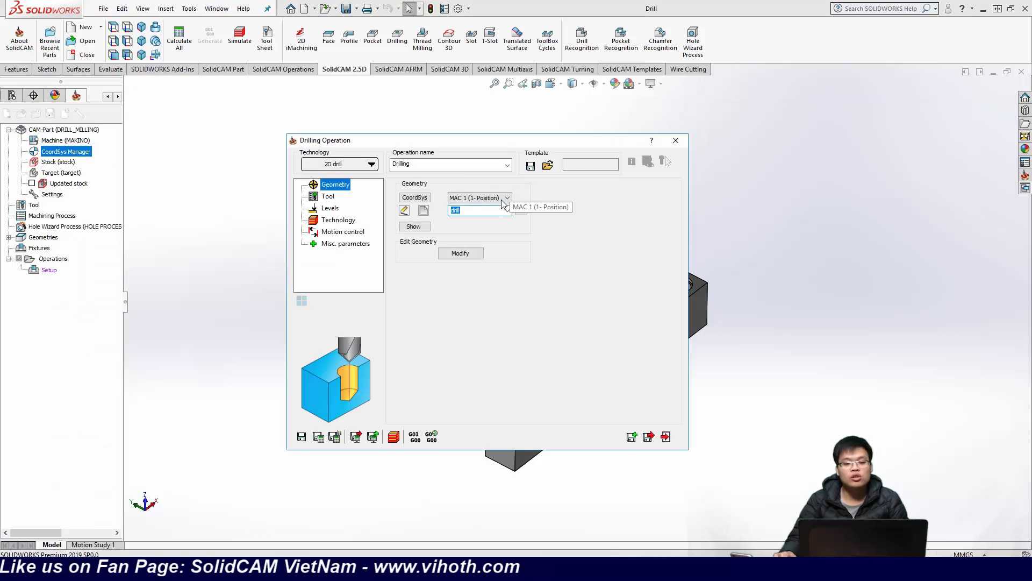
Step: Set the drilling operation's coordinate system to MAC 1 (2- Position) and start defining a new drill geometry
click(506, 197)
click(471, 214)
click(423, 210)
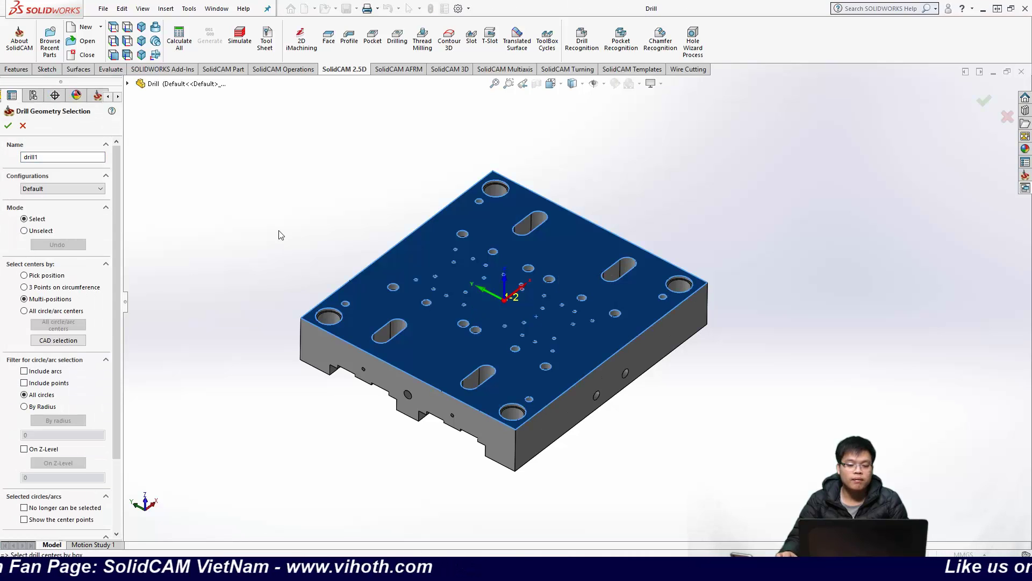
Step: Select all circular hole centers on the plate's top face as multi-position drill centers and examine the drilling sequence
click(454, 324)
middle_drag(454, 324, 427, 327)
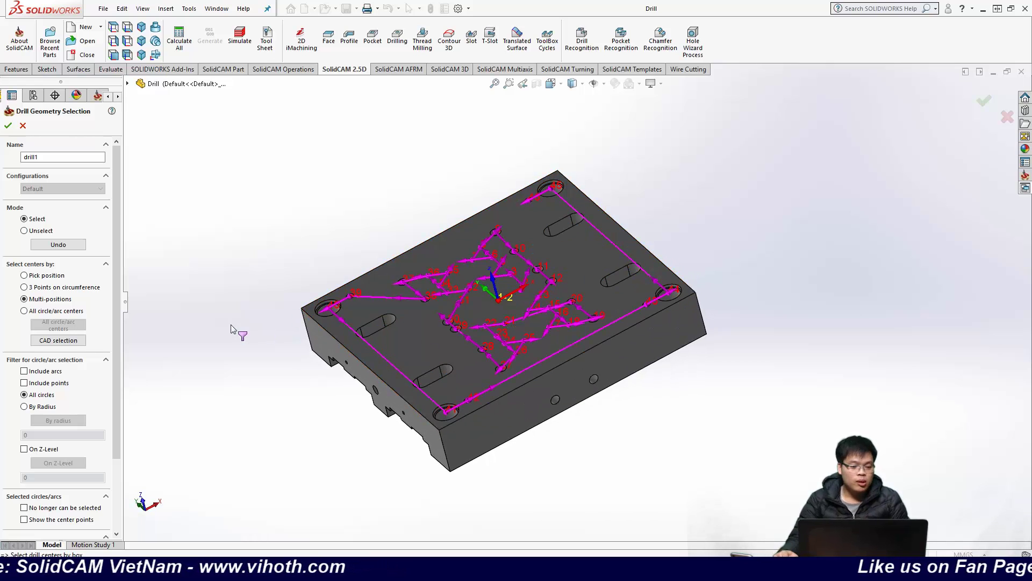
scroll(111, 308, down, 5)
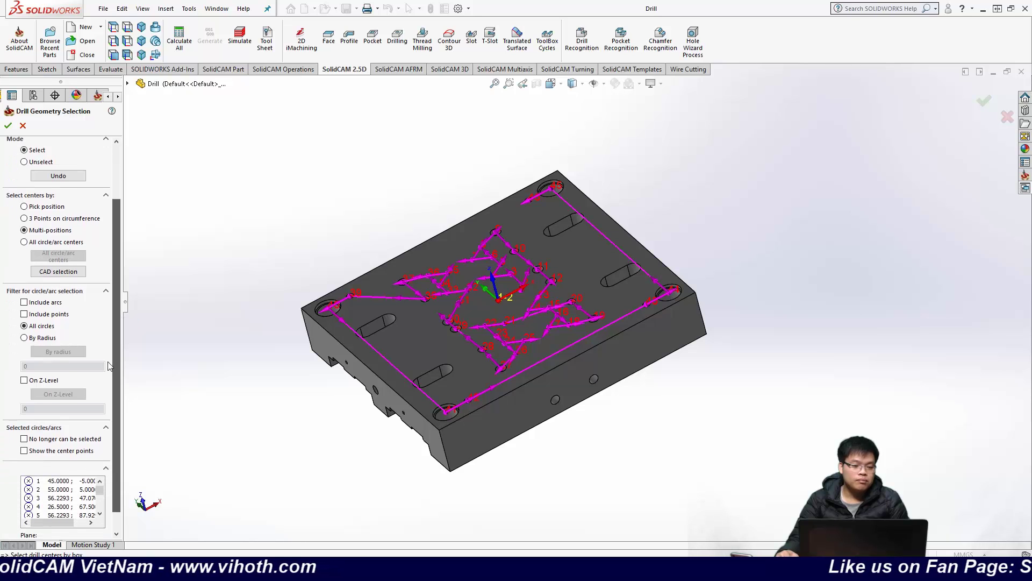
scroll(425, 226, down, 10)
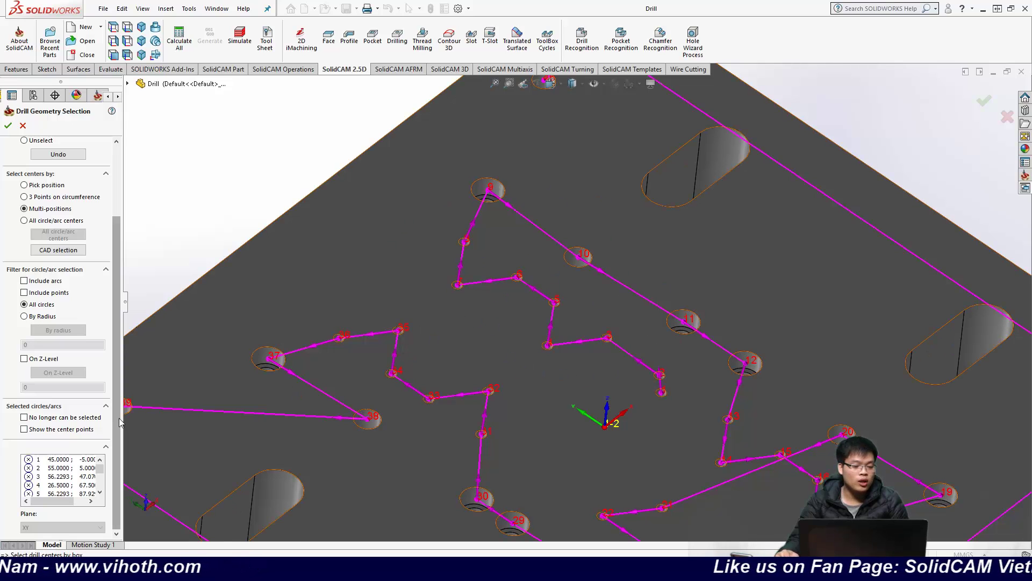
Step: Filter the circle selection by radius, picking a counterbored hole's upper edge to set the radius to 10
scroll(81, 376, up, 1)
click(42, 338)
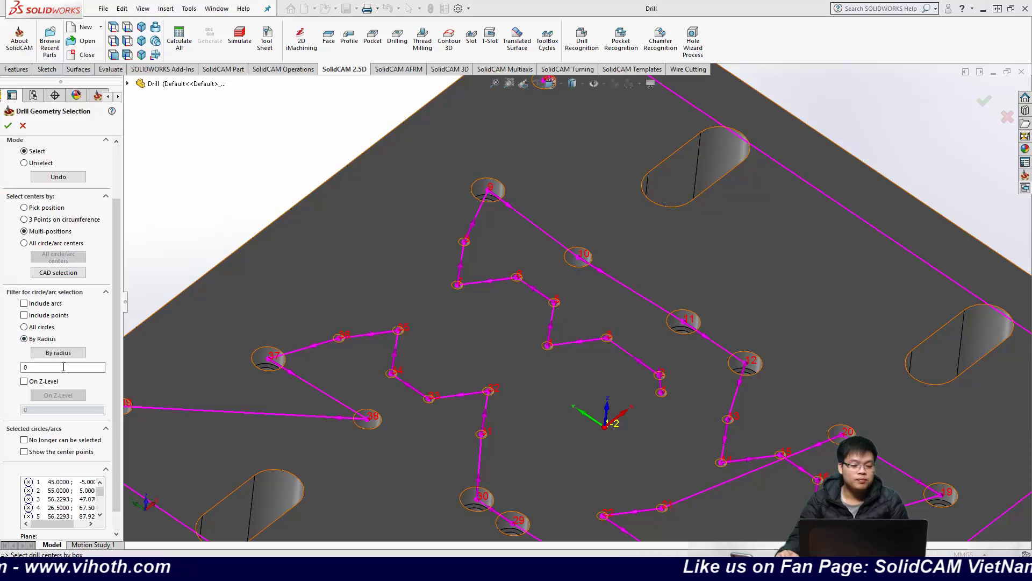
click(490, 188)
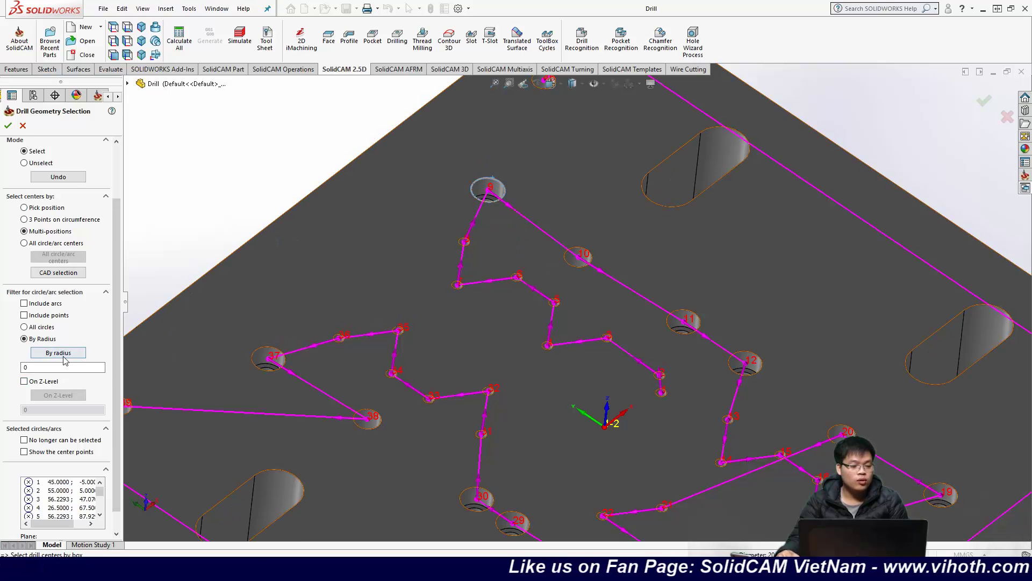
key(Return)
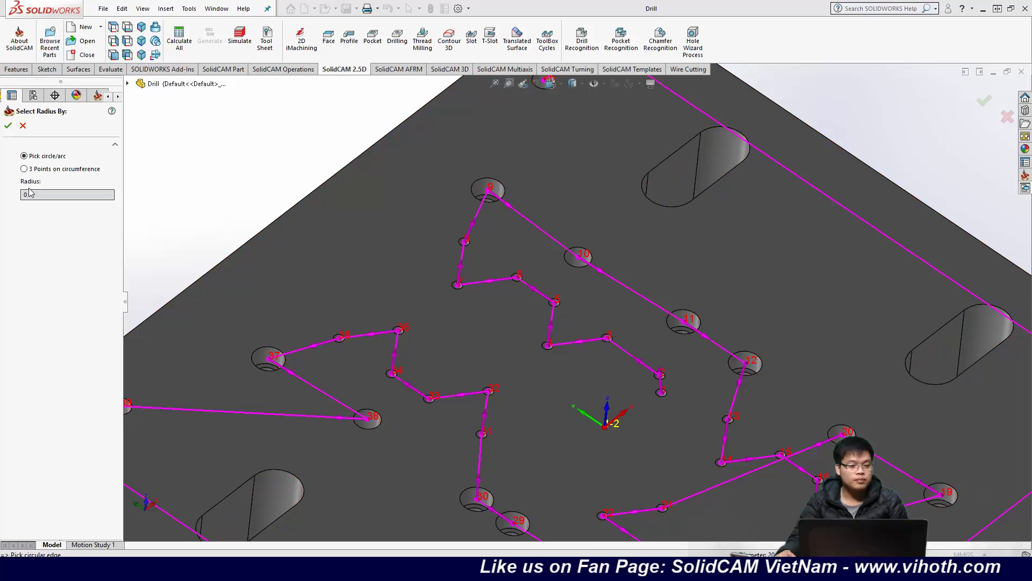
click(503, 185)
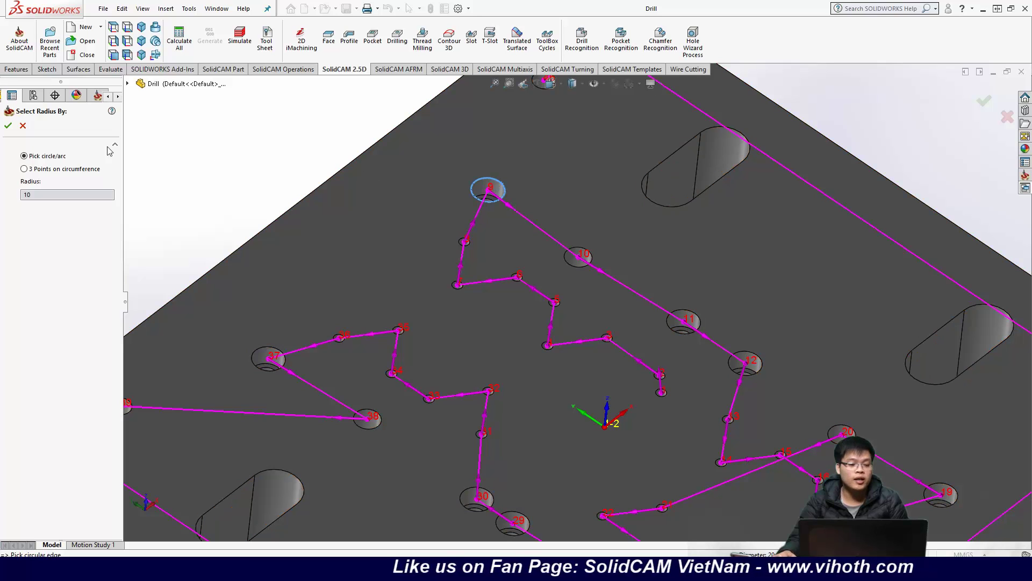
click(8, 126)
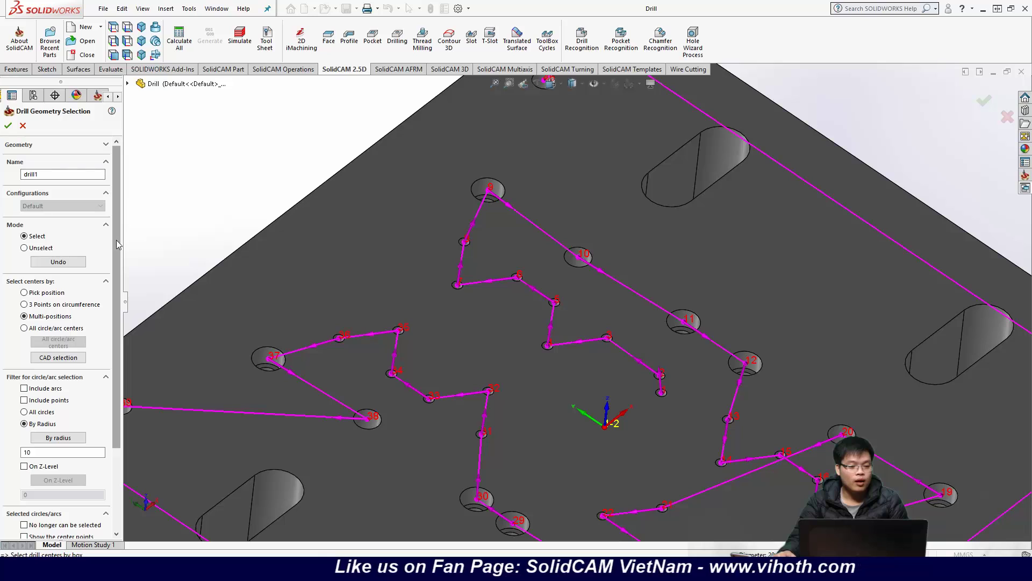
Step: Try to collect all circle/arc centers matching the 10 radius filter, and cancel the drill geometry selection
drag(114, 225, 115, 322)
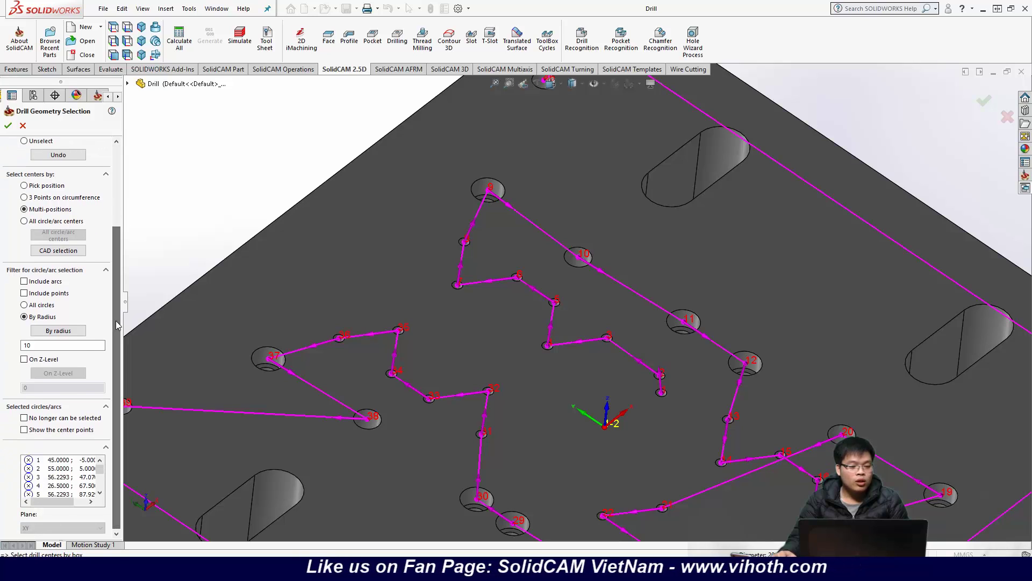
click(24, 222)
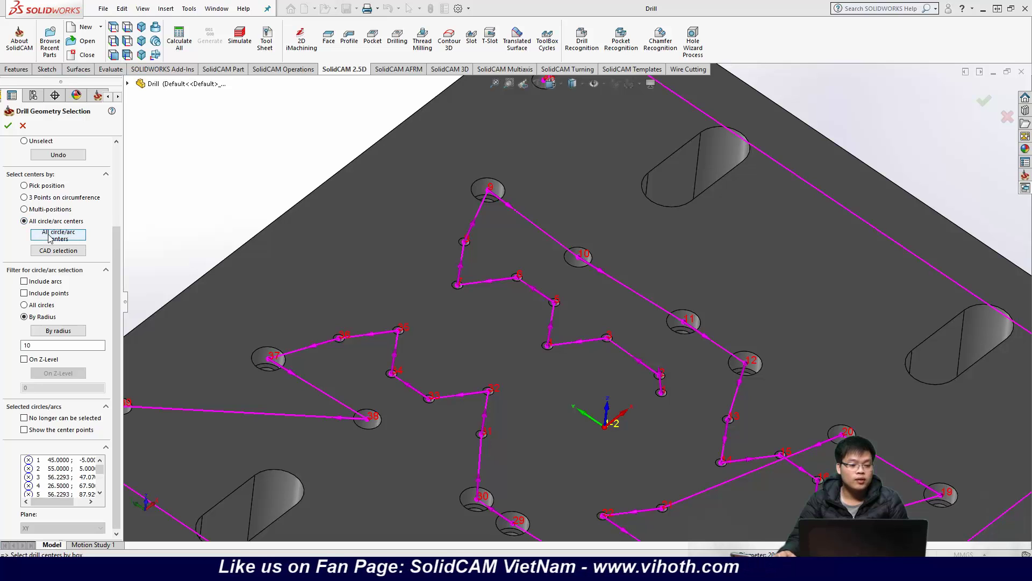
click(50, 236)
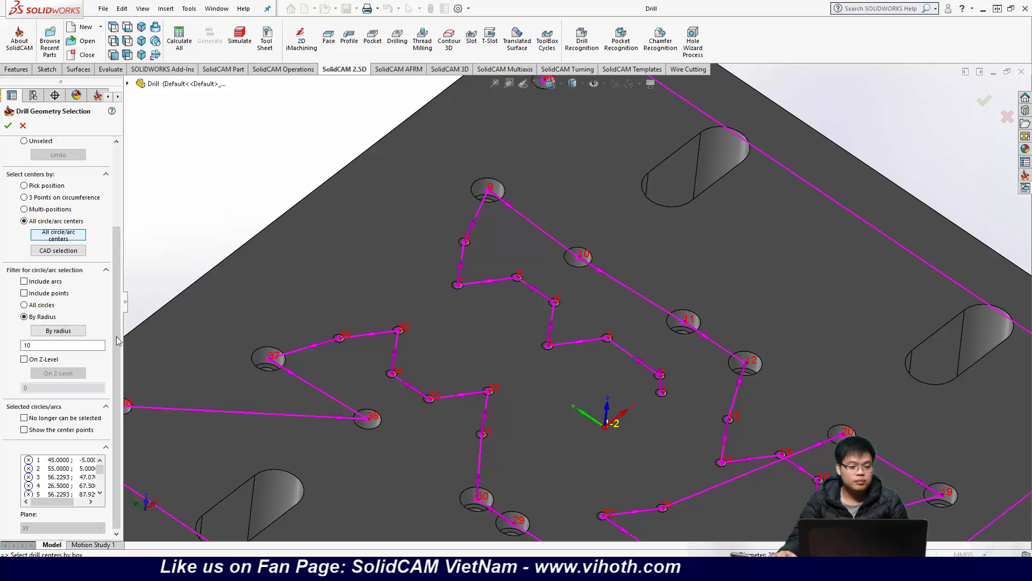
drag(118, 350, 113, 370)
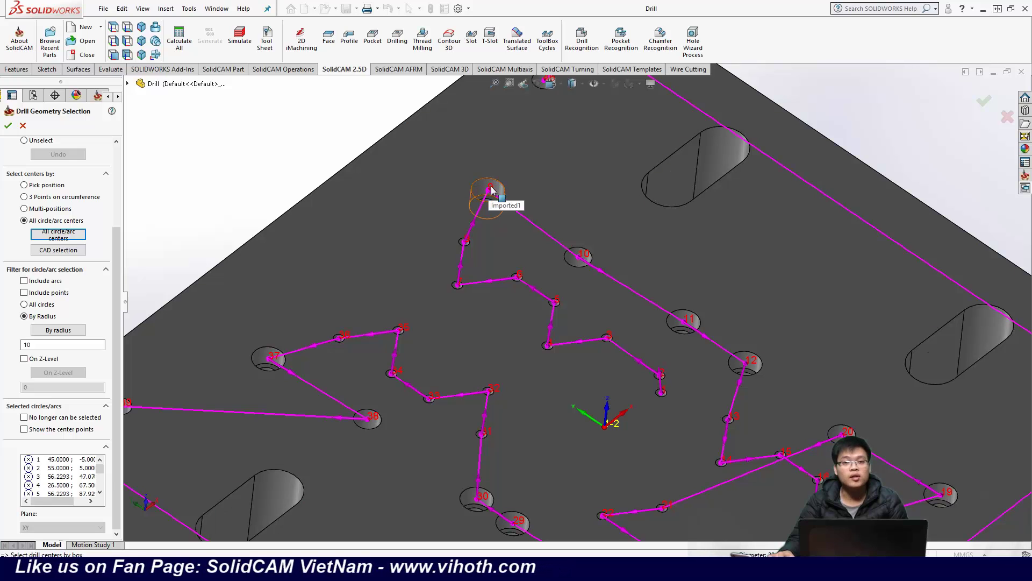
click(23, 125)
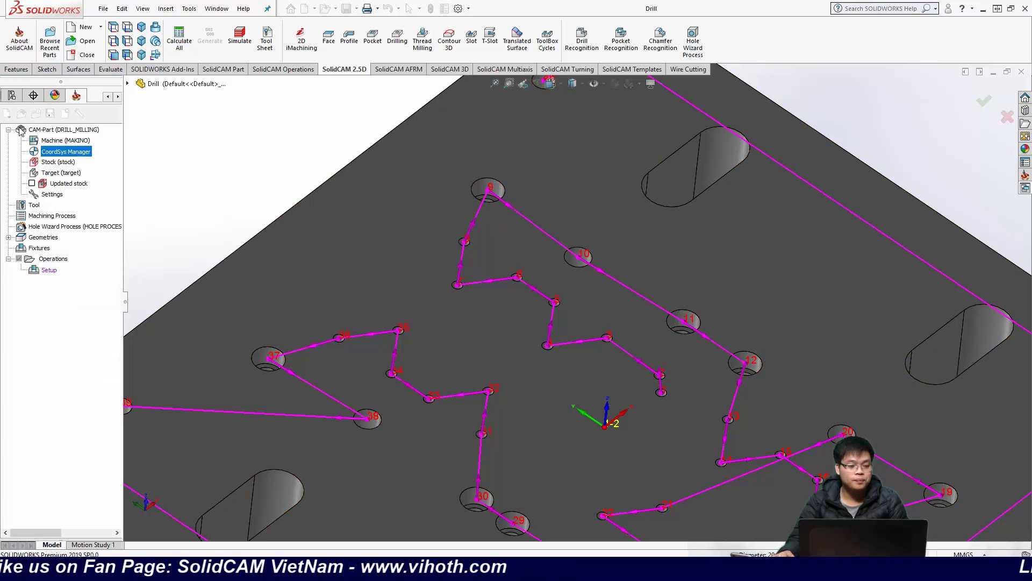
Step: Start a new drill geometry using all circle/arc centers, with the radius filter set to 6.75 from a counterbored hole's inner edge
click(424, 212)
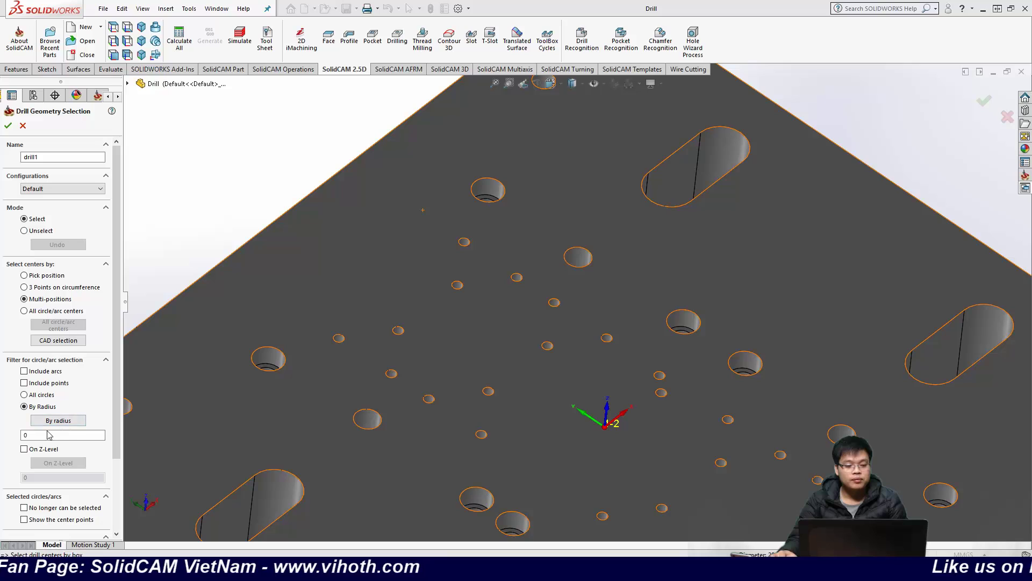
click(47, 434)
click(34, 312)
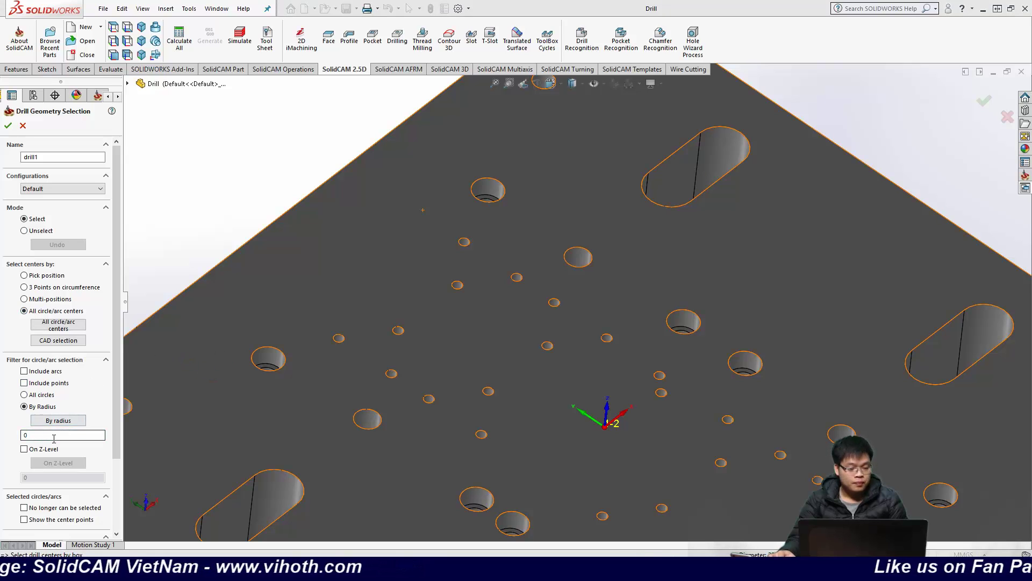
click(58, 421)
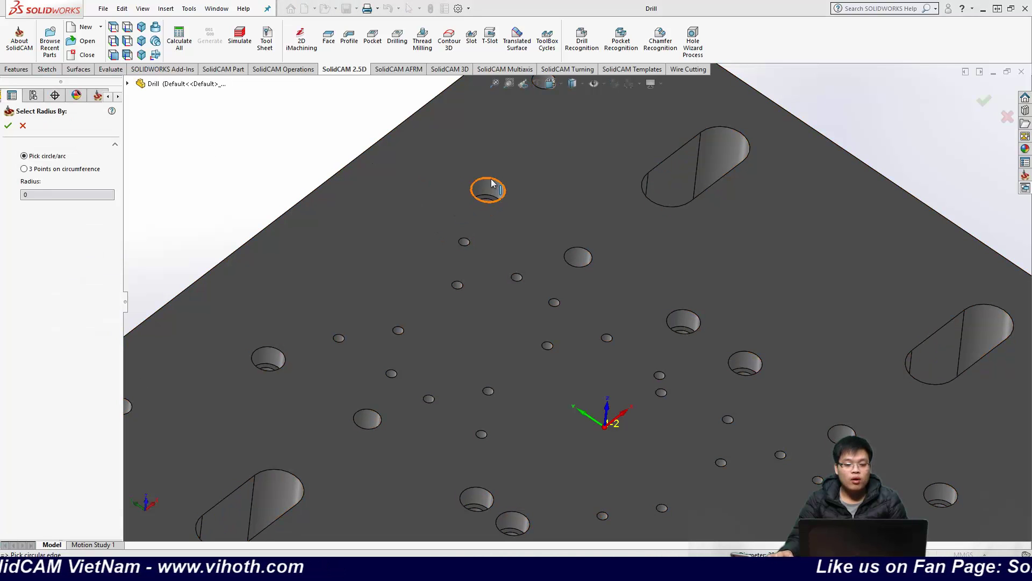
middle_drag(491, 183, 492, 222)
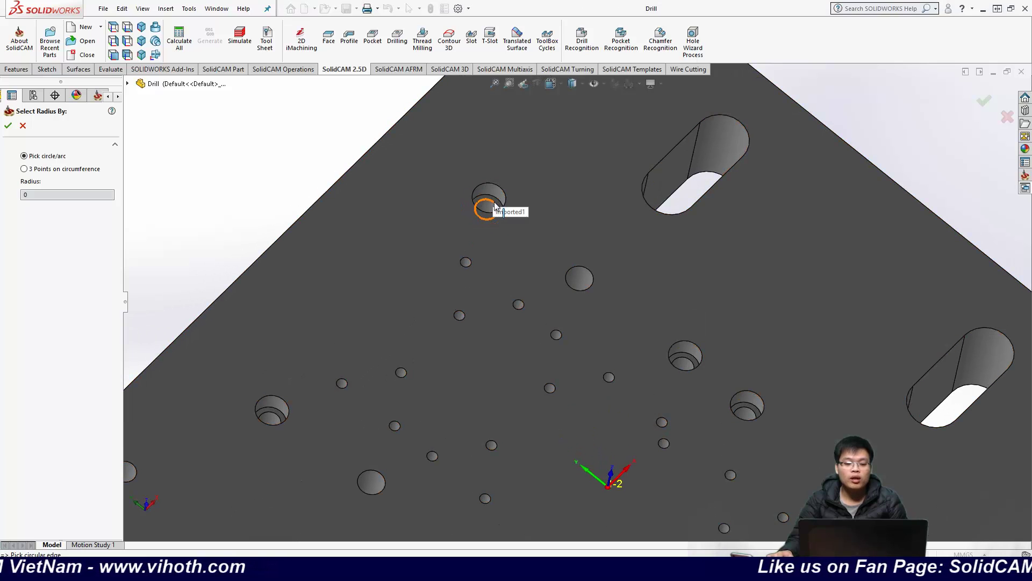
click(494, 206)
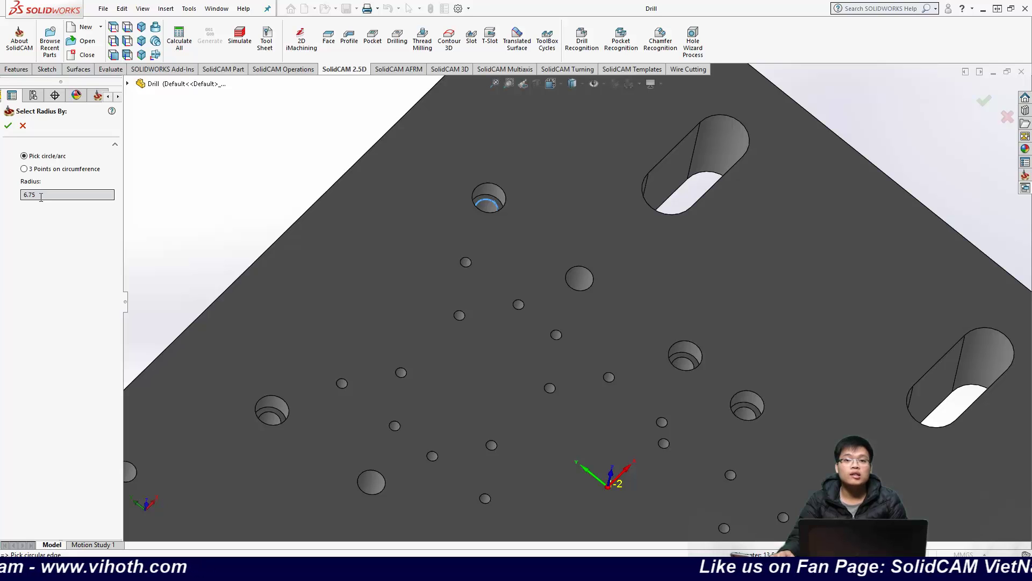
click(7, 125)
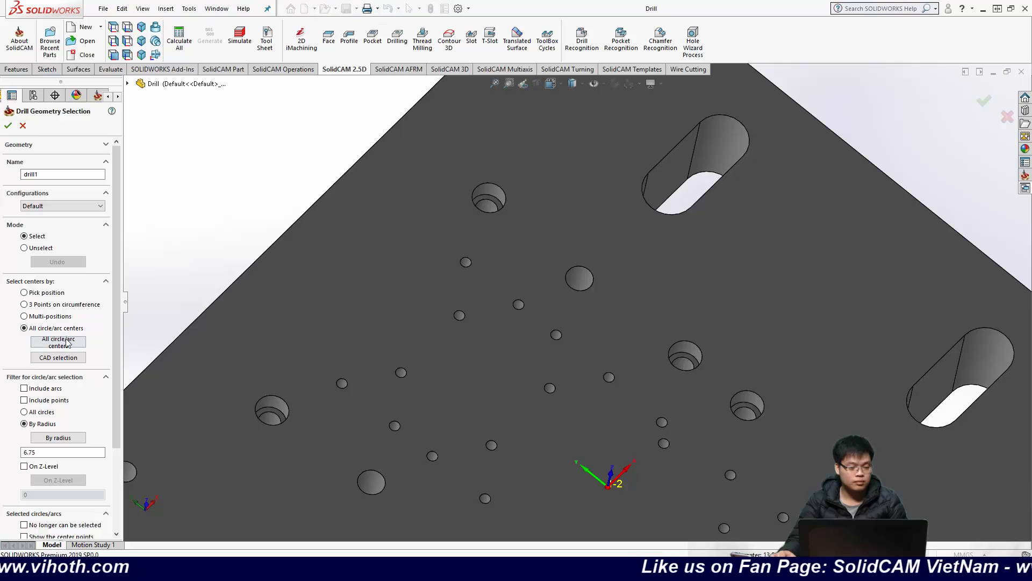
Step: Collect all circle/arc centers matching the 6.75 radius filter and examine the selected holes on the plate
drag(119, 331, 127, 433)
click(58, 234)
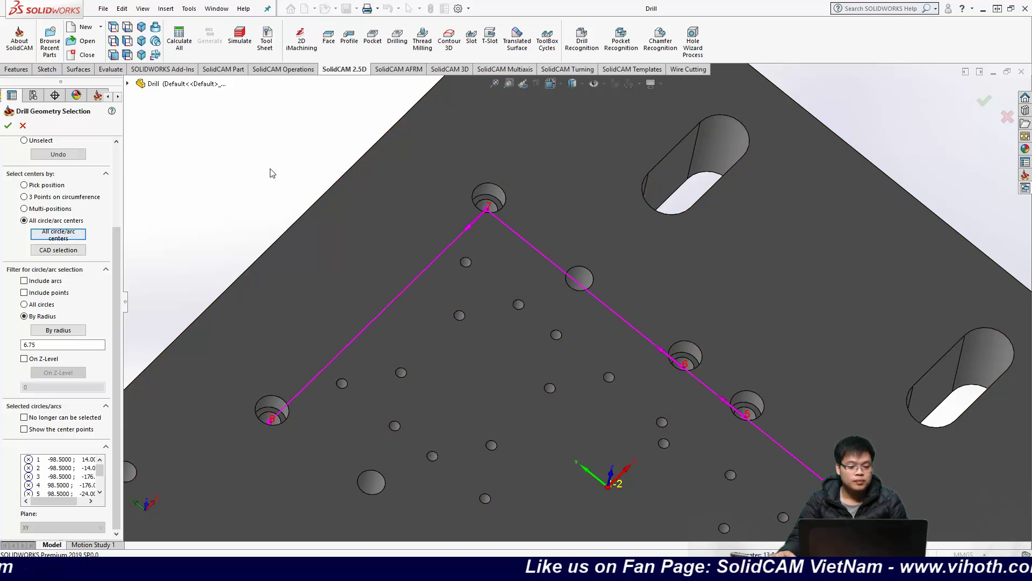
middle_drag(526, 230, 519, 175)
key(ctrl+7)
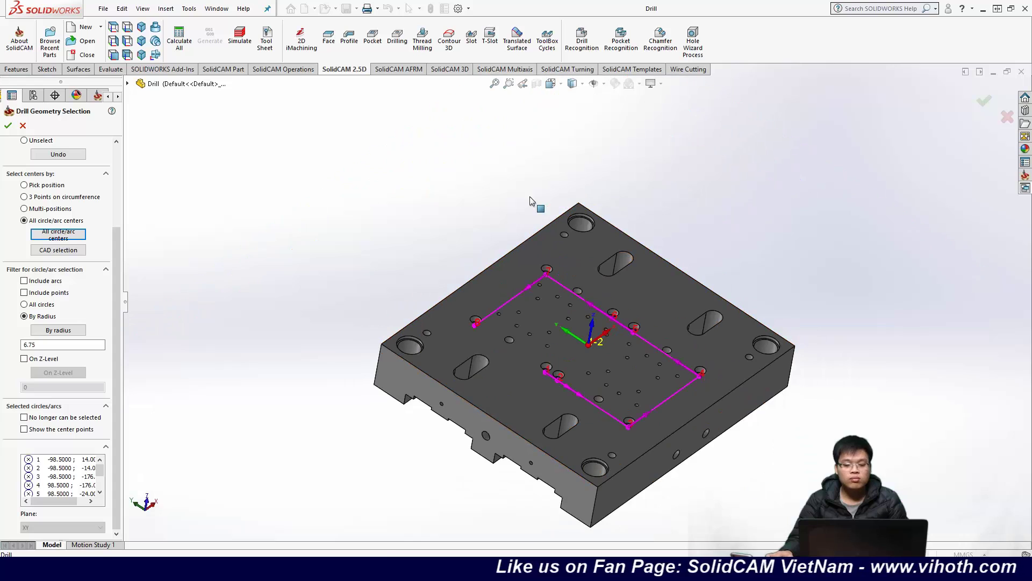
middle_drag(585, 273, 617, 315)
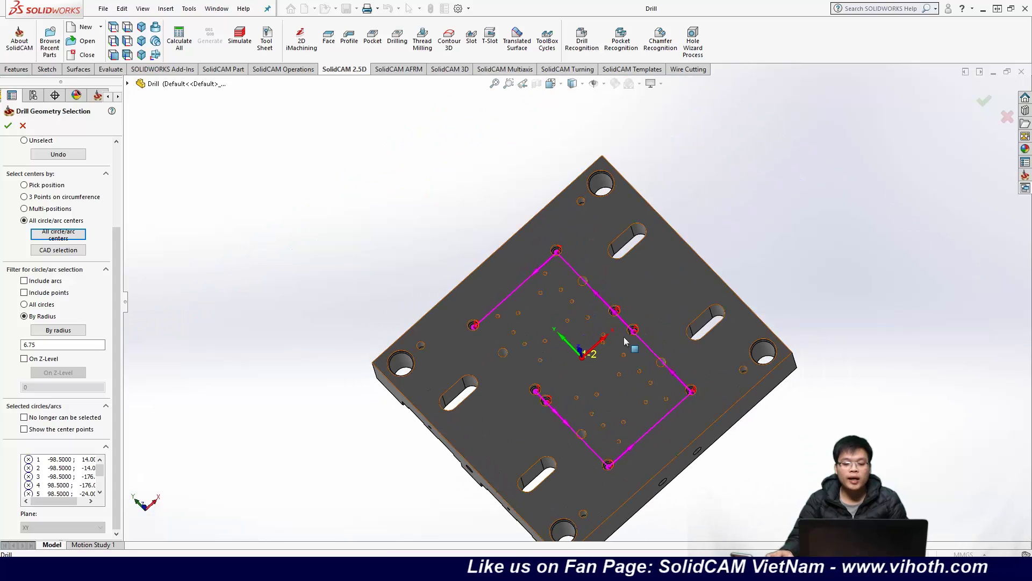
scroll(618, 315, down, 5)
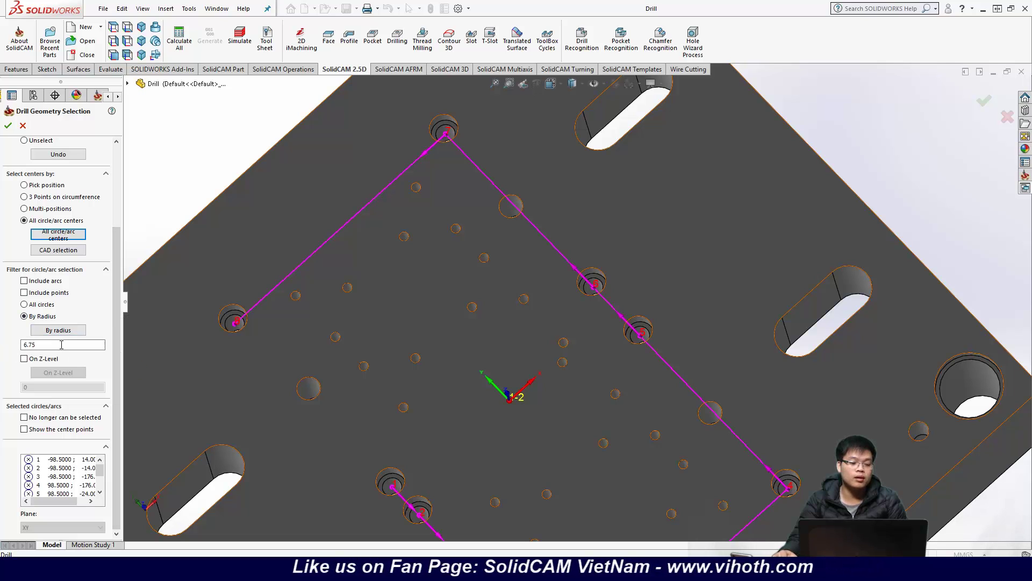
Step: Clear all collected drill centers from the geometry's position list
drag(53, 344, 16, 346)
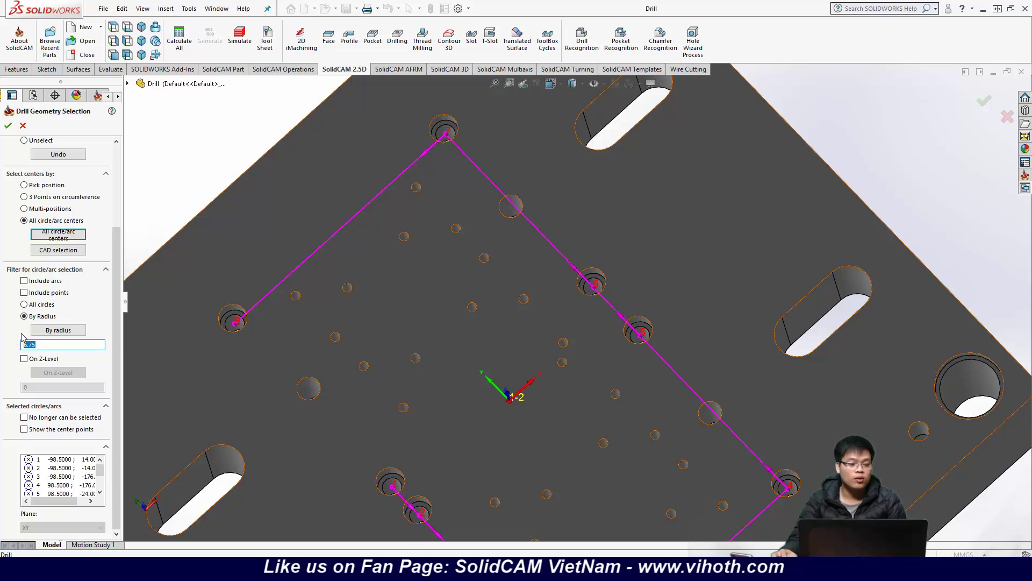
click(75, 460)
scroll(98, 481, down, 2)
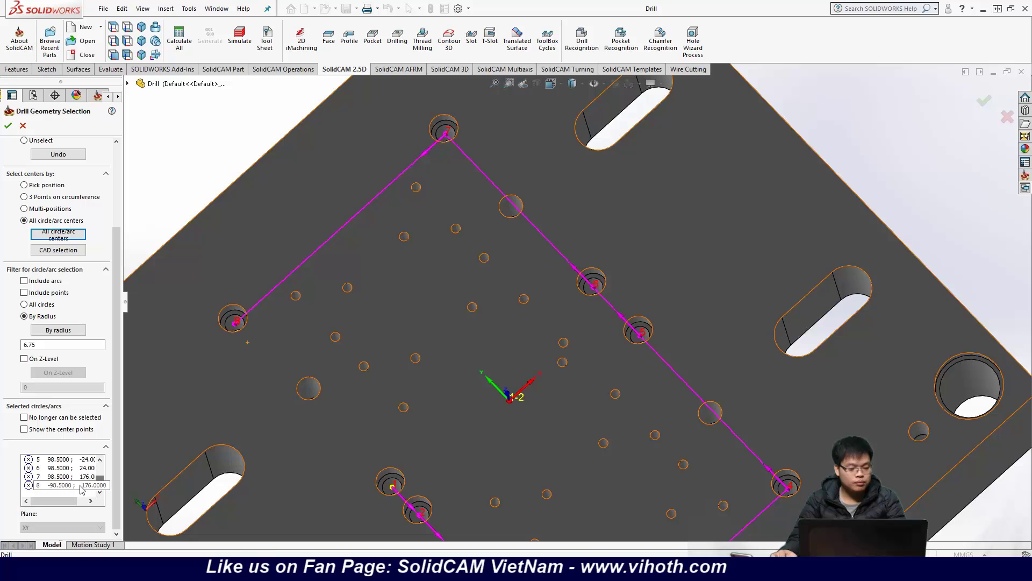
right_click(80, 486)
click(102, 501)
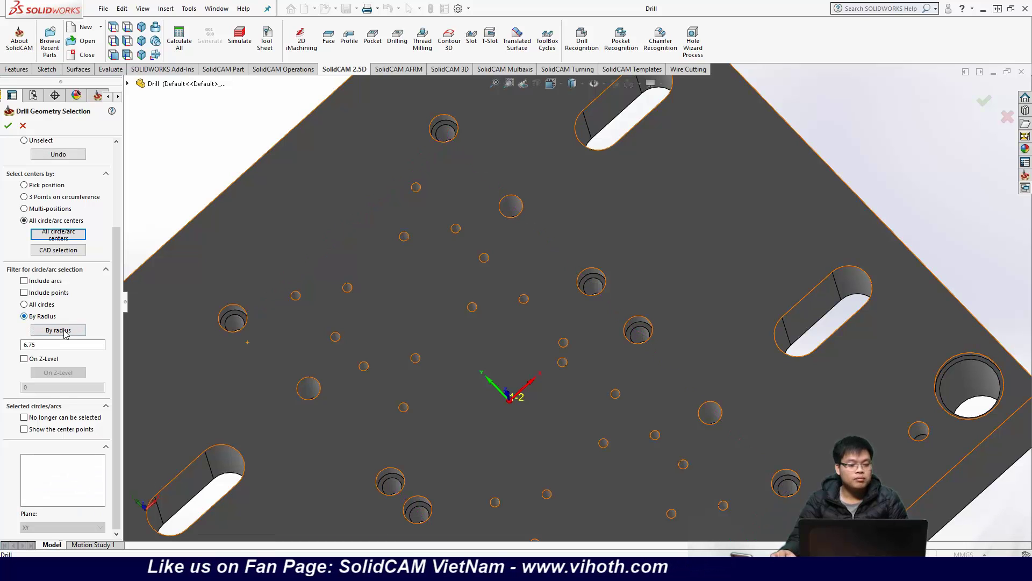
Step: Set the radius filter to 3.25 by picking the edge of a small hole on the top face
click(8, 126)
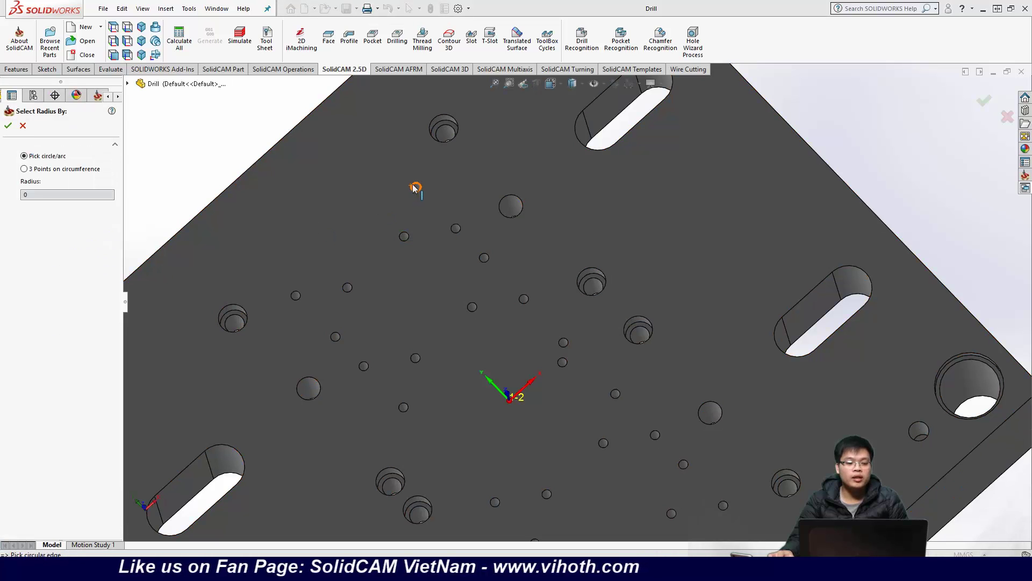
click(415, 187)
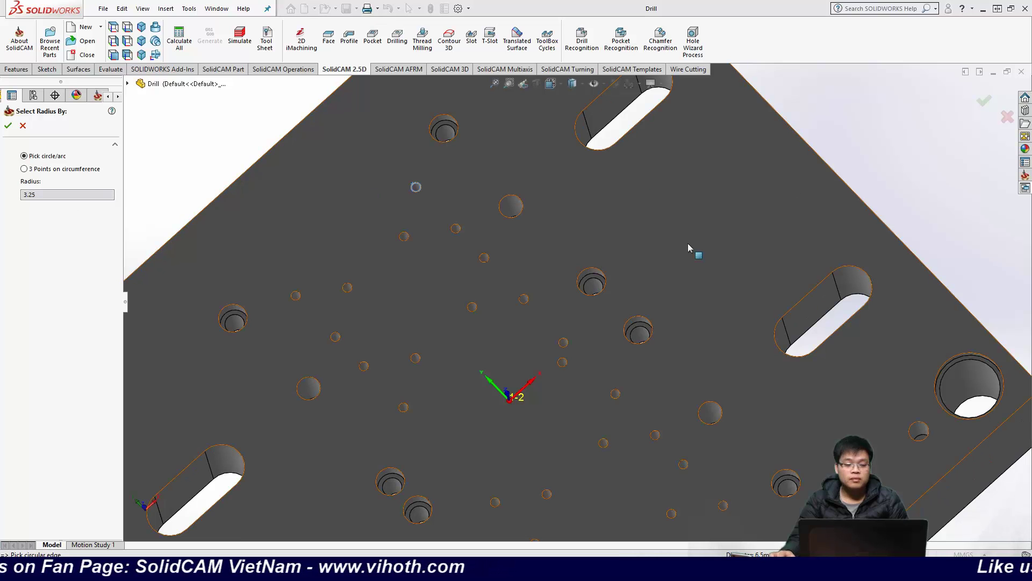
click(8, 127)
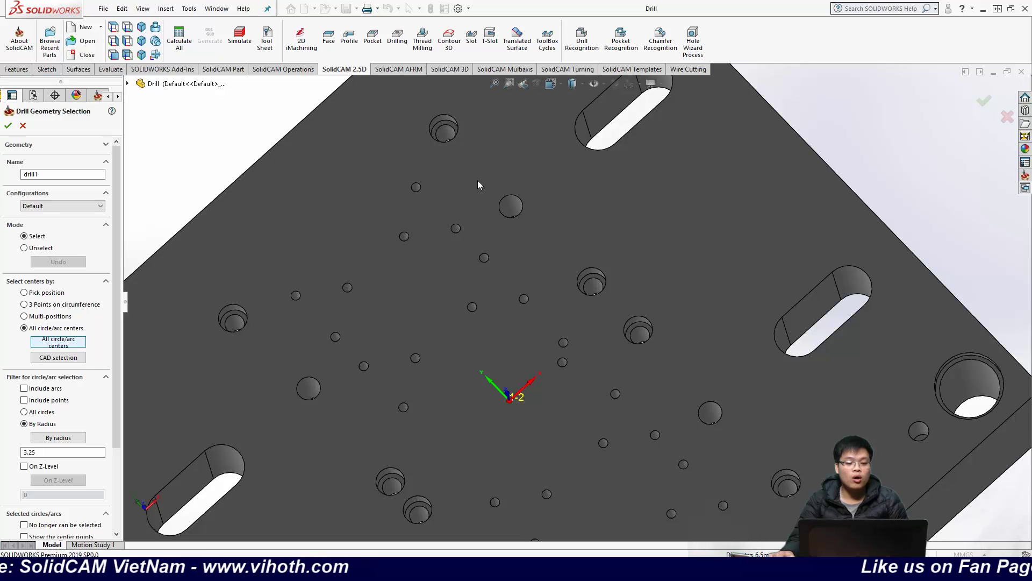
Step: Collect all circle/arc centers matching the 3.25 radius filter and accept the geometry, moving the Drilling Operation dialog aside
click(63, 341)
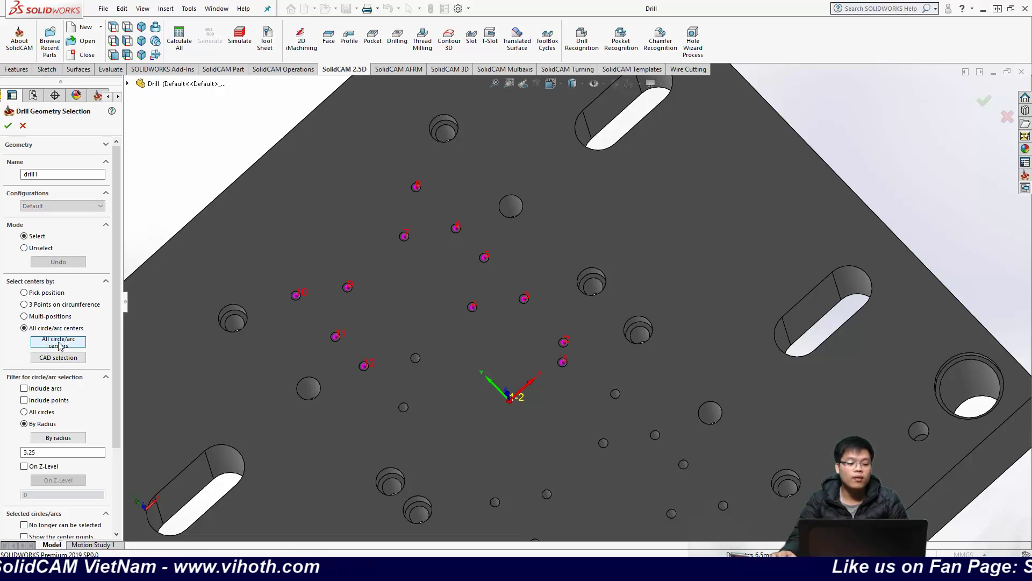
scroll(741, 215, up, 10)
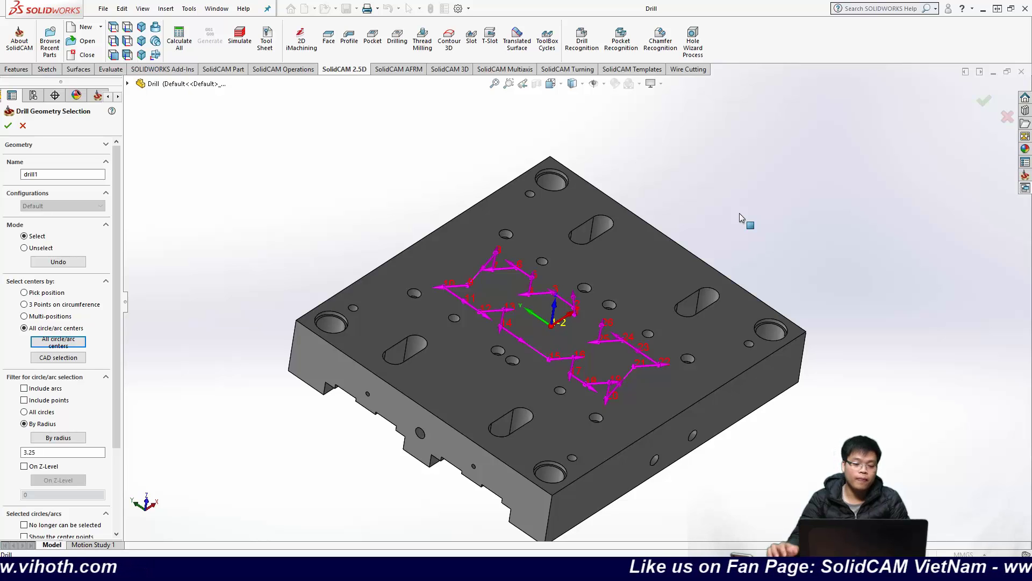
middle_drag(736, 187, 506, 283)
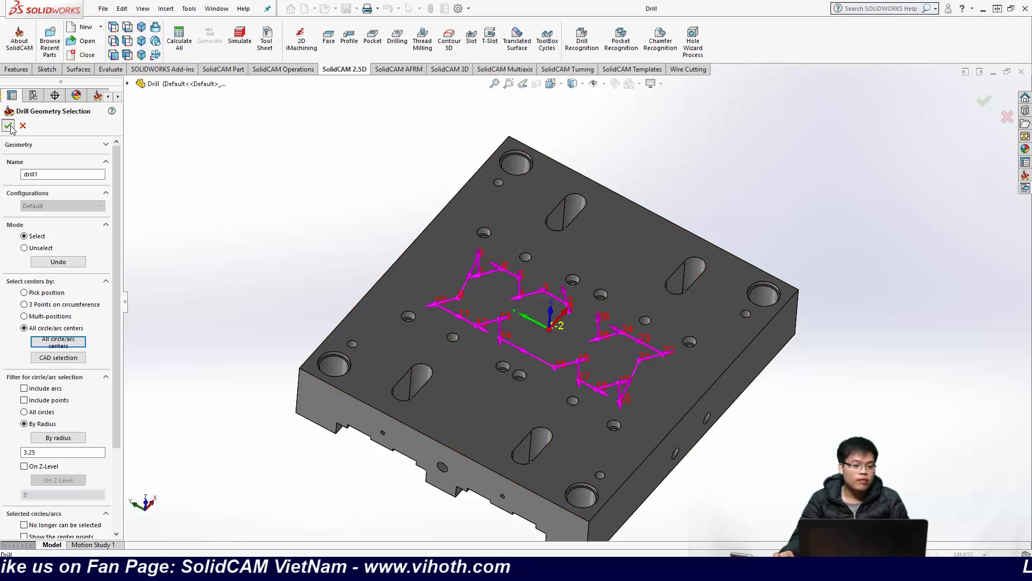
key(Return)
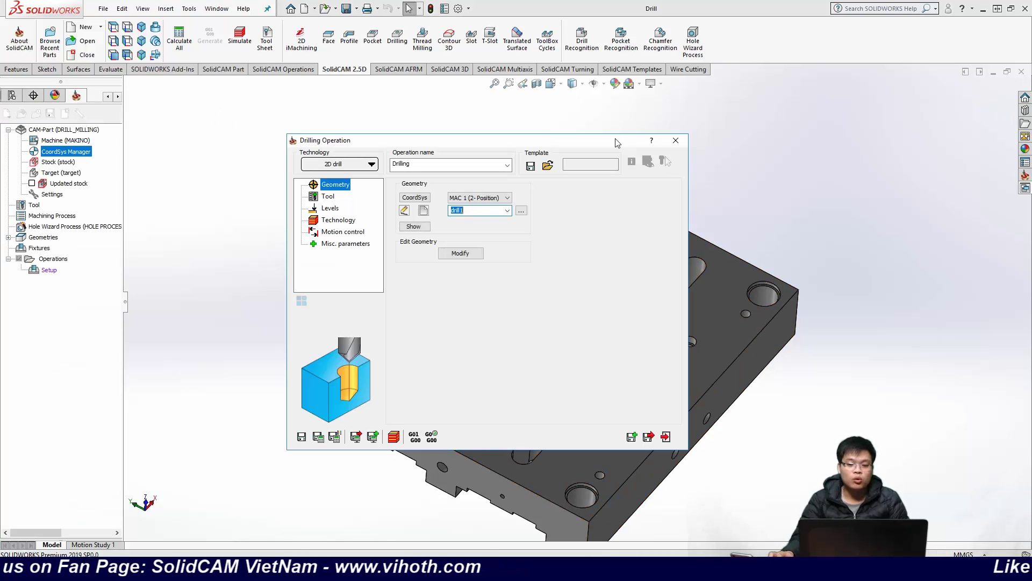
drag(616, 145, 365, 161)
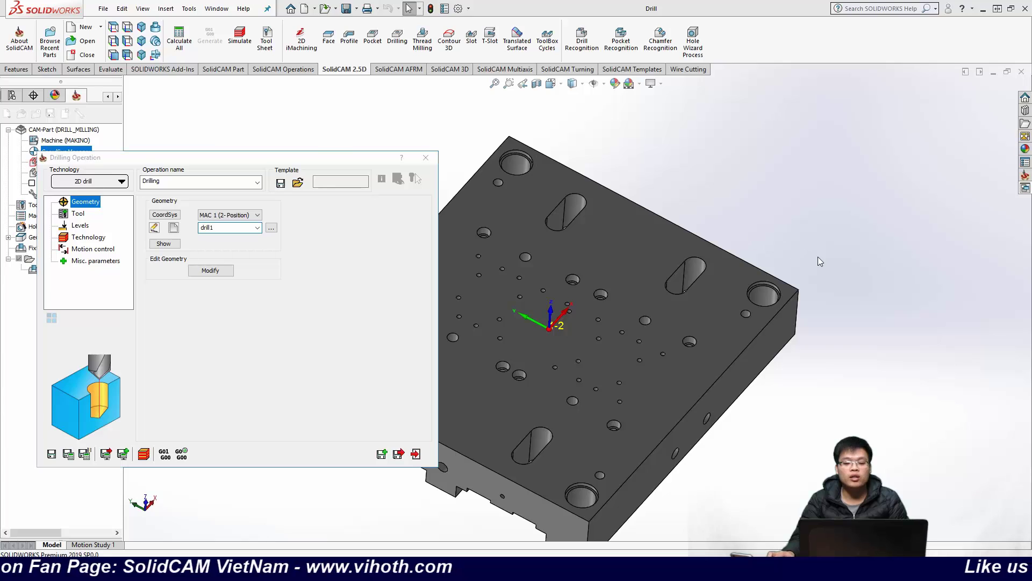
middle_drag(815, 260, 519, 277)
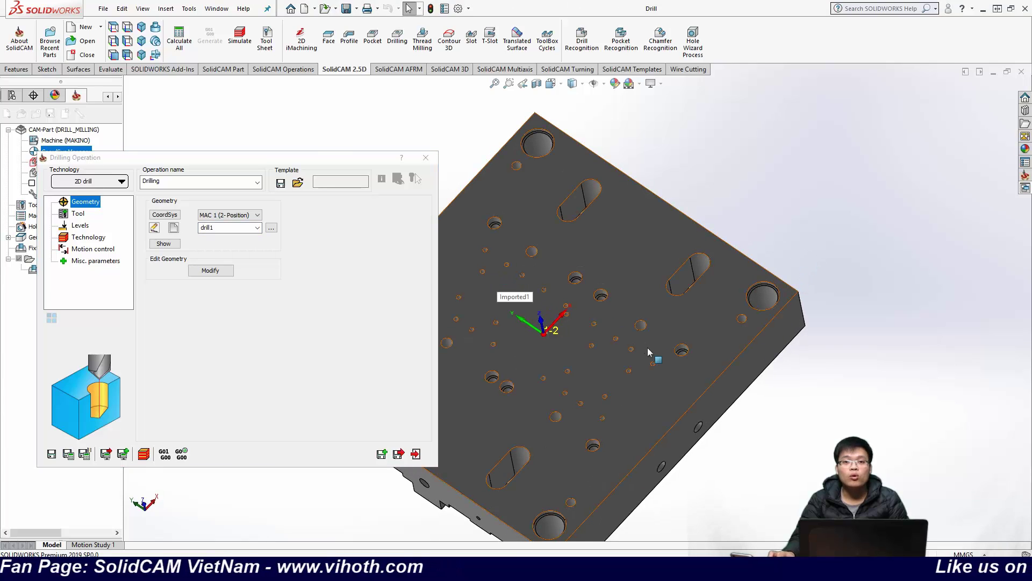
drag(330, 161, 563, 171)
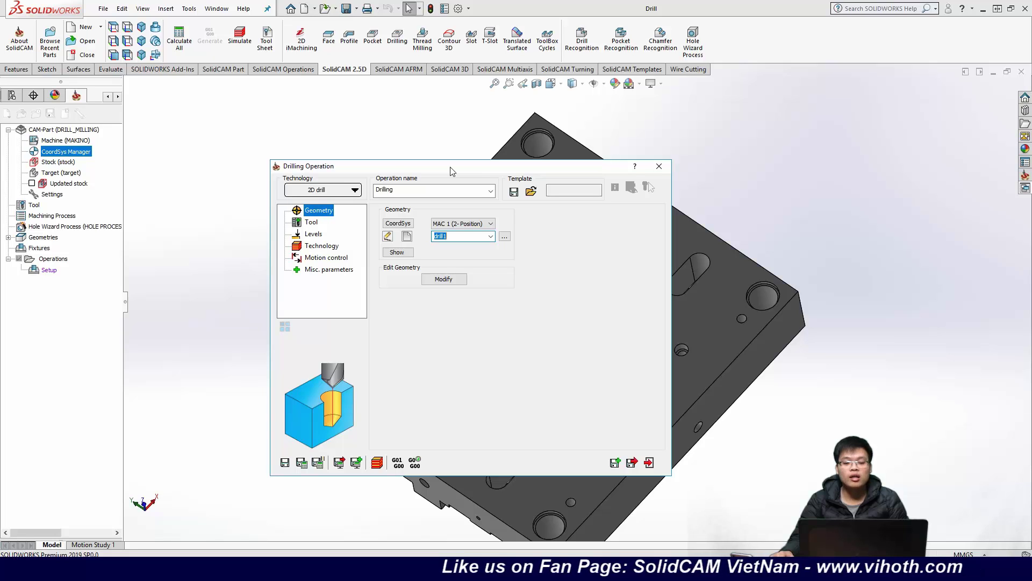
drag(450, 171, 434, 132)
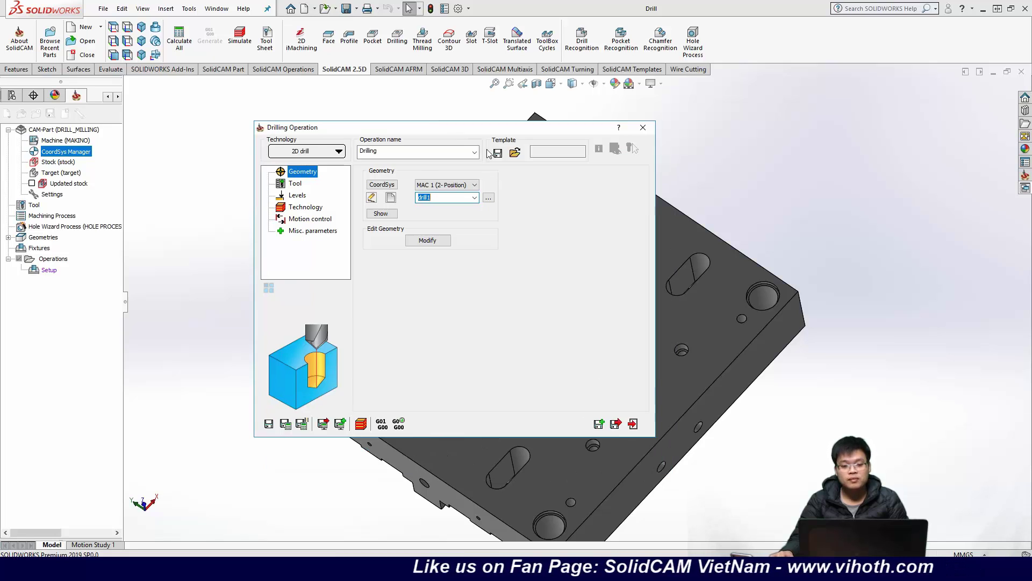
drag(512, 132, 588, 117)
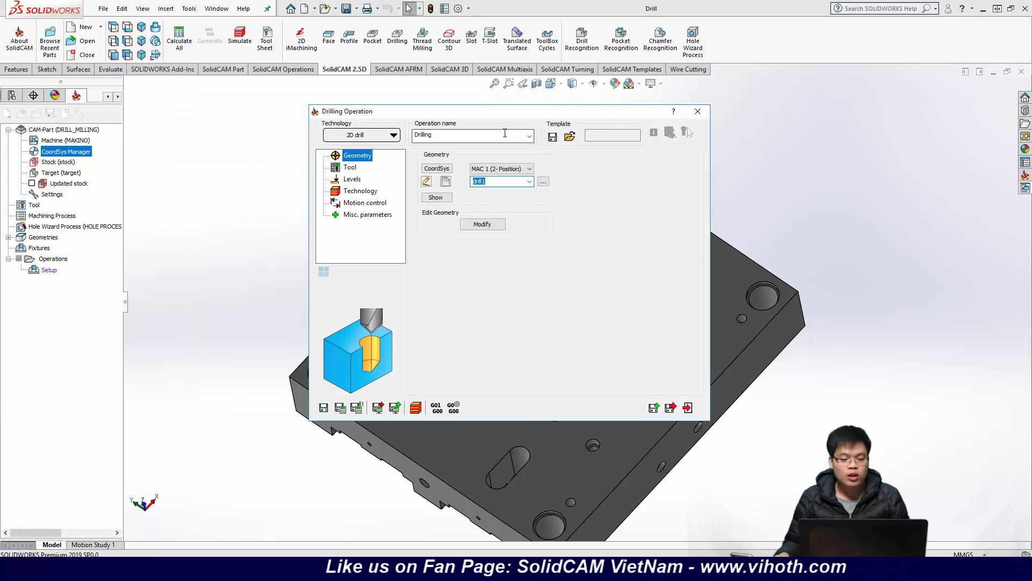
drag(486, 111, 431, 97)
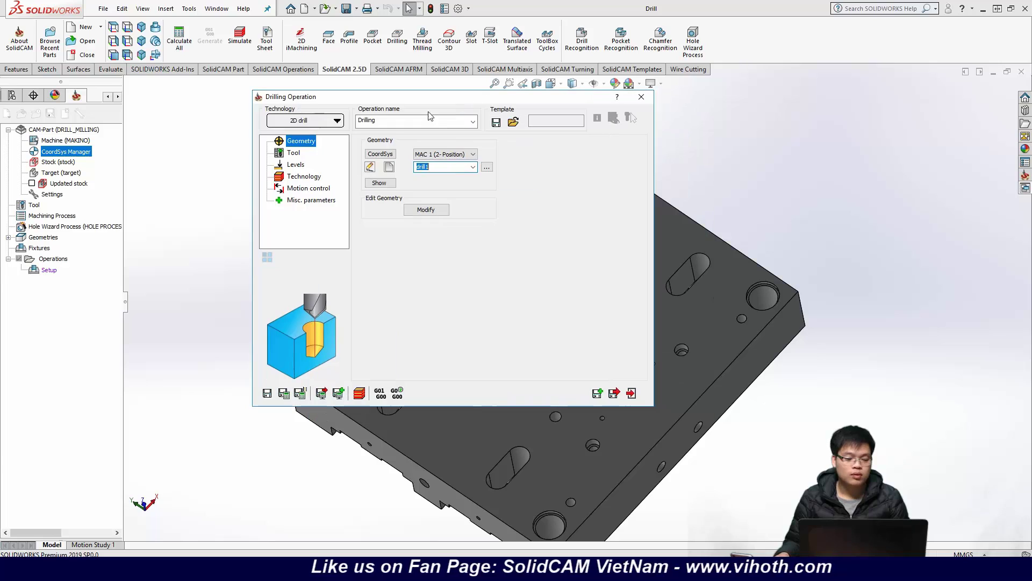
Step: Enable the center drill option for the operation's tool and add a new spot drill to the tool table
click(293, 154)
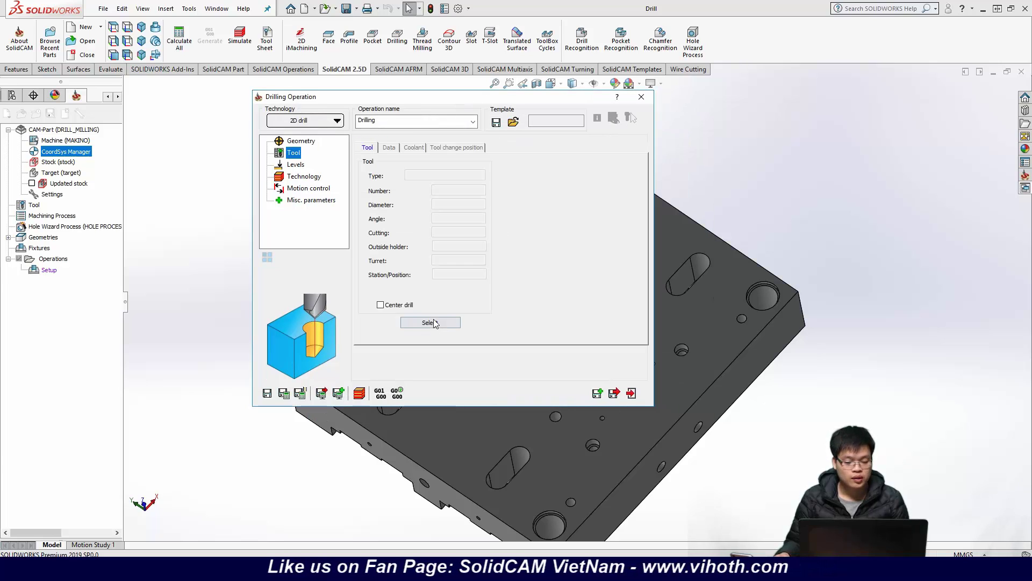
click(381, 305)
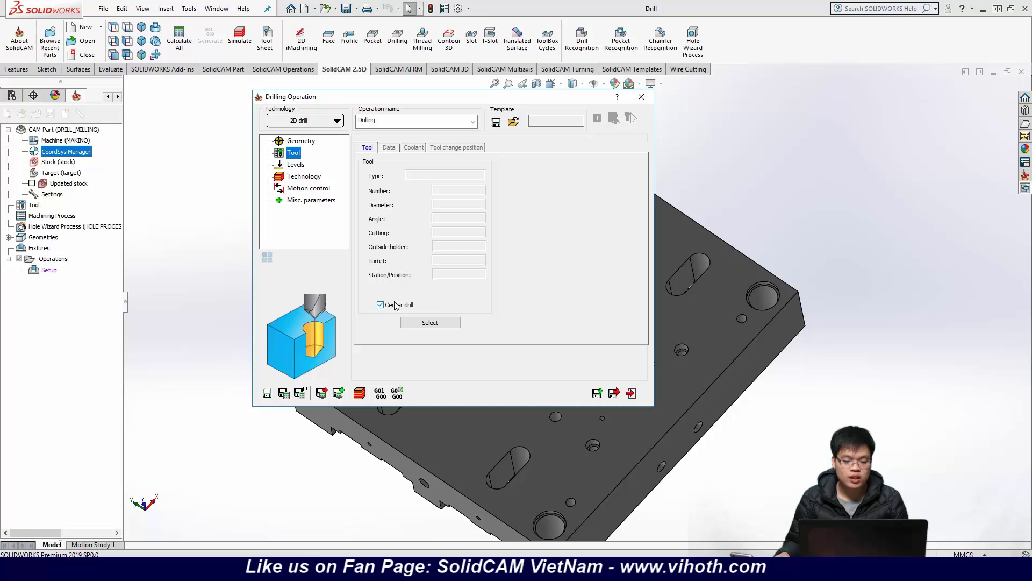
click(448, 326)
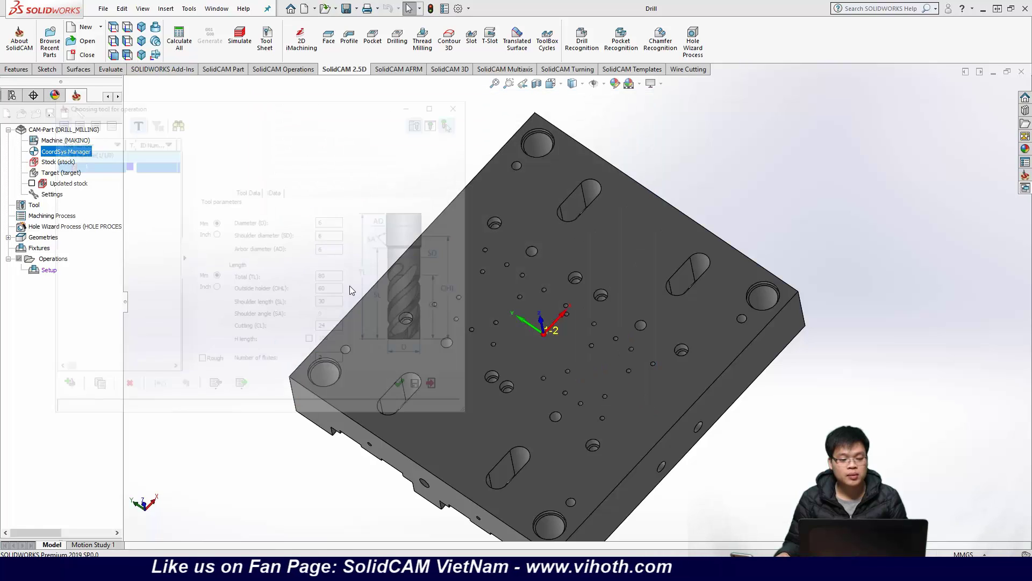
click(63, 386)
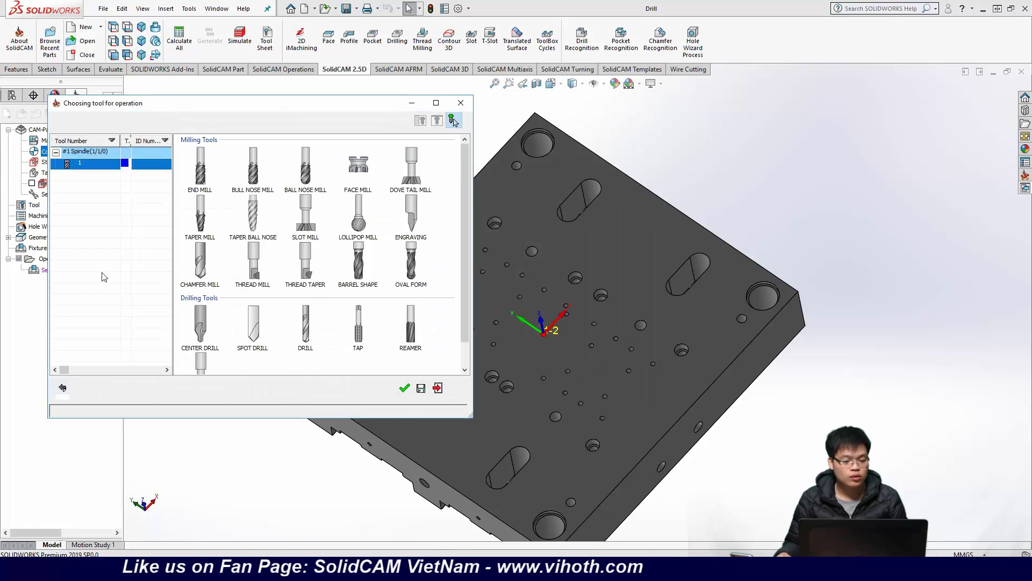
click(254, 334)
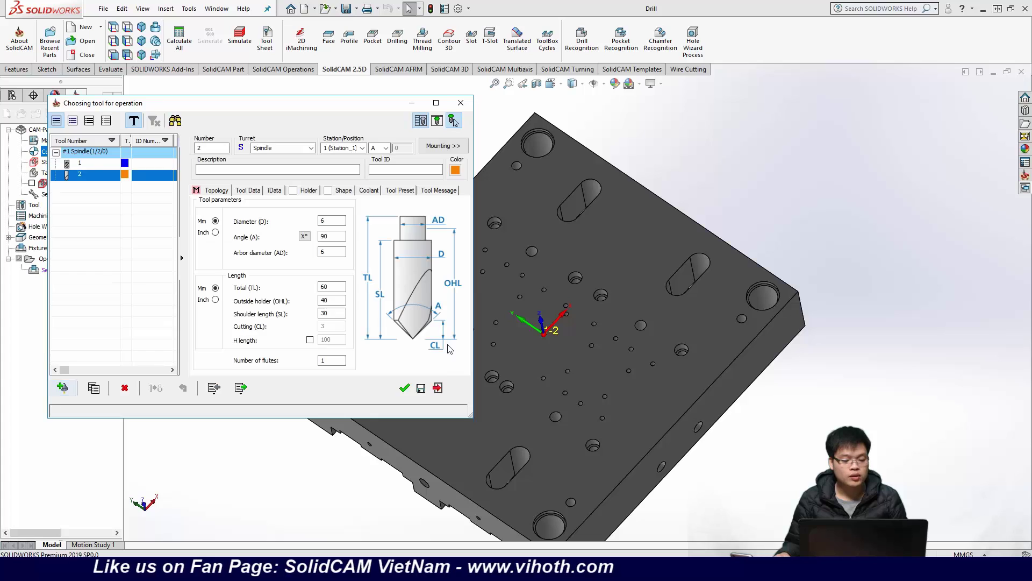
Step: Set the new spot drill's number of flutes to 2
click(338, 360)
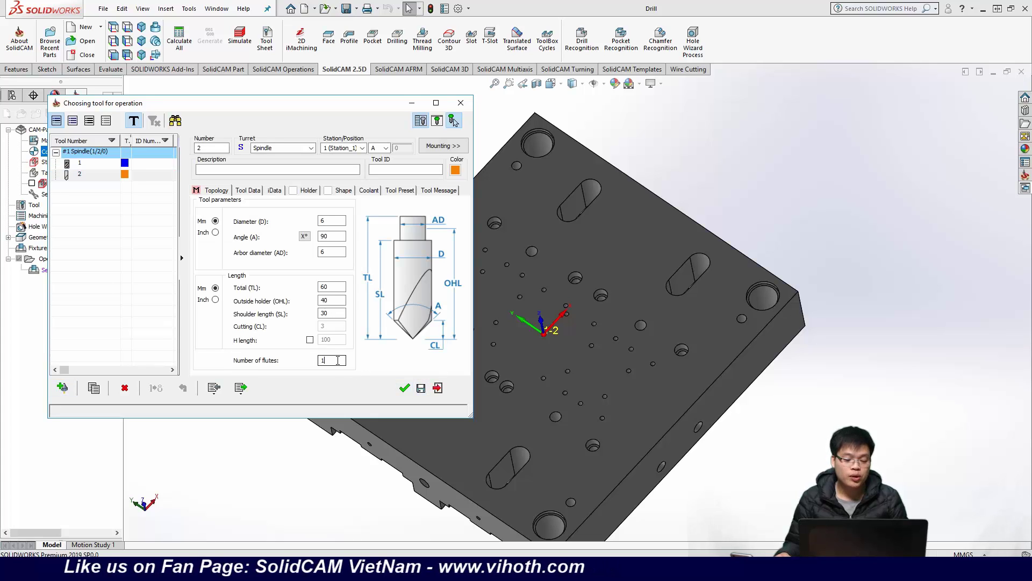
double_click(338, 360)
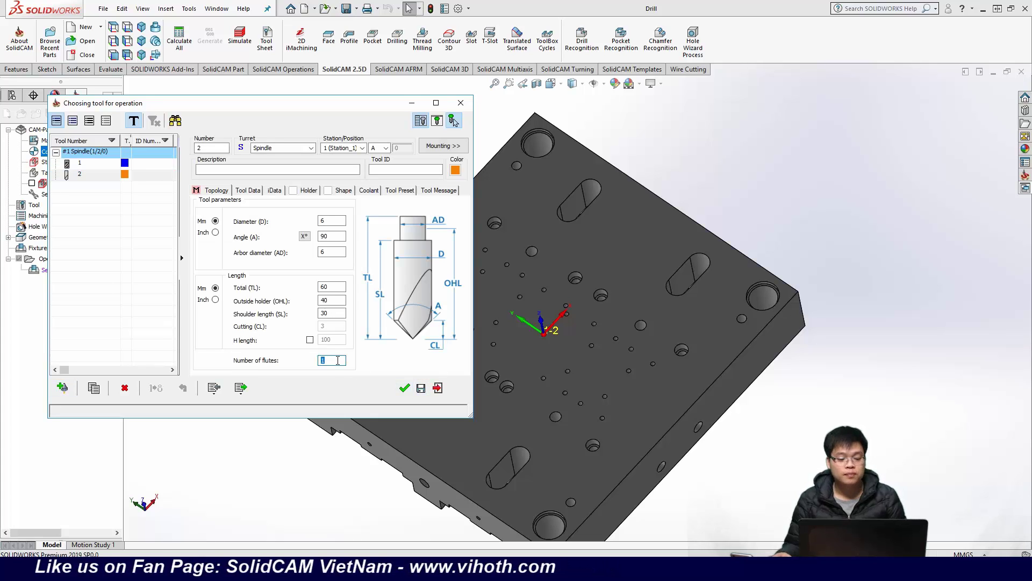
text(2)
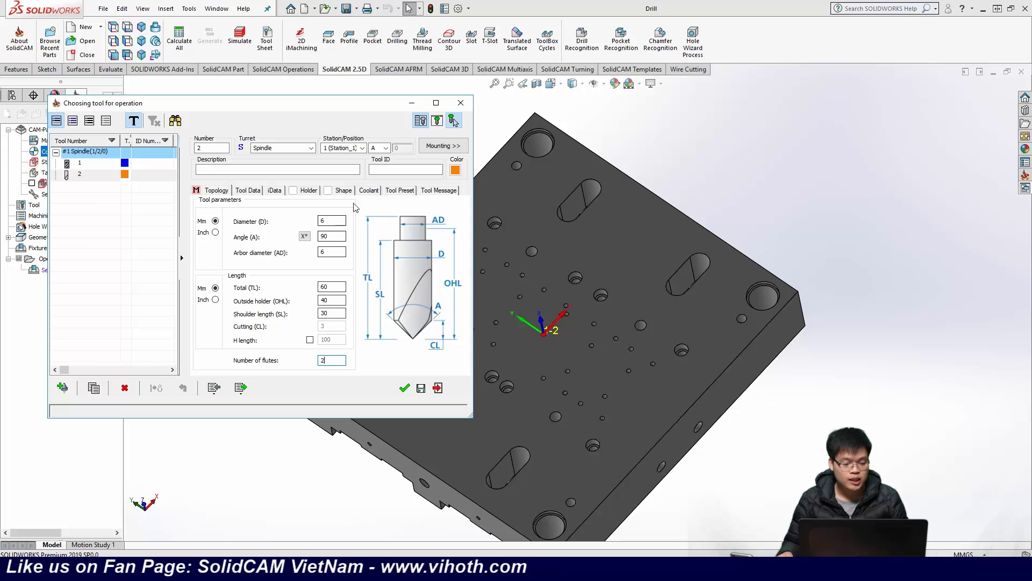
Step: Set the spot drill's spin rate to 2500 rpm and match its spin finish at 2500
click(369, 191)
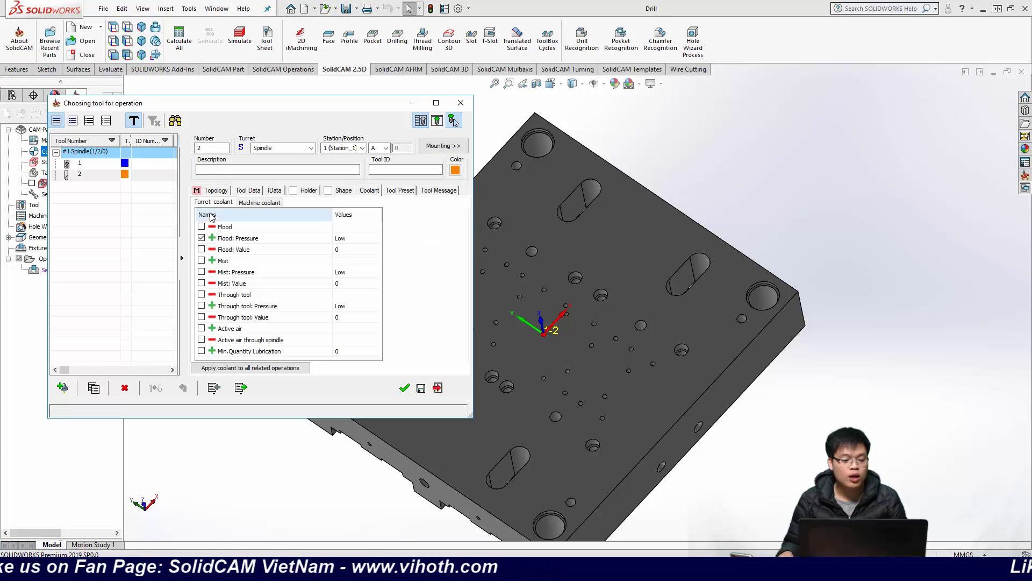
click(240, 192)
double_click(423, 260)
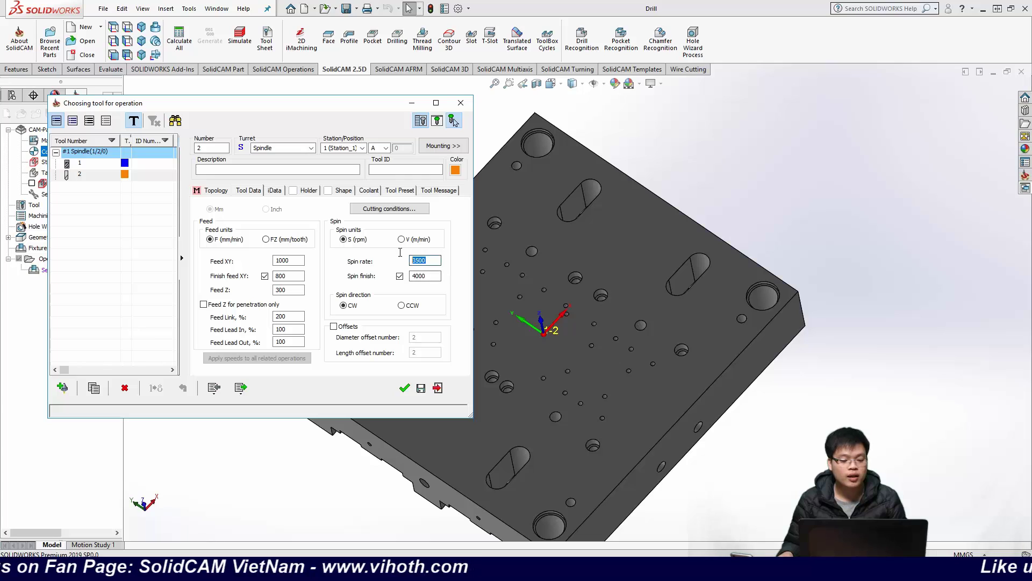
text(2500)
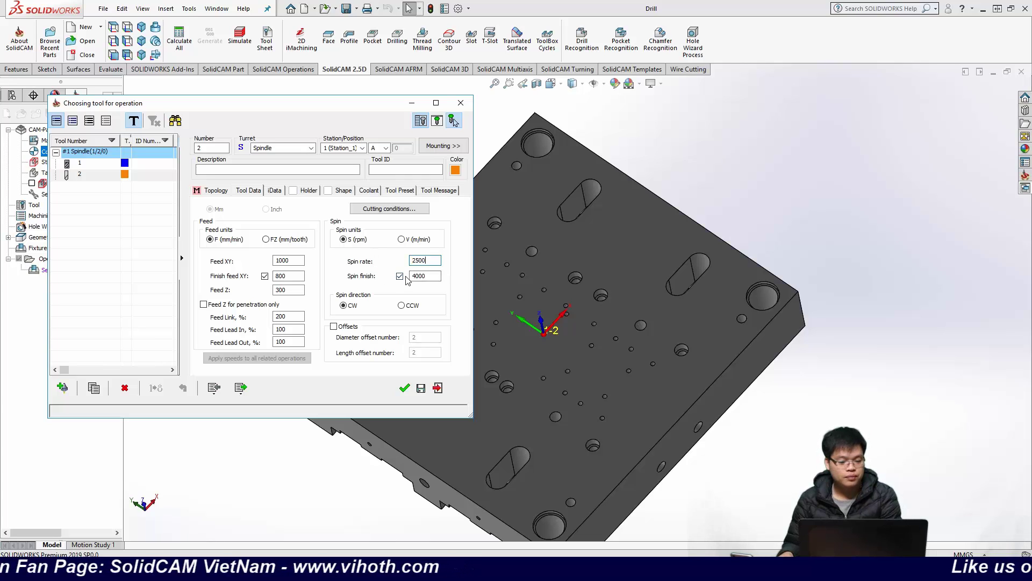
click(400, 276)
click(399, 275)
Step: Set the spot drill's Feed Z to 250 mm/min and accept it as the operation's tool
click(295, 260)
double_click(294, 261)
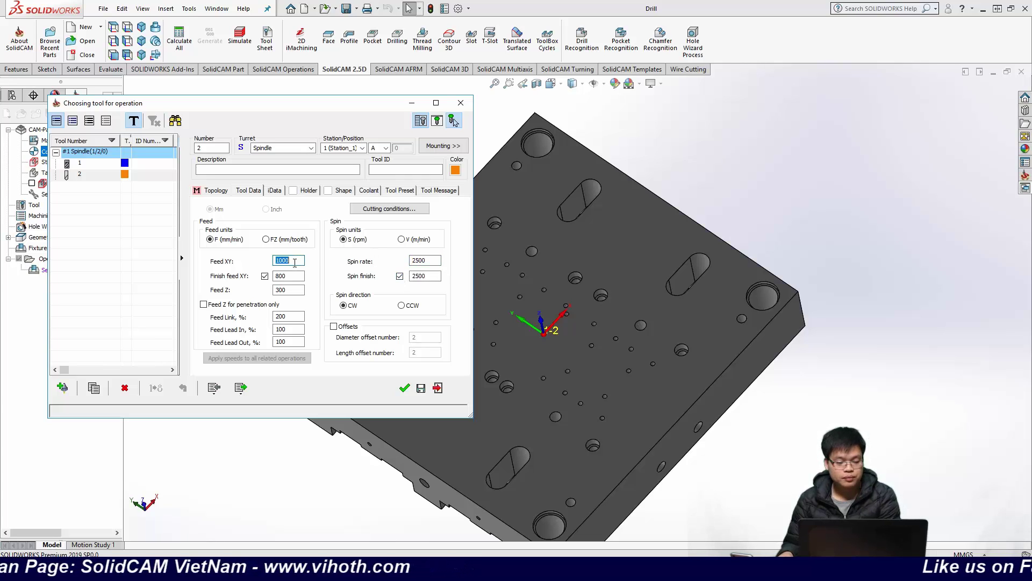
double_click(295, 290)
text(250)
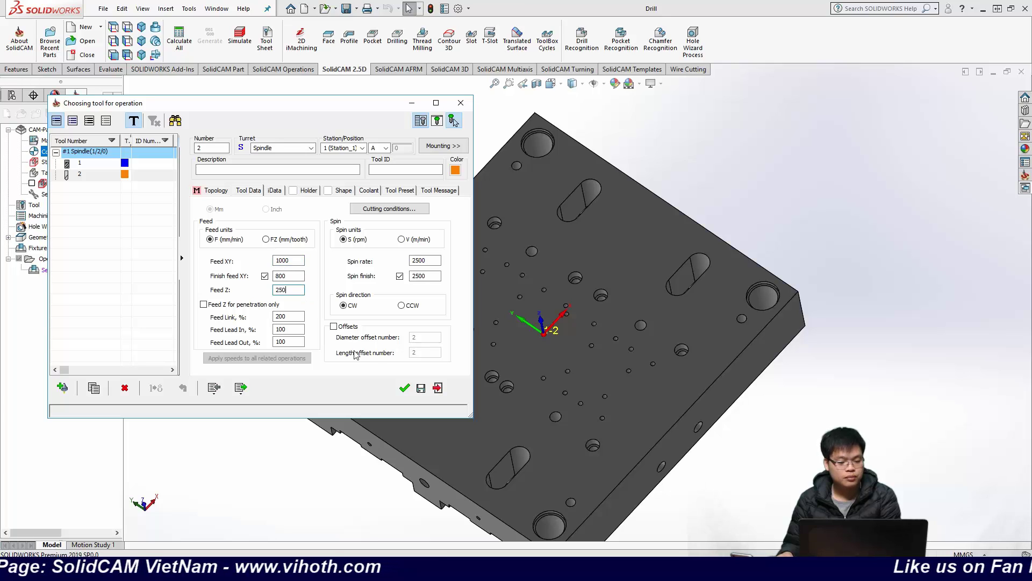
click(405, 388)
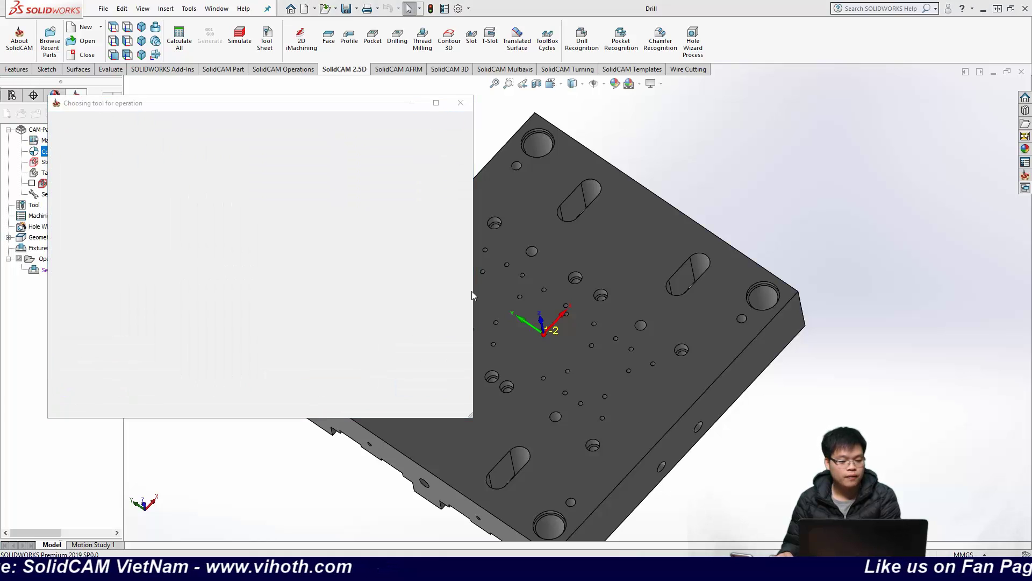
Step: Set the drilling operation's Feed Between Holes to 15000 and review its coolant options and tool summary
click(390, 148)
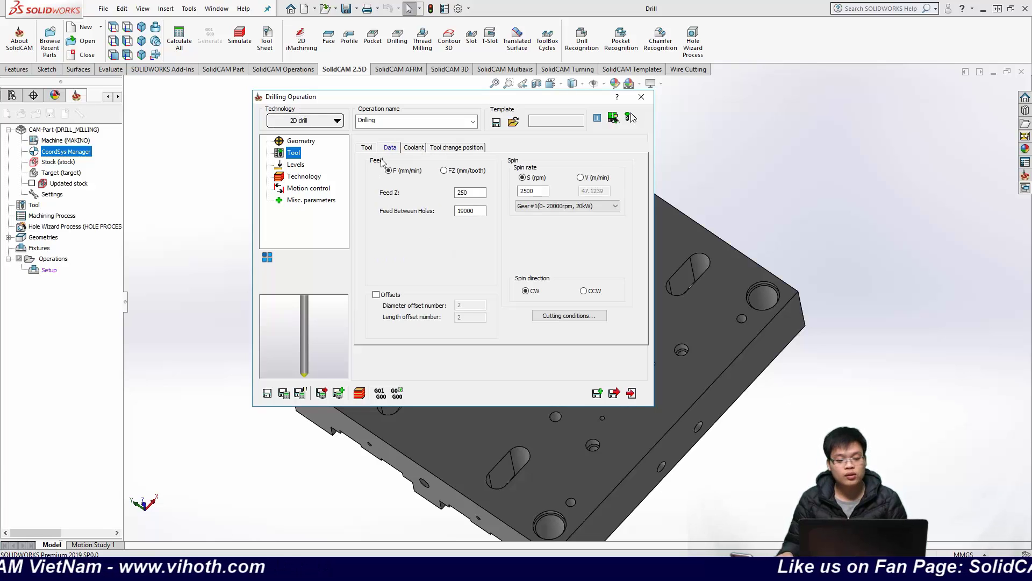
click(367, 149)
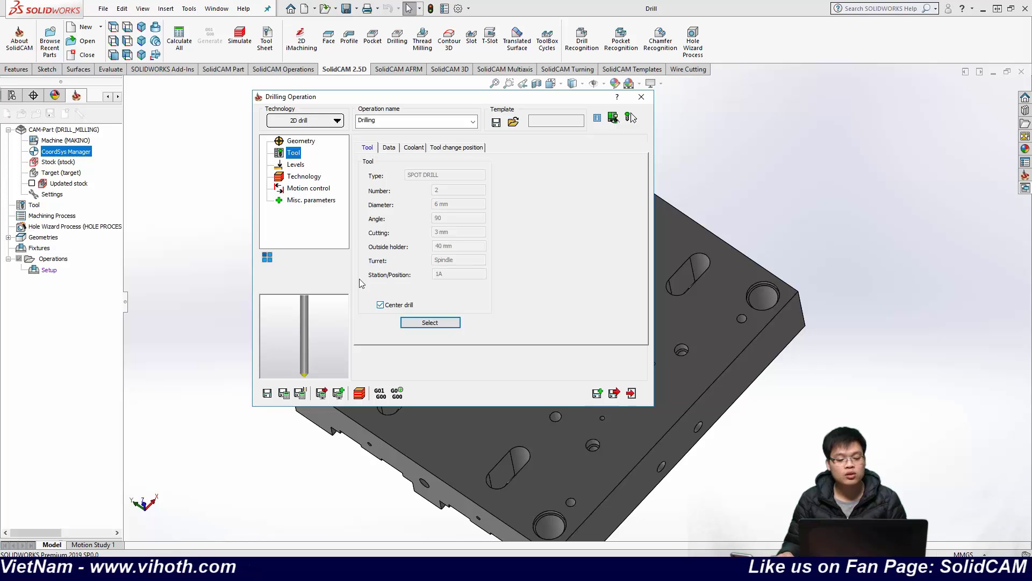
click(388, 149)
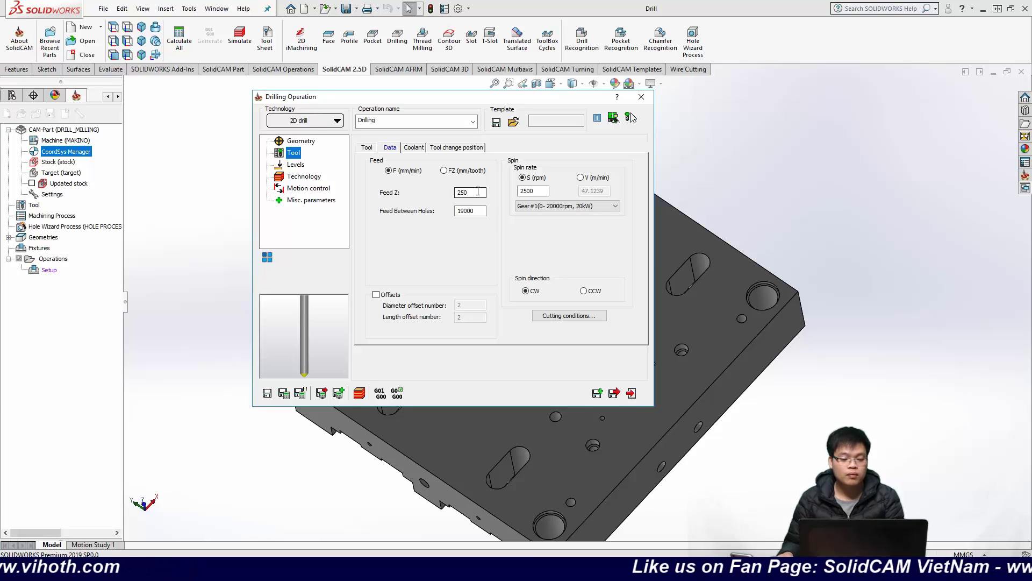
double_click(535, 191)
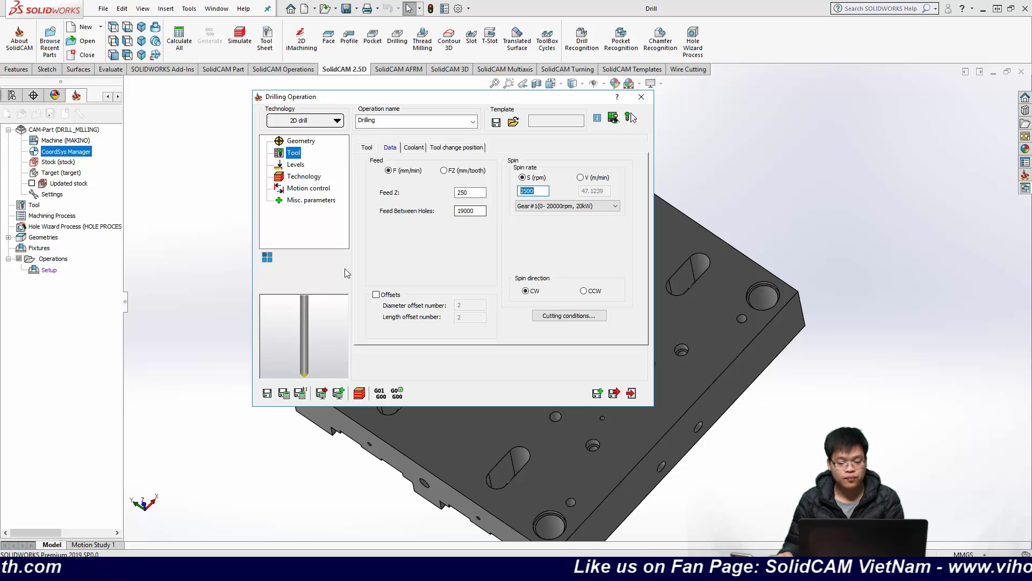
double_click(469, 211)
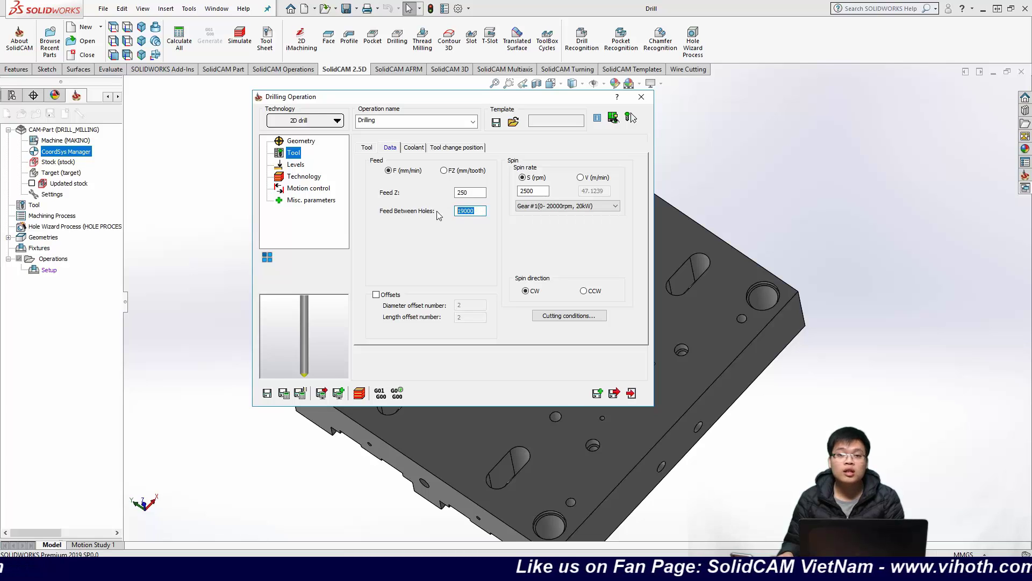
text(15000)
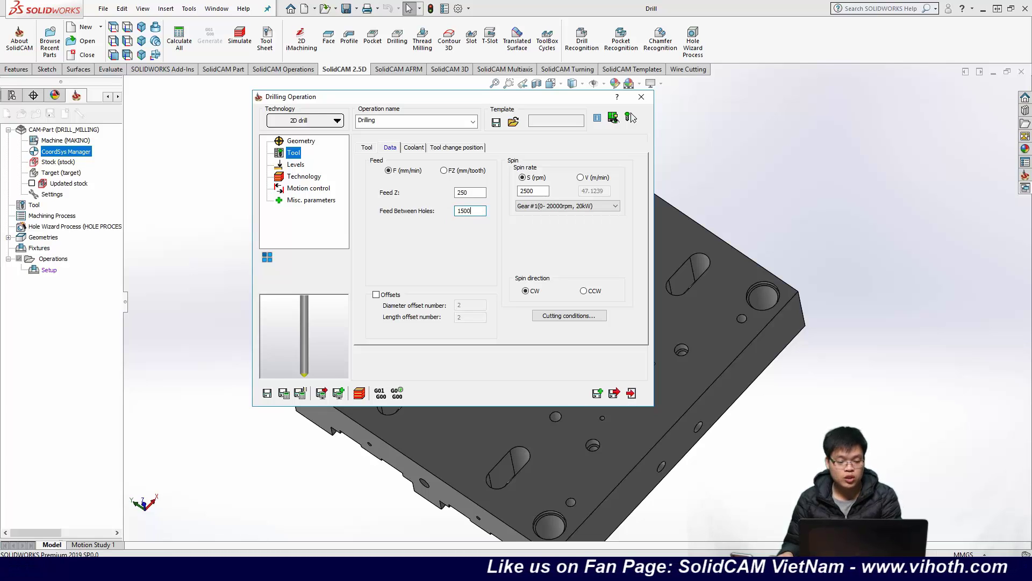
click(473, 192)
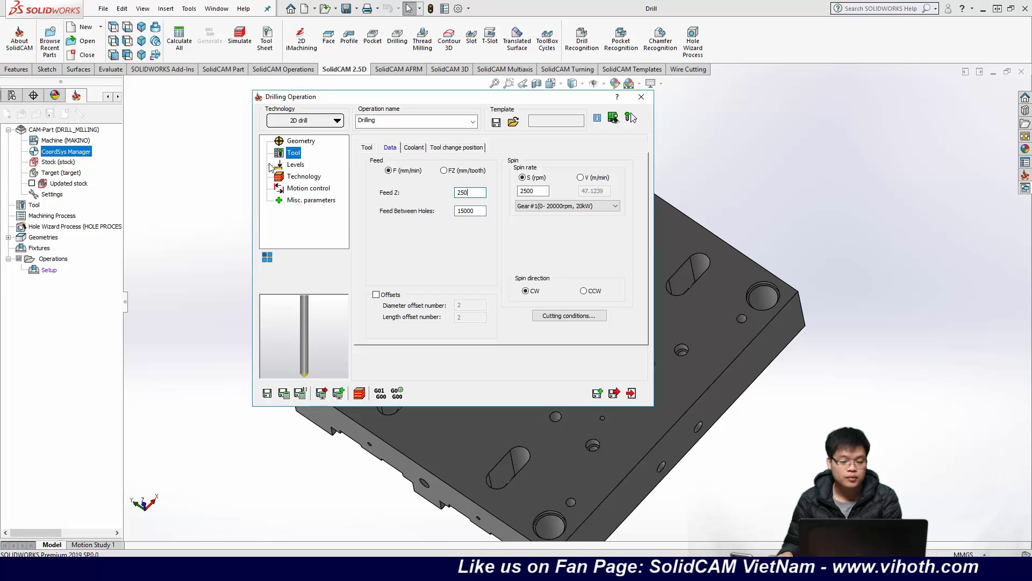
click(412, 148)
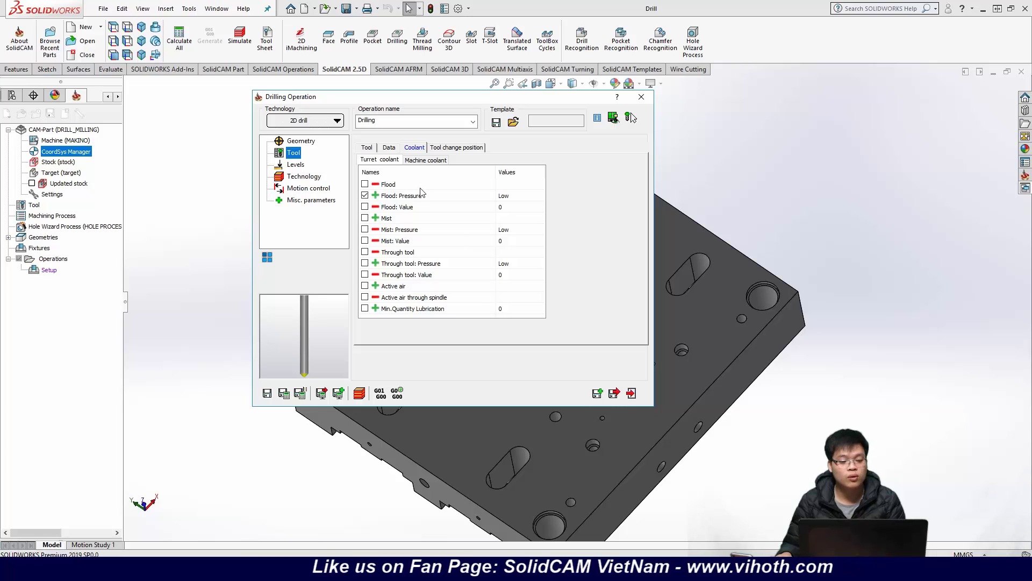
click(370, 148)
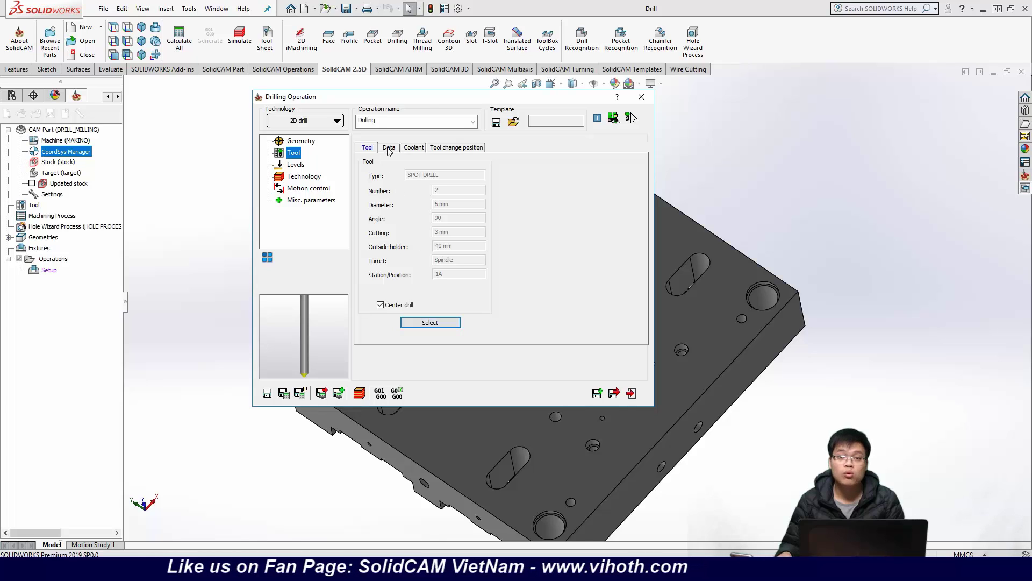
Step: Define the drilling operation's upper level by picking the plate's top face
click(298, 167)
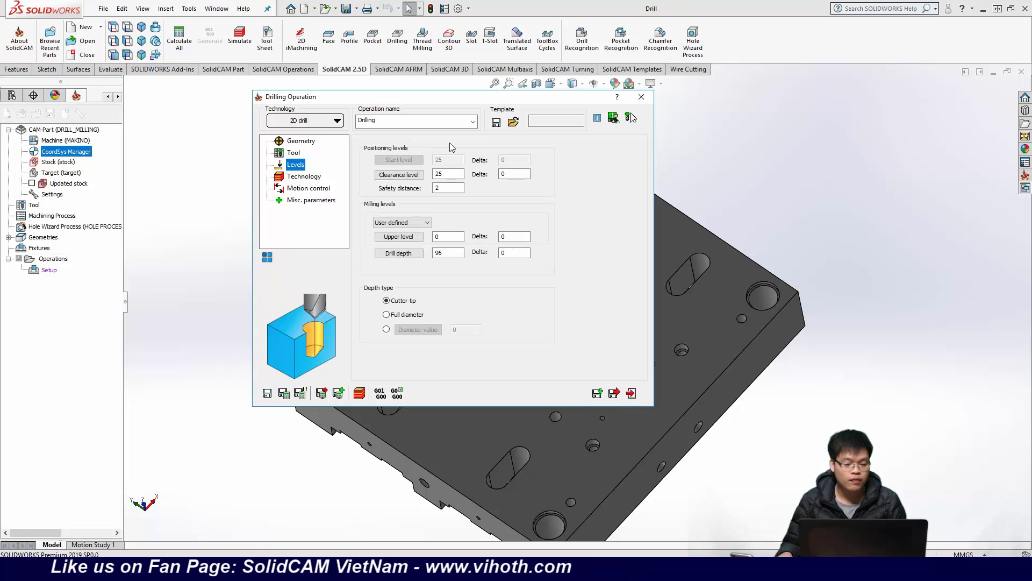
drag(442, 100, 274, 105)
click(231, 241)
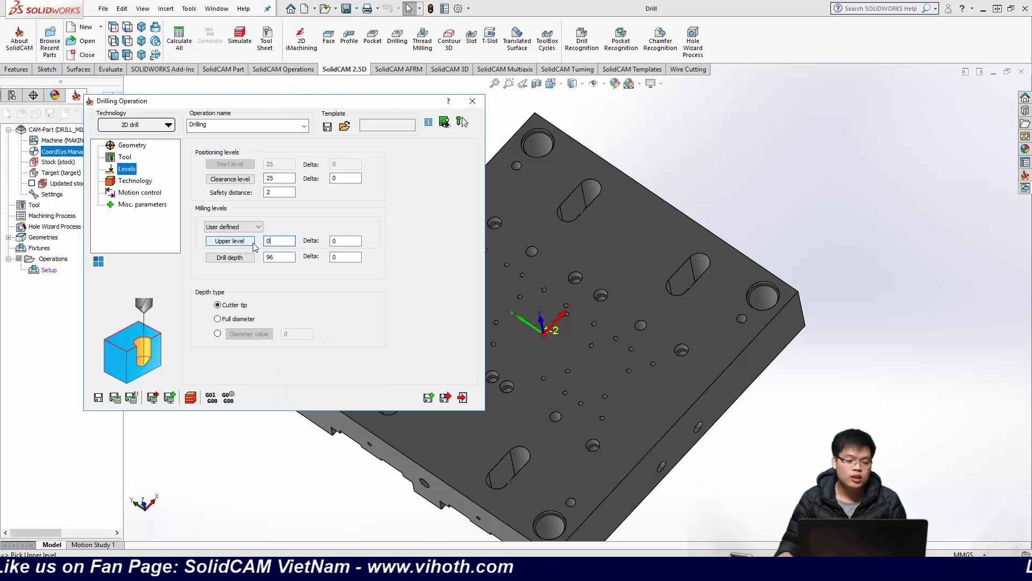
click(557, 173)
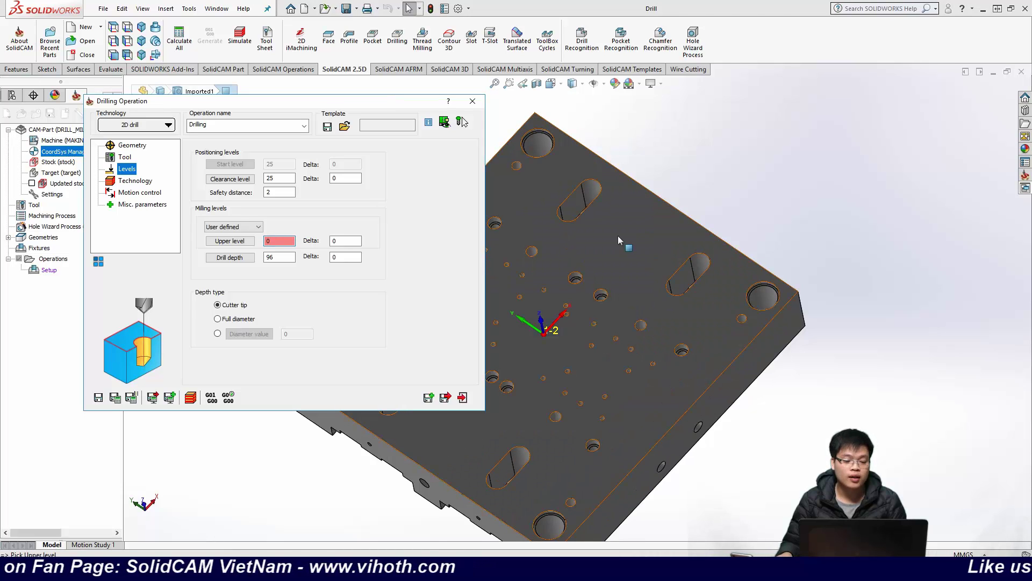
double_click(277, 240)
click(276, 240)
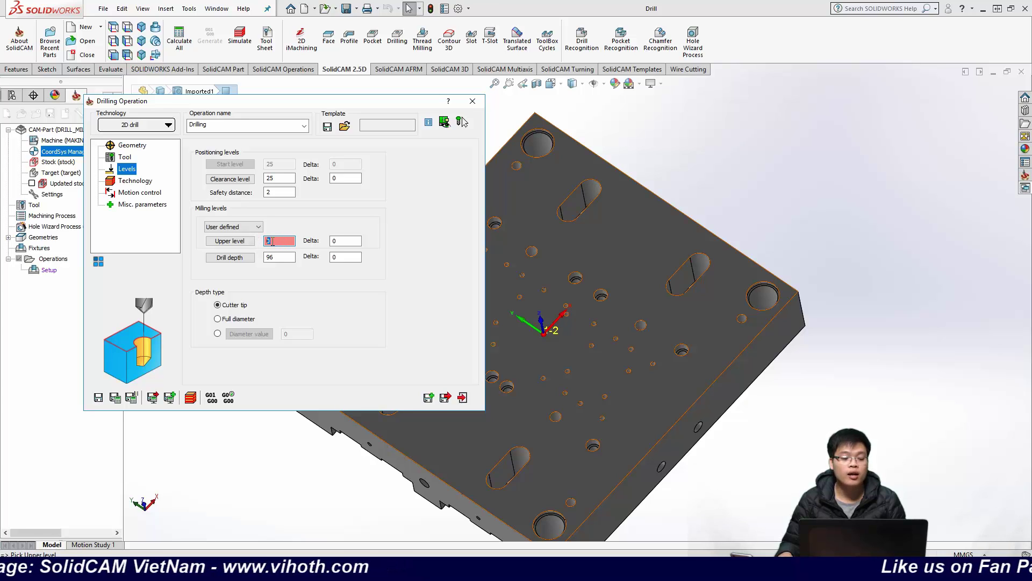
click(284, 240)
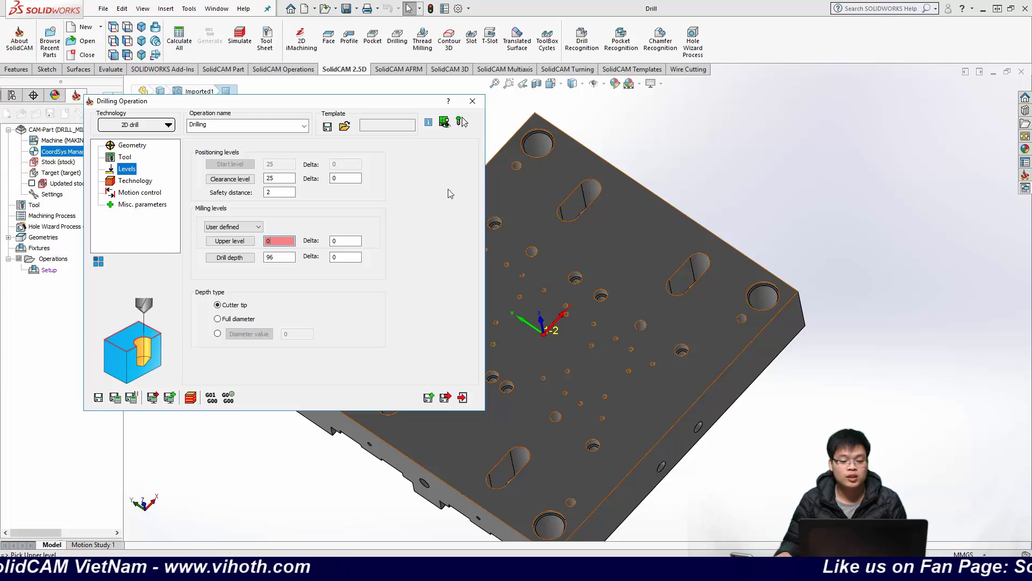
Step: Set the drill depth to 1
click(278, 258)
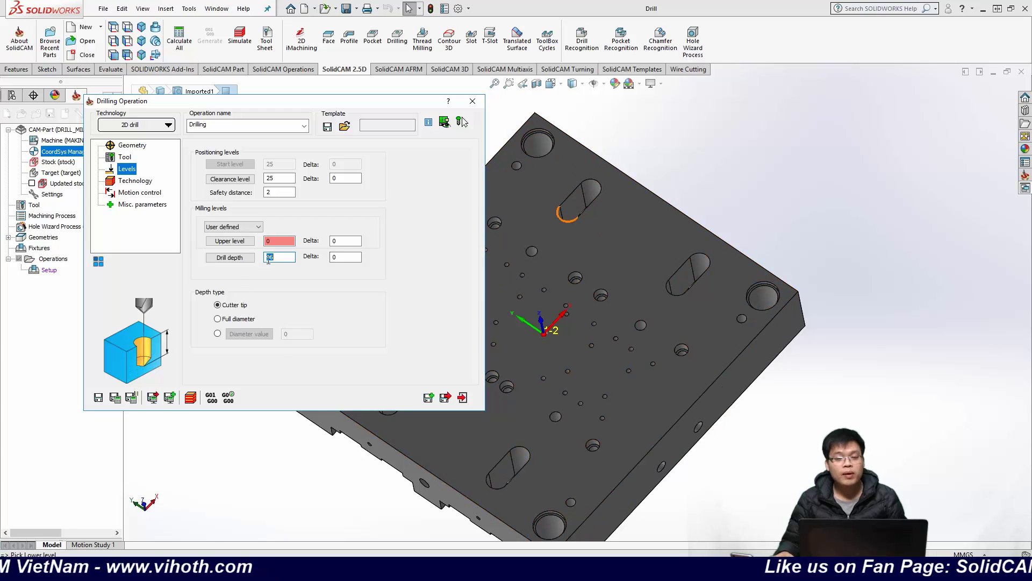
text(1)
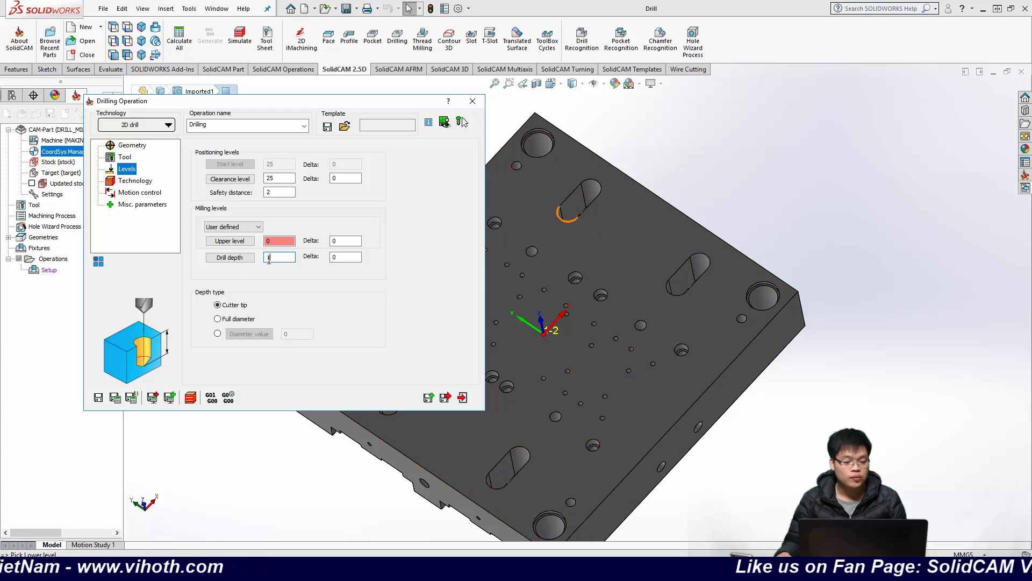
Step: Review the available drill cycle types in the drilling operation's technology settings, keeping G81
key(shift+Tab)
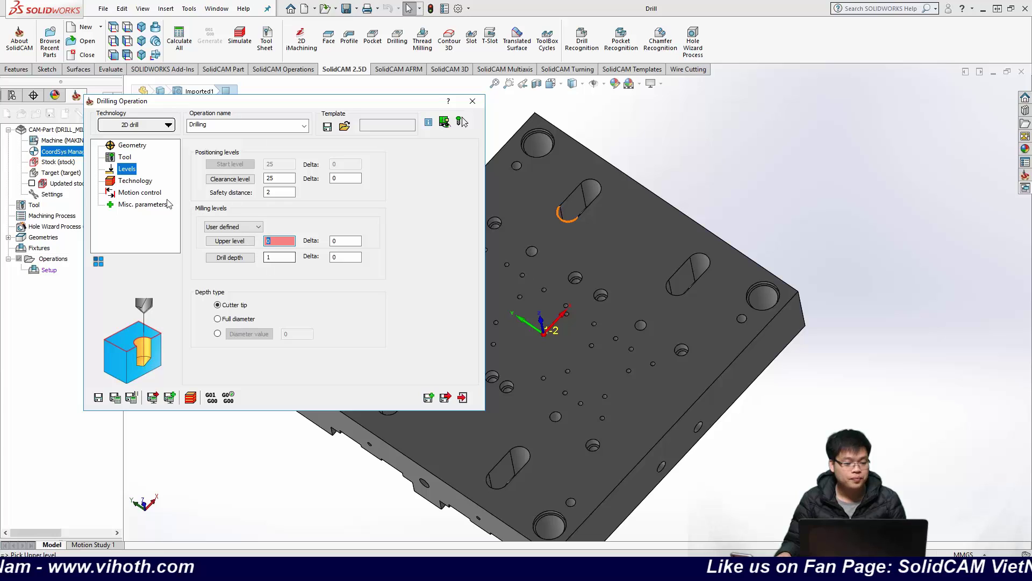
click(141, 182)
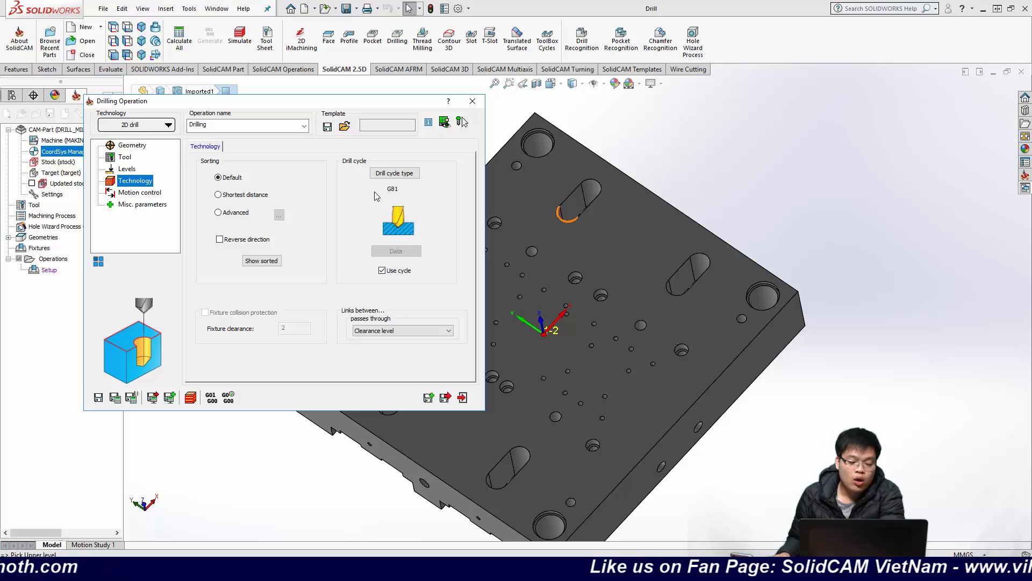
click(390, 173)
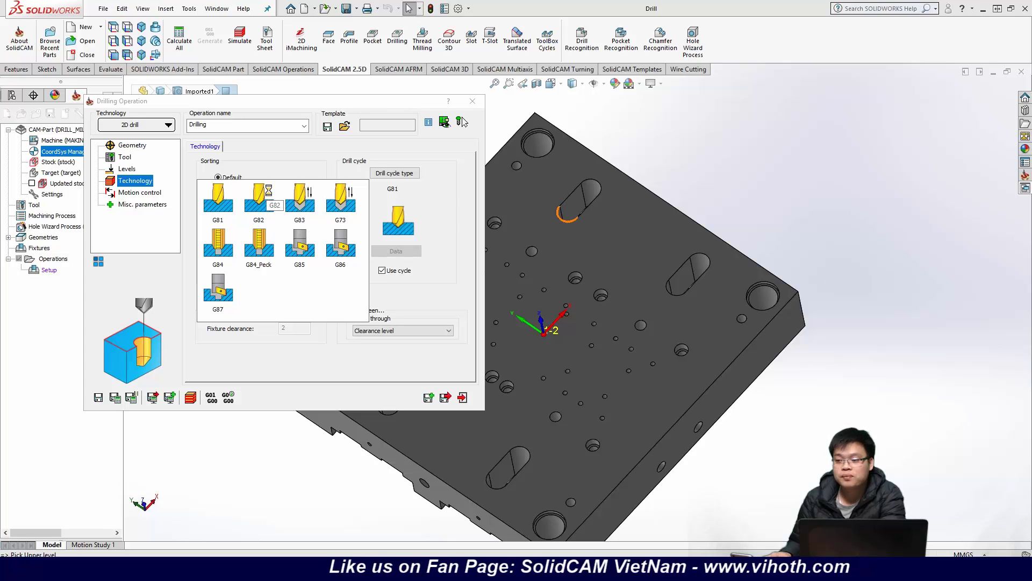
click(463, 122)
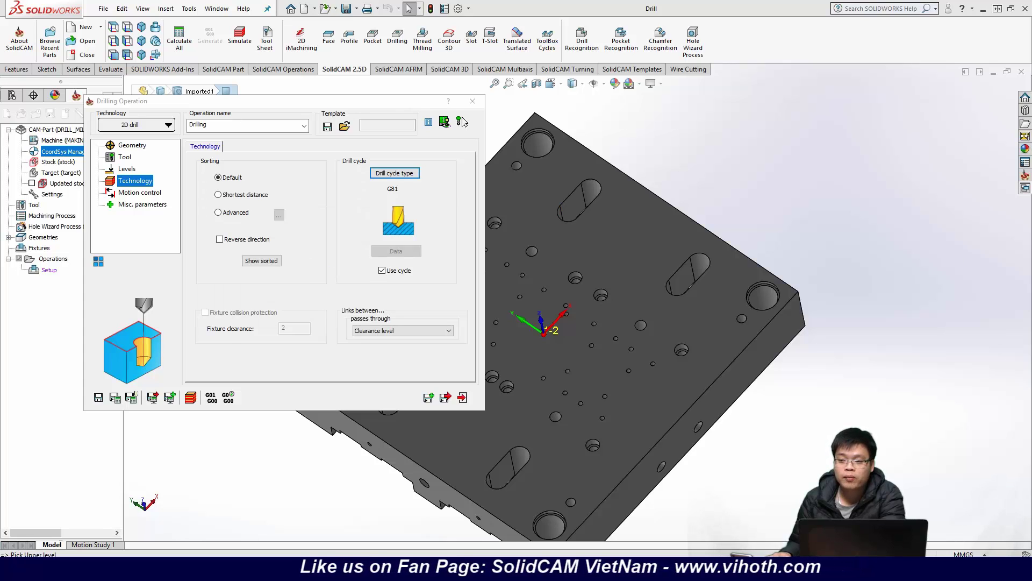
click(392, 175)
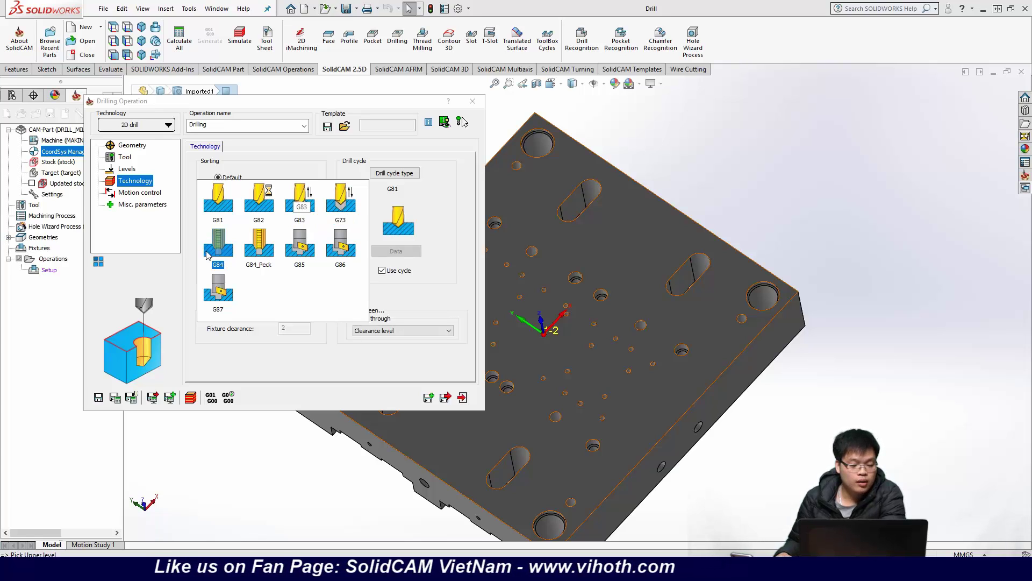
click(261, 257)
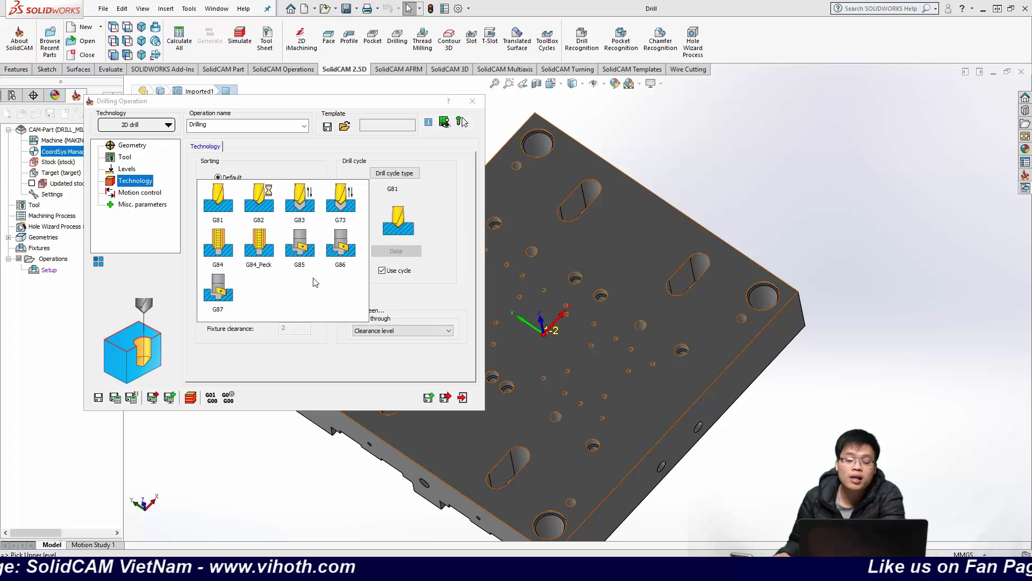
click(295, 160)
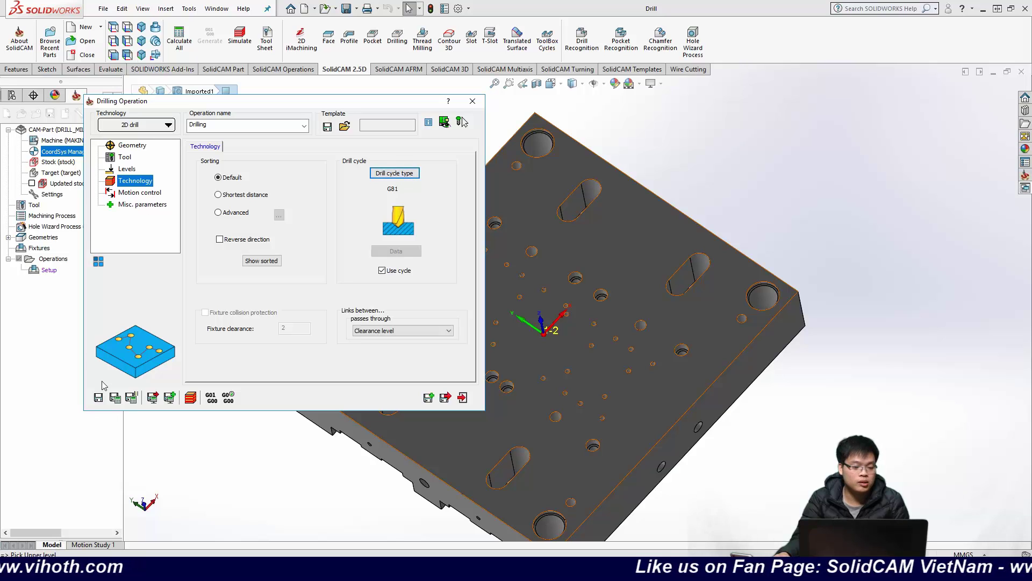
Step: Save and calculate the drilling operation, and inspect its toolpath over the small holes on the plate
click(114, 397)
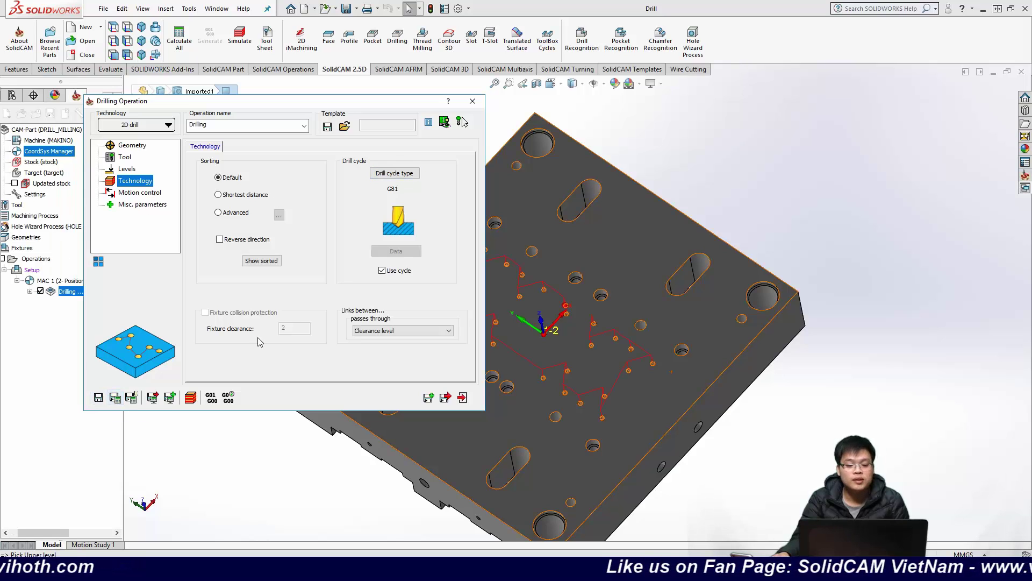
drag(379, 106, 254, 244)
key(ctrl+7)
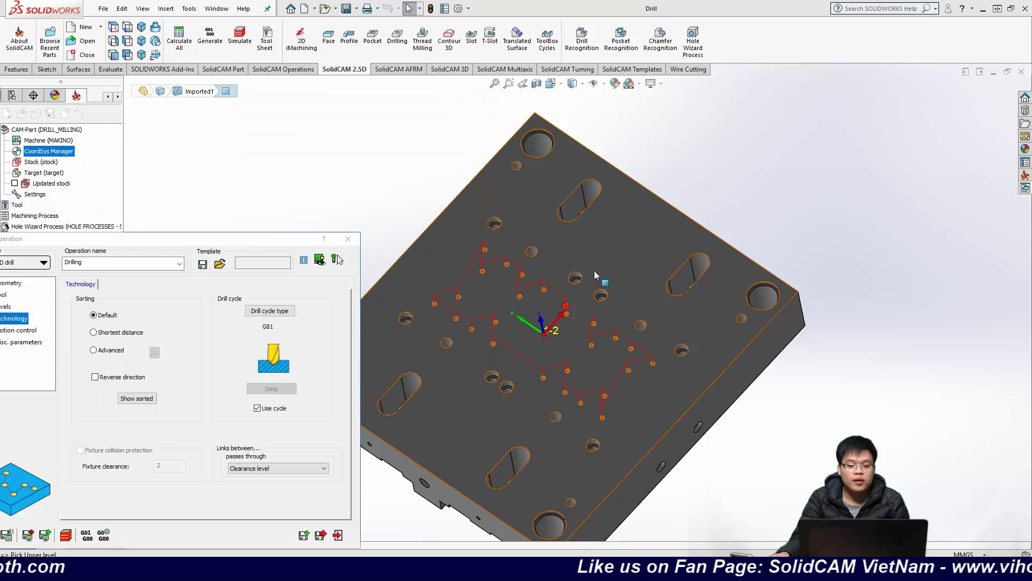
scroll(460, 297, down, 10)
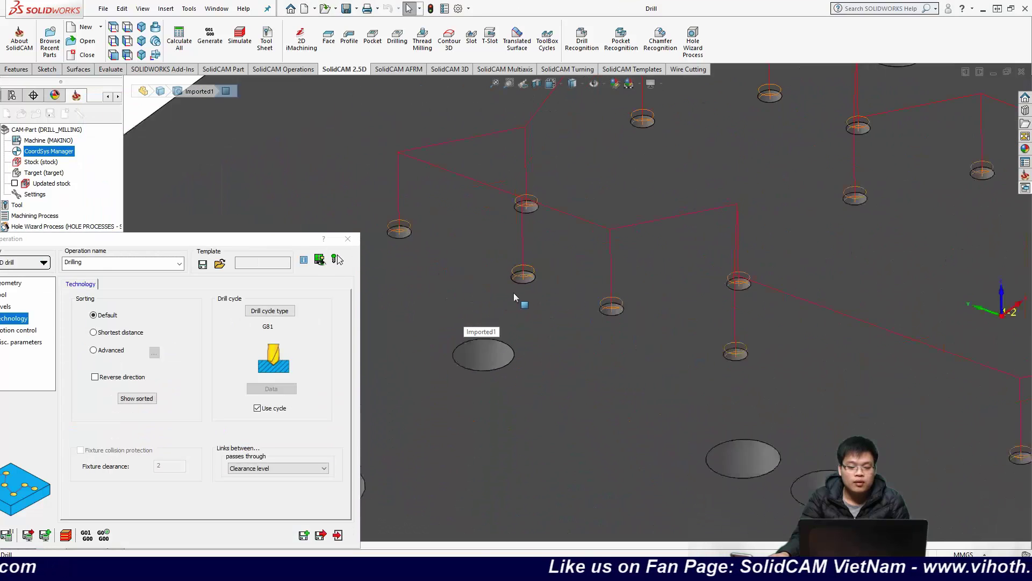
scroll(630, 283, up, 6)
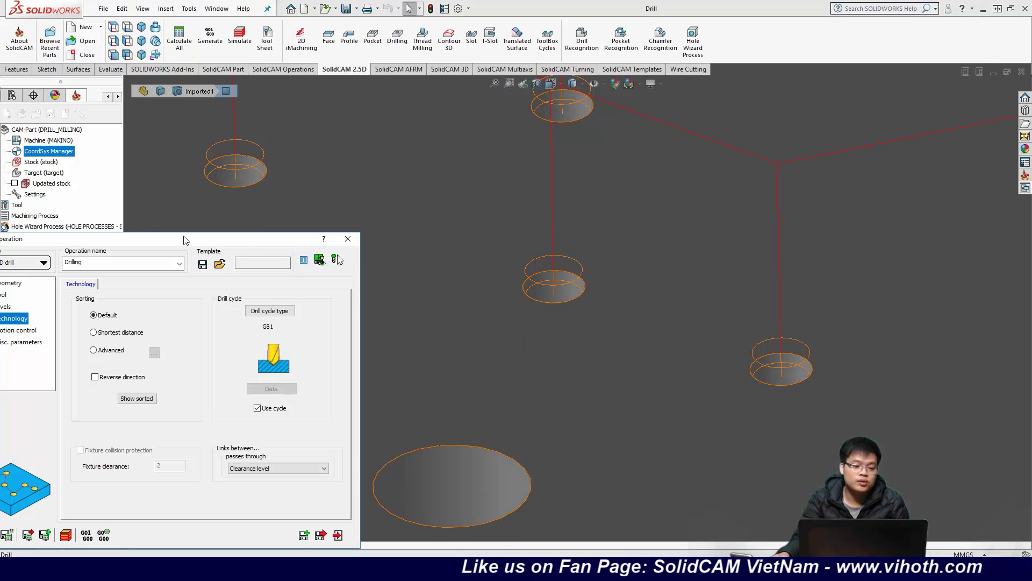
drag(185, 240, 420, 128)
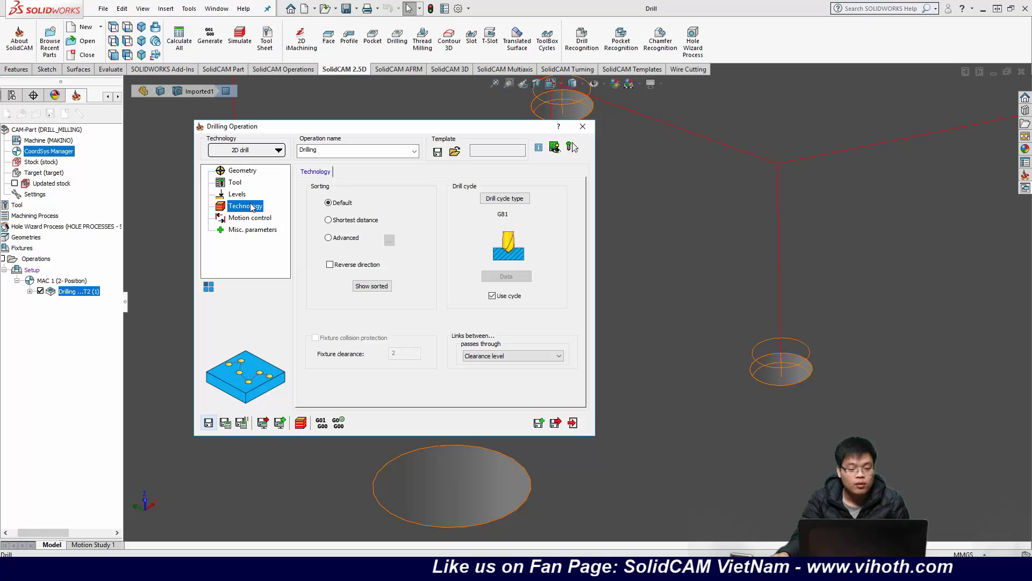
Step: Define a new multi-position drill geometry for the operation that takes in all circles on the plate's top face
click(245, 171)
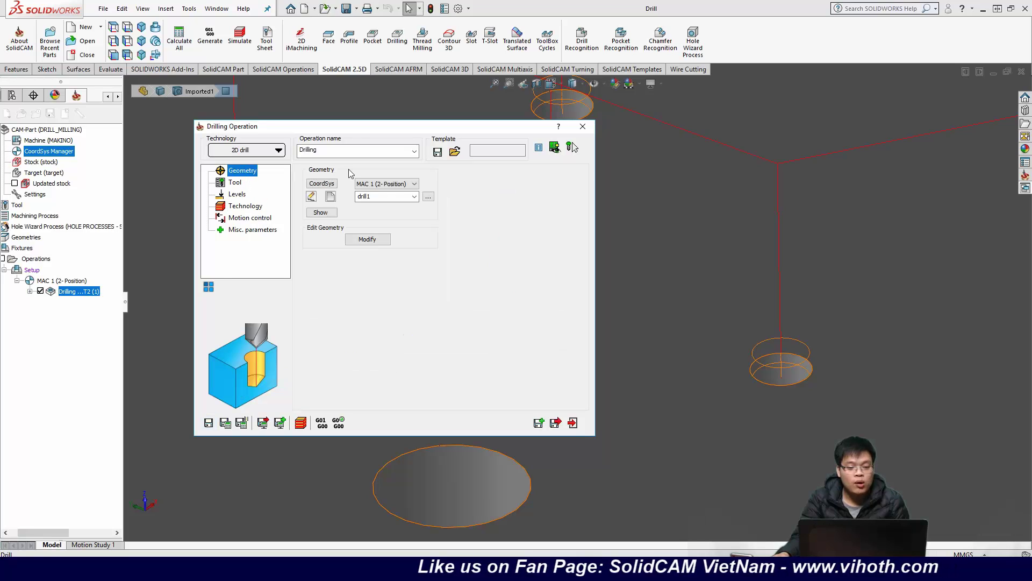
click(329, 198)
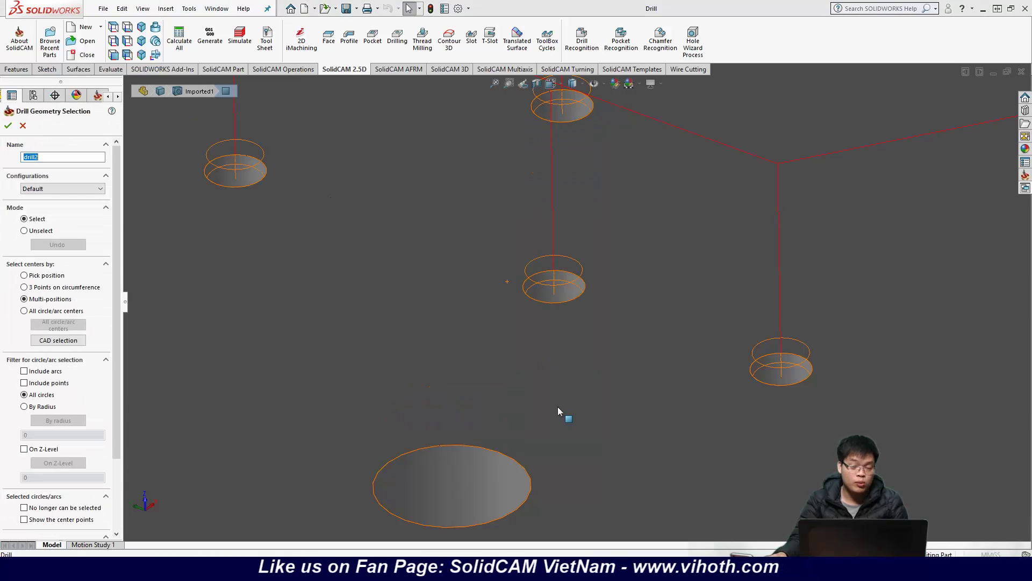
scroll(641, 398, up, 6)
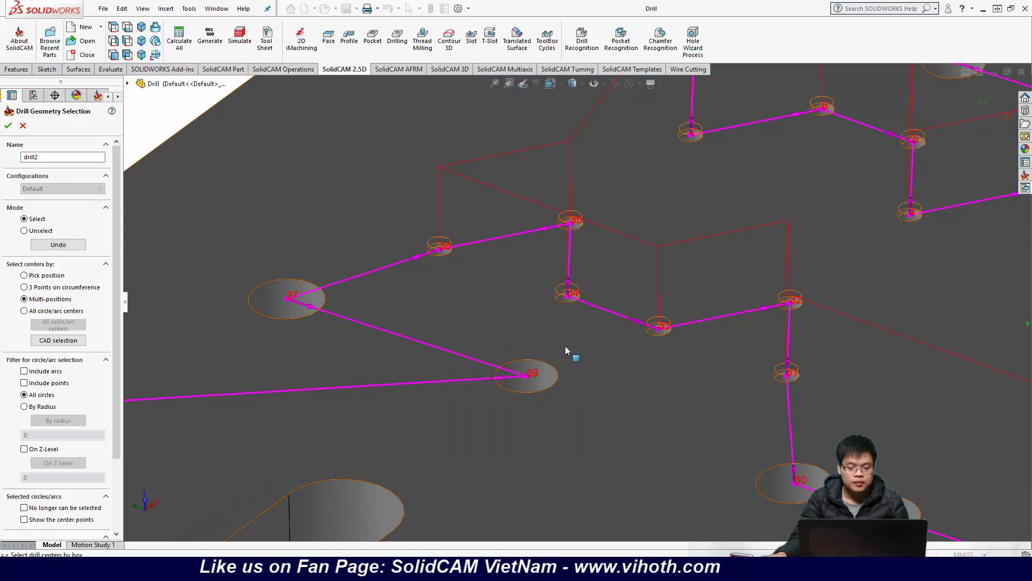
scroll(567, 346, up, 5)
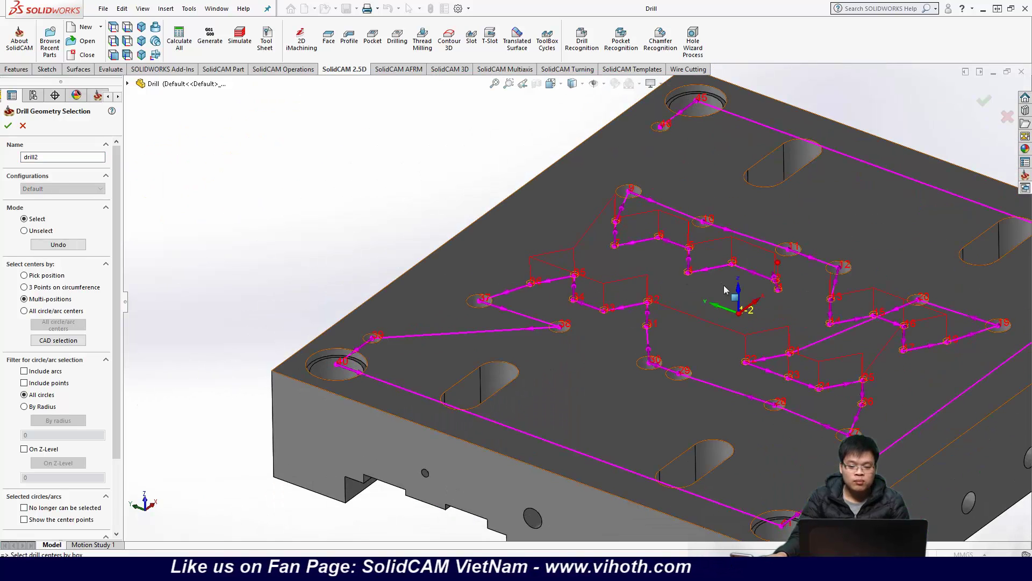
middle_drag(564, 350, 683, 345)
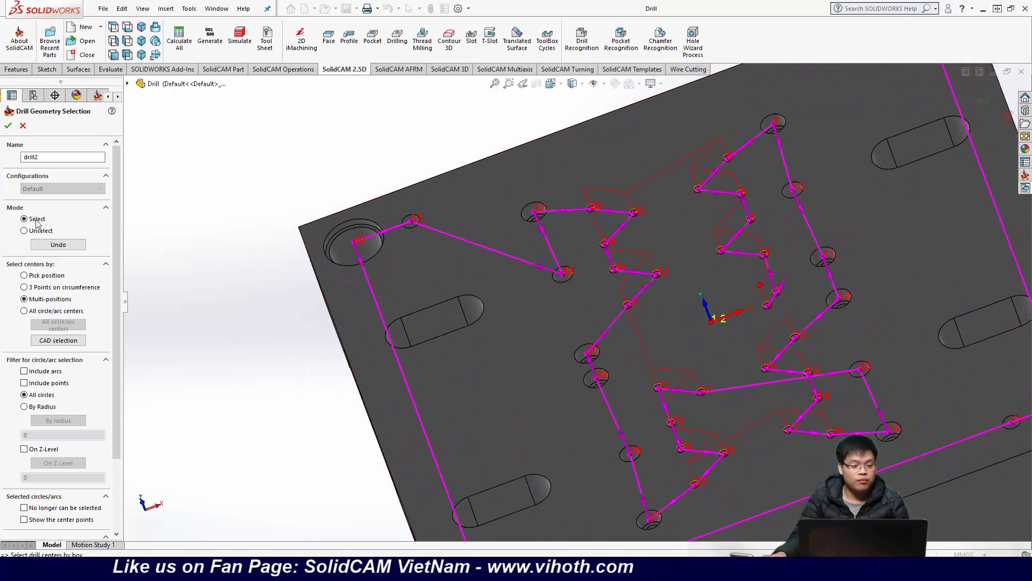
click(9, 126)
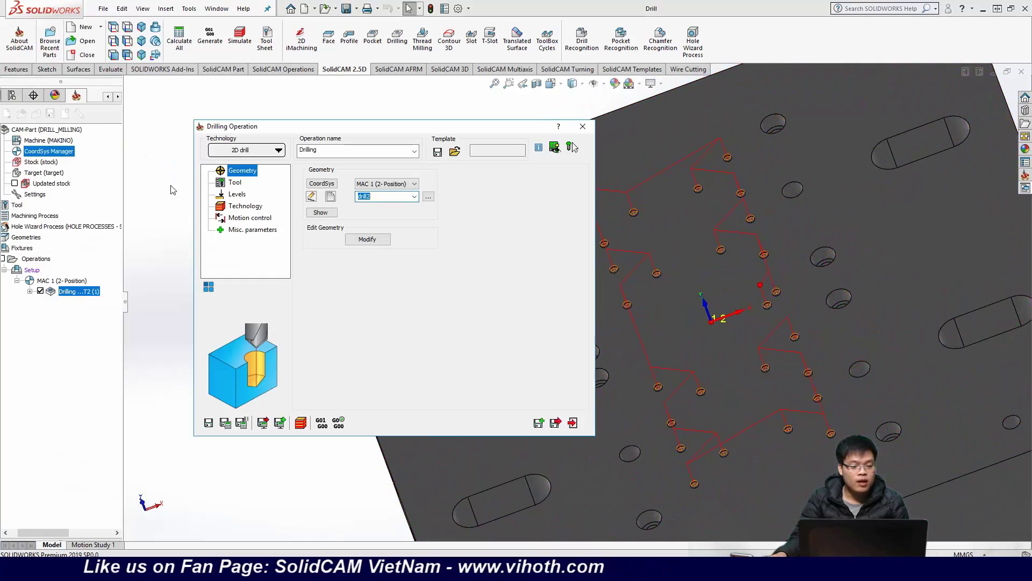
Step: Check the operation's levels, save and calculate it with the new hole geometry, and close the operation
click(237, 195)
click(387, 282)
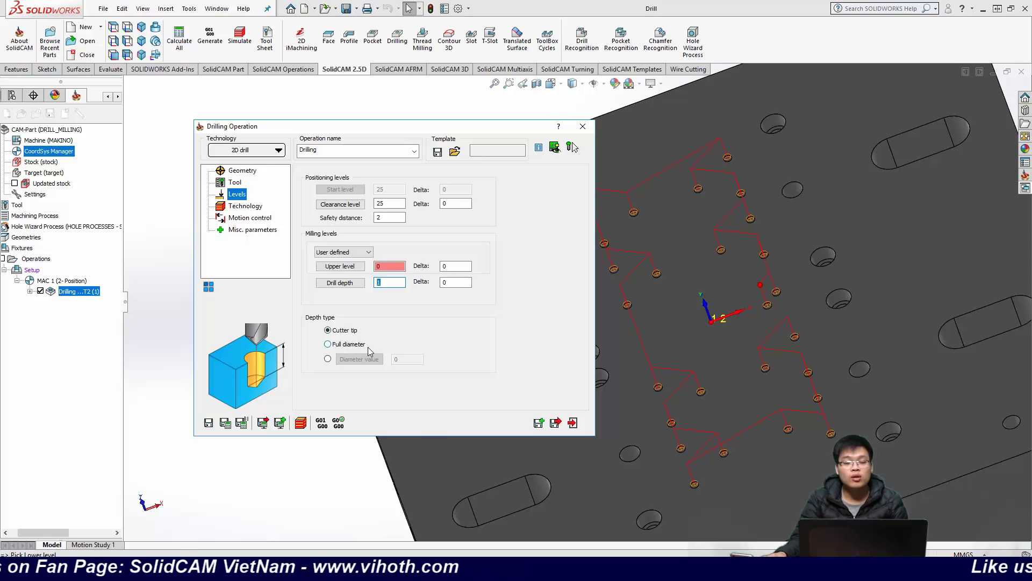
click(225, 424)
click(574, 146)
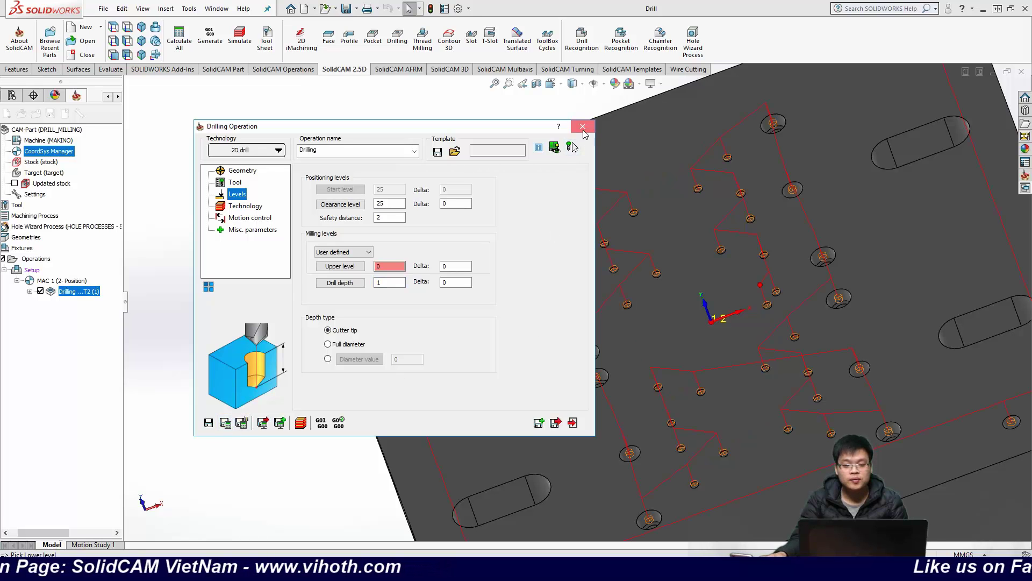
Step: Open the drilling operation's simulation in SolidVerify mode and examine the plate's stock model
middle_drag(699, 242, 710, 302)
right_click(92, 292)
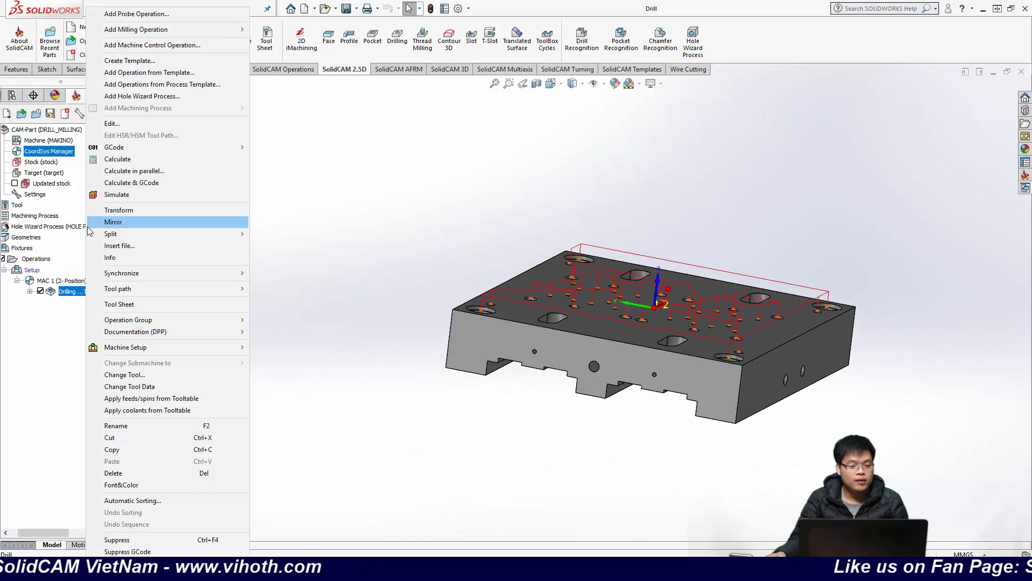
click(103, 193)
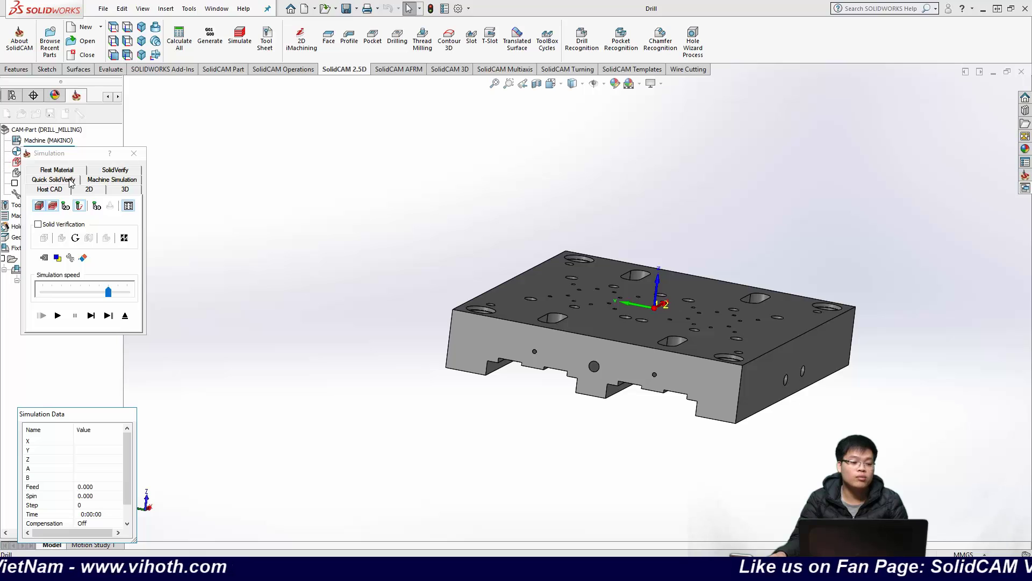
click(115, 171)
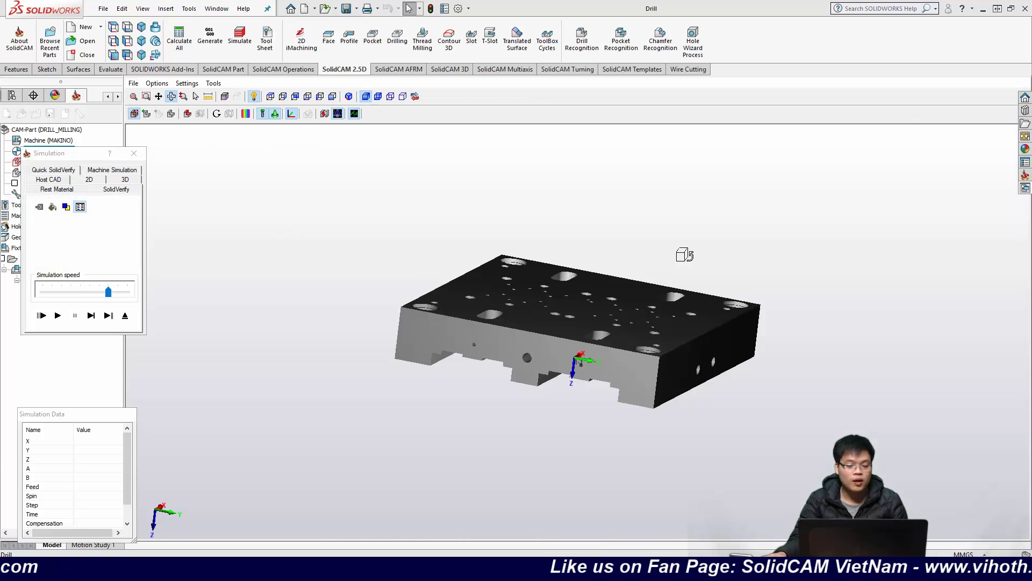
middle_drag(682, 256, 654, 288)
scroll(613, 322, up, 3)
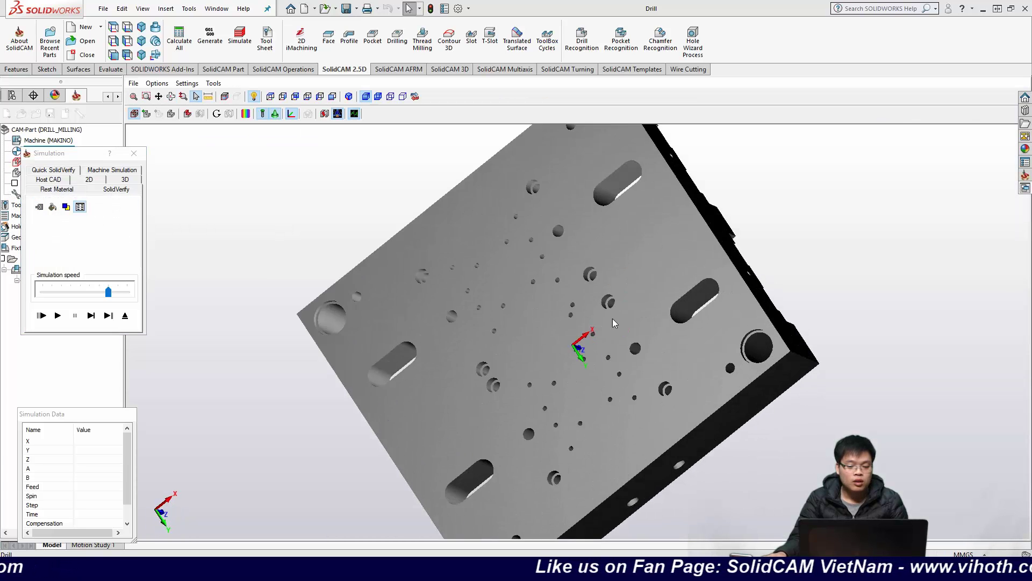
scroll(604, 322, up, 5)
key(ctrl+7)
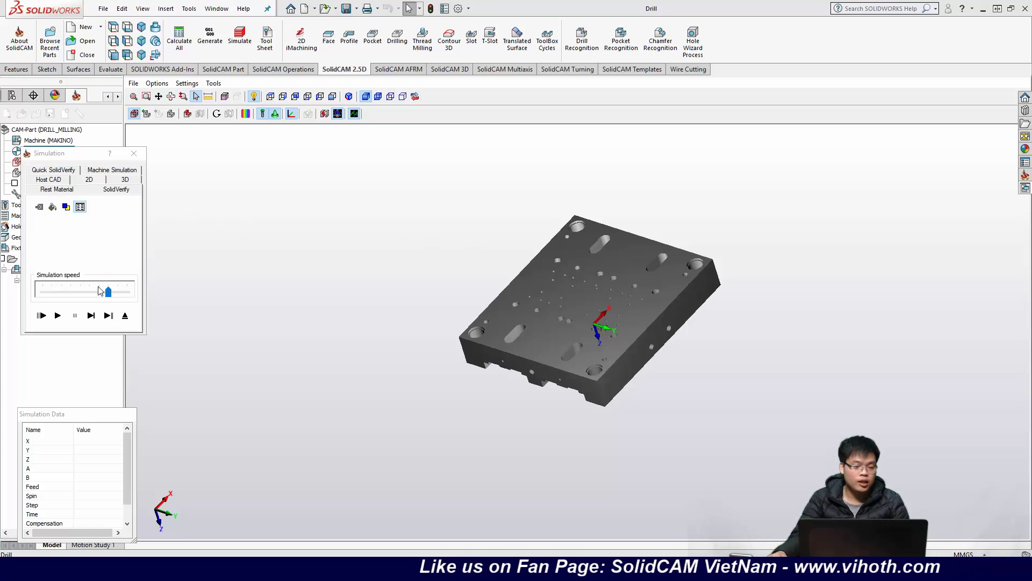
Step: Run the SolidVerify simulation at the lowest speed, watch the holes being center-drilled, and stop and close it
drag(107, 292, 43, 292)
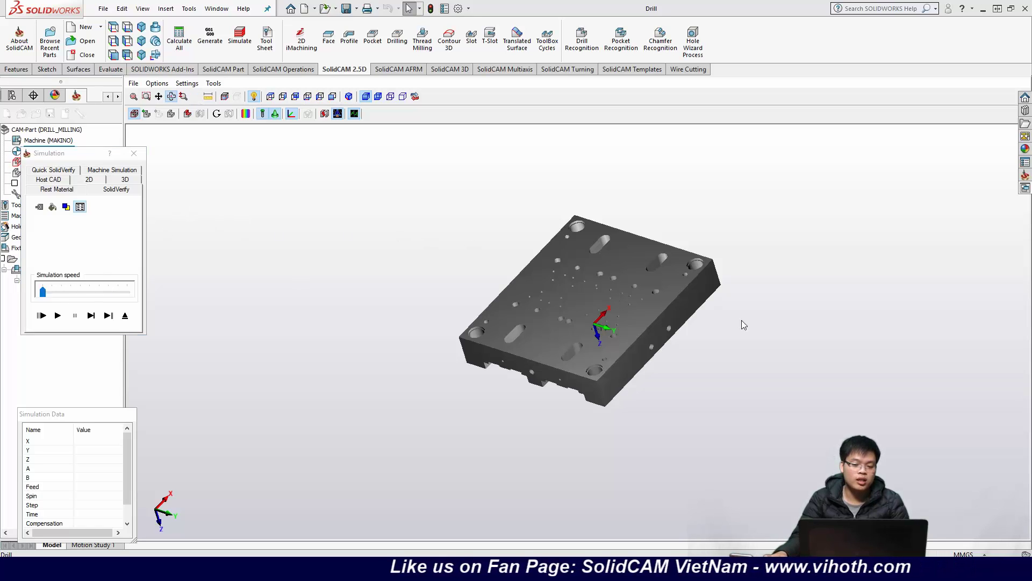
middle_drag(742, 322, 719, 305)
drag(719, 305, 742, 329)
click(69, 321)
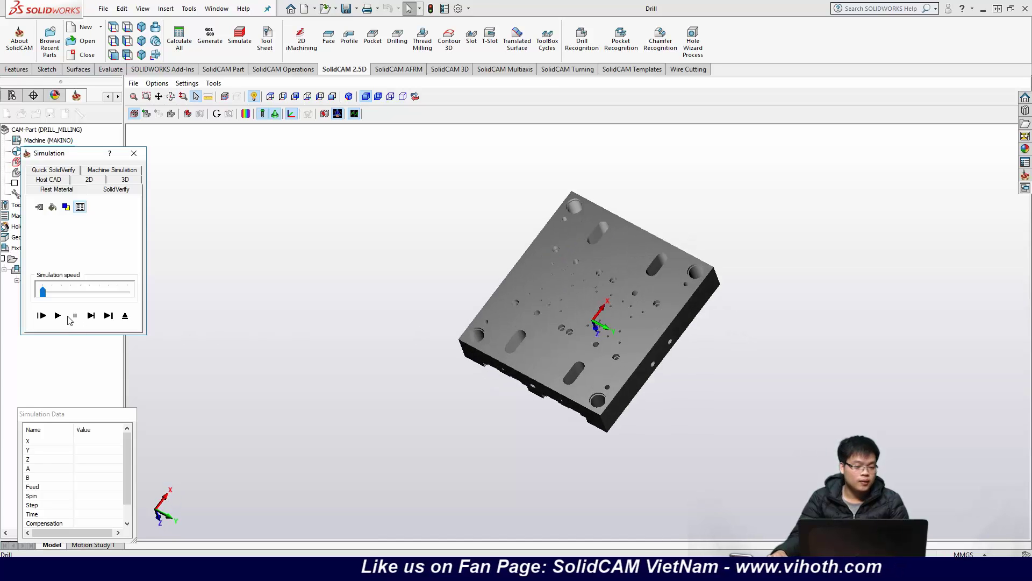
click(59, 316)
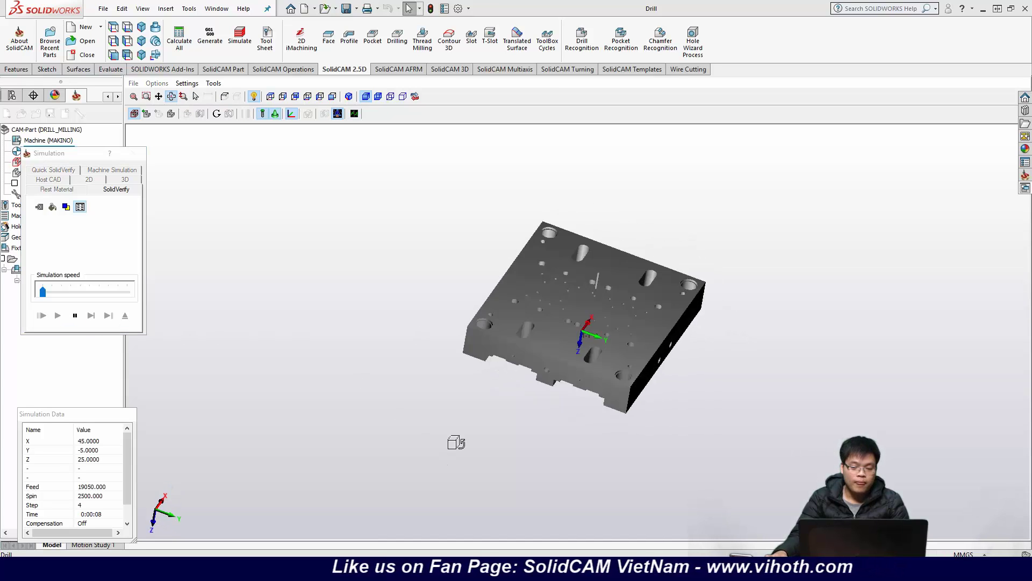
scroll(528, 331, down, 6)
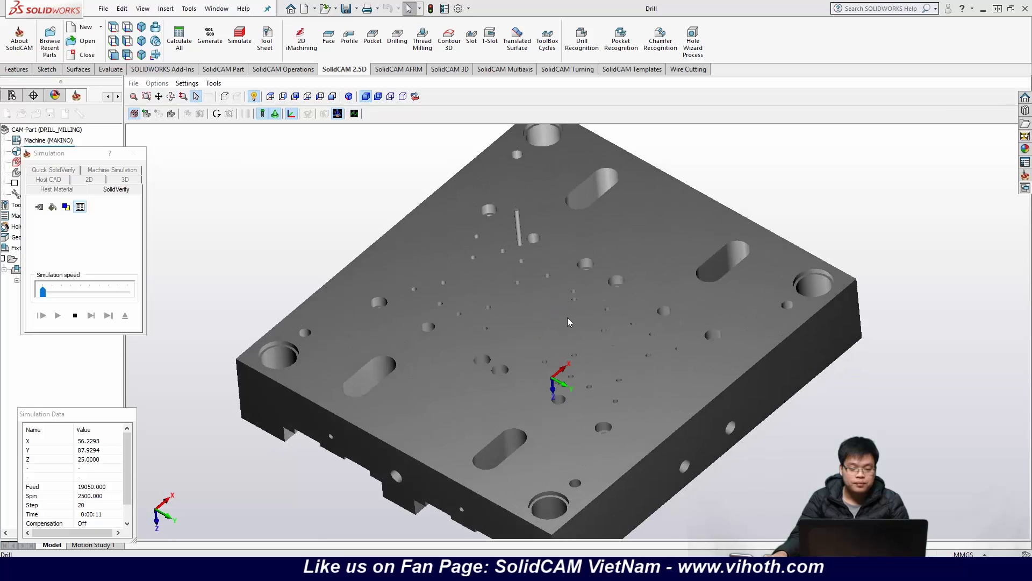
scroll(560, 266, down, 2)
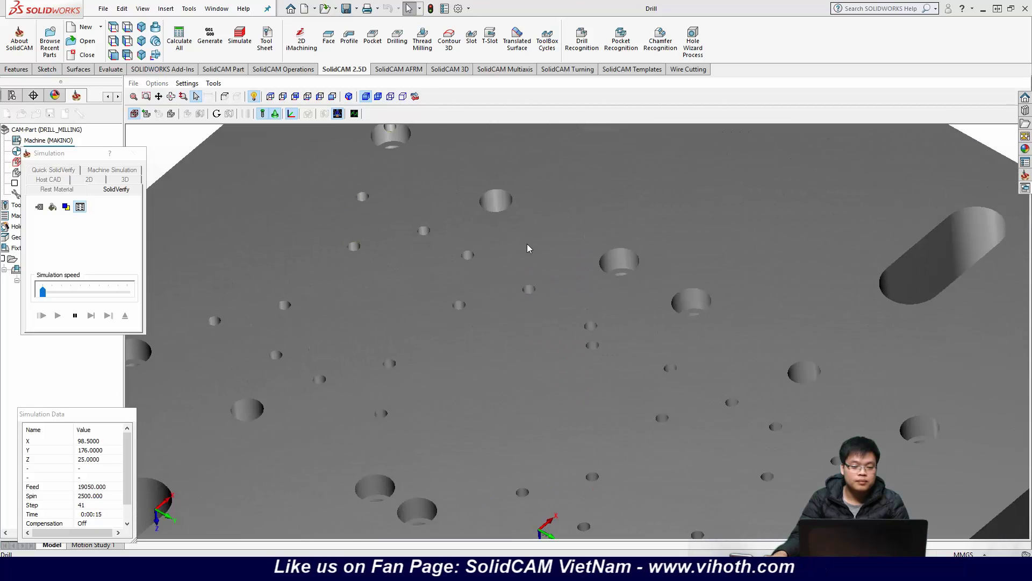
key(f)
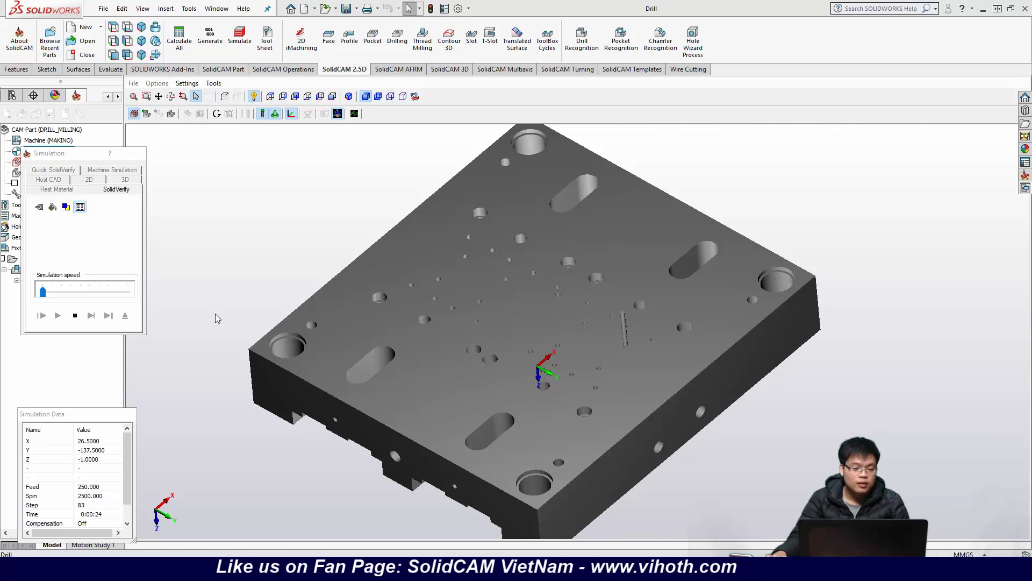
click(75, 316)
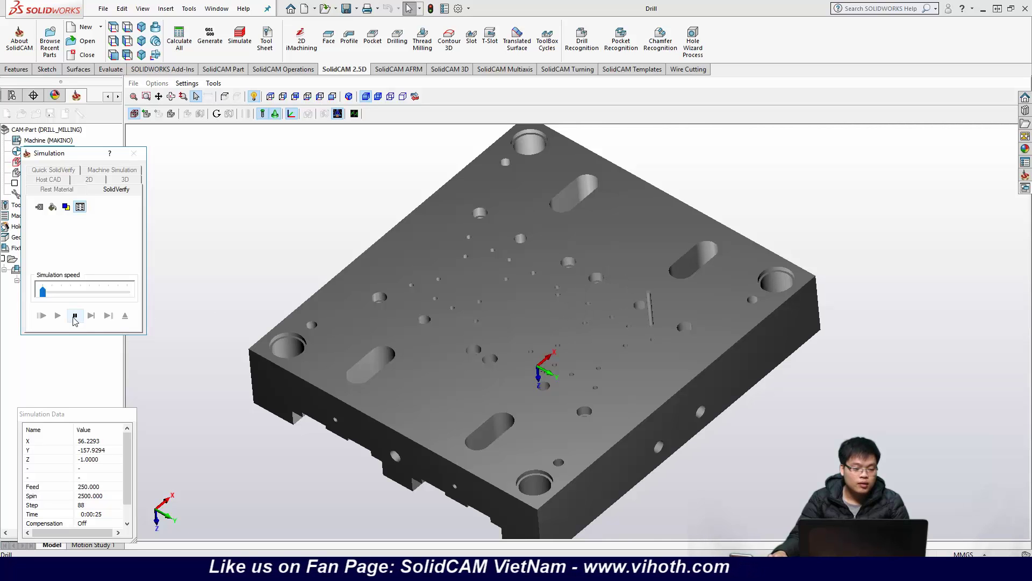
click(134, 154)
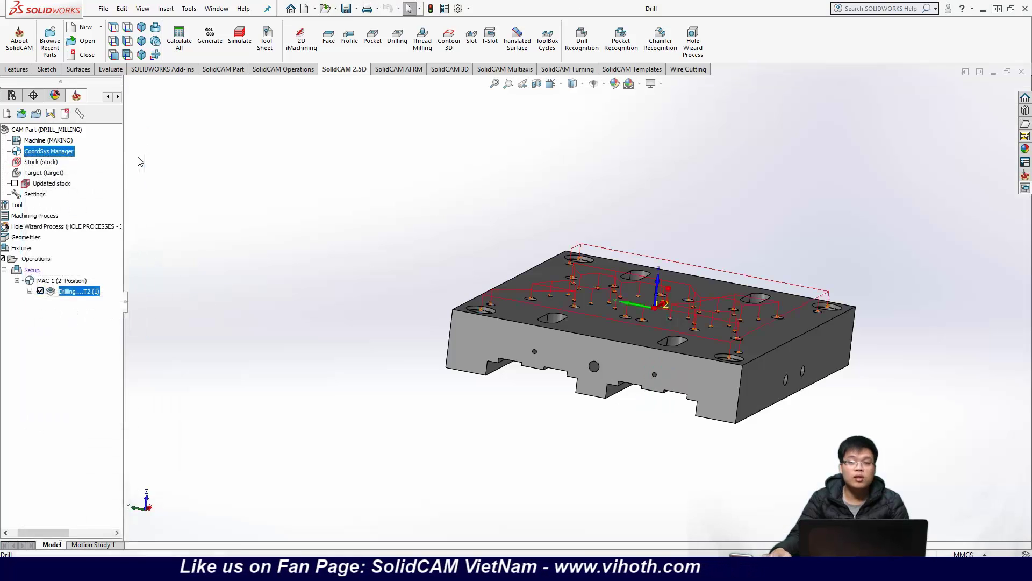
Step: Open the stock definition for editing and change its defining method from 3D Model to Box
click(43, 164)
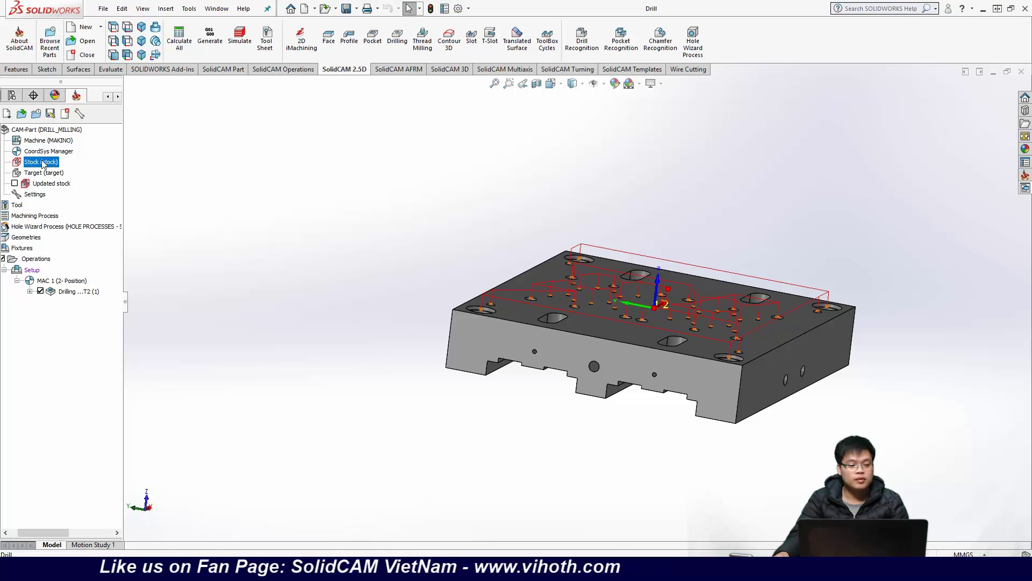
right_click(43, 164)
click(51, 167)
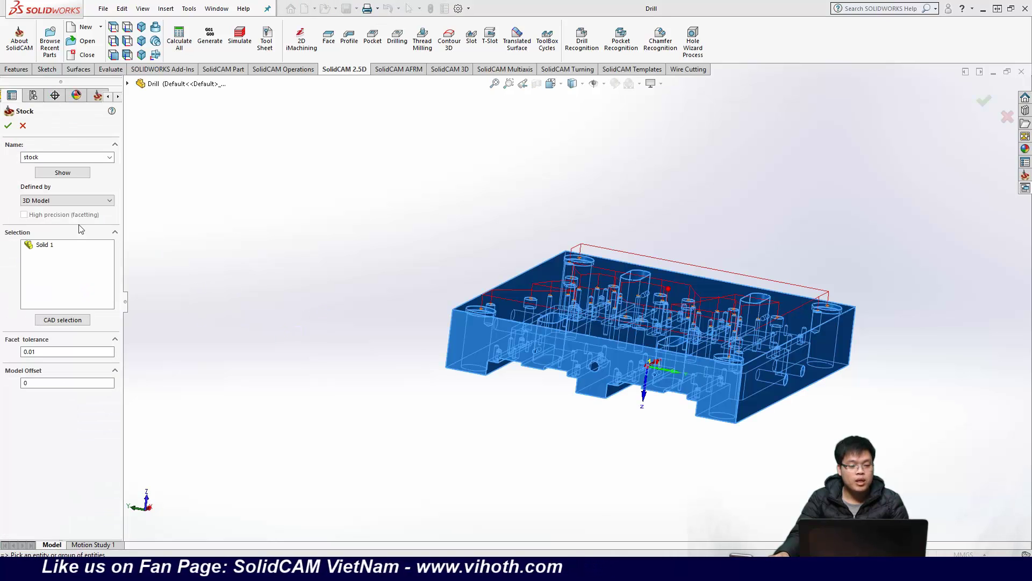
click(87, 200)
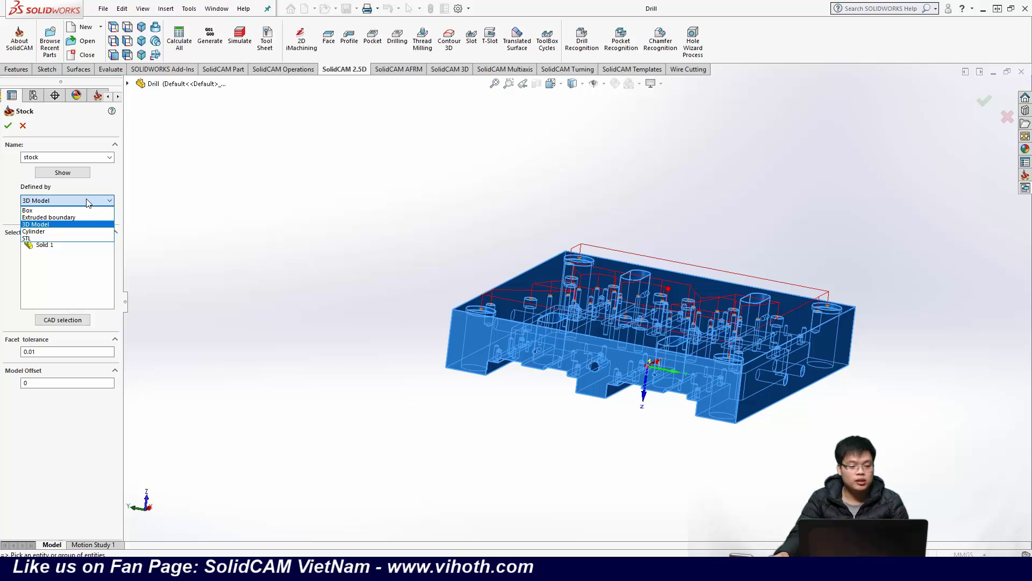
click(83, 211)
key(Return)
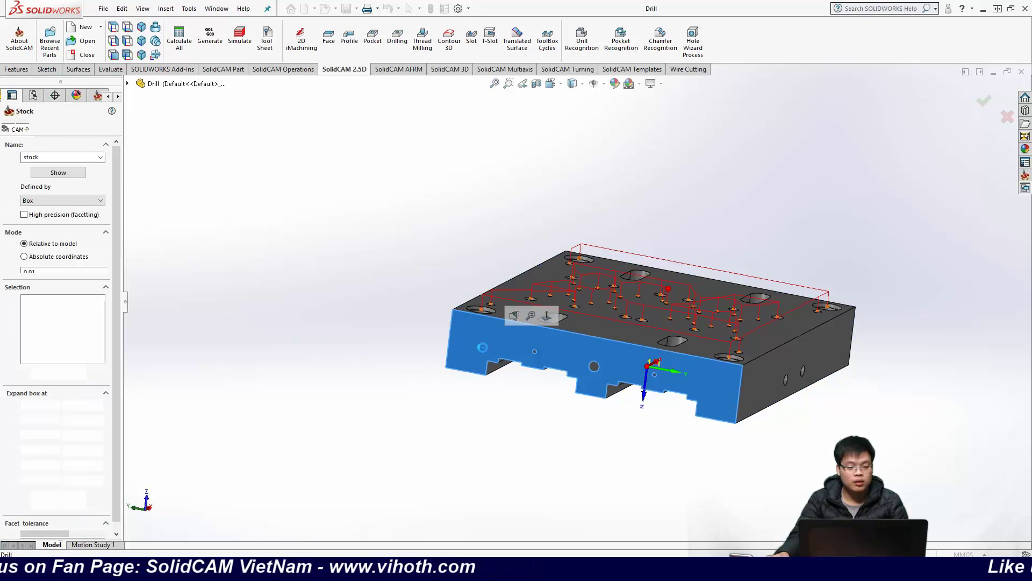
Step: Set all six box expansion values of the stock to 0, add the box to the CAD model and accept the definition
double_click(79, 409)
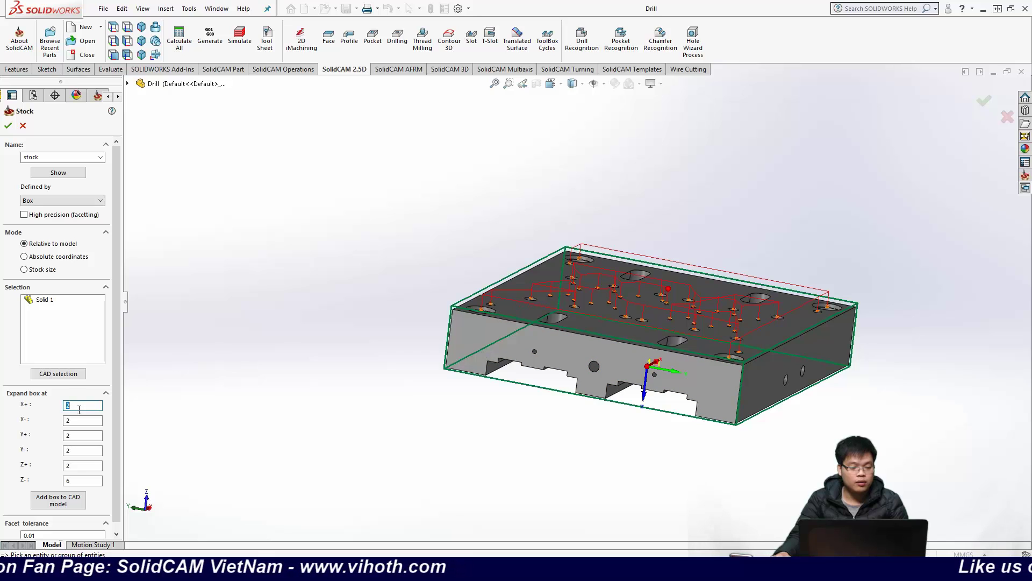
key(Tab)
text(0)
key(Tab)
text(0)
key(Tab)
text(00)
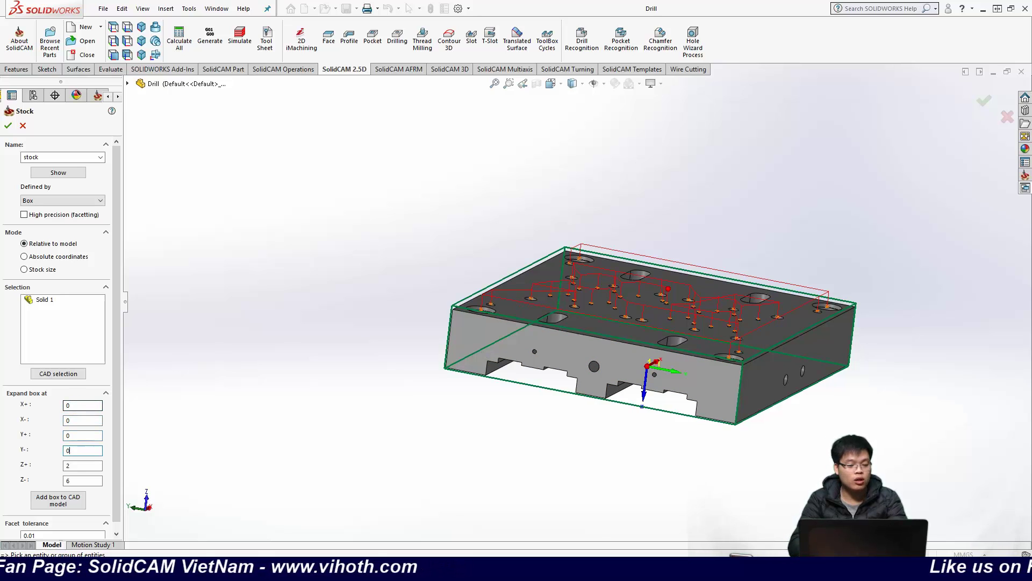
key(Tab)
text(00)
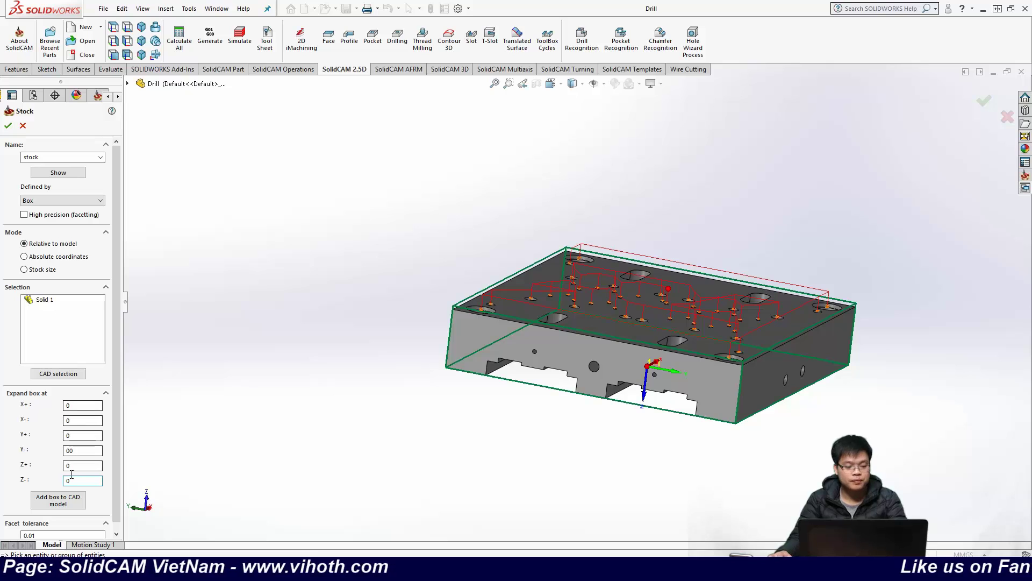
click(55, 505)
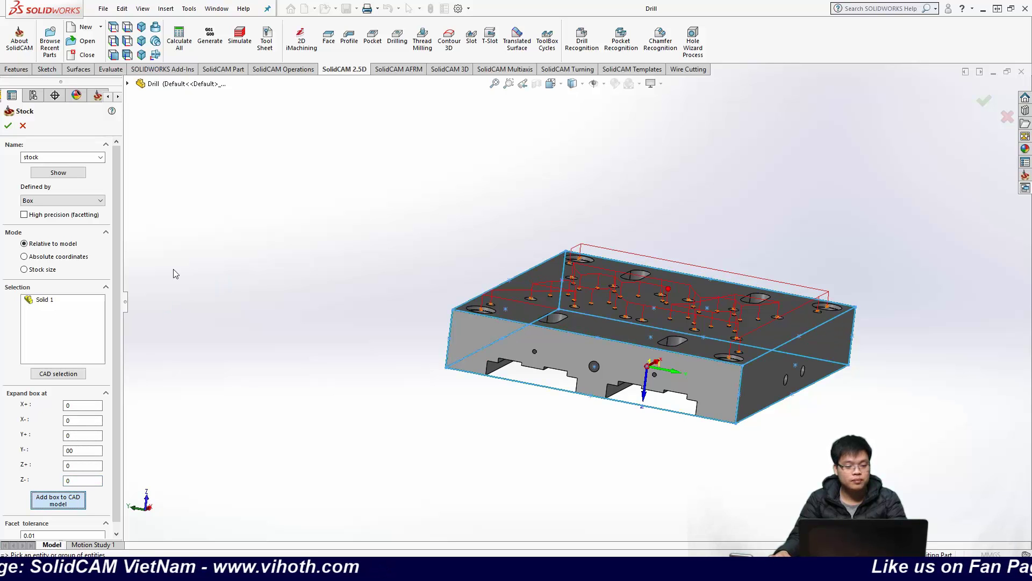
click(8, 125)
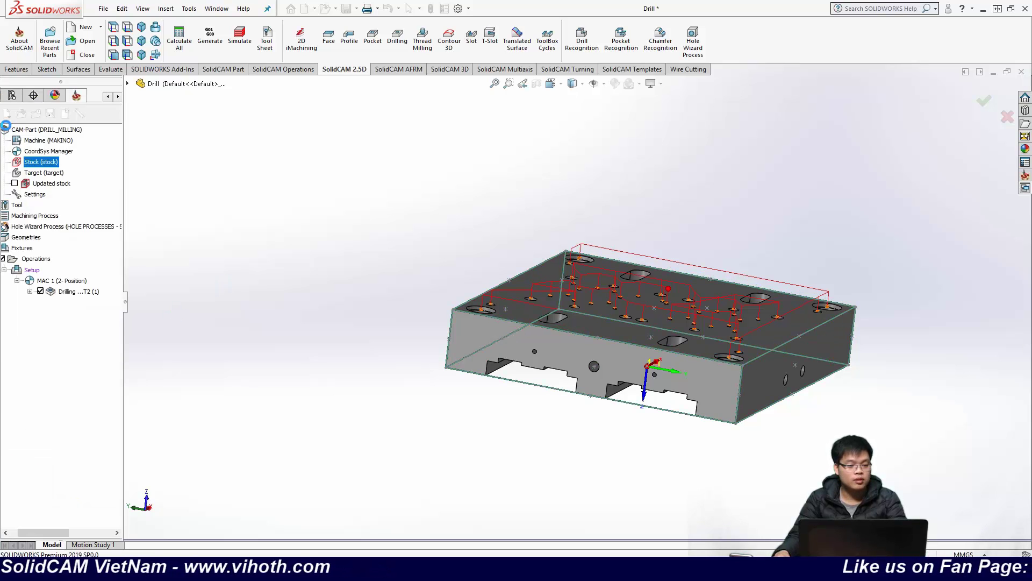
Step: Open the simulation of the drilling operation, inspect the box stock and run the SolidVerify simulation
click(68, 291)
right_click(67, 291)
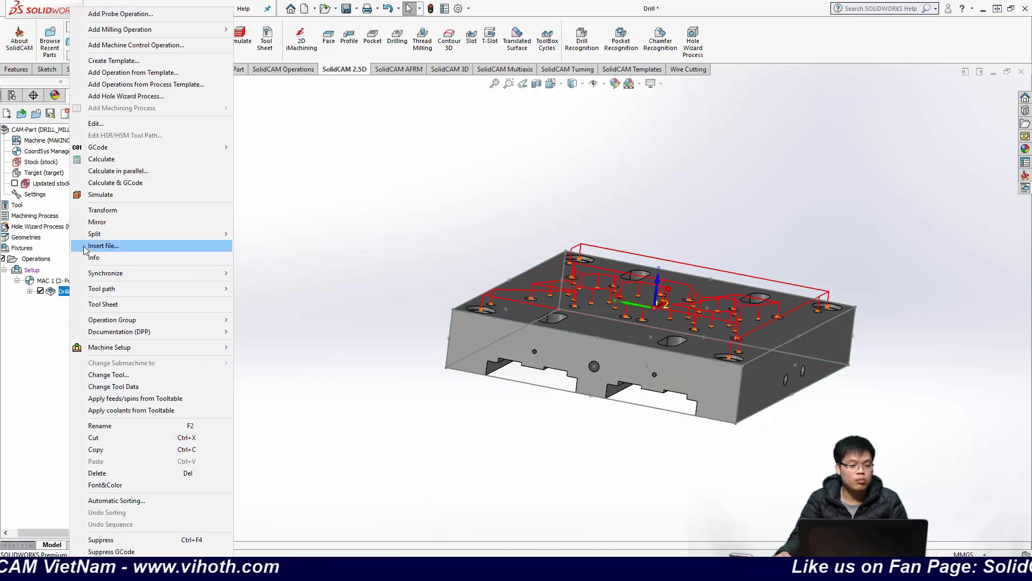
click(107, 197)
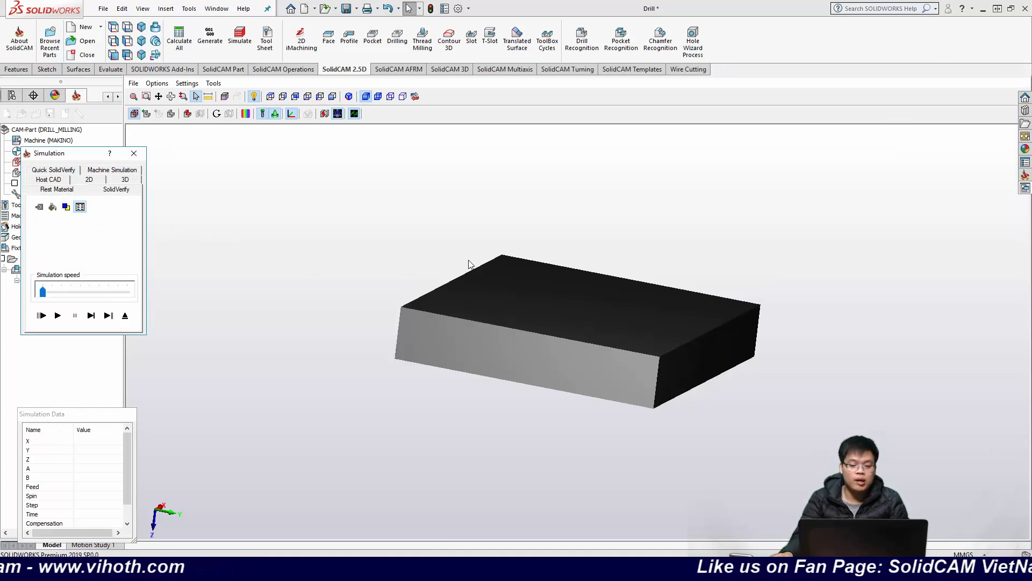
mouse_move(469, 264)
middle_down()
mouse_move(480, 288)
mouse_move(481, 260)
mouse_move(472, 288)
mouse_move(474, 267)
middle_up()
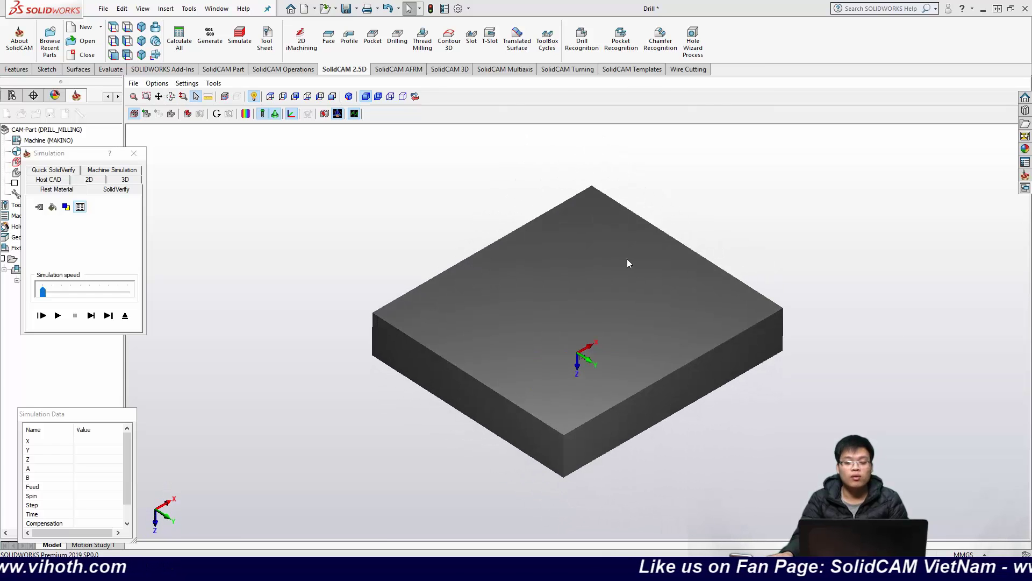
scroll(624, 302, up, 2)
scroll(625, 304, down, 5)
middle_drag(623, 304, 616, 312)
click(59, 314)
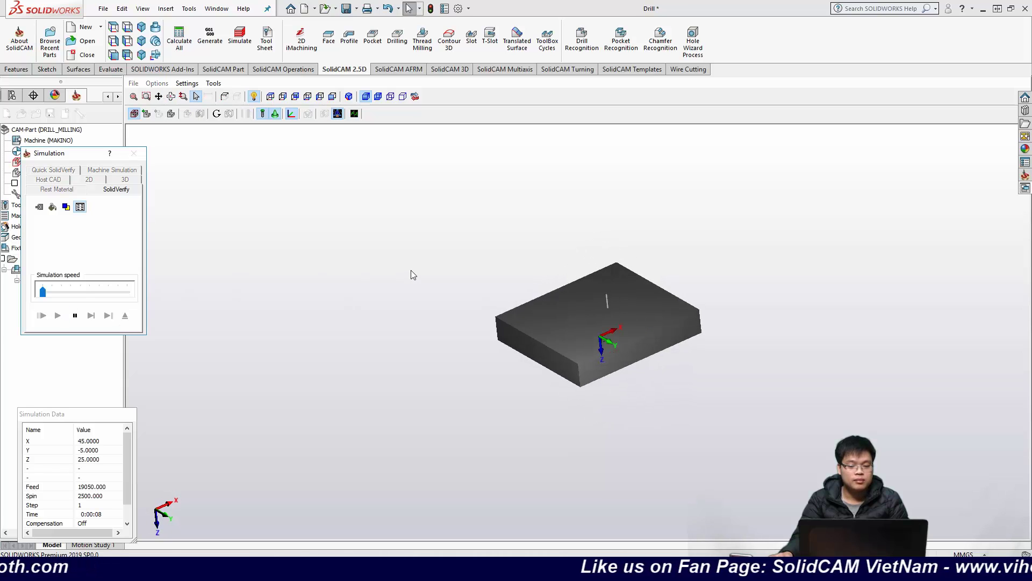
Step: Examine the center-drilled holes on the stock's top face closely during and after the SolidVerify run, and close the simulation
scroll(651, 300, up, 3)
scroll(541, 342, up, 2)
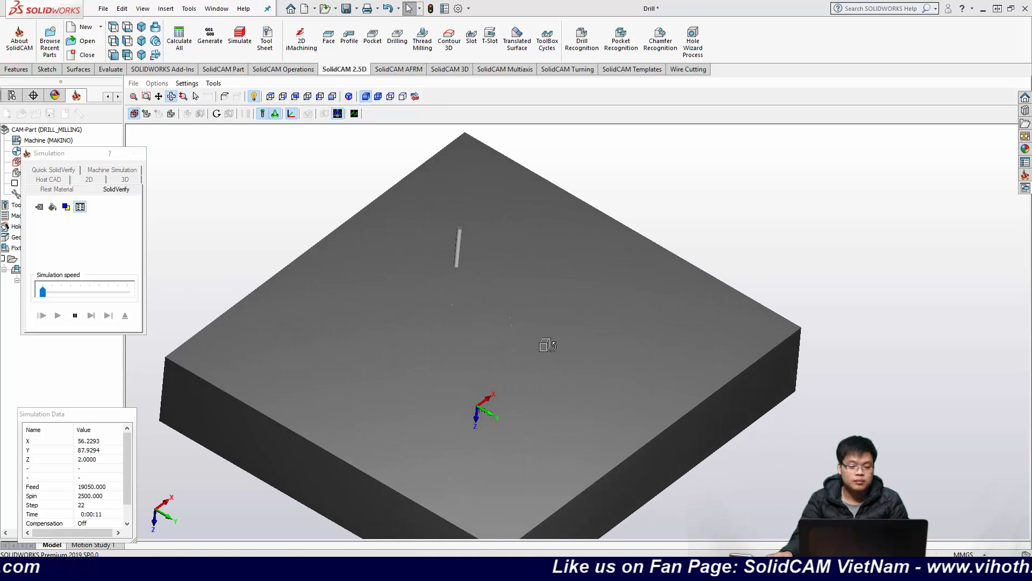
scroll(547, 346, up, 2)
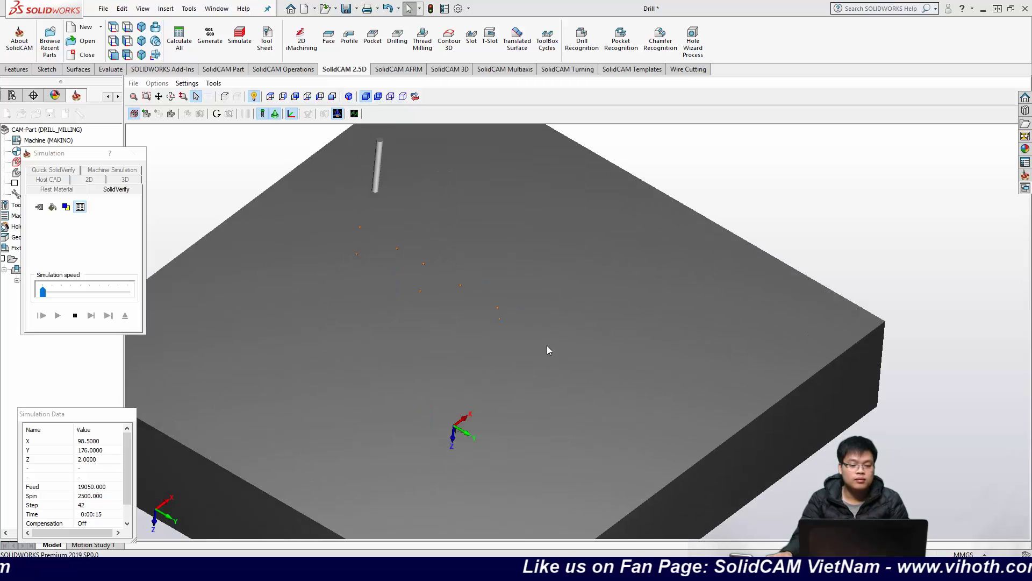
scroll(371, 194, up, 4)
scroll(377, 198, up, 3)
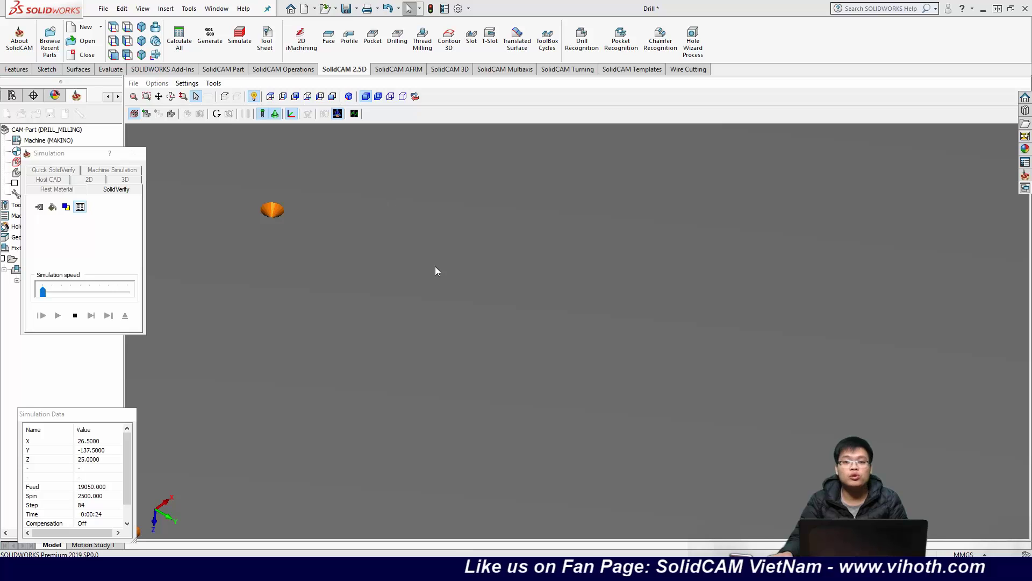
scroll(379, 264, up, 5)
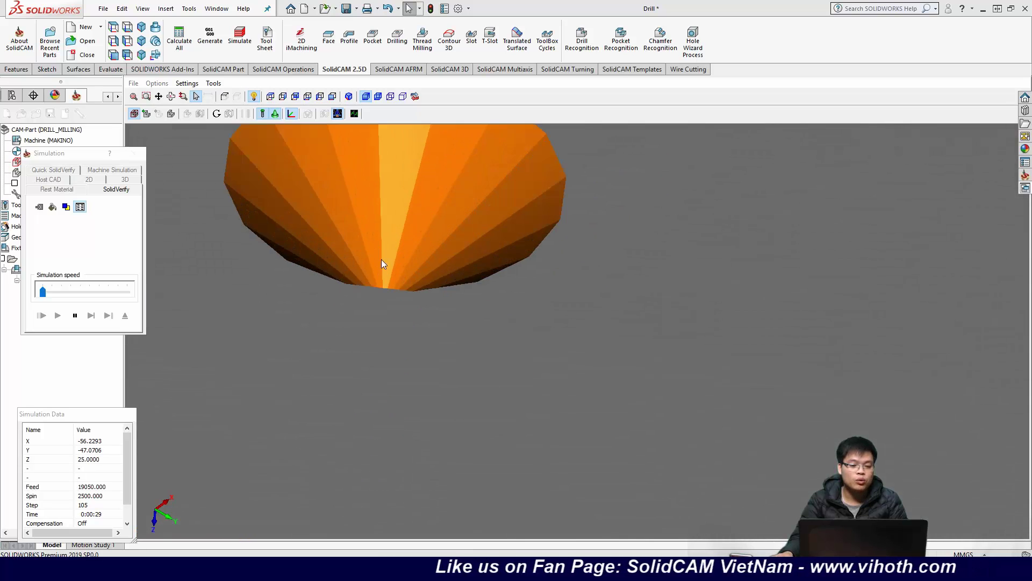
scroll(382, 263, down, 8)
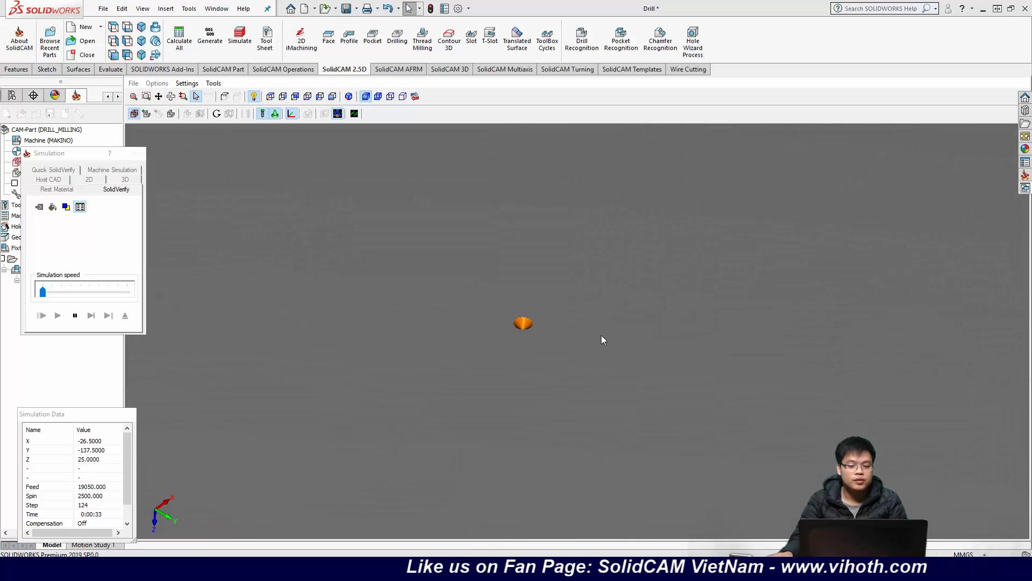
scroll(535, 333, up, 6)
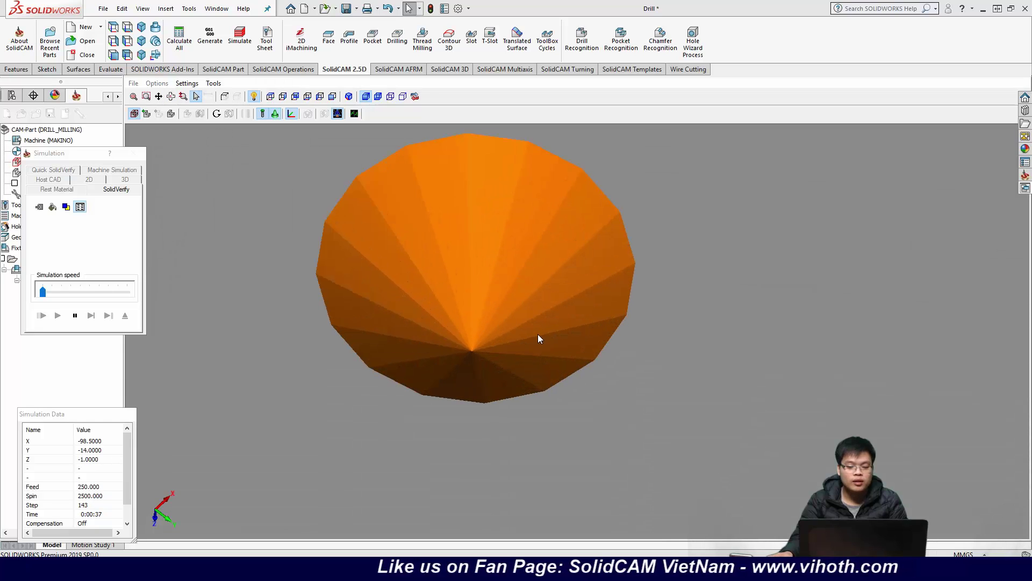
scroll(532, 347, down, 6)
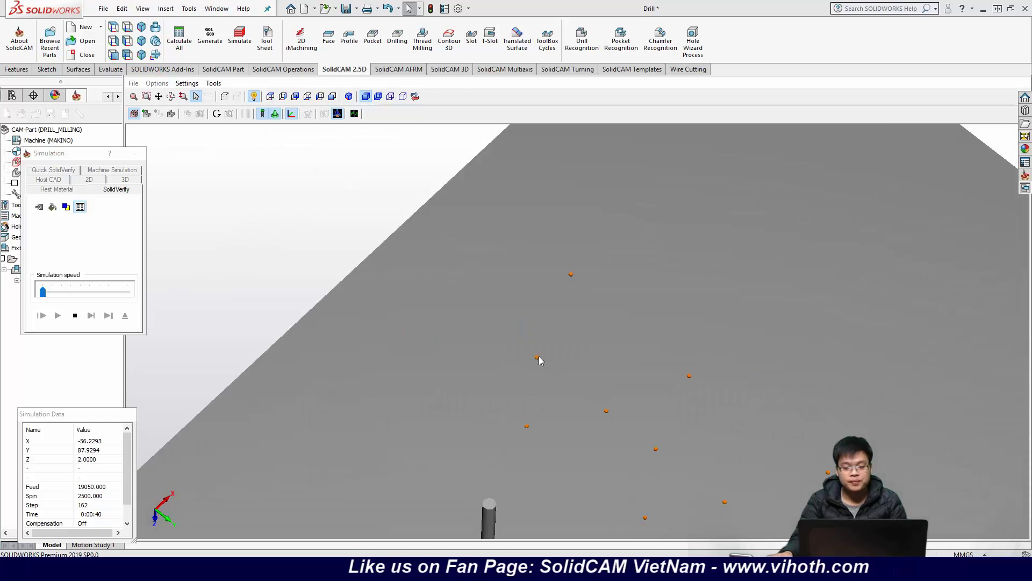
scroll(539, 356, down, 7)
middle_drag(580, 396, 584, 384)
scroll(564, 408, up, 3)
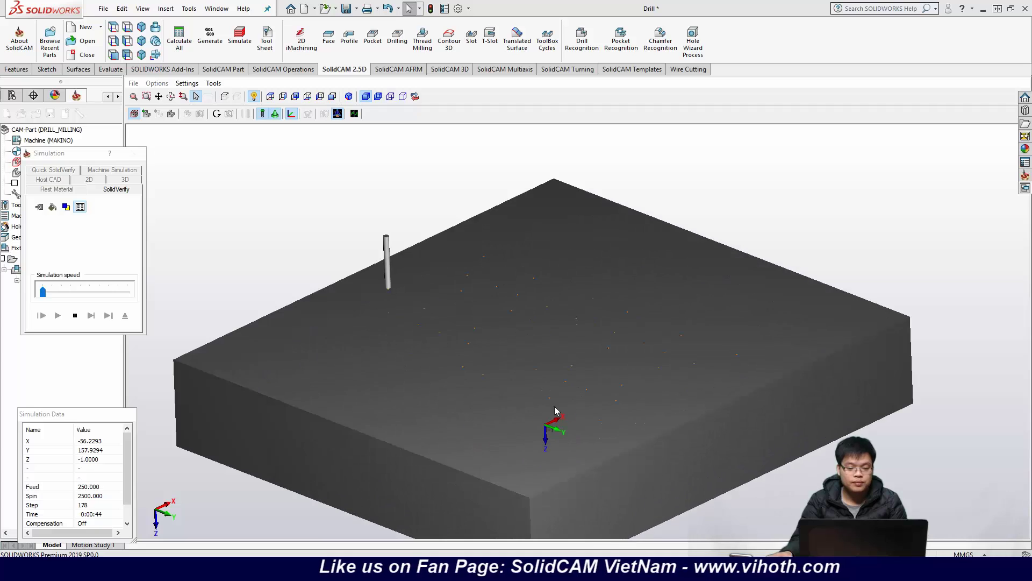
scroll(486, 350, up, 2)
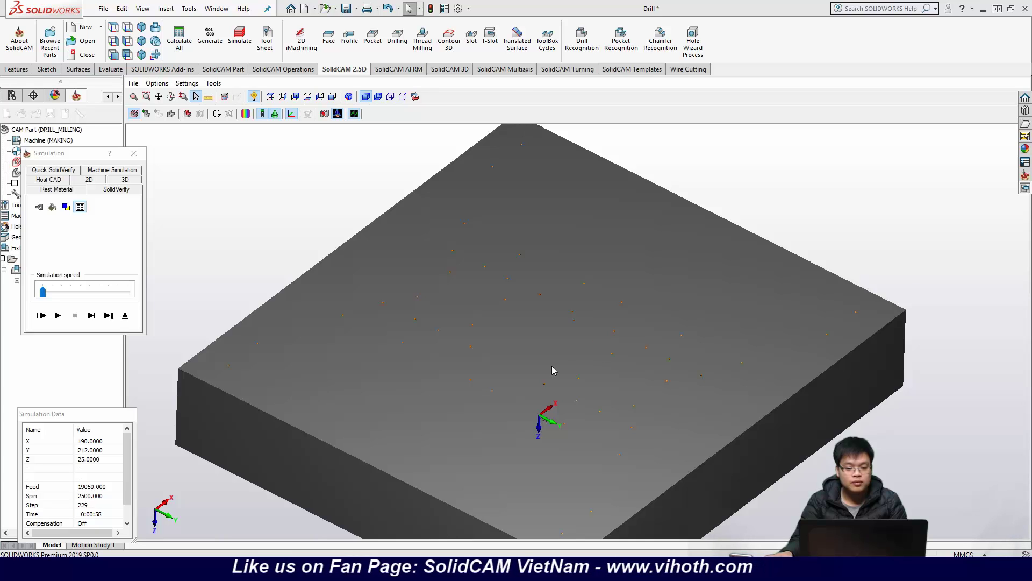
scroll(554, 369, down, 5)
middle_drag(553, 368, 533, 364)
scroll(532, 361, up, 4)
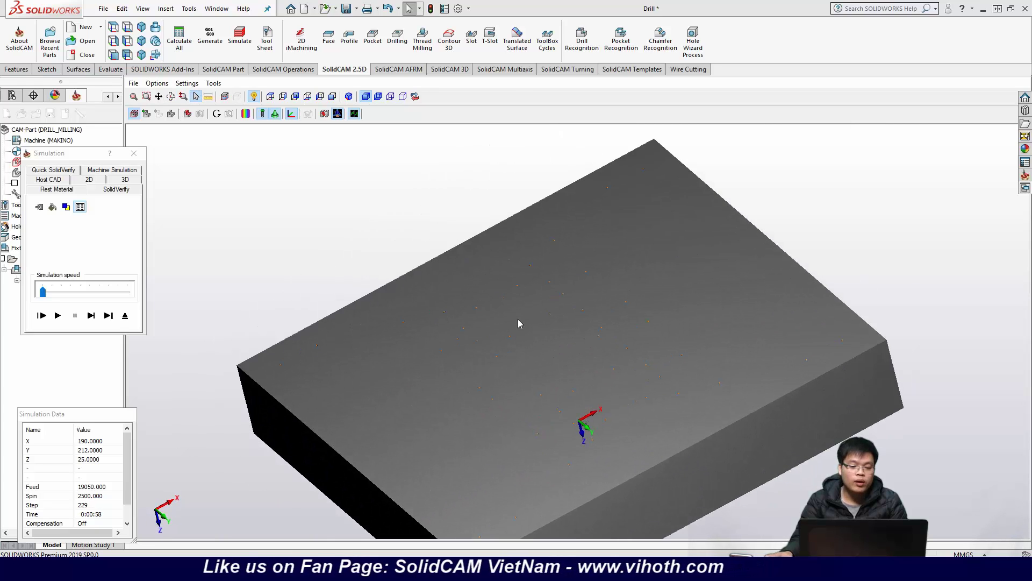
click(134, 153)
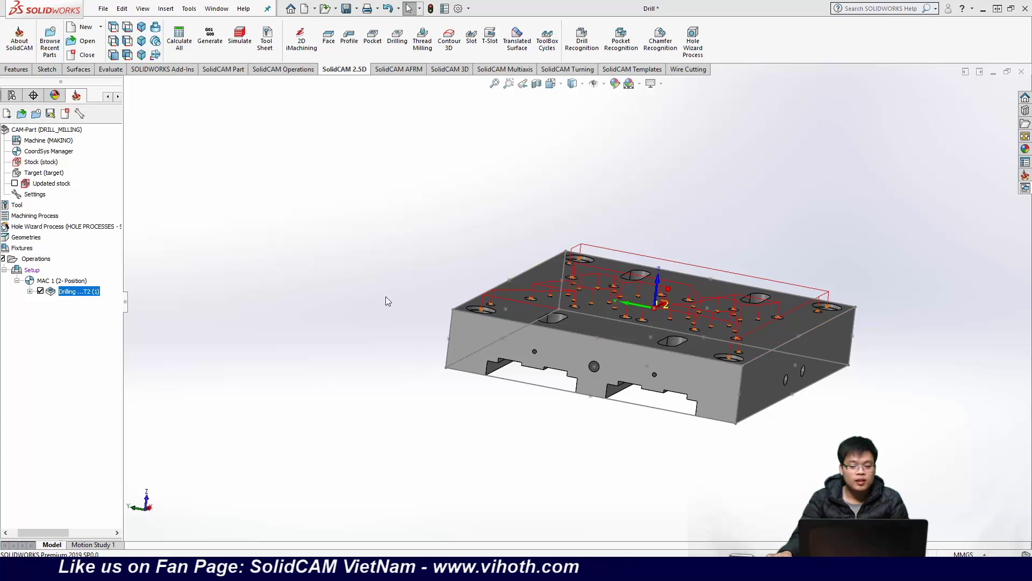
Step: Reopen the drilling operation and save it as a copy to create a second drilling operation
key(ctrl+7)
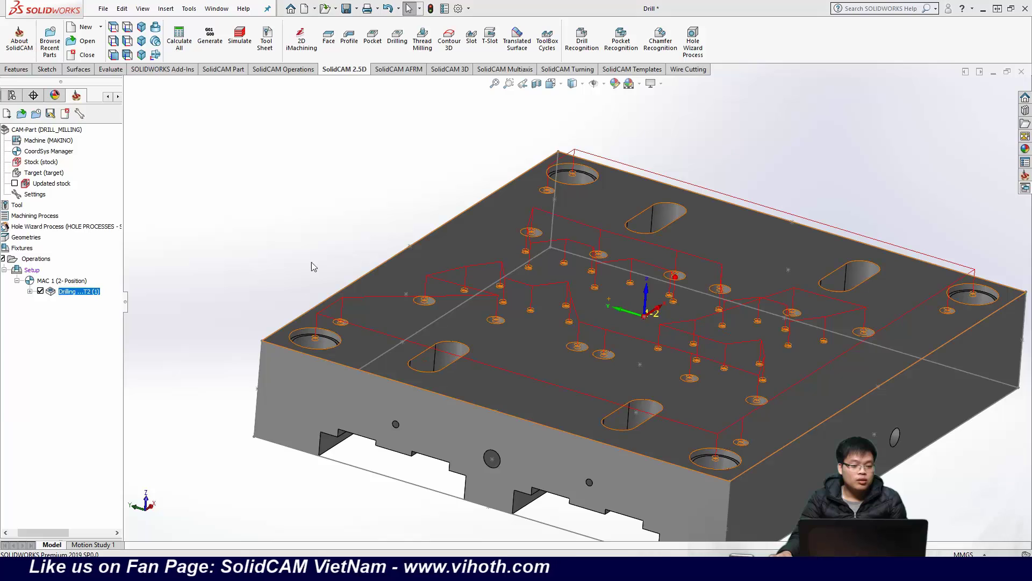
double_click(588, 255)
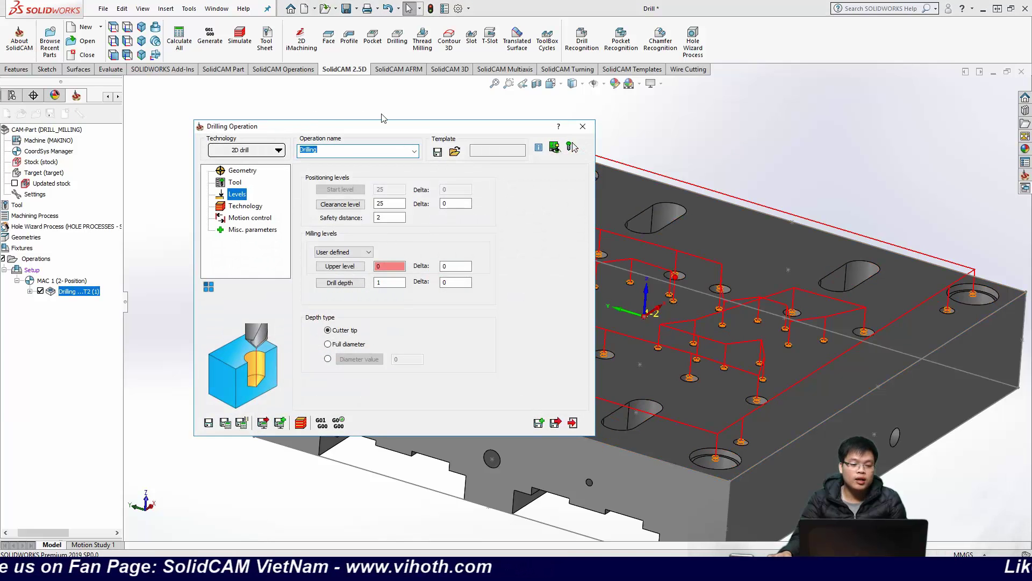
click(539, 424)
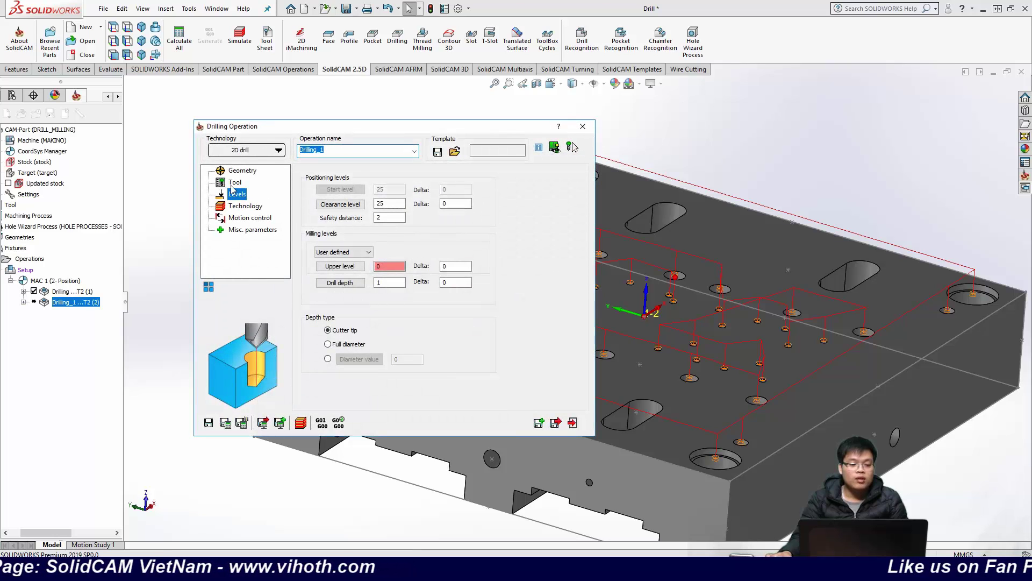
Step: Open the tool selection for the copied operation and add a new drill to the tool table
click(233, 184)
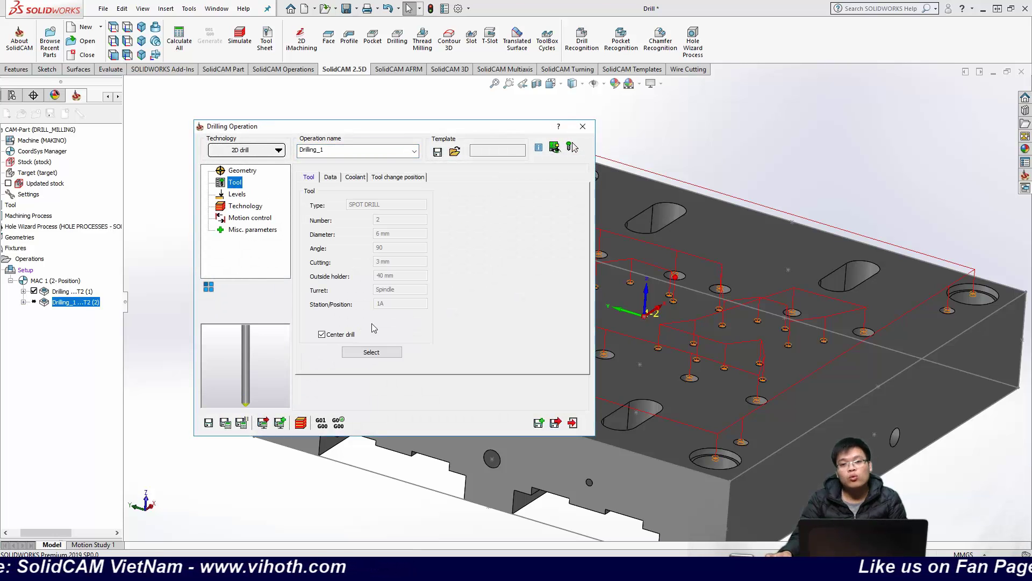
click(376, 353)
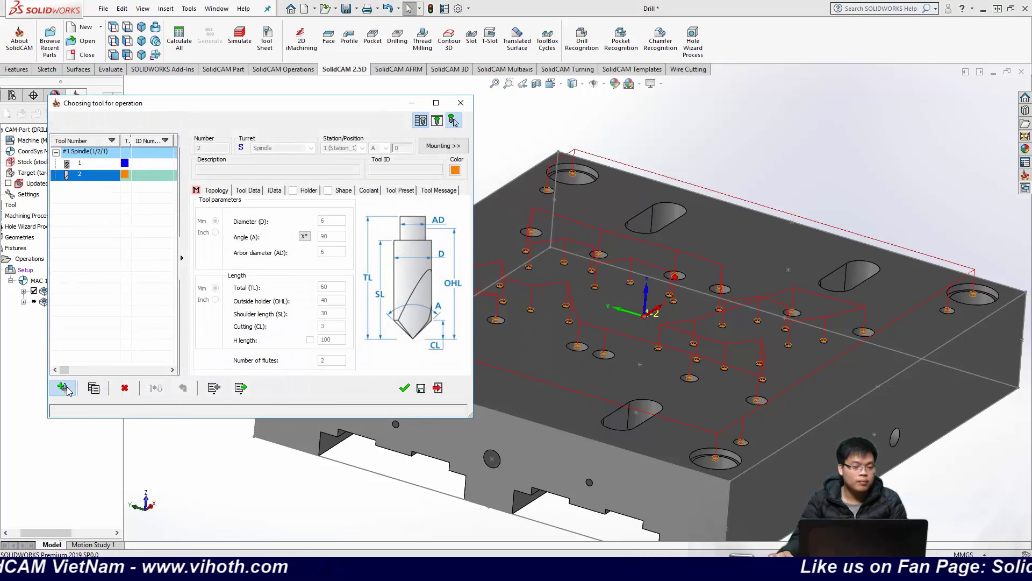
click(66, 390)
click(290, 328)
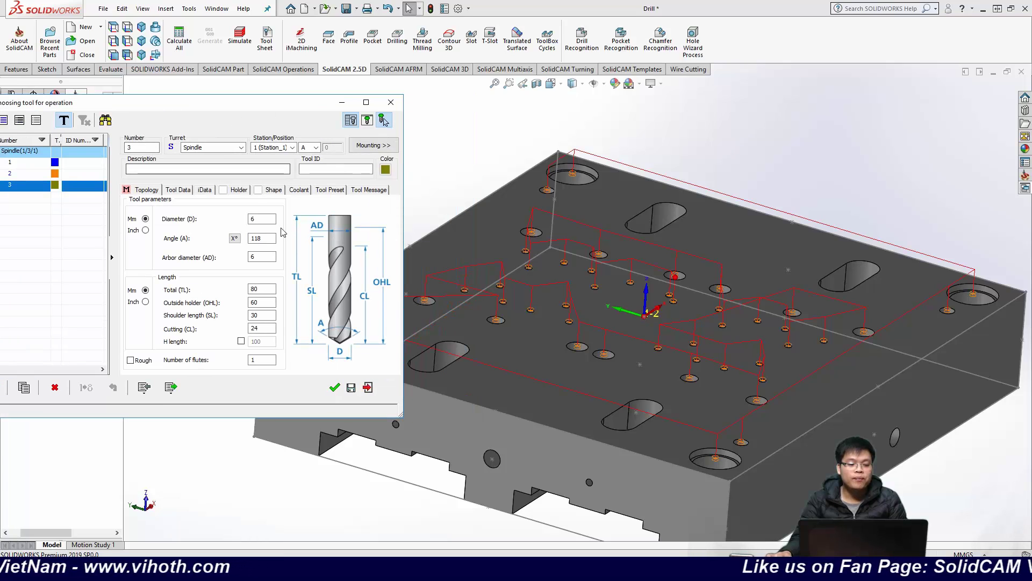
Step: Set the new drill's diameter to 6.5 mm by picking the edge of a small hole on the plate's top face
click(262, 220)
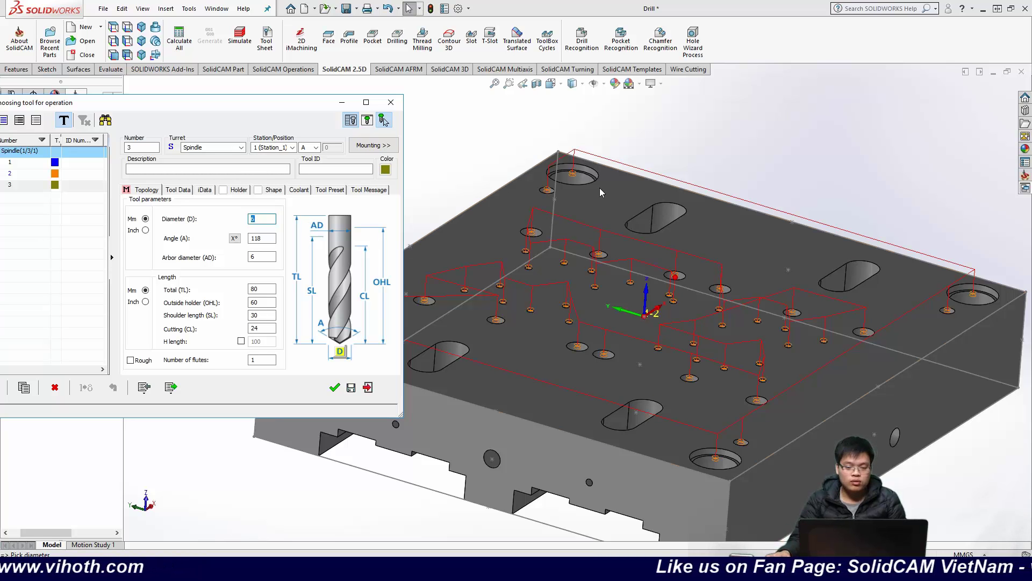
middle_drag(734, 173, 733, 238)
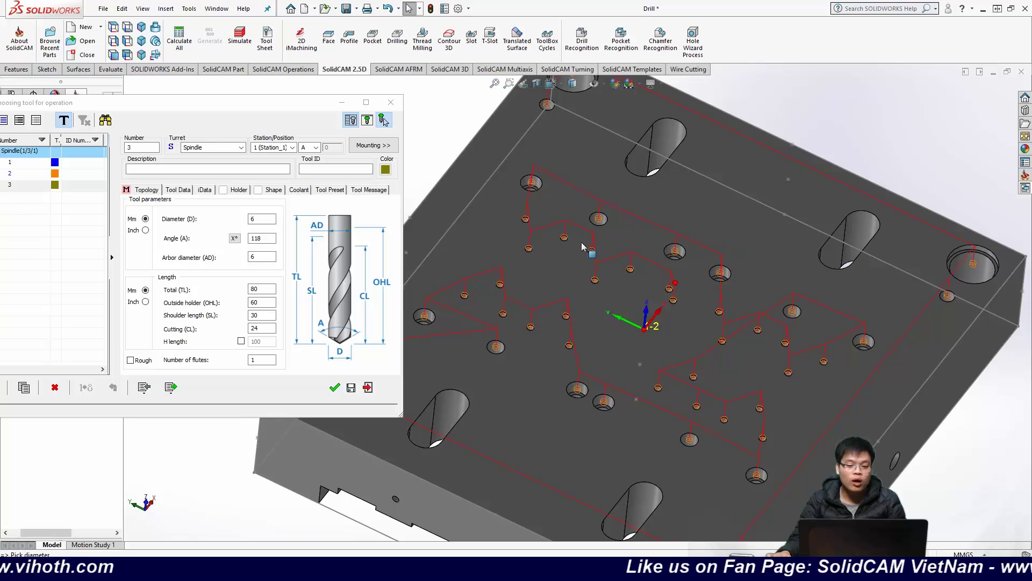
scroll(529, 231, down, 5)
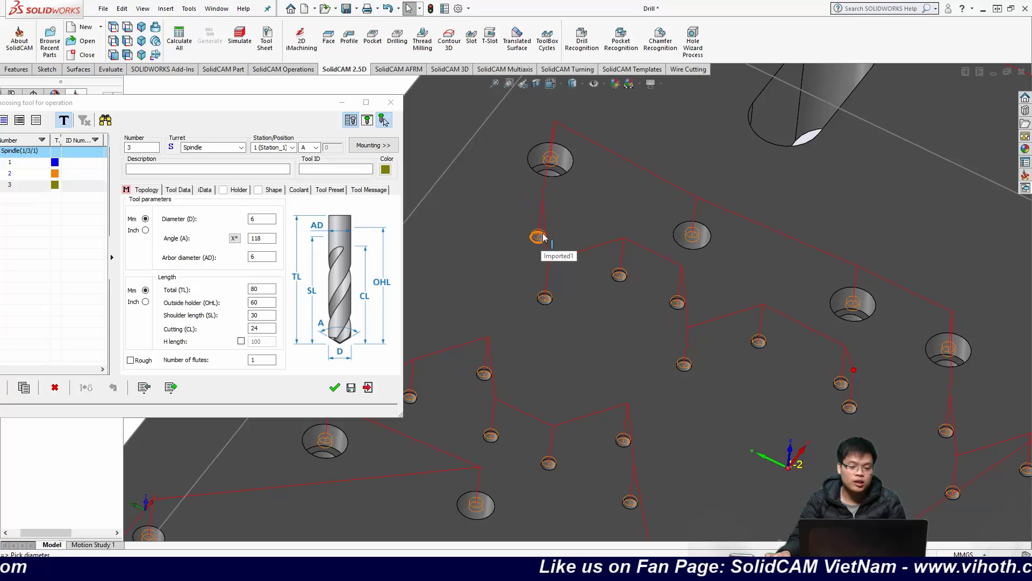
click(539, 236)
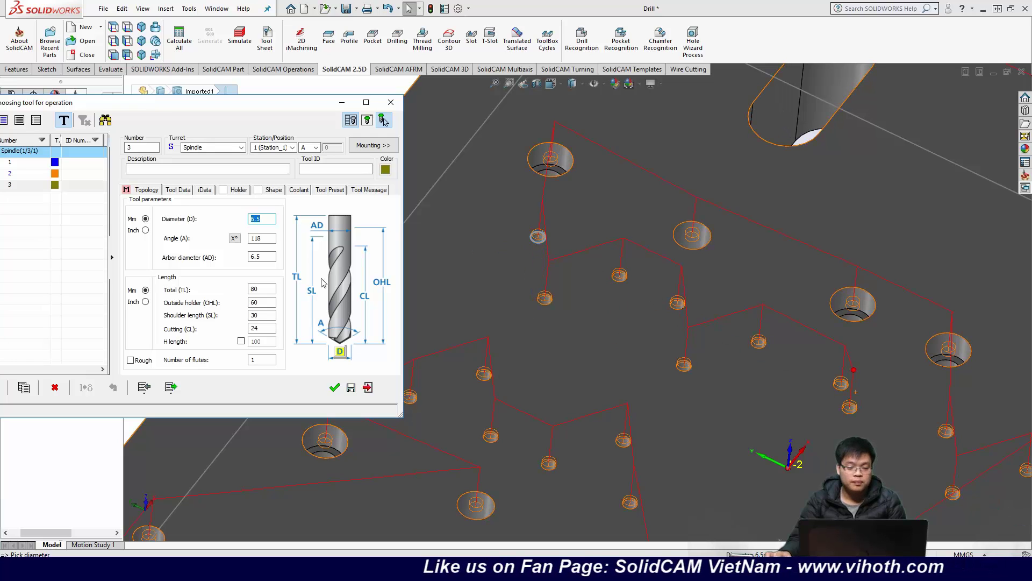
Step: Enable the Flood: Pressure turret coolant for the new drill and confirm it as the operation's tool
click(263, 358)
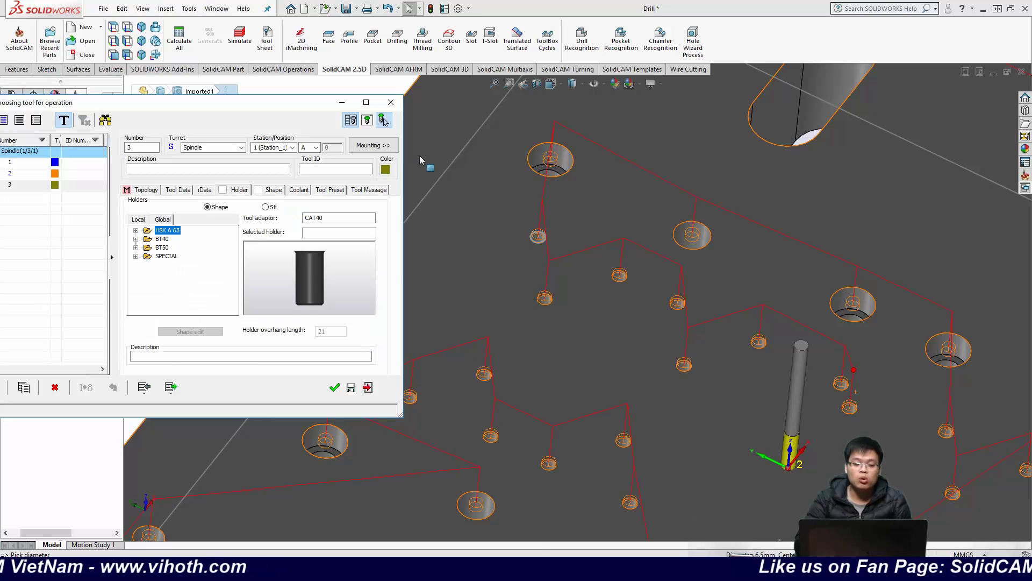
click(298, 193)
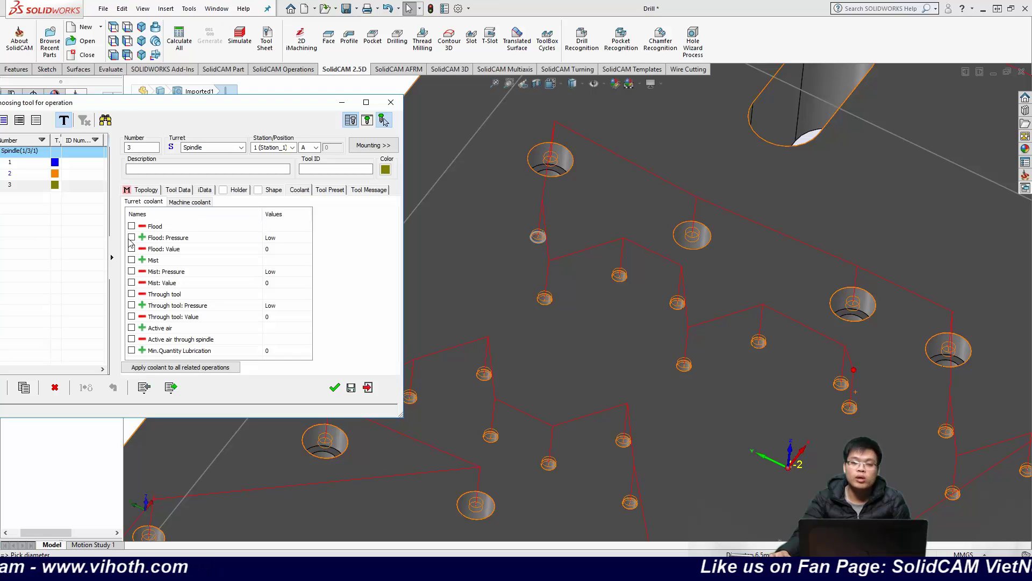
click(131, 238)
drag(202, 102, 518, 27)
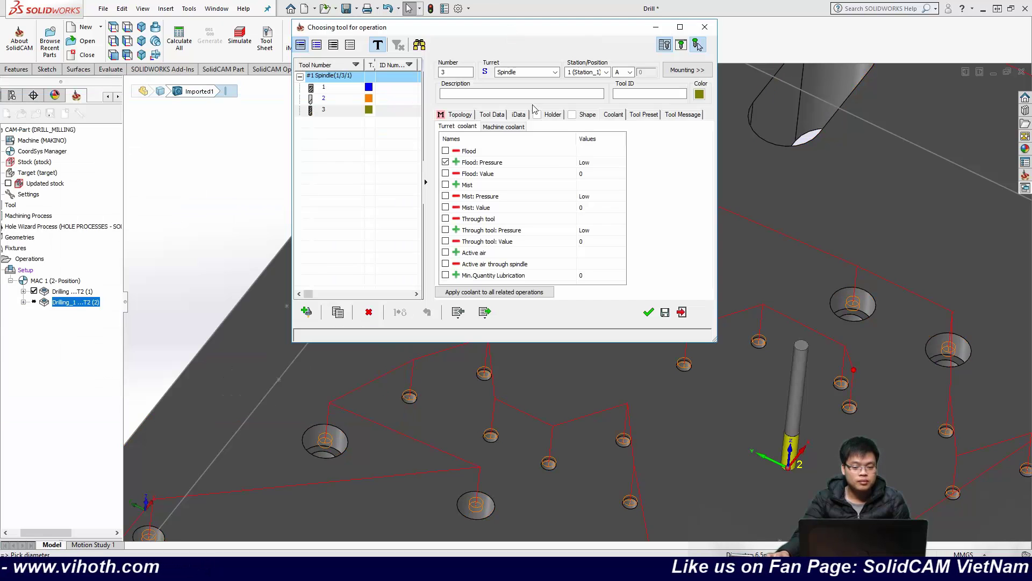
click(649, 312)
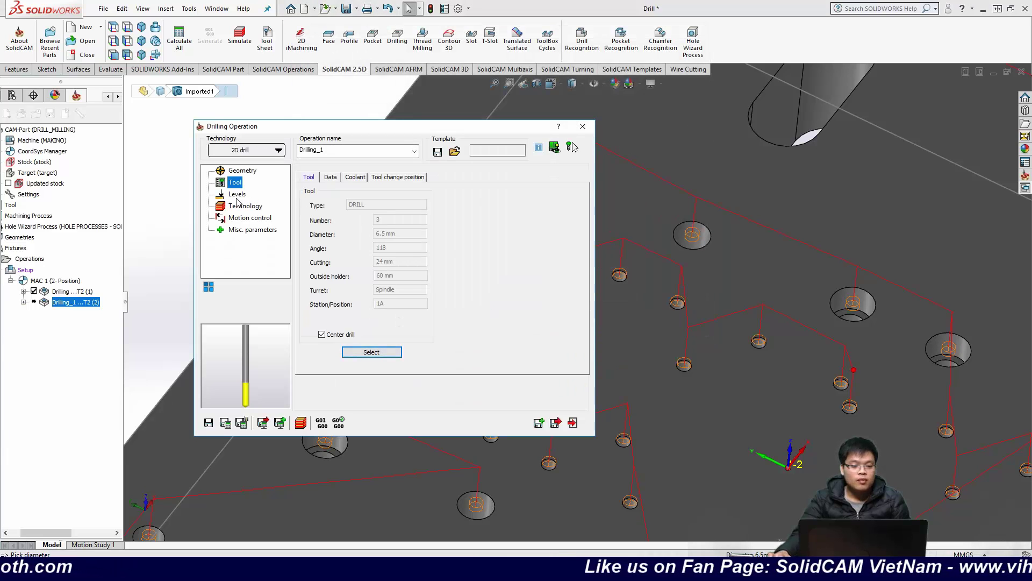
Step: Set the drill depth to 51.5 by picking the lower face of the plate where the small holes exit
click(236, 195)
click(393, 284)
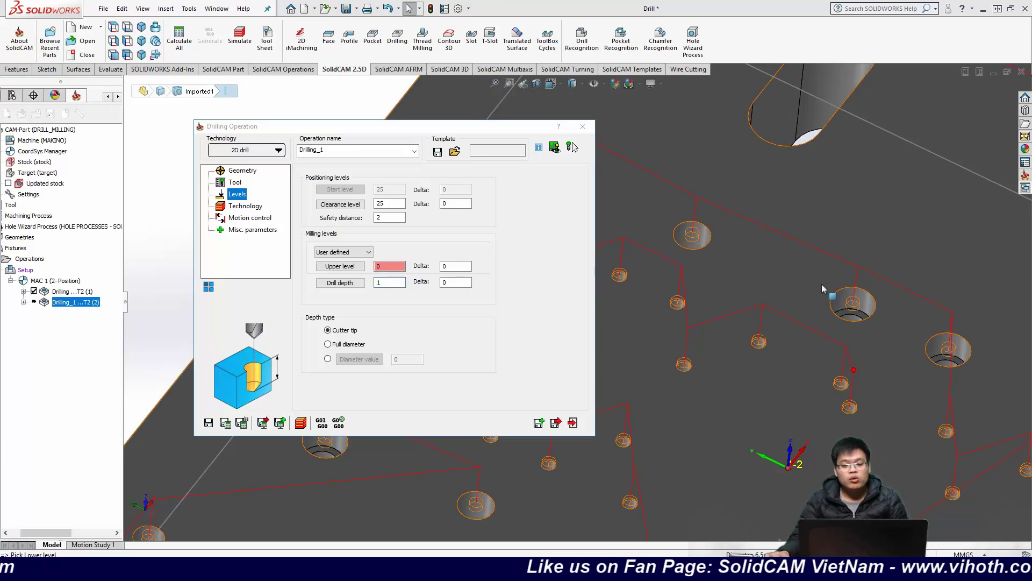
scroll(887, 301, down, 5)
scroll(950, 312, up, 3)
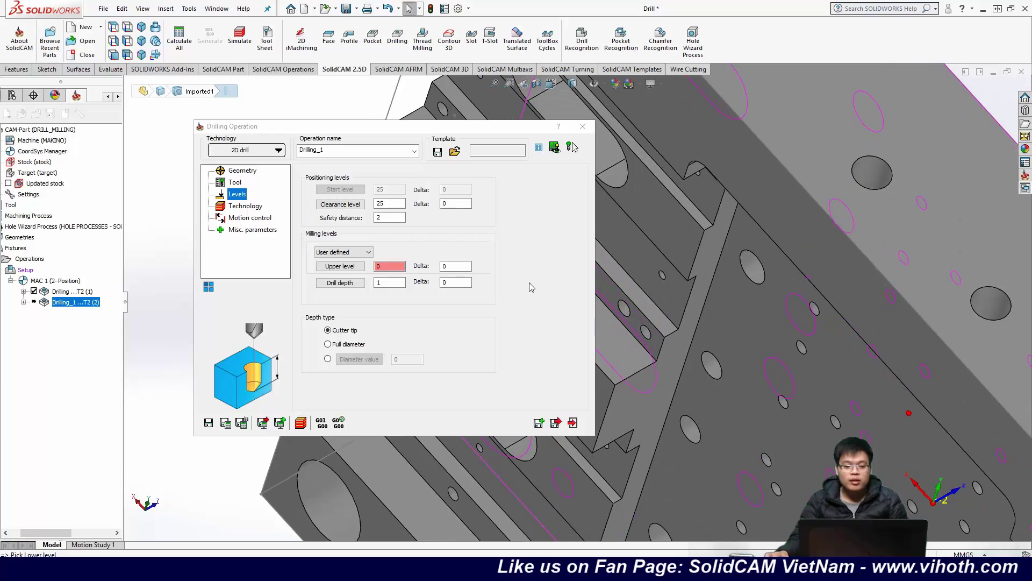
click(762, 340)
middle_drag(747, 346, 776, 325)
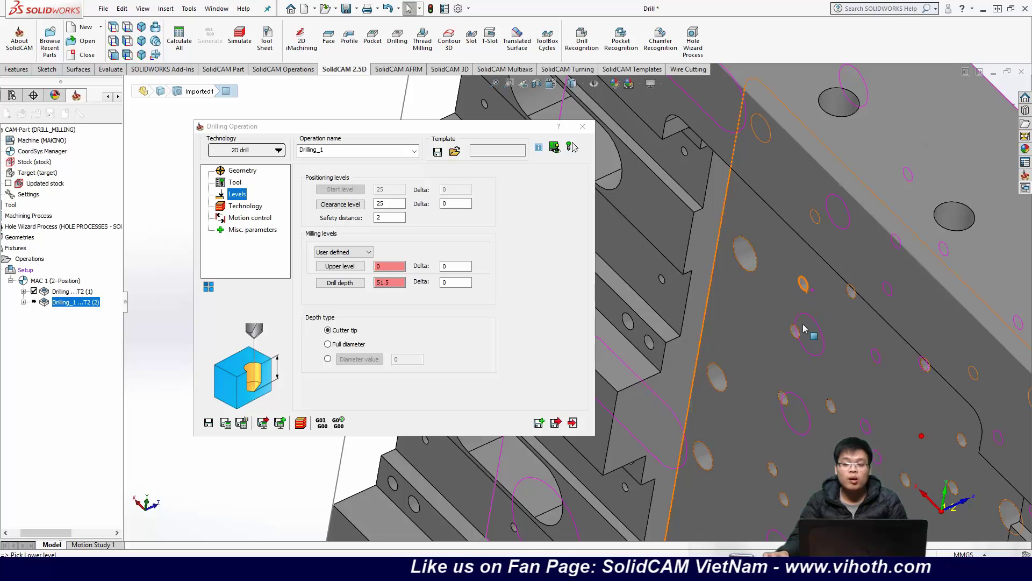
click(796, 326)
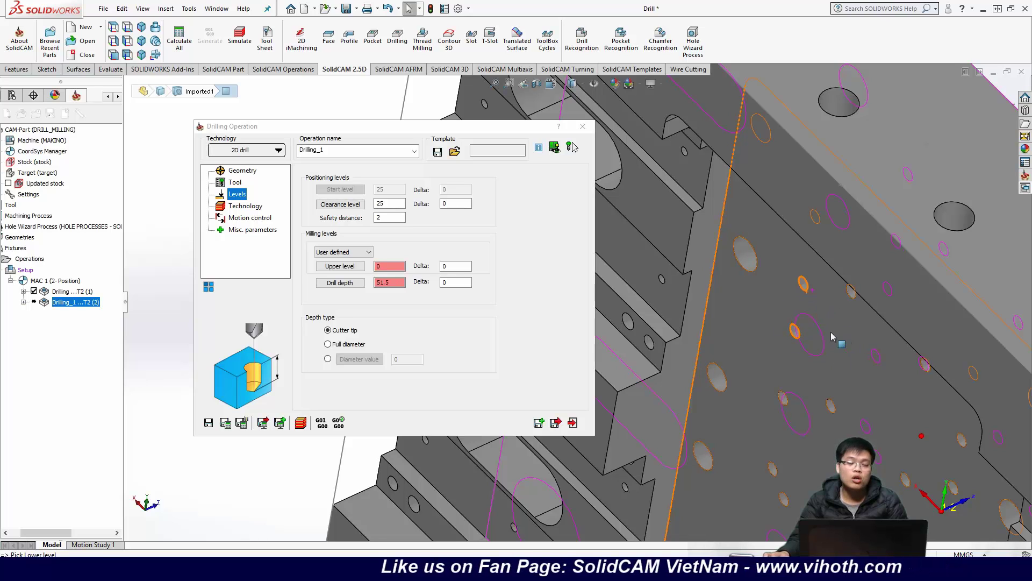
key(ctrl+8)
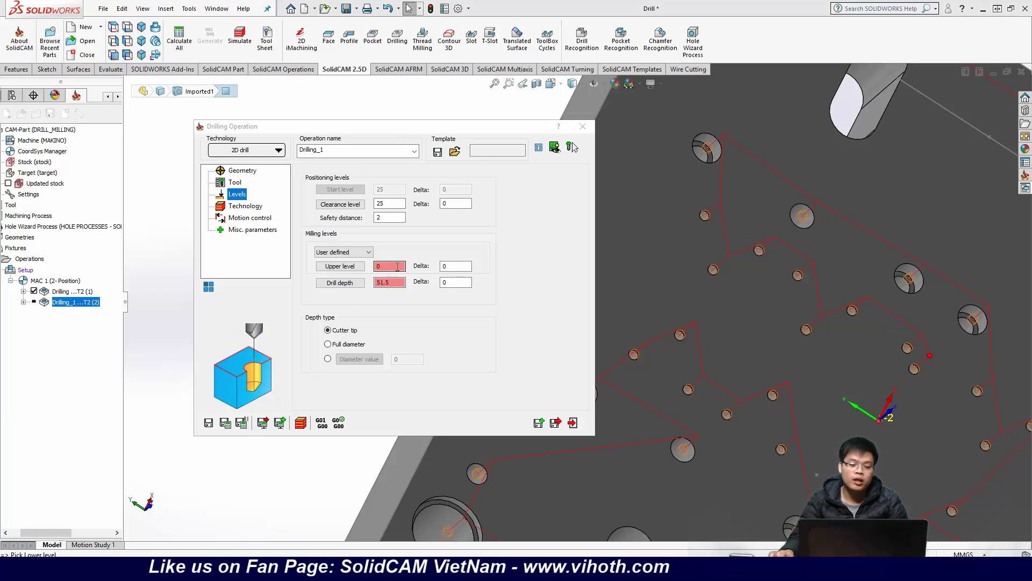
click(403, 285)
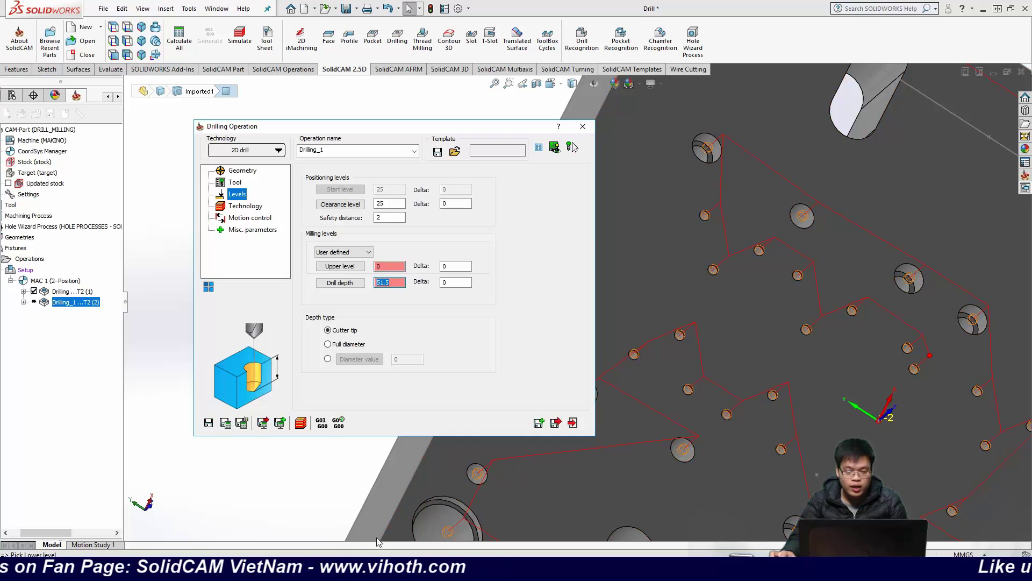
middle_drag(378, 541, 260, 184)
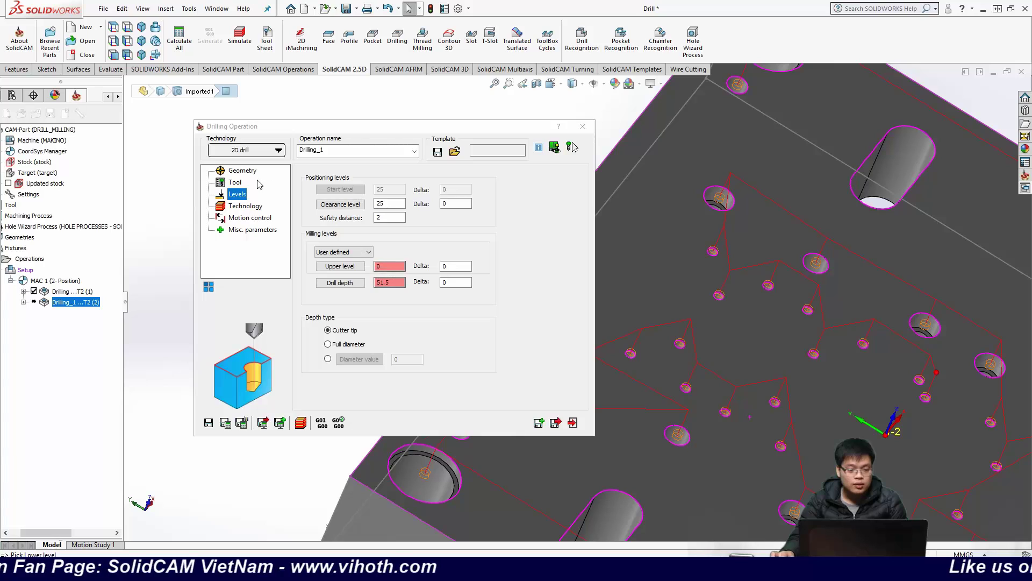
Step: Enlarge the drill tip in the operation's tool preview and capture that preview with Snipping Tool
click(235, 183)
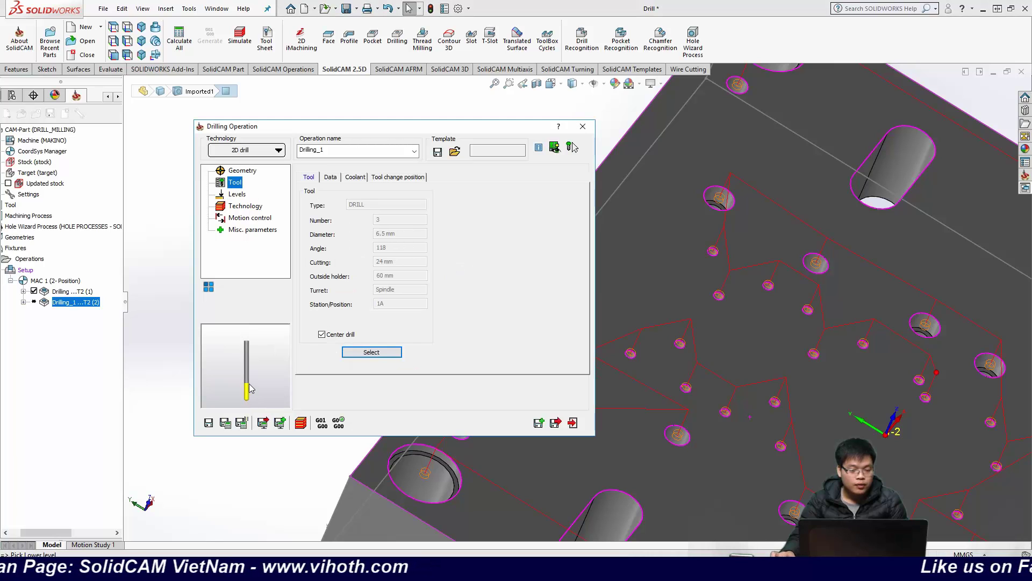
scroll(250, 388, up, 5)
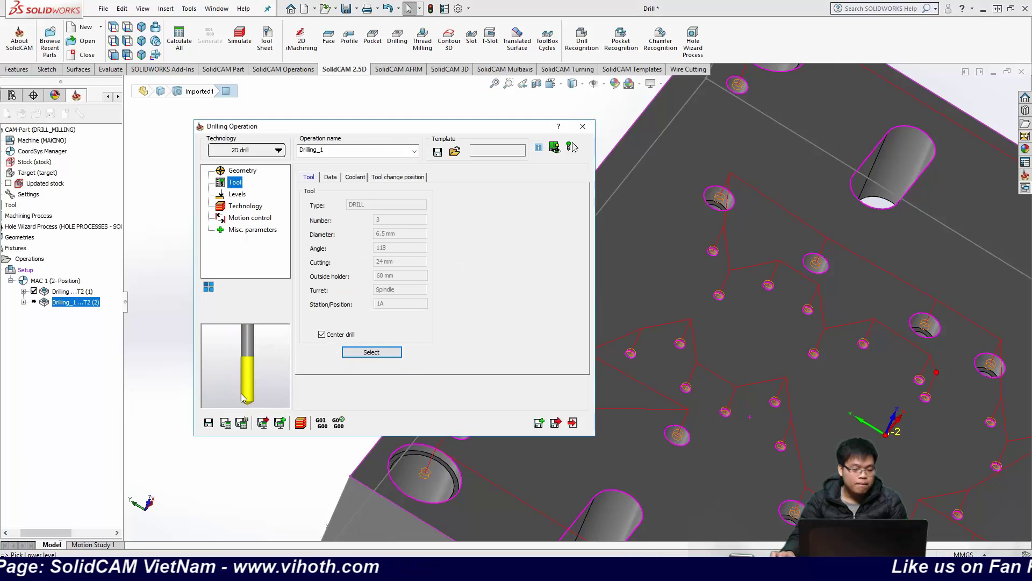
scroll(243, 398, up, 3)
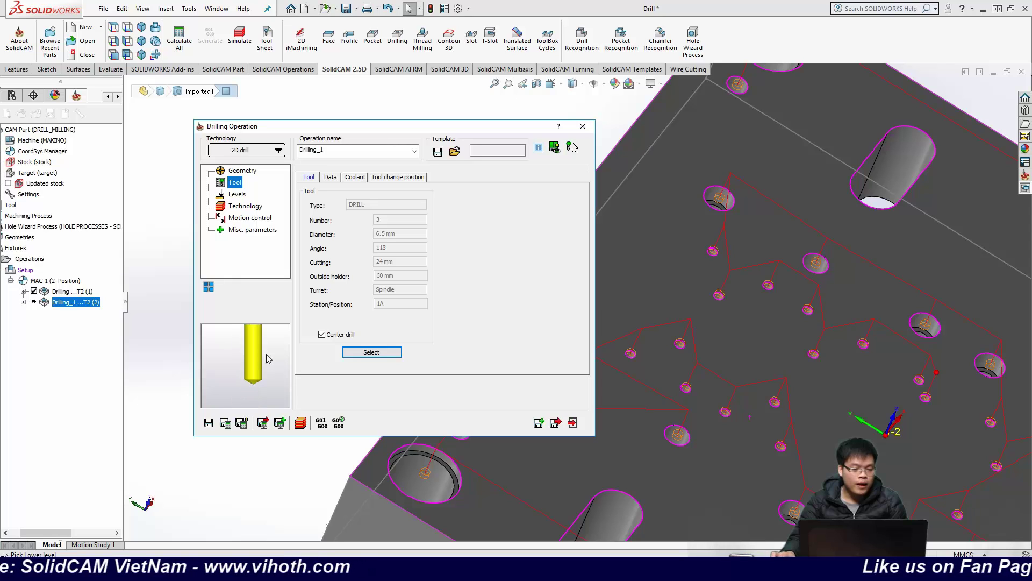
scroll(258, 376, up, 4)
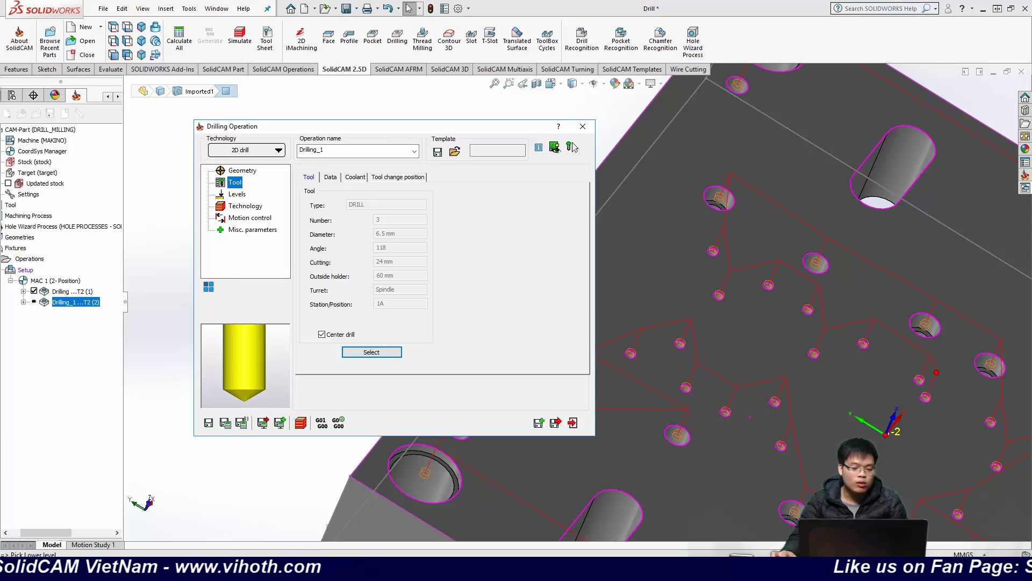
key(alt+Tab)
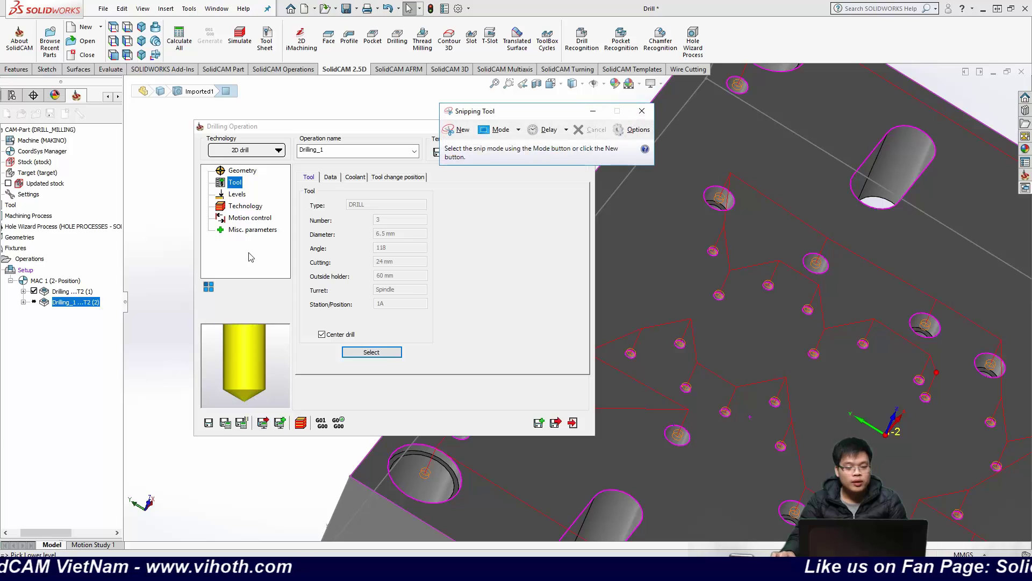
click(455, 130)
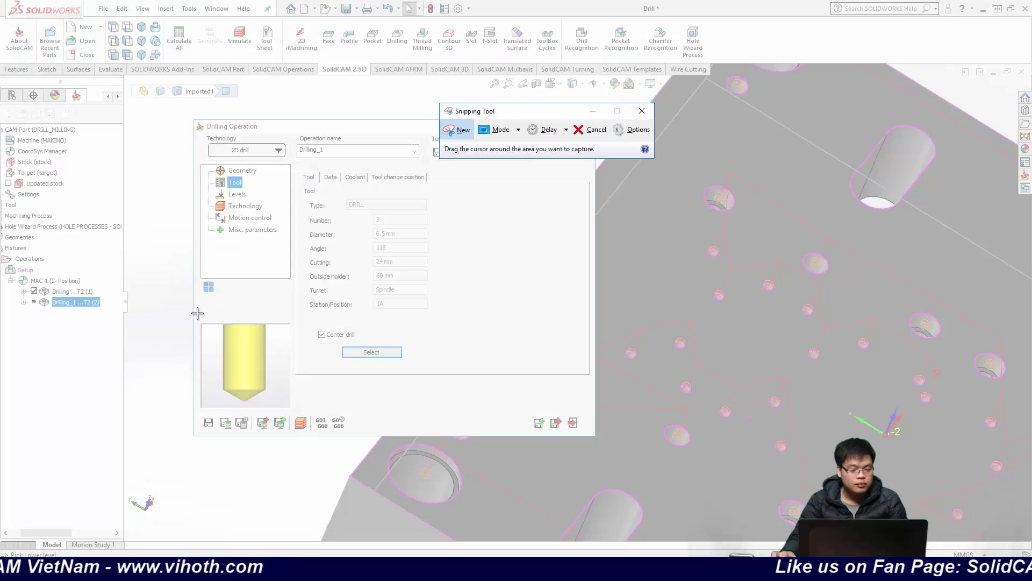
drag(198, 321, 305, 422)
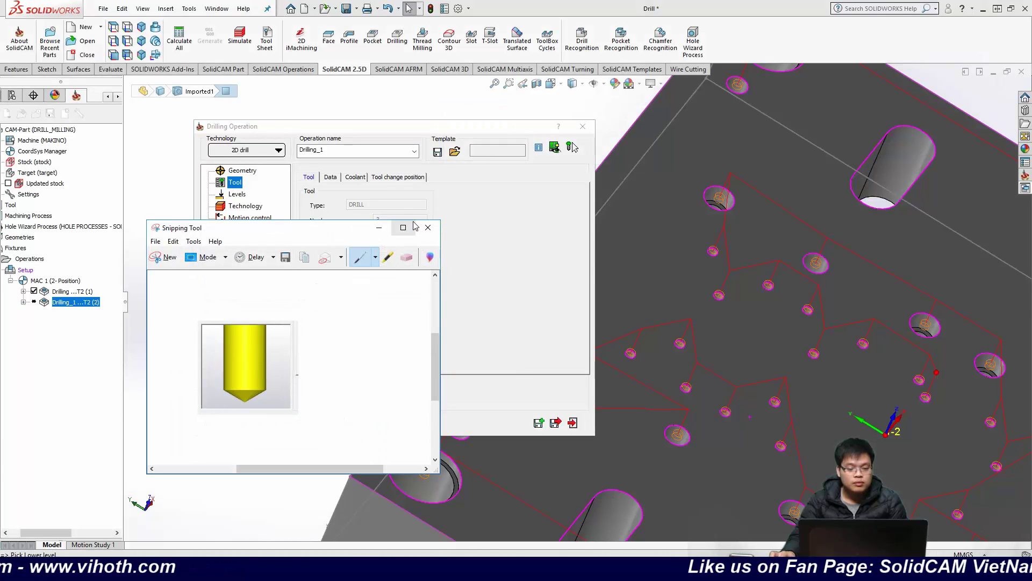
Step: Annotate the captured drill tip with freehand depth and diameter marks, and close Snipping Tool without saving the snip
drag(353, 222, 353, 94)
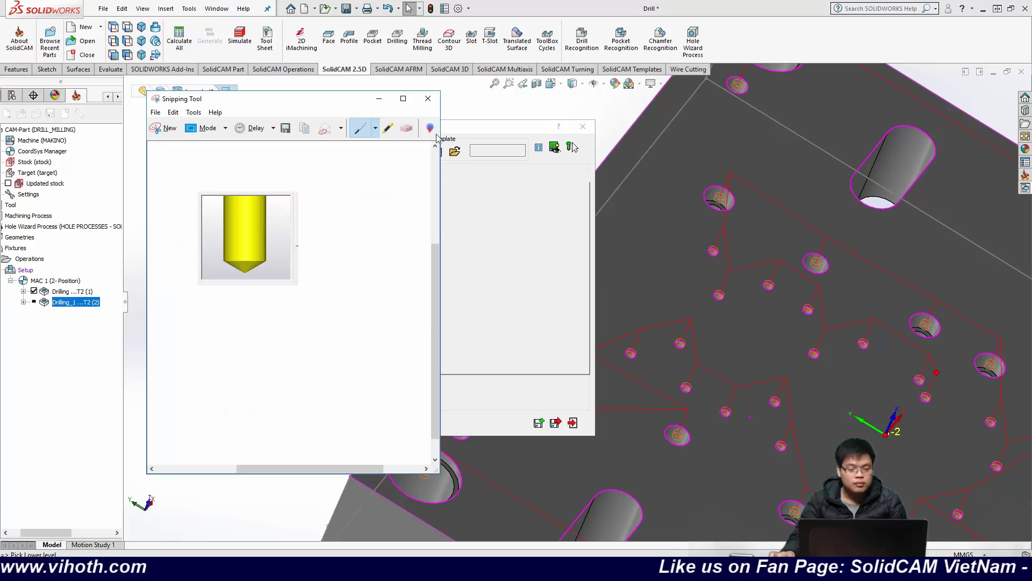
drag(440, 230, 651, 231)
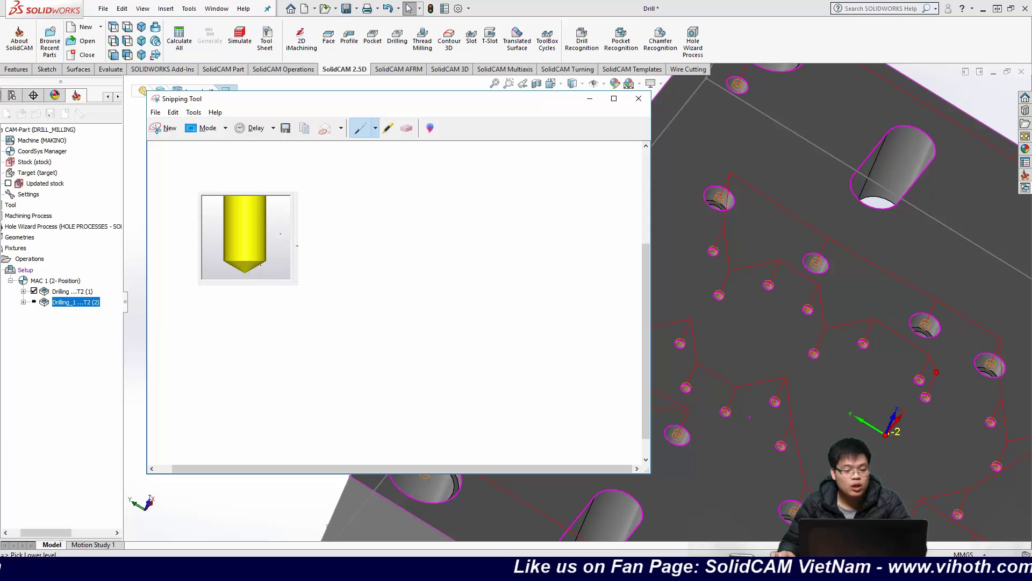
drag(266, 261, 270, 263)
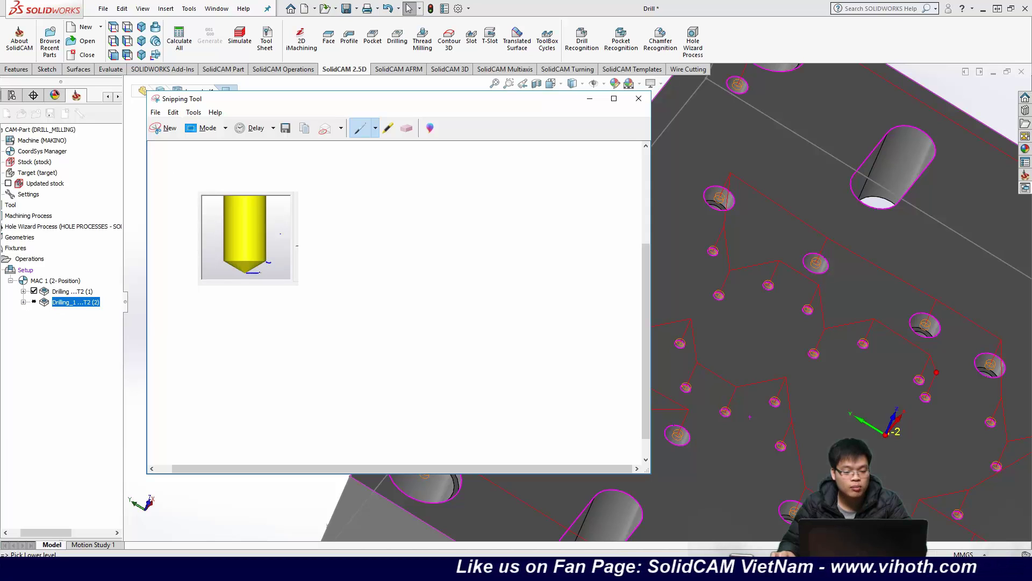
drag(247, 273, 300, 277)
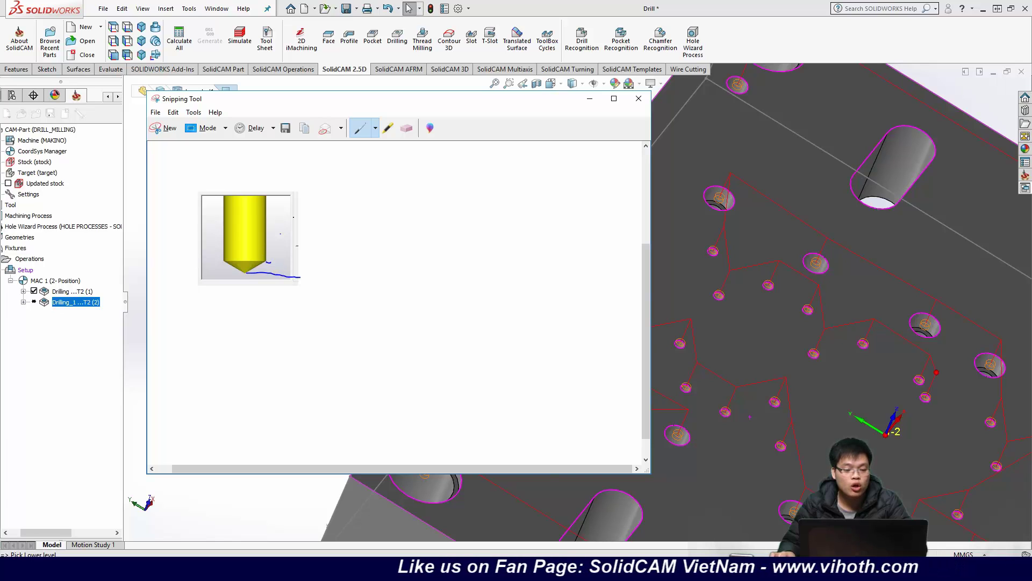
drag(289, 197, 297, 277)
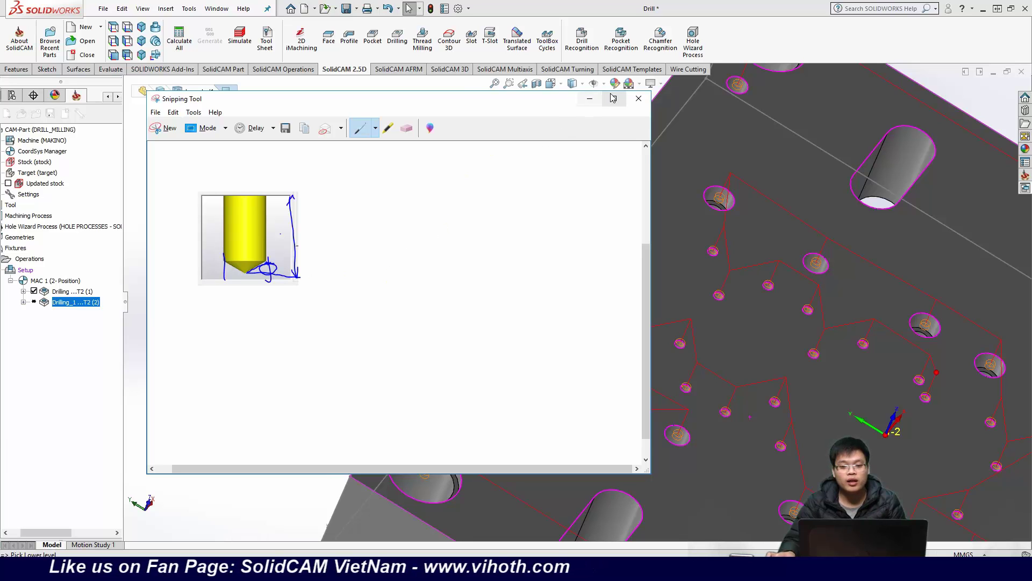
key(super+Left)
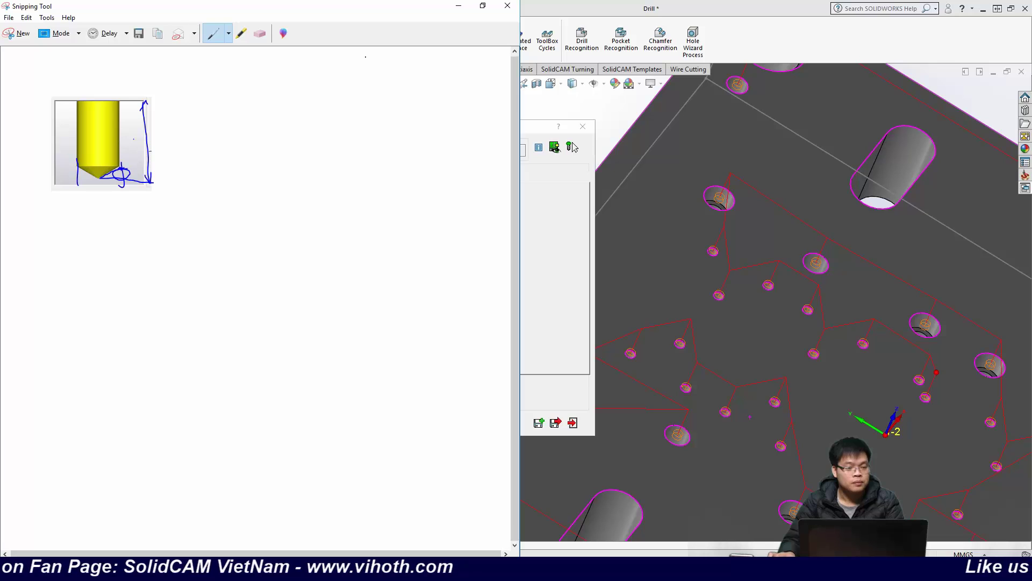
click(507, 6)
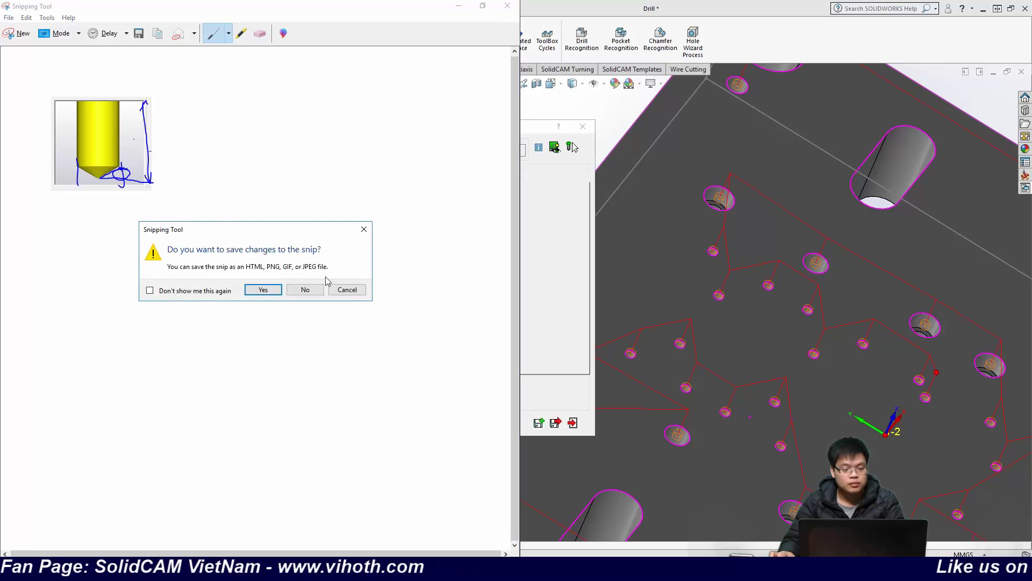
click(306, 289)
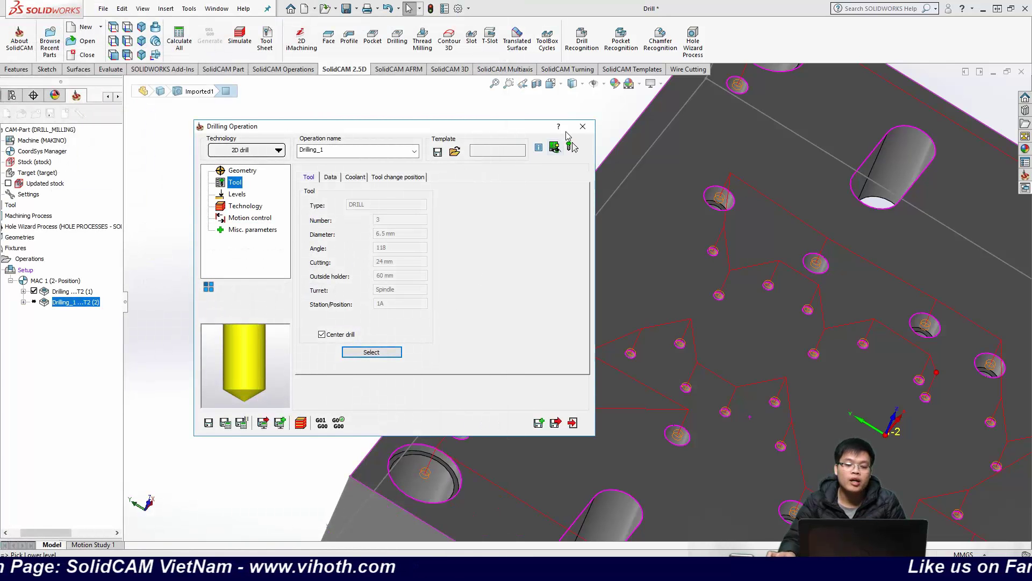
Step: Set the drilling levels to the Full diameter depth type with a drill depth delta of -0.5
click(237, 195)
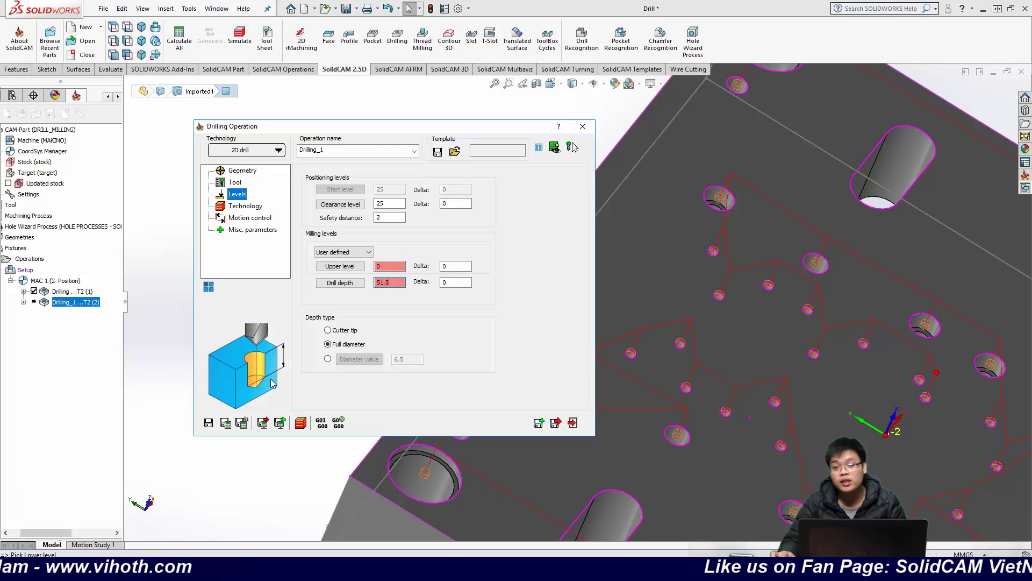
click(448, 282)
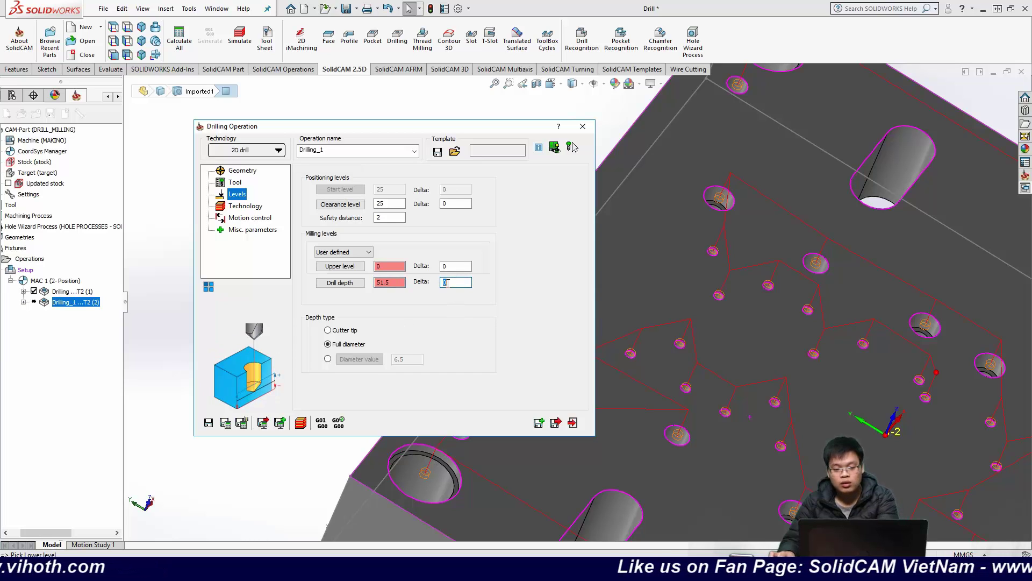
text(-0.5)
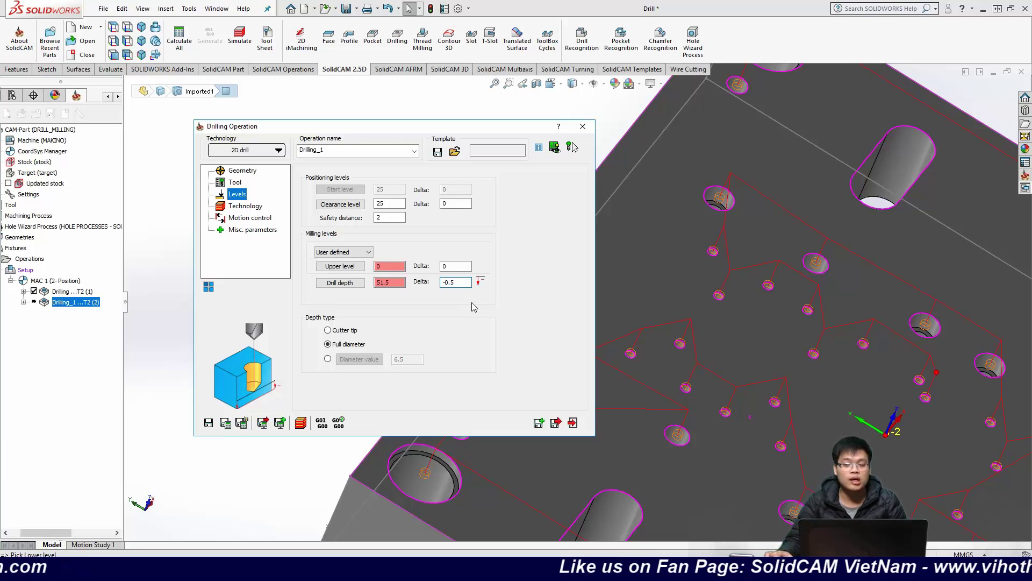
Step: Set the drill cycle to G83, save and calculate the second drilling operation, and close it
click(252, 210)
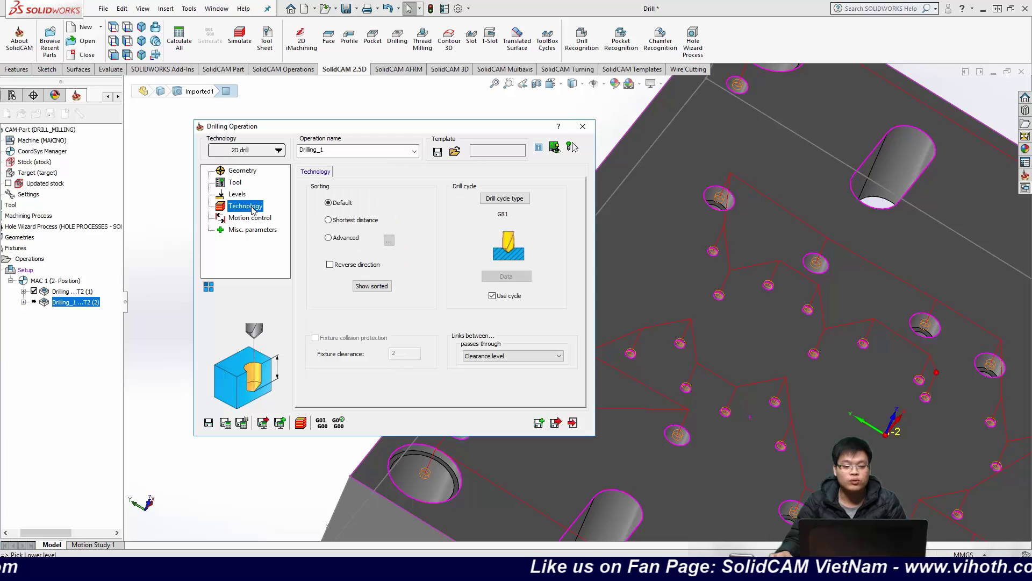
click(504, 198)
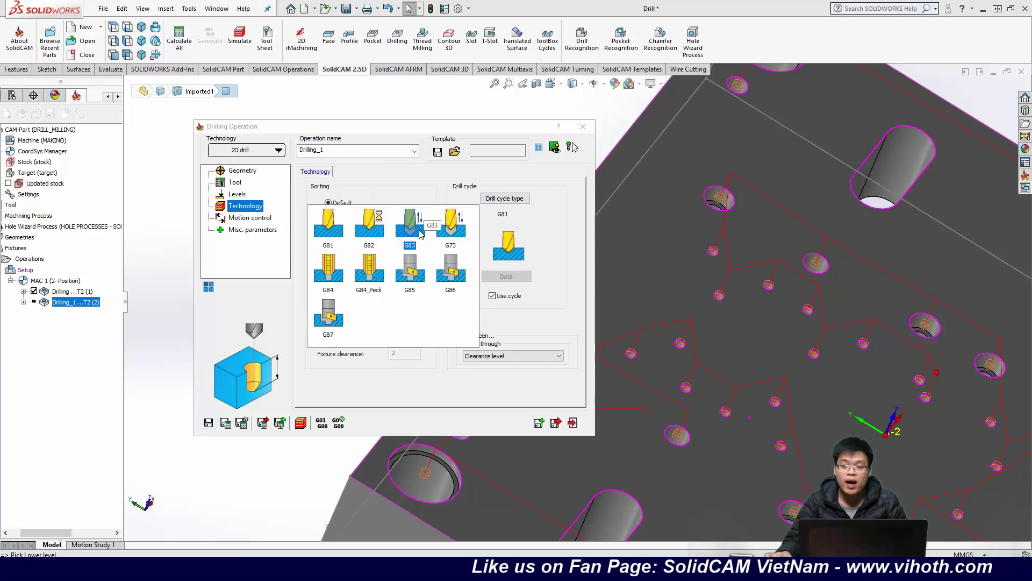
click(420, 233)
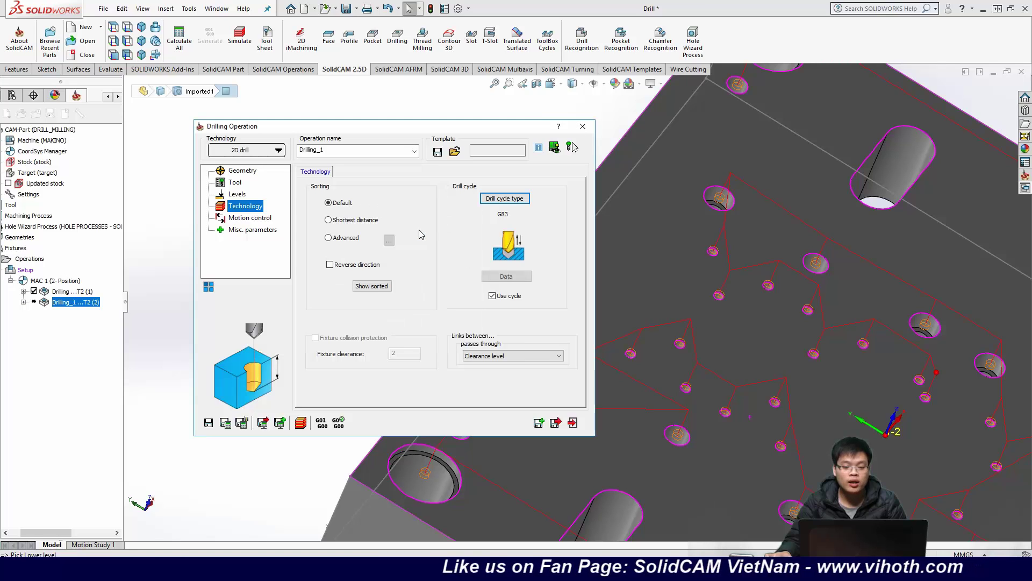
click(226, 423)
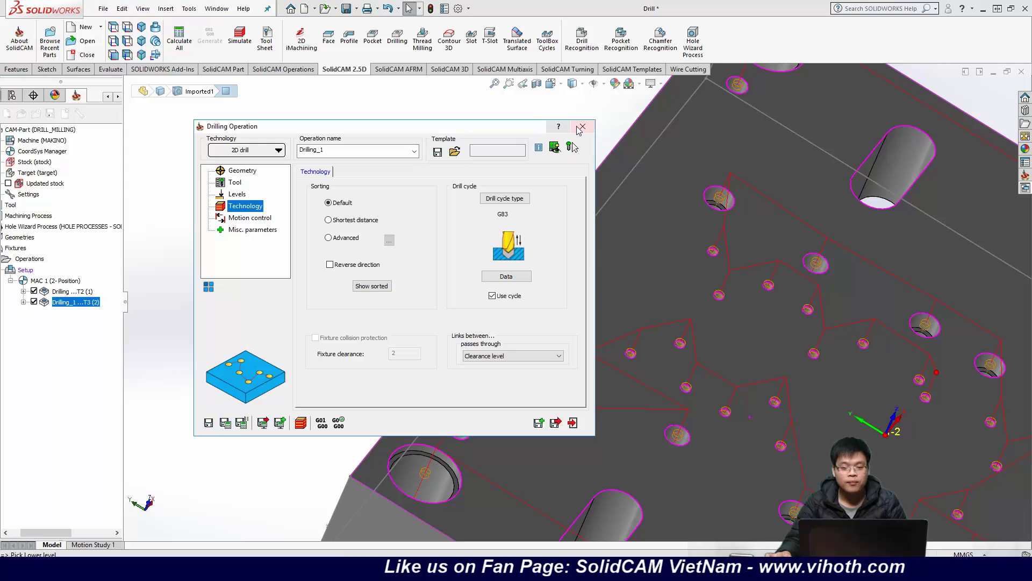
click(581, 127)
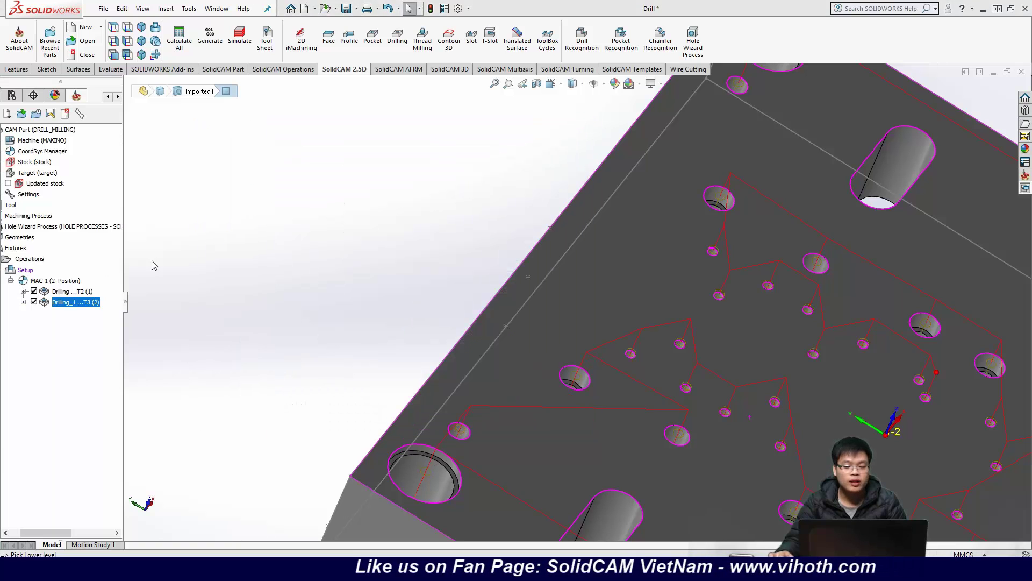
Step: Hide the center-drilling tool path and inspect the second drilling operation's path across the plate's top face
click(34, 291)
key(ctrl+7)
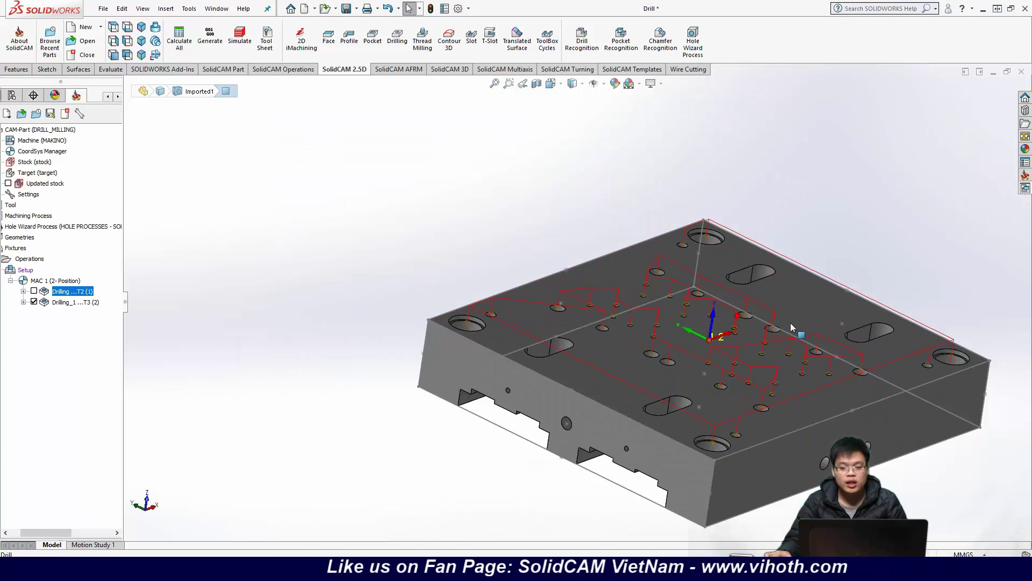
middle_drag(729, 258, 775, 404)
scroll(703, 424, down, 3)
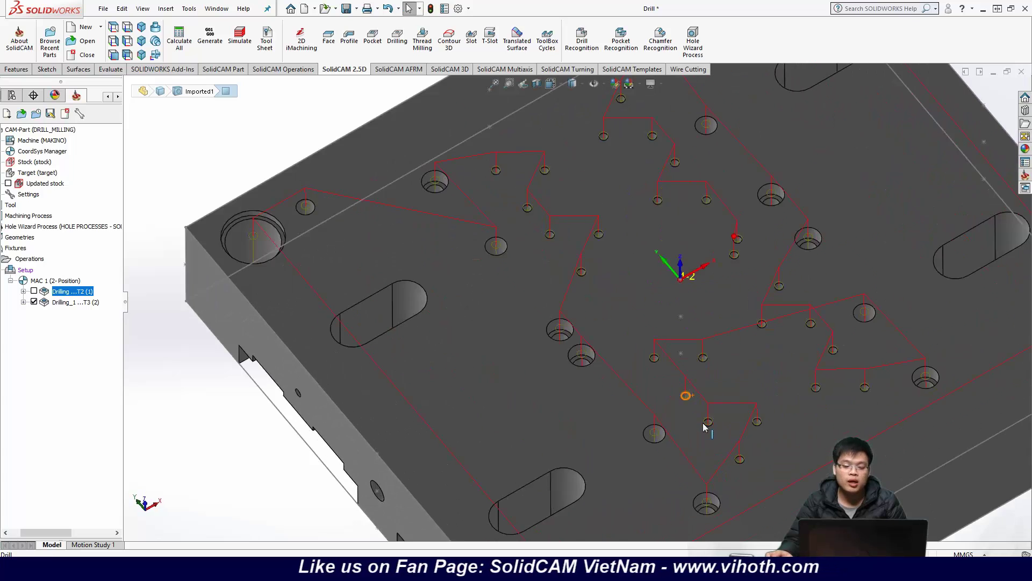
scroll(703, 424, up, 5)
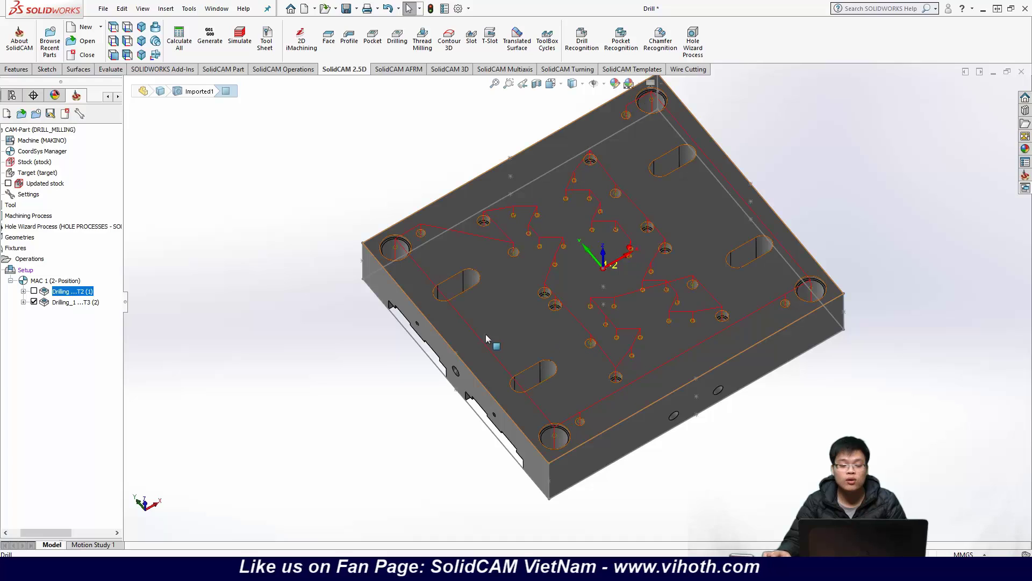
Step: Start new geometry drill3 for the second drilling operation using all circle centers, filtered to the 3.25 radius picked from a small hole
click(81, 305)
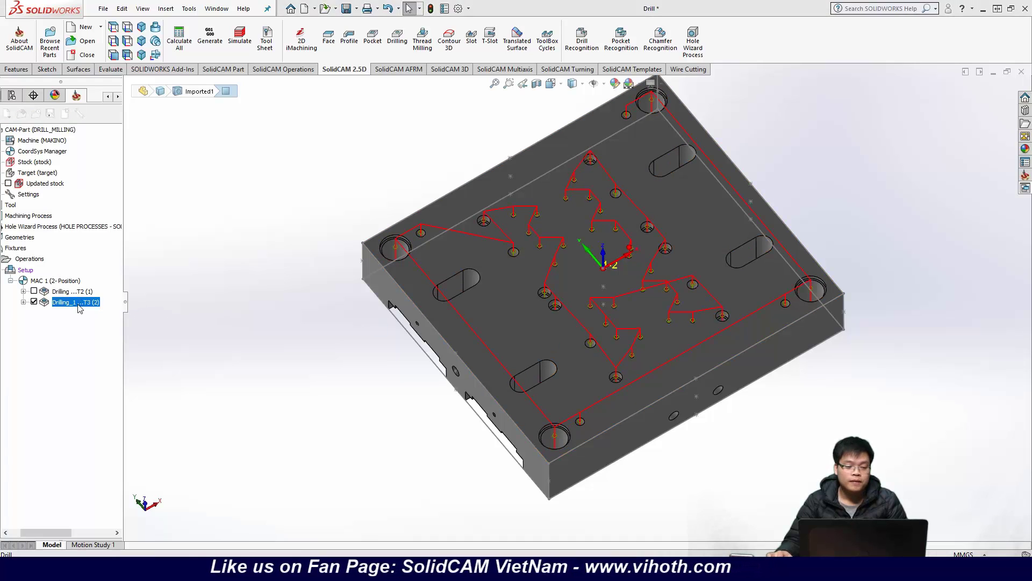
click(231, 171)
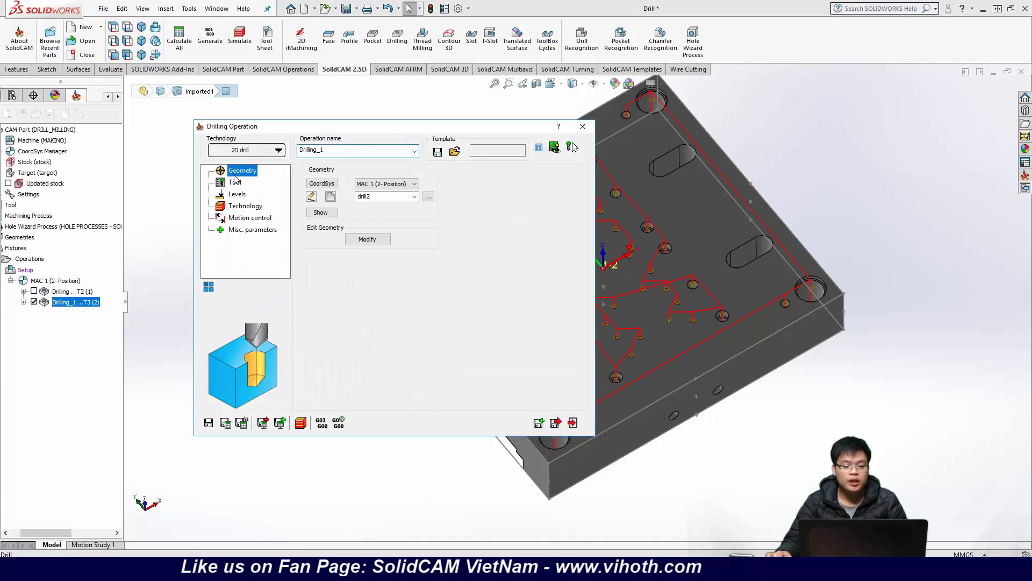
click(329, 197)
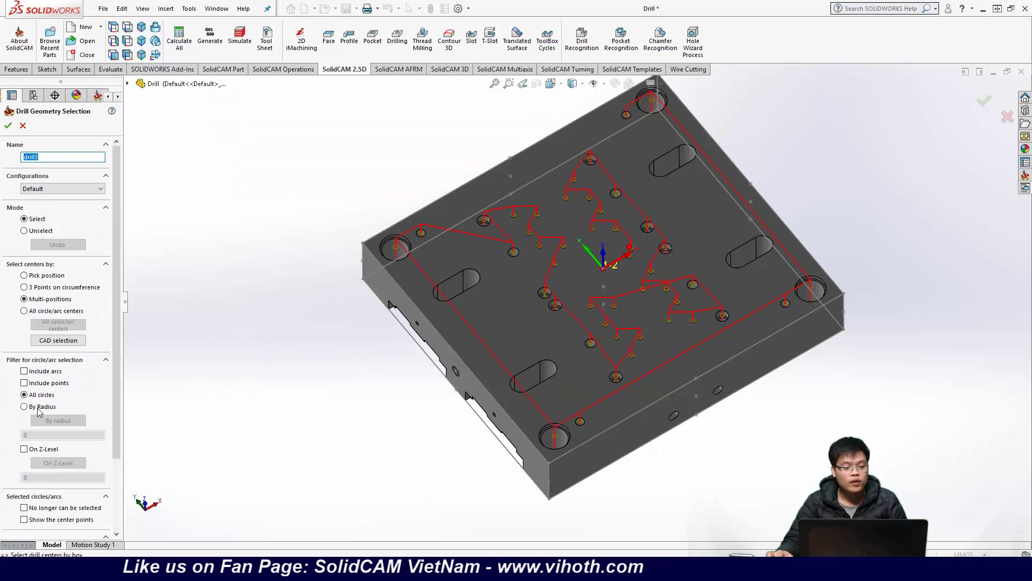
click(25, 407)
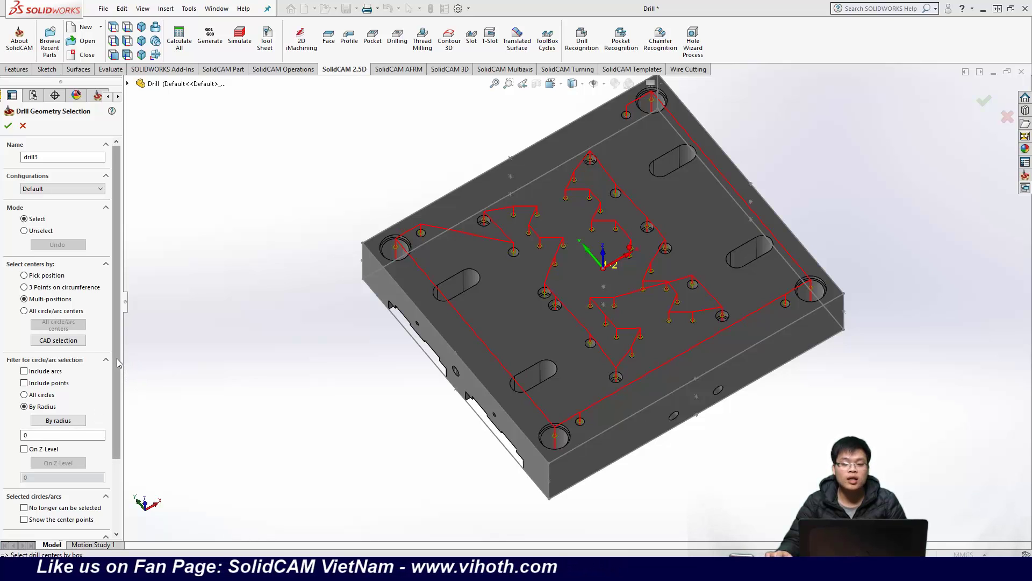
click(37, 312)
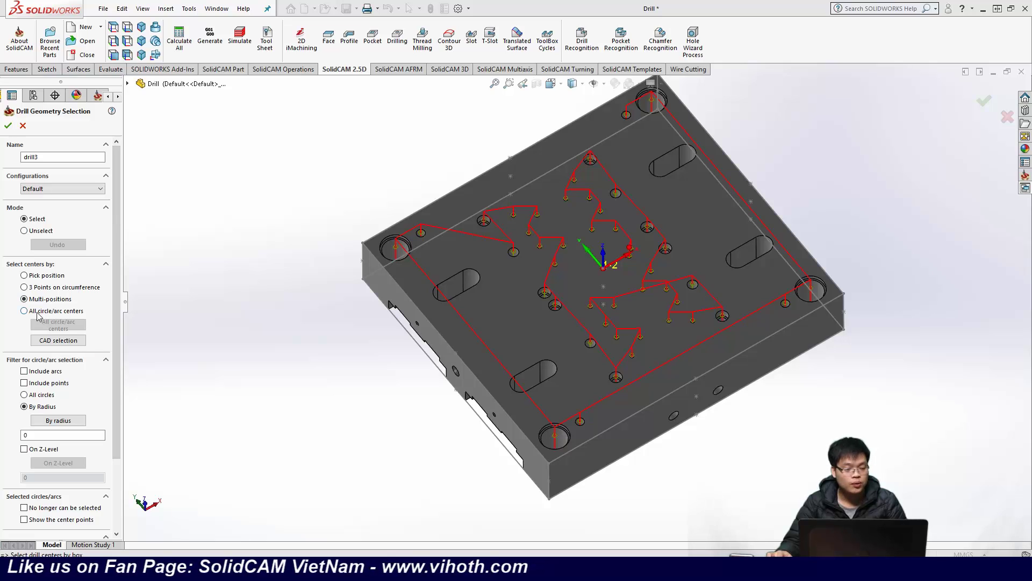
key(Return)
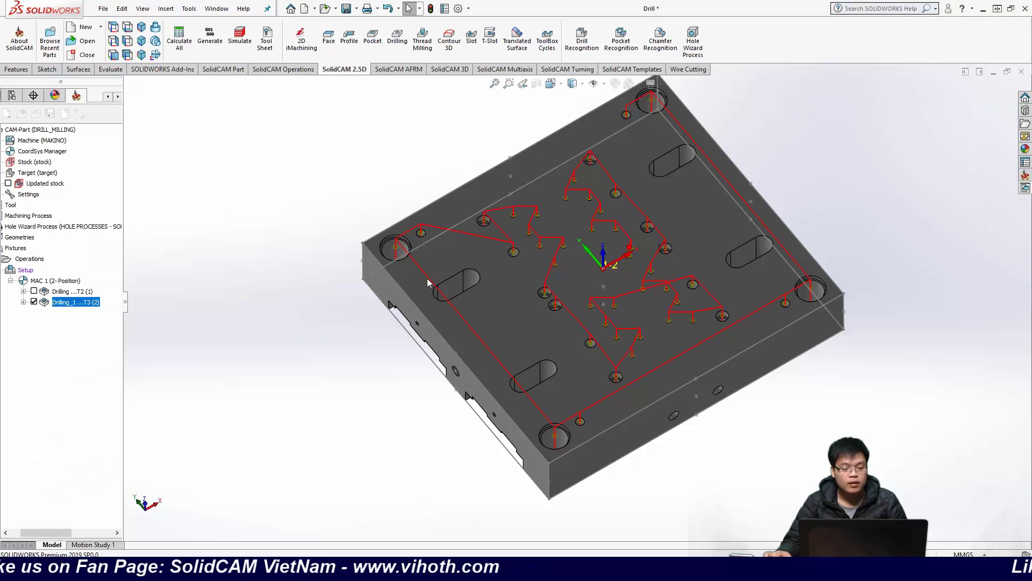
click(574, 180)
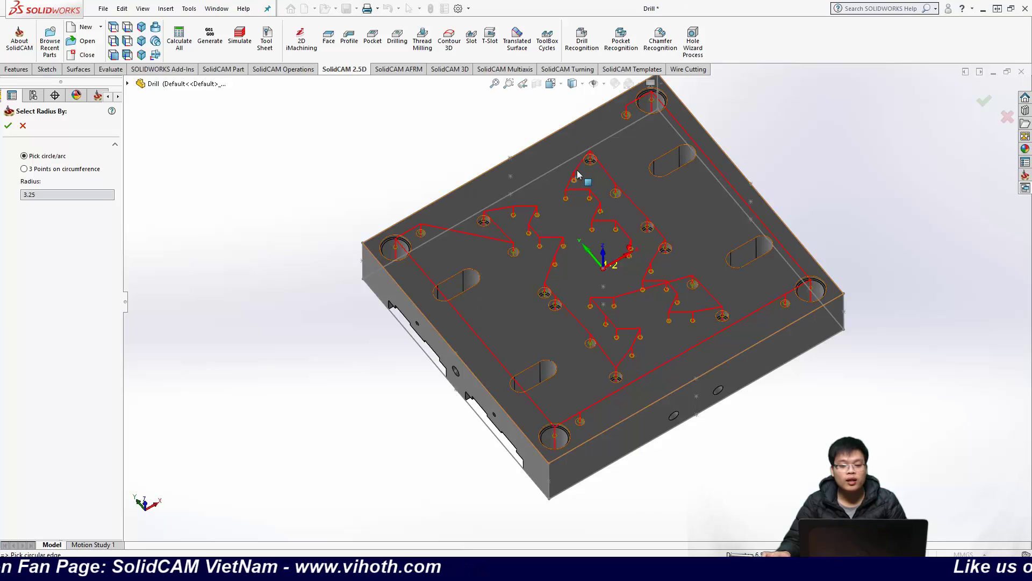
scroll(578, 174, down, 10)
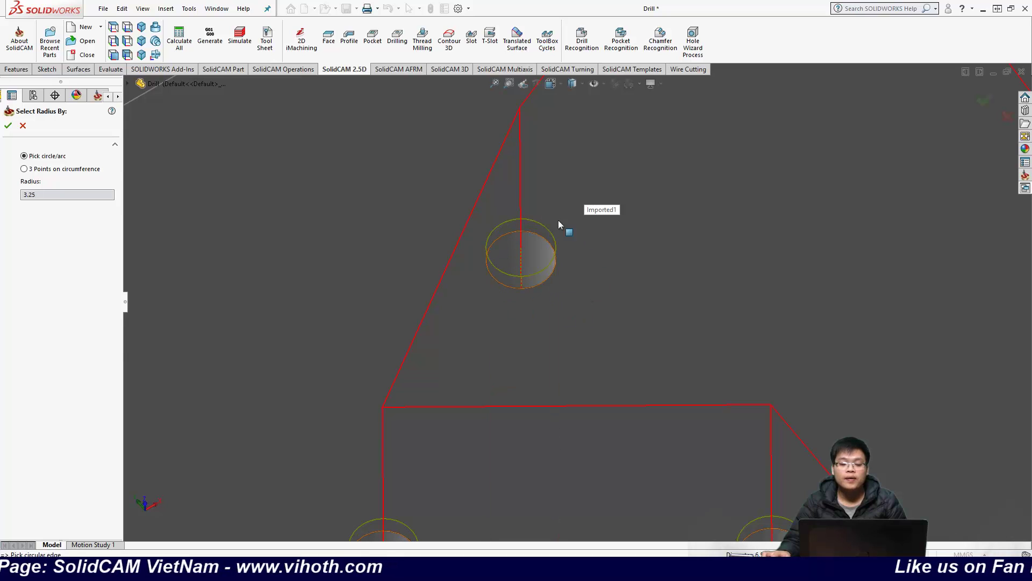
click(8, 126)
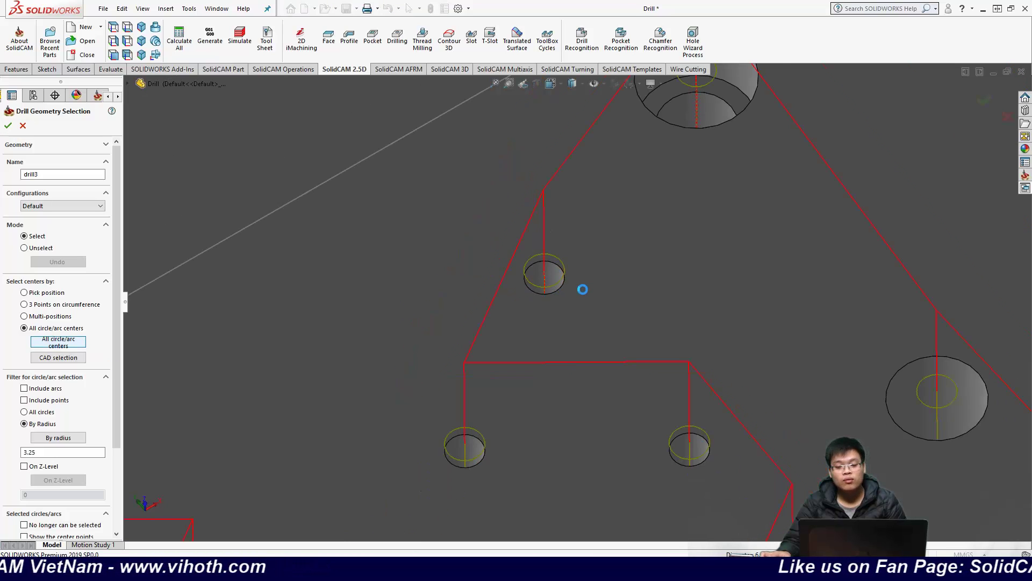
Step: Check the selected small-hole centers, accept the drill geometry, and save, calculate and close the second drilling operation
scroll(586, 294, up, 5)
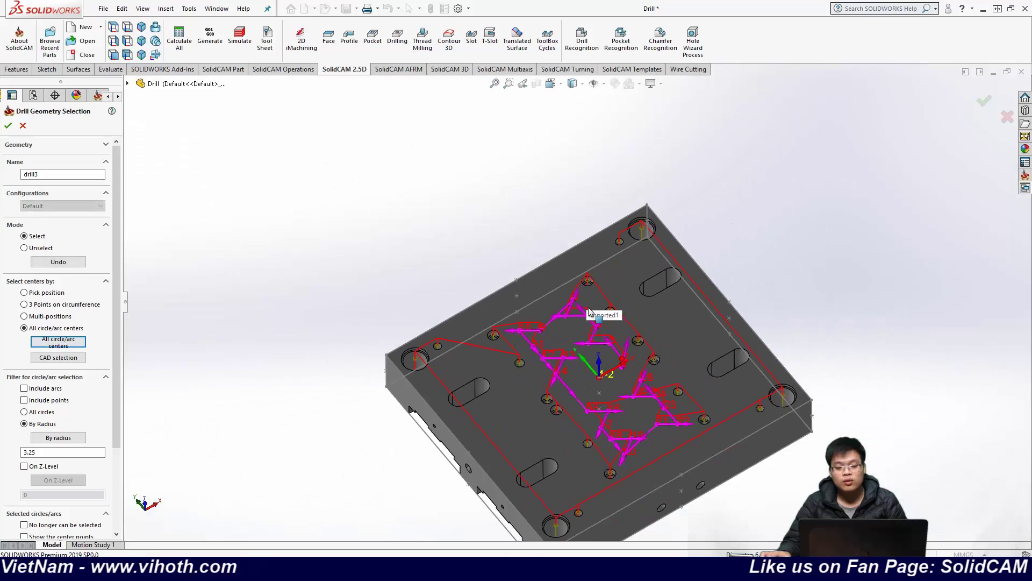
scroll(669, 419, down, 5)
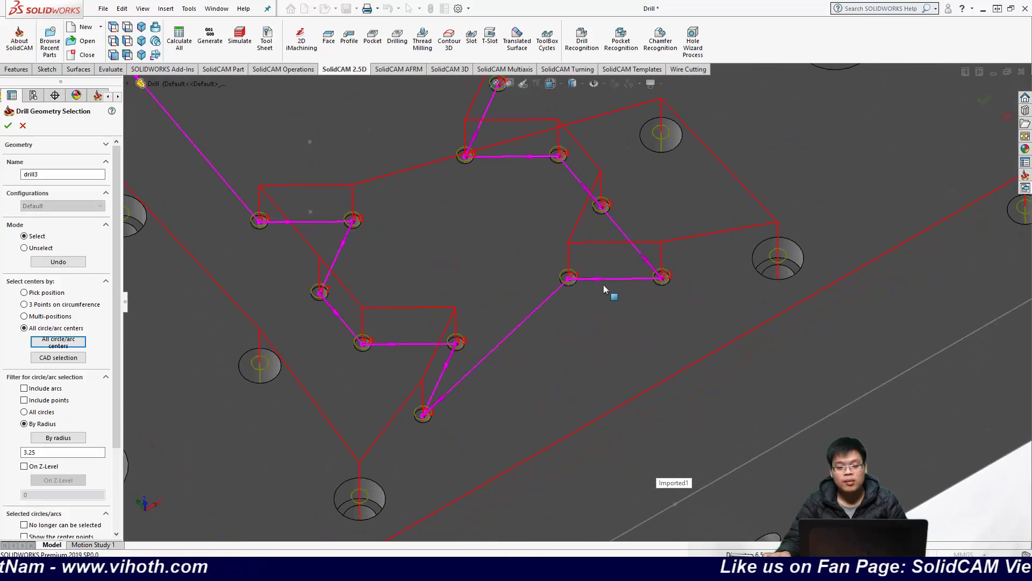
scroll(602, 284, up, 8)
middle_drag(605, 321, 697, 264)
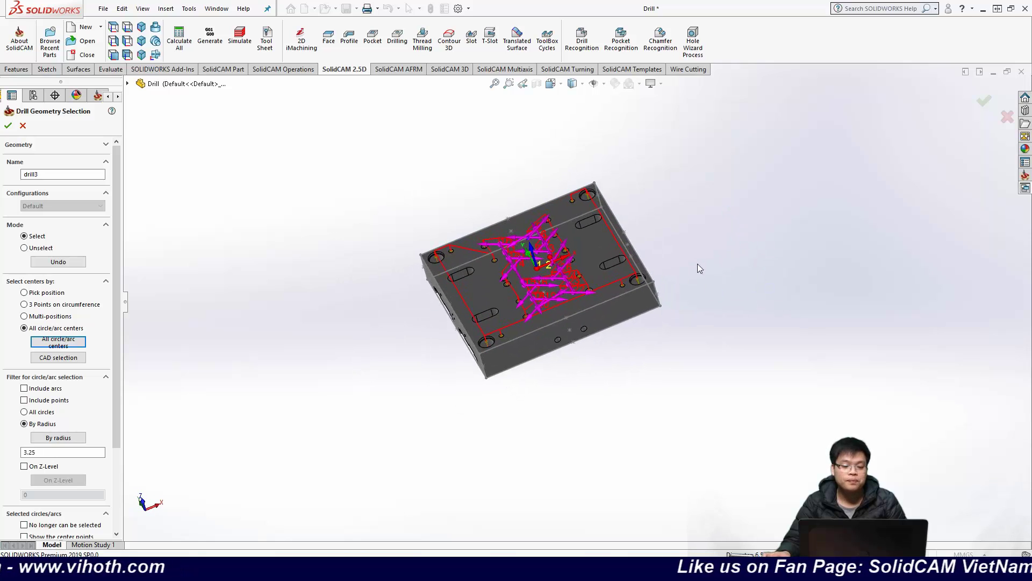
click(8, 125)
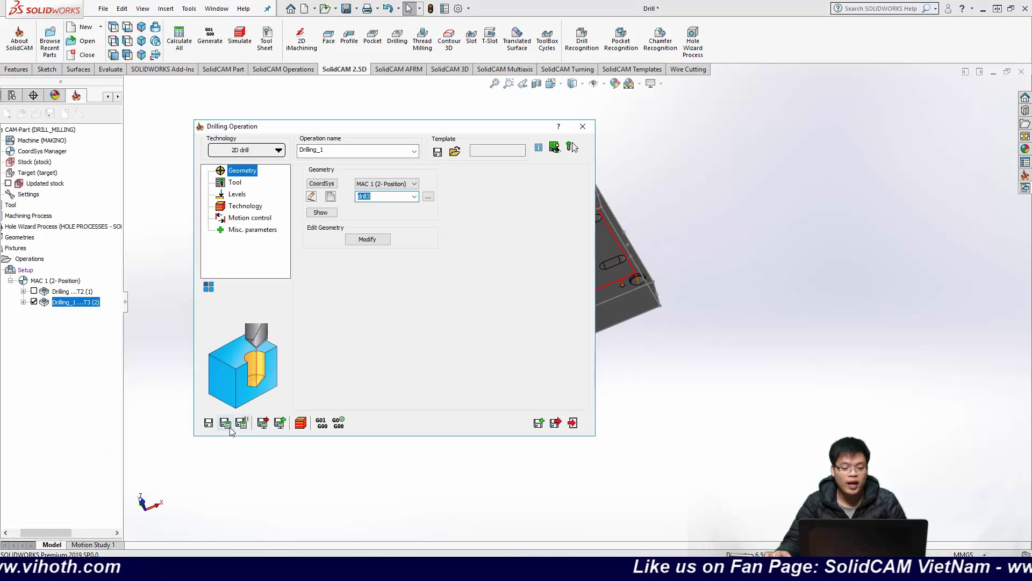
click(583, 126)
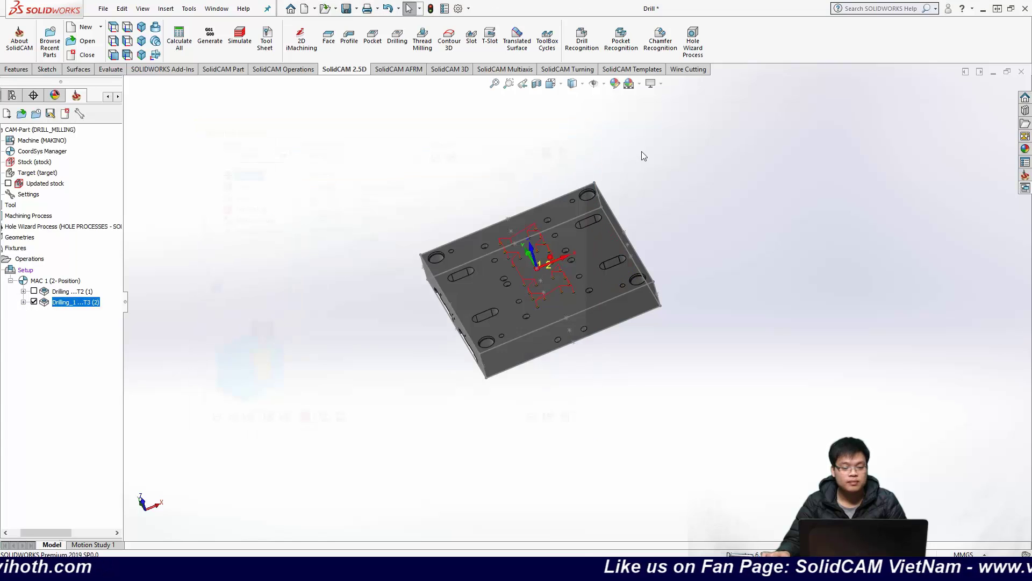
Step: Examine the recalculated tool path on the top face and where the drill exits the small holes on the underside
middle_drag(713, 212, 753, 276)
scroll(543, 263, down, 5)
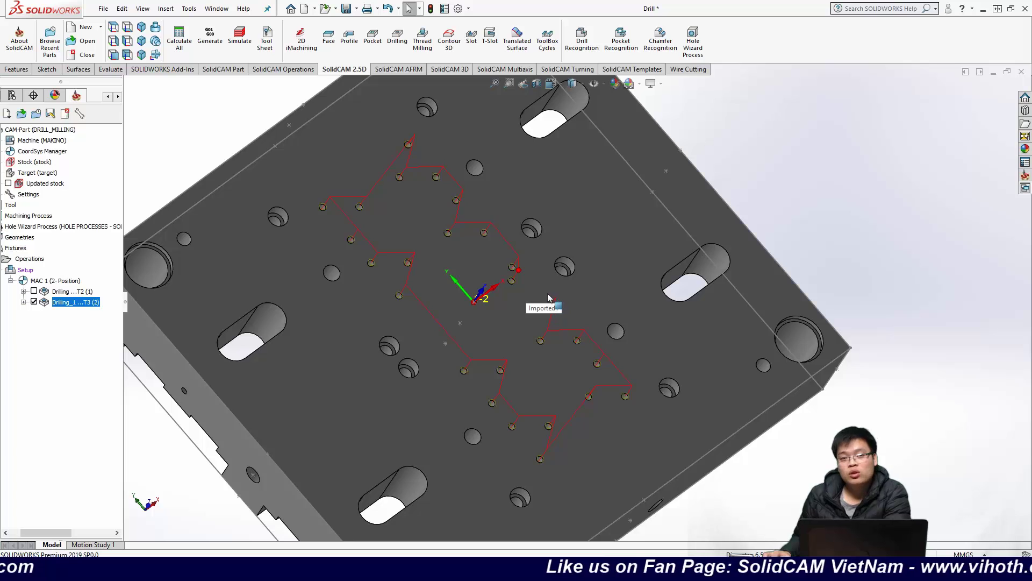
middle_drag(550, 327, 460, 337)
scroll(532, 296, down, 5)
scroll(417, 341, down, 5)
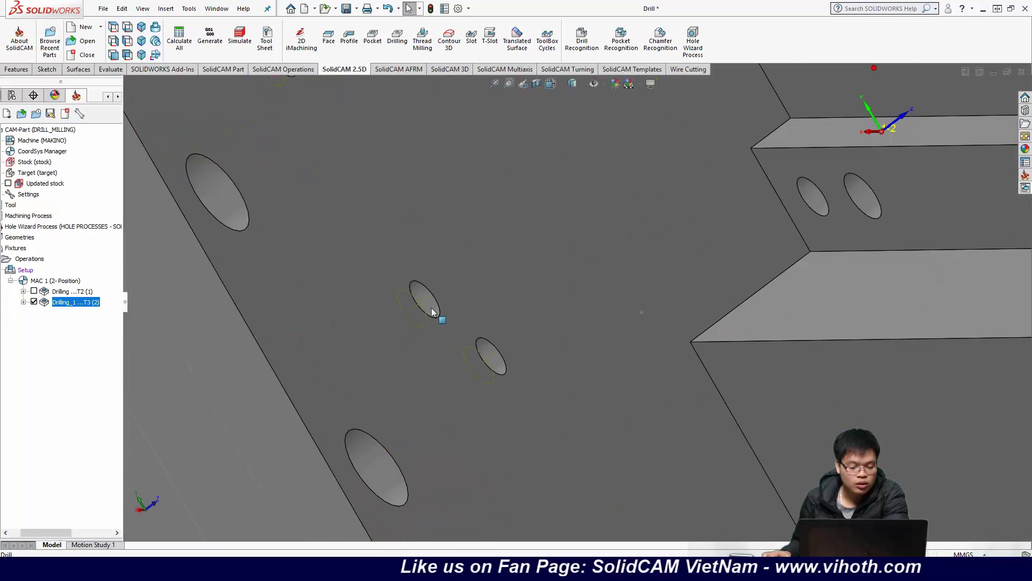
scroll(431, 312, down, 3)
middle_drag(518, 272, 490, 332)
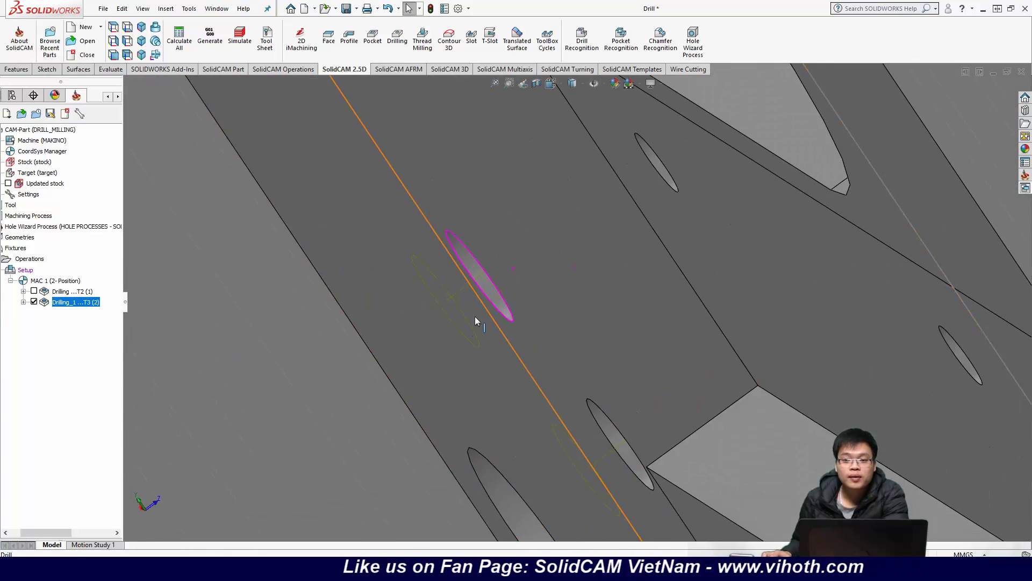
Step: Simulate the second drilling operation in SolidVerify on the center-drilled stock, pause after several holes, and close the simulation
right_click(75, 305)
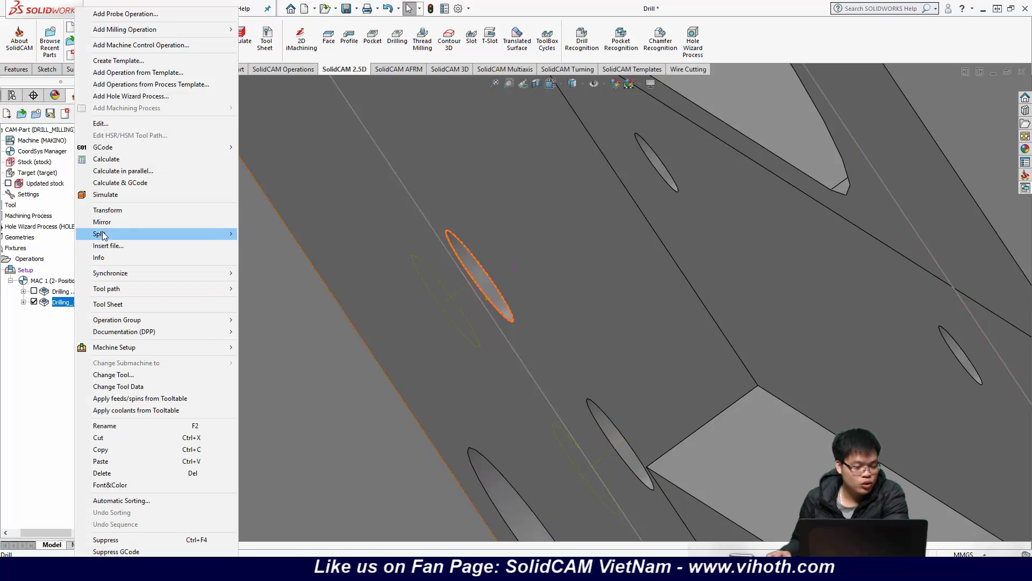
click(110, 195)
click(119, 171)
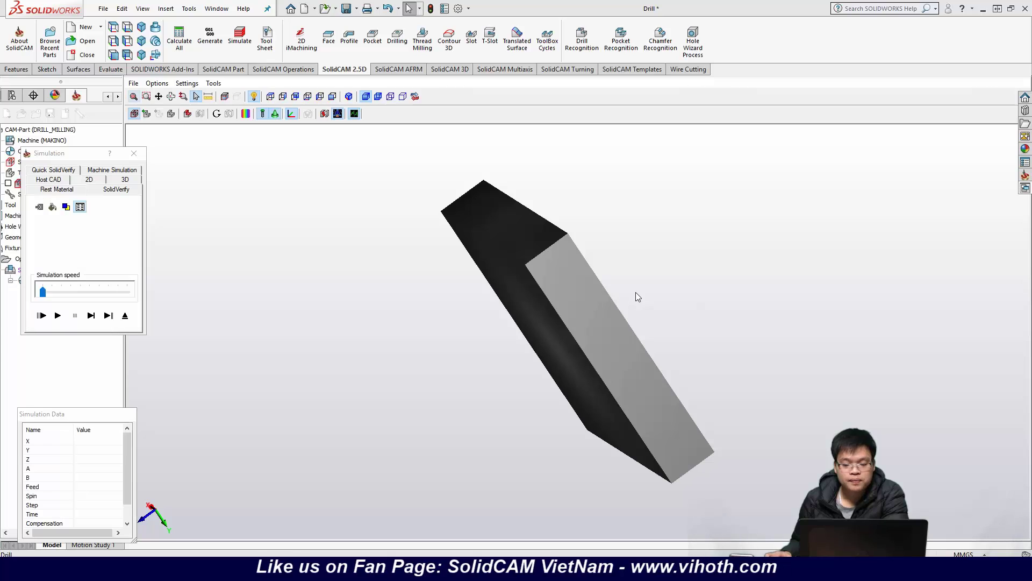
drag(702, 288, 664, 286)
scroll(591, 304, up, 10)
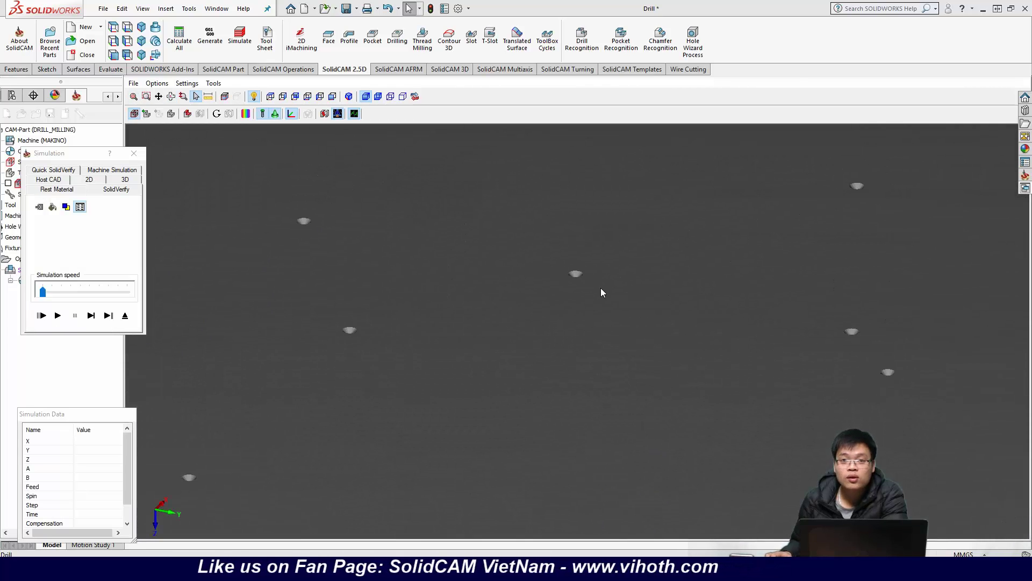
scroll(601, 288, down, 8)
scroll(608, 294, up, 7)
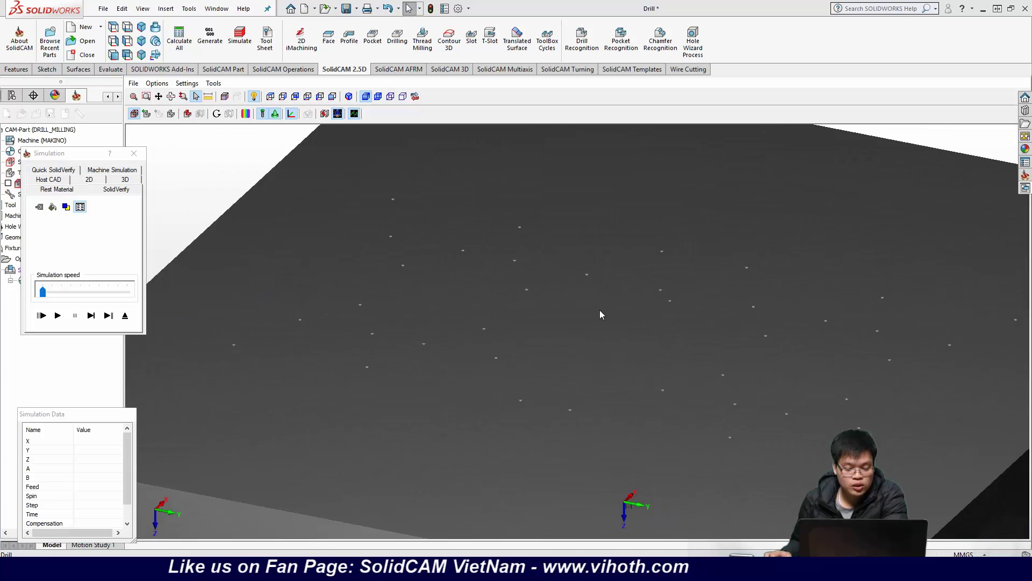
click(57, 315)
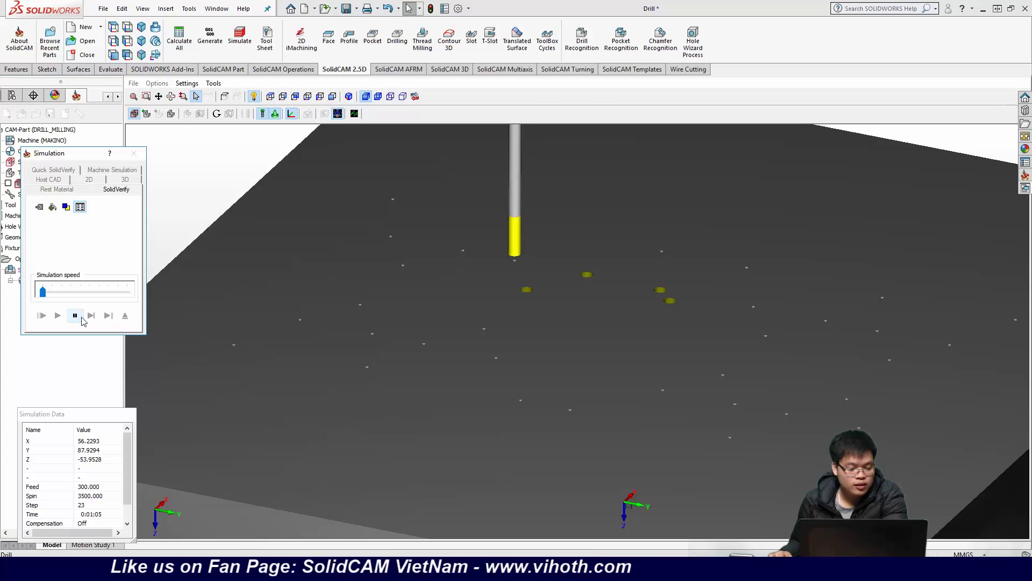
click(75, 315)
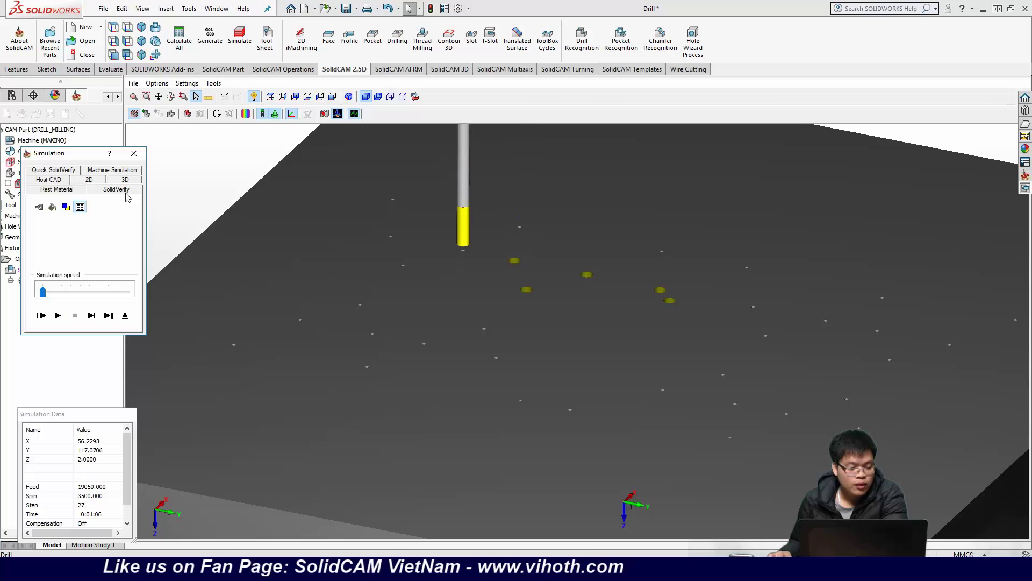
click(134, 153)
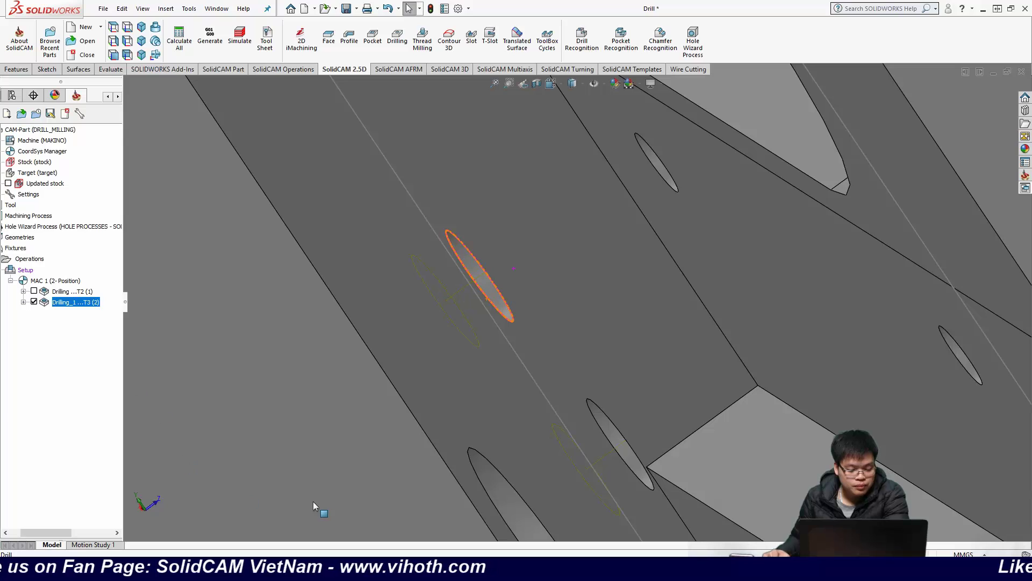
Step: Set the second drilling operation's G83 drill cycle data to step down 2 and Q_Peck 2, and recalculate the operation
mouse_move(487, 571)
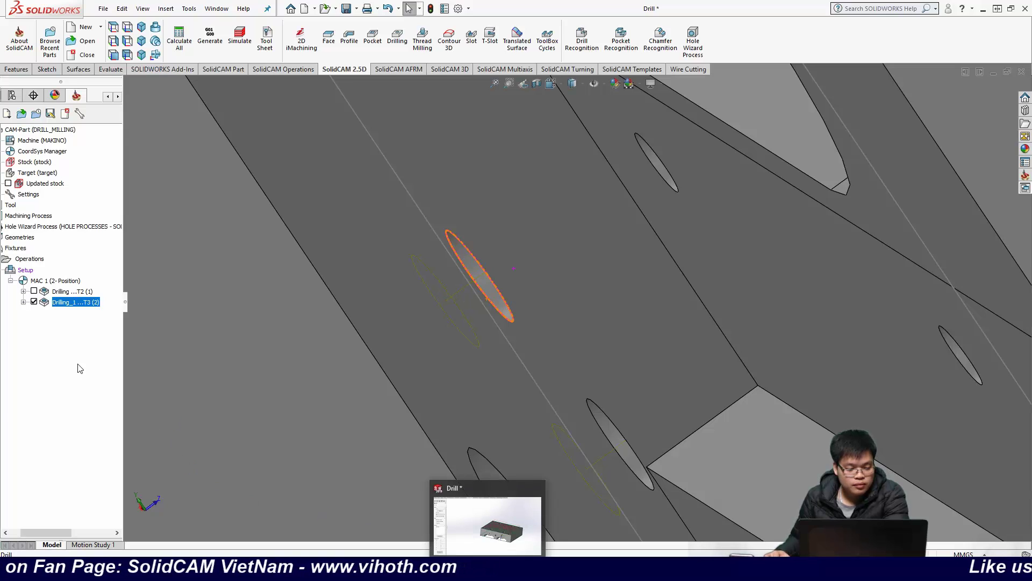
double_click(93, 303)
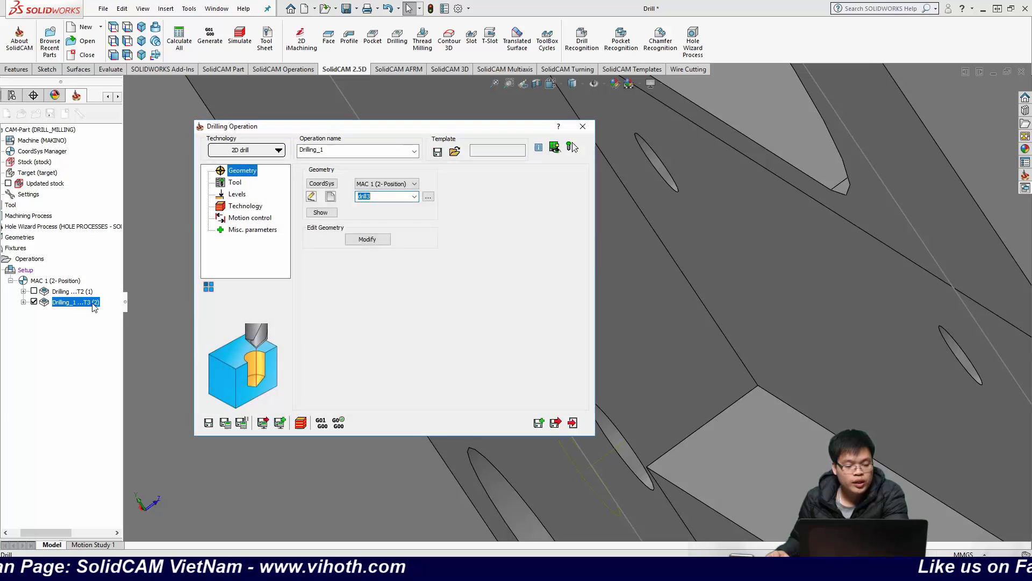
click(245, 206)
click(511, 199)
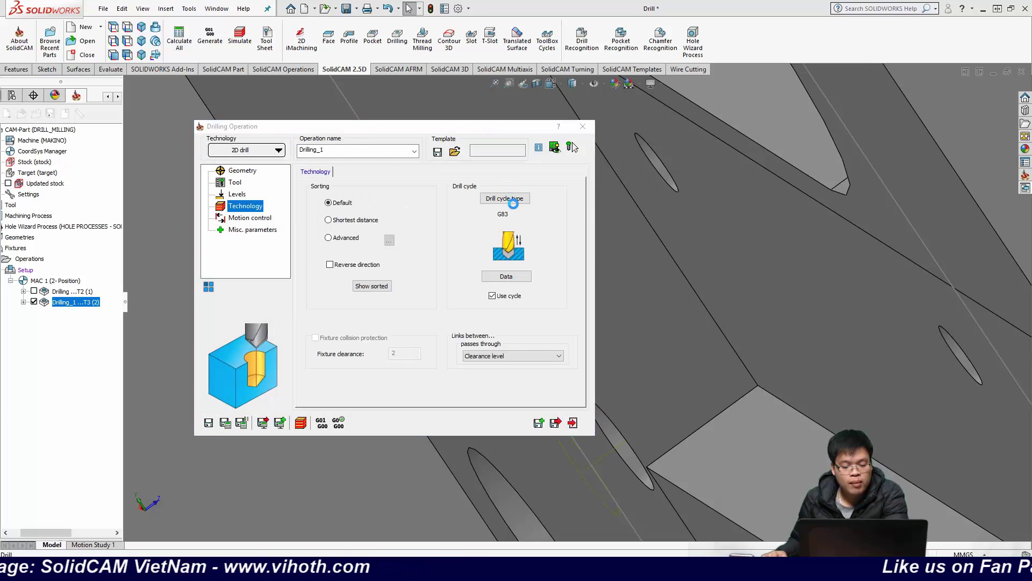
click(523, 281)
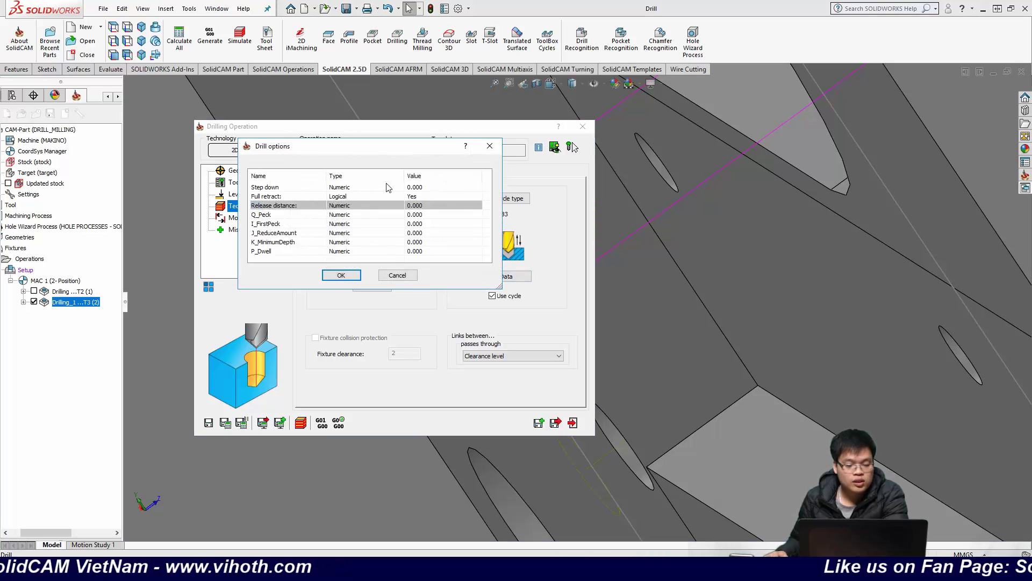
double_click(436, 188)
text(2)
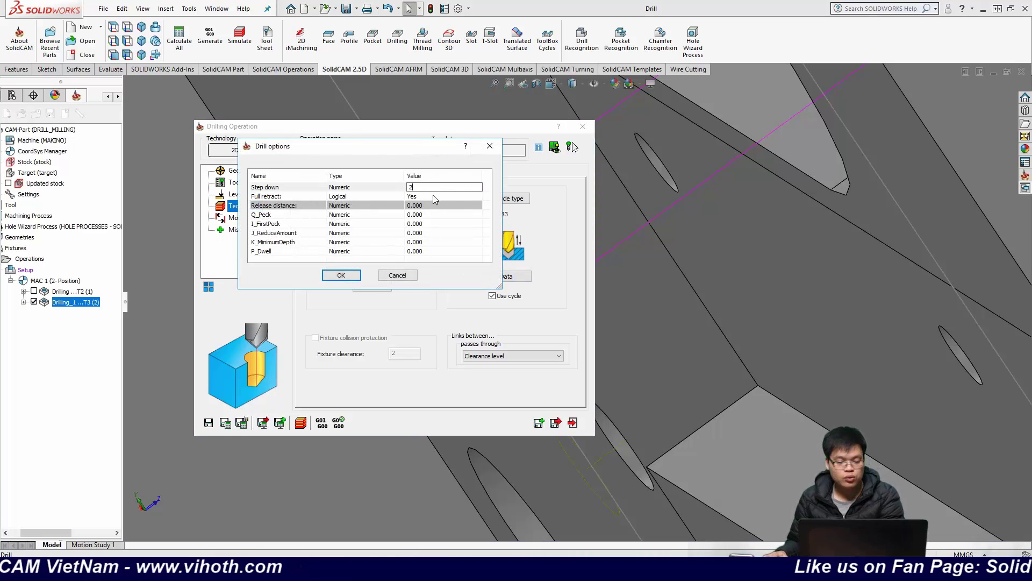
double_click(430, 215)
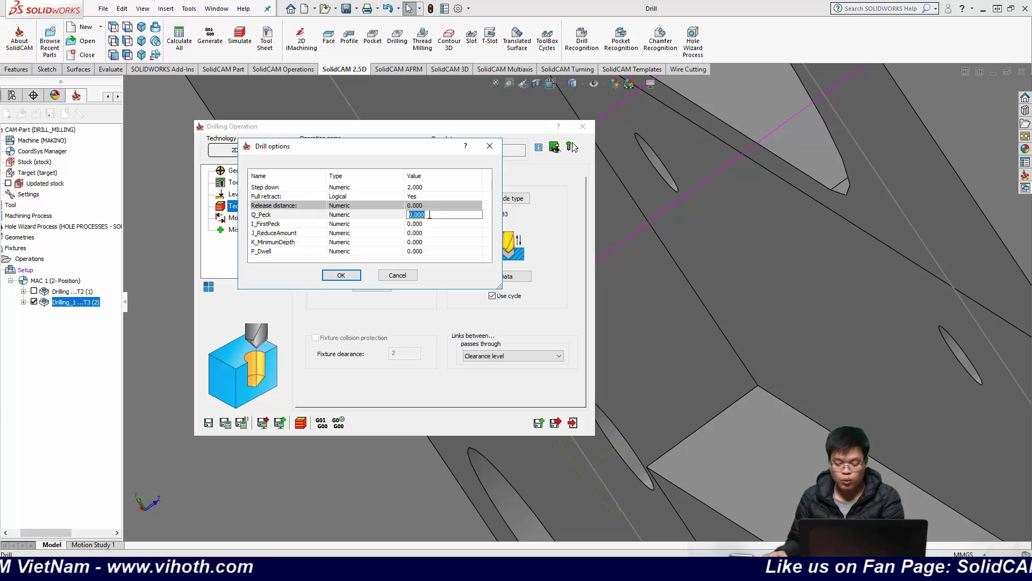
text(2)
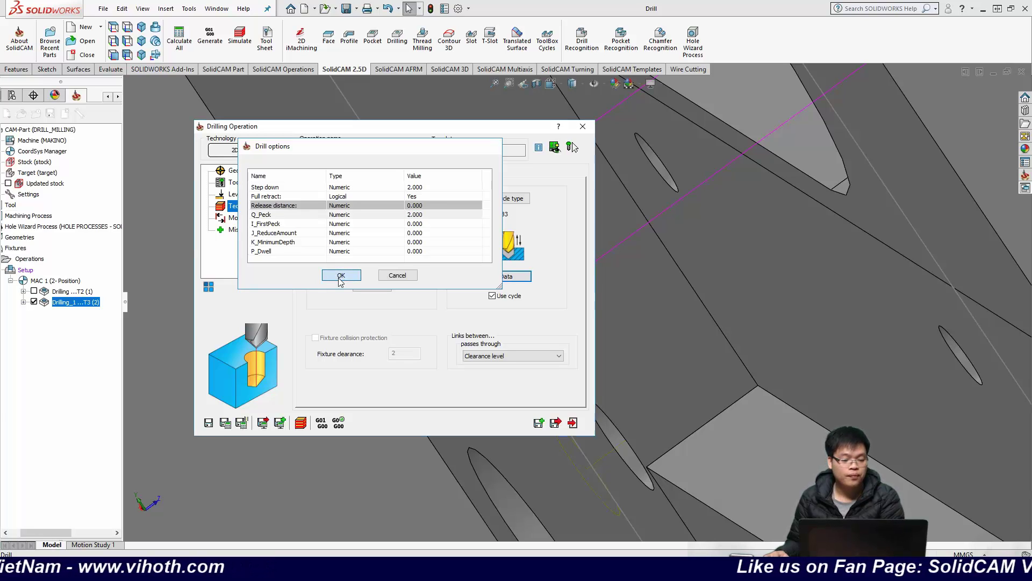
click(340, 275)
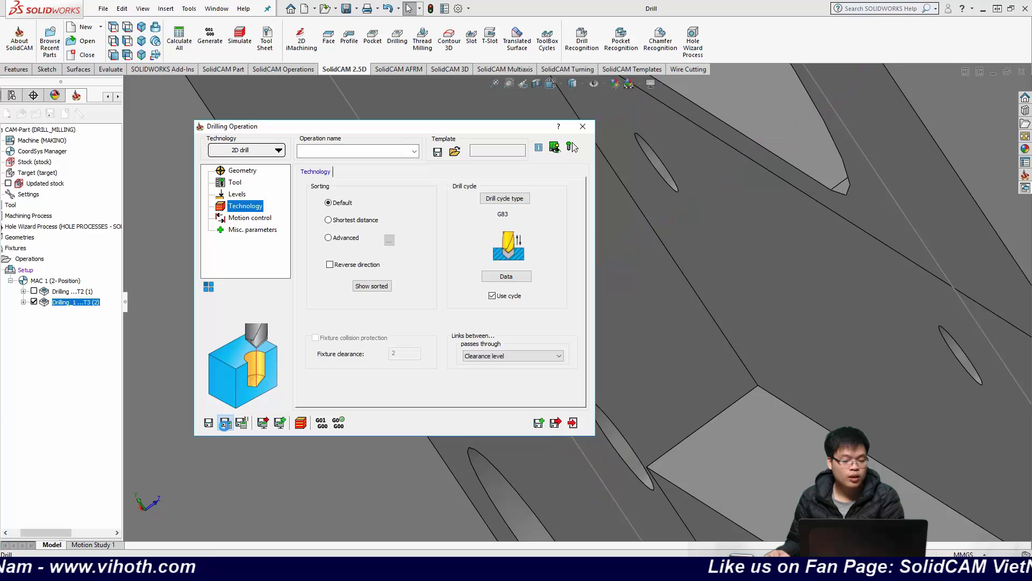
click(269, 426)
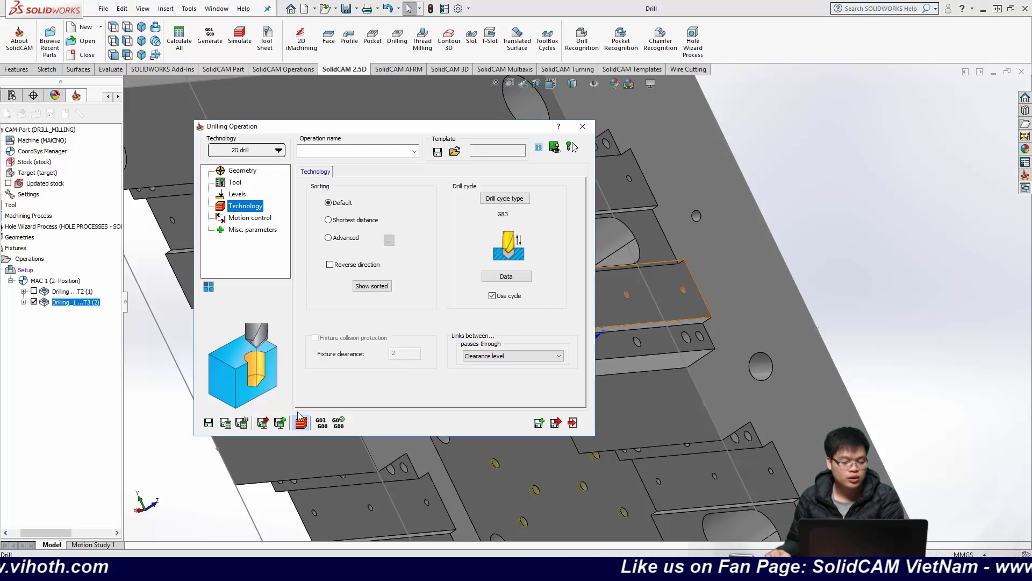
Step: Run a SolidVerify simulation of the second drilling operation with the stock shown in isometric view
click(300, 424)
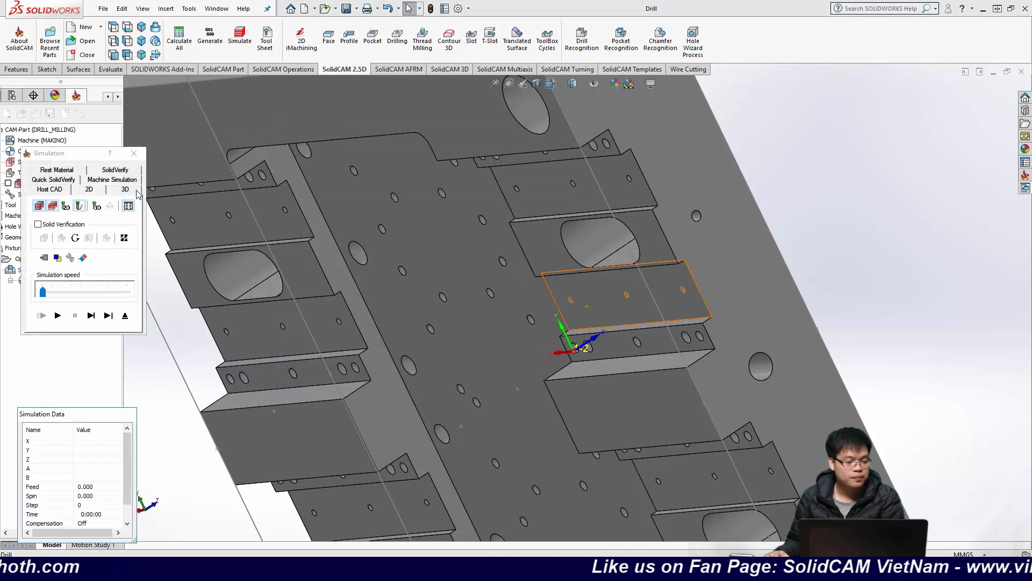
click(115, 169)
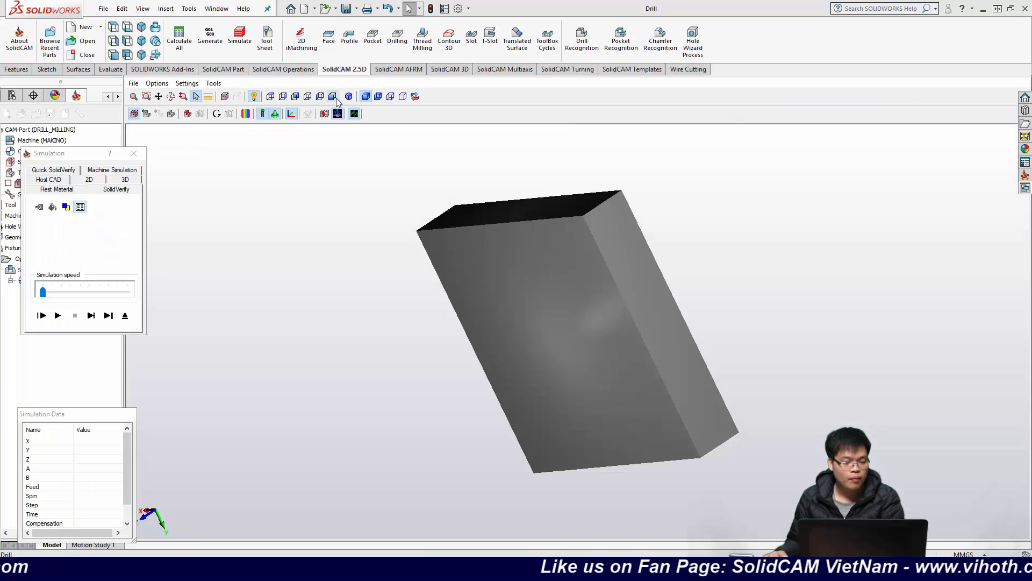
click(332, 97)
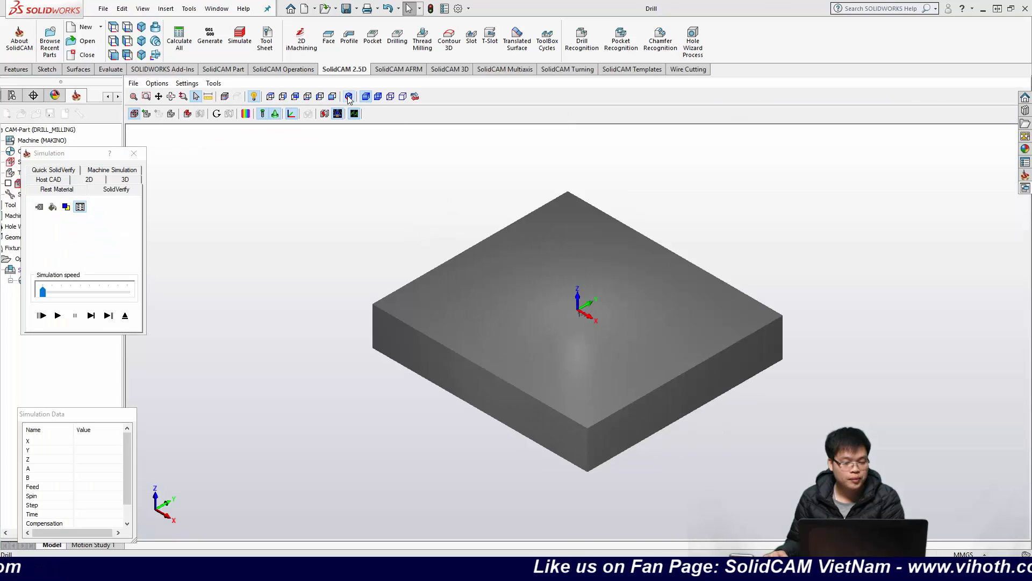
click(58, 315)
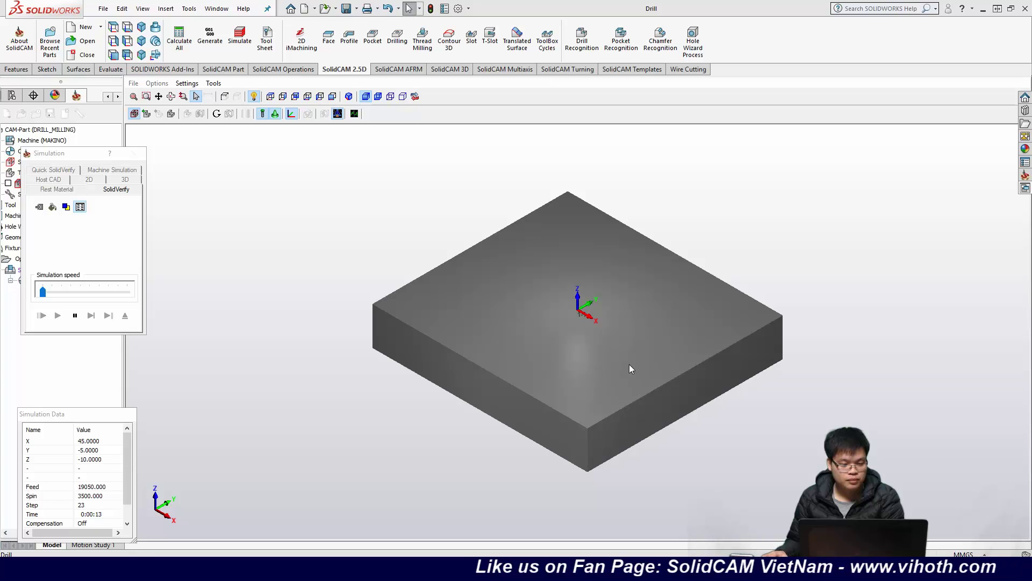
Step: Watch the drill peck several small holes up close, stop and close the simulation, and close the operation
scroll(631, 364, down, 4)
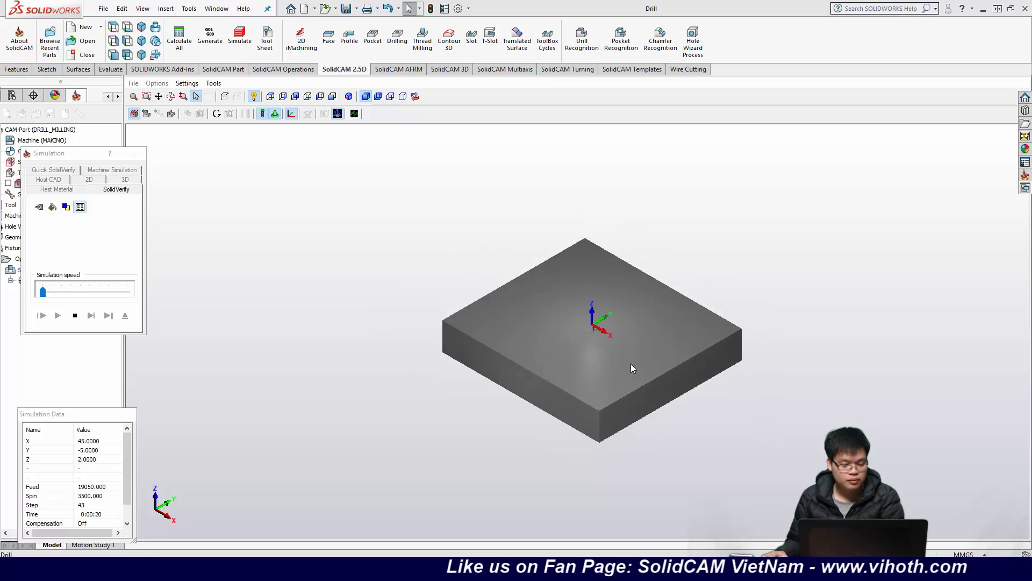
middle_drag(649, 388, 645, 347)
scroll(540, 311, up, 6)
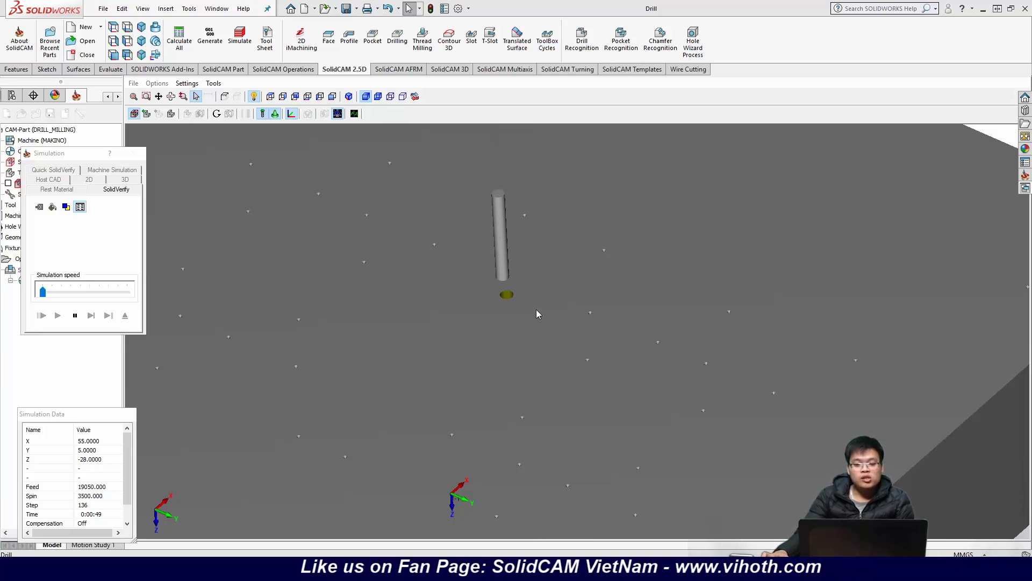
scroll(514, 258, up, 2)
scroll(510, 262, up, 4)
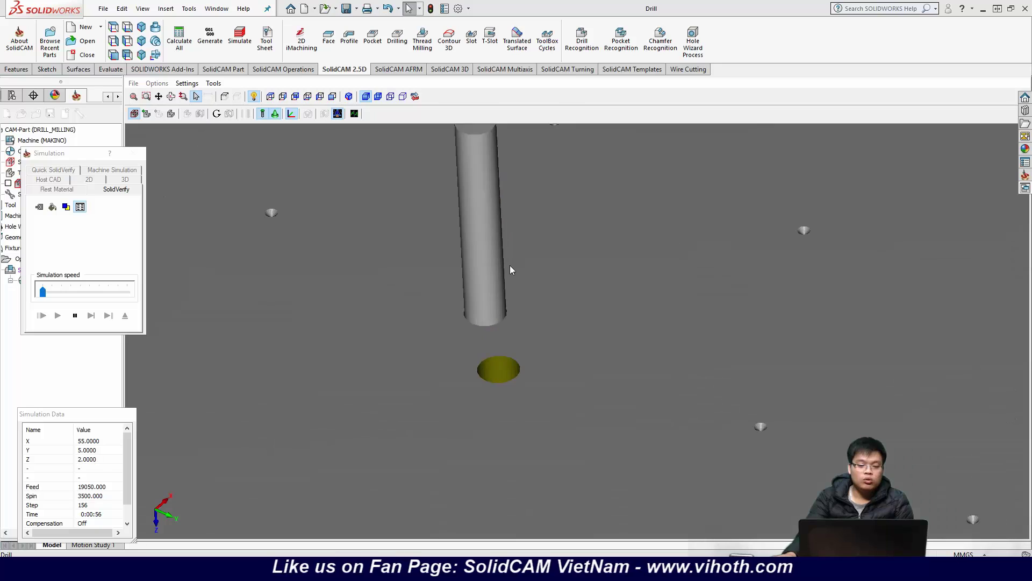
scroll(503, 310, down, 4)
scroll(503, 315, up, 1)
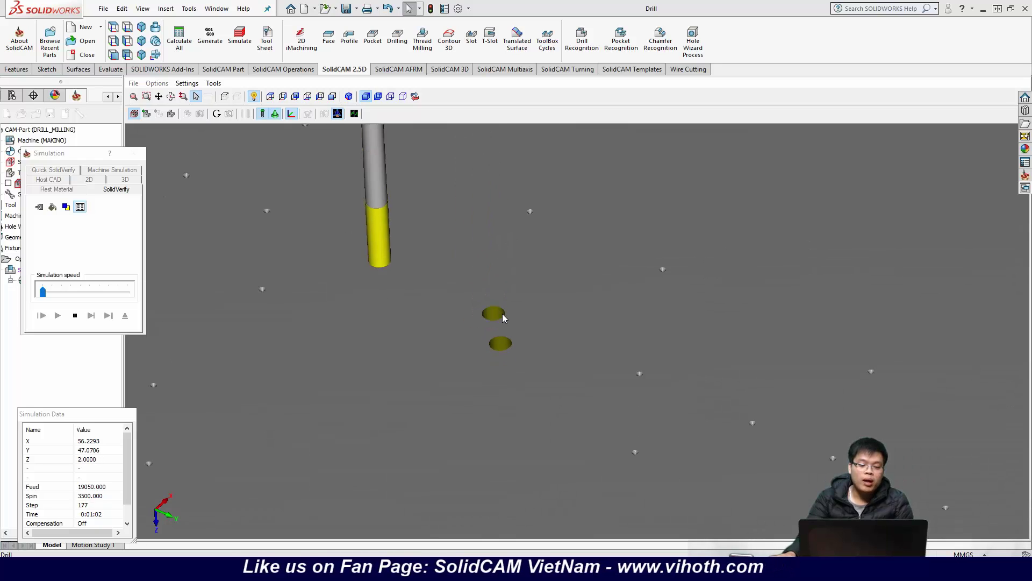
scroll(503, 317, down, 1)
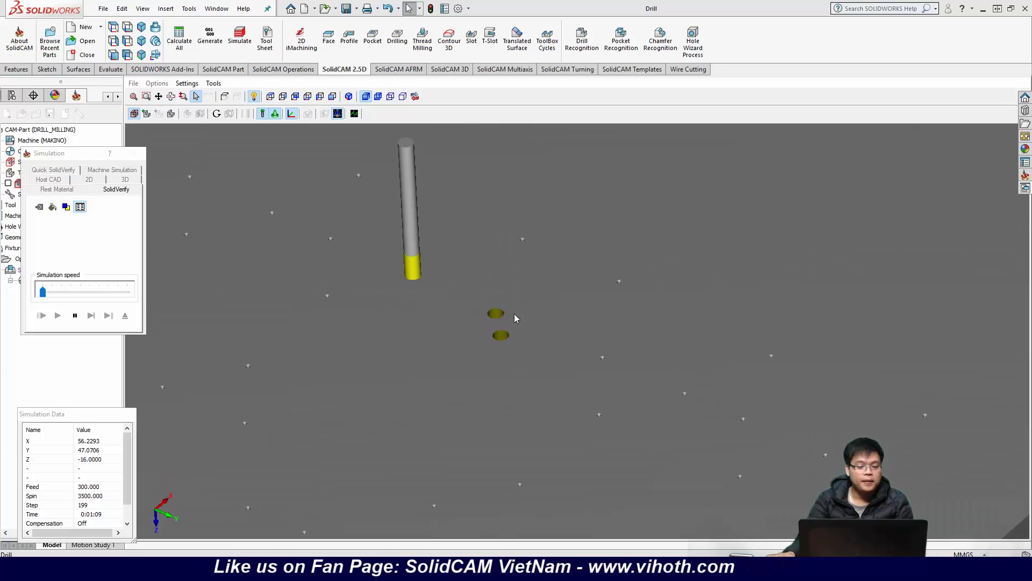
click(75, 315)
click(134, 153)
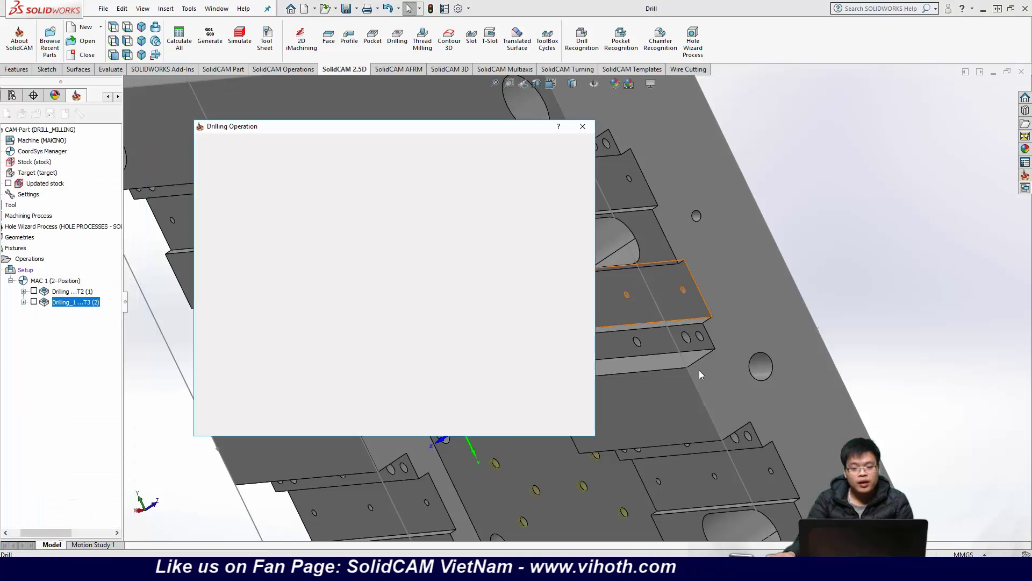
click(582, 129)
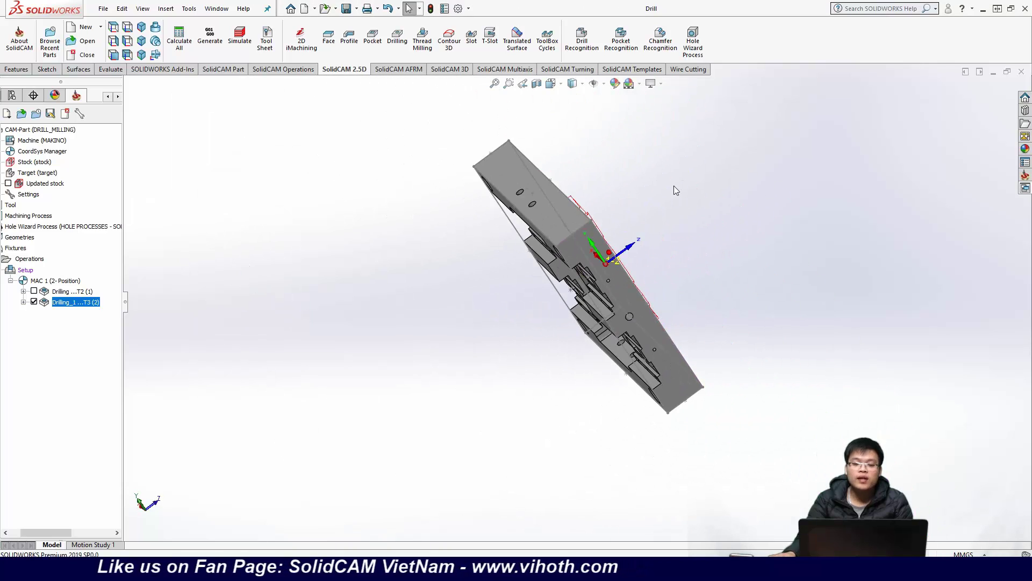
Step: Examine the drilling tool path between the small holes and the surrounding top face and edges of the plate
middle_drag(652, 233, 604, 231)
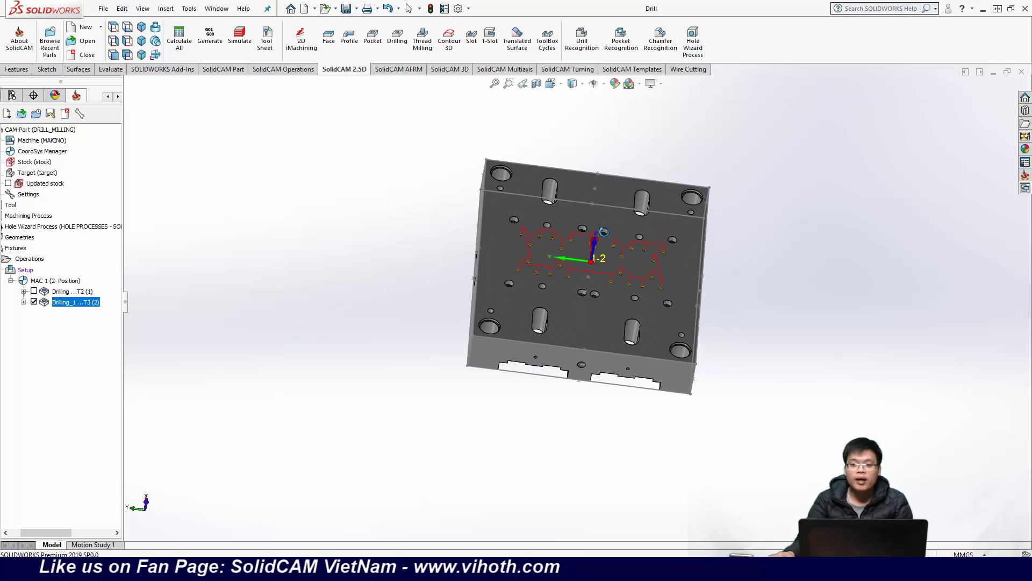
click(480, 214)
middle_drag(794, 421, 754, 408)
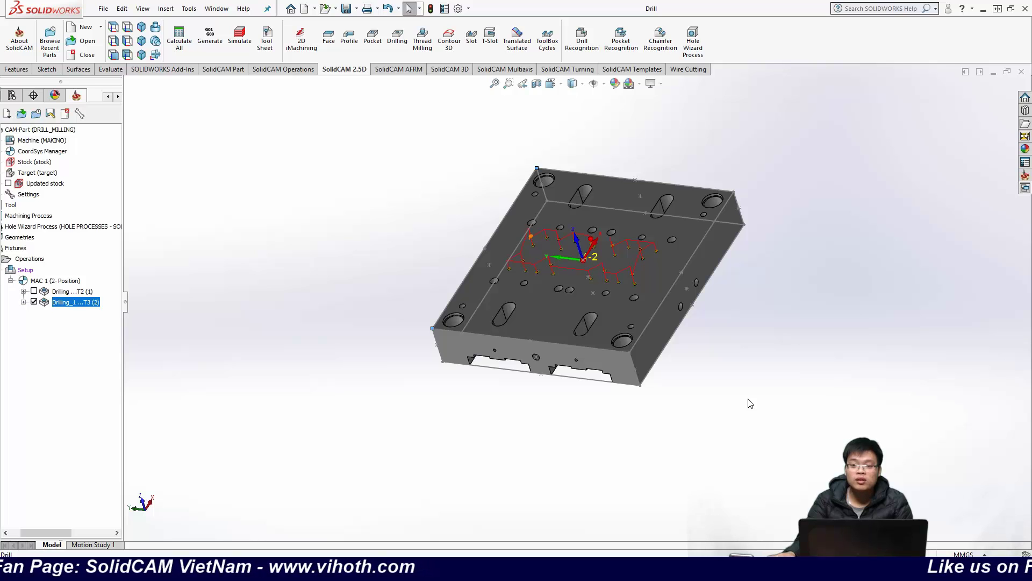
middle_drag(747, 398, 753, 361)
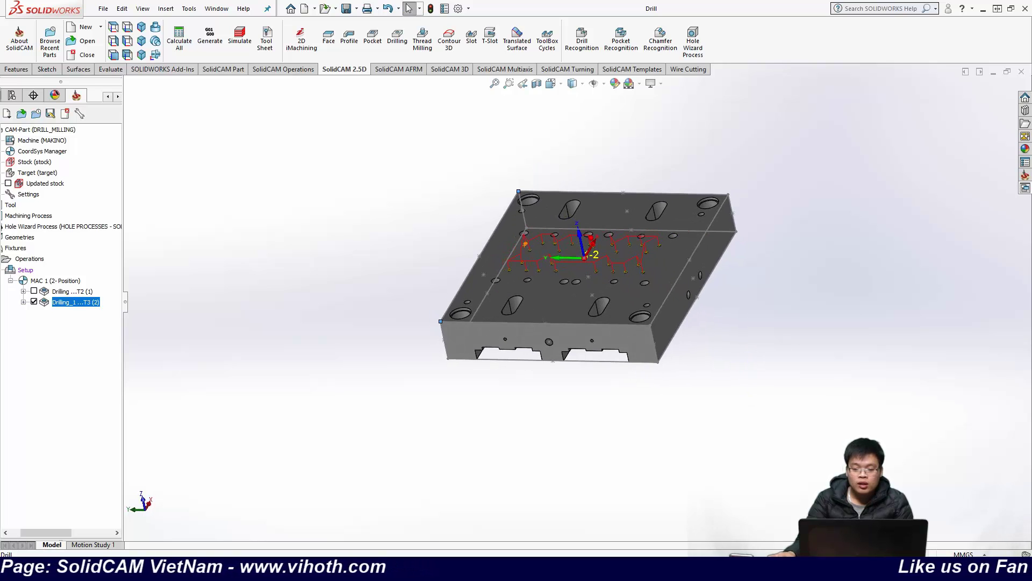
click(679, 275)
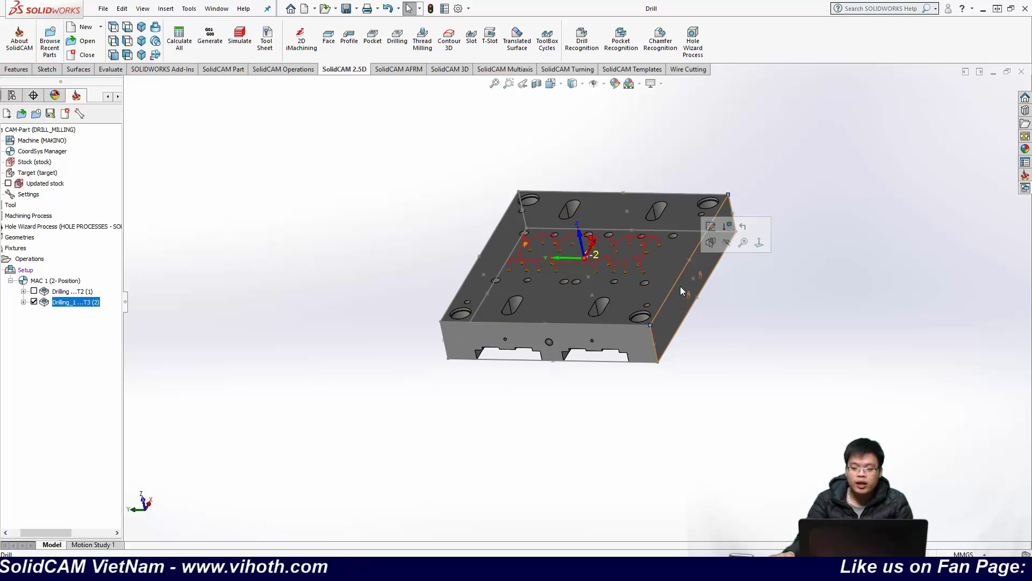
click(785, 308)
scroll(641, 273, down, 5)
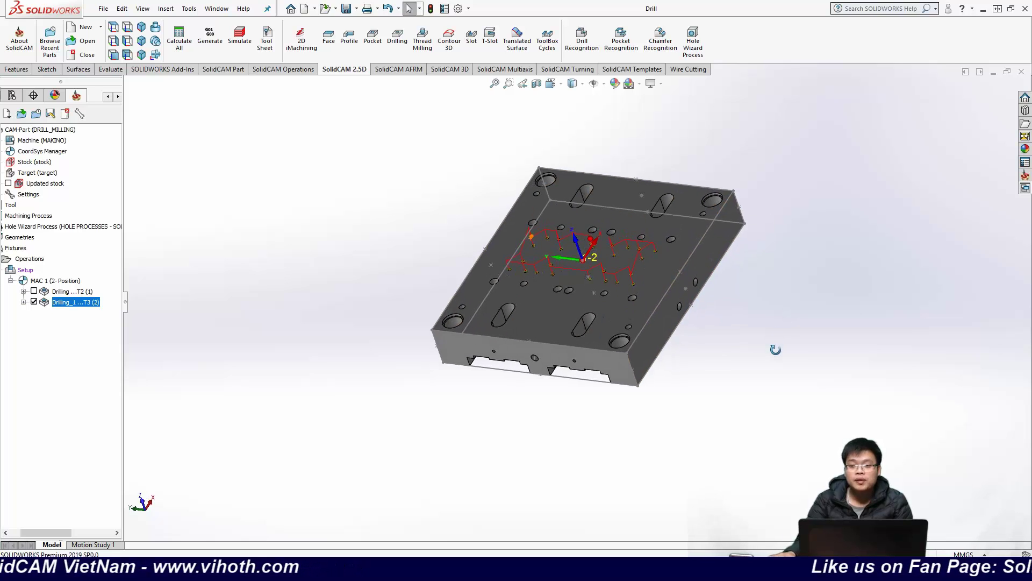
scroll(559, 226, up, 5)
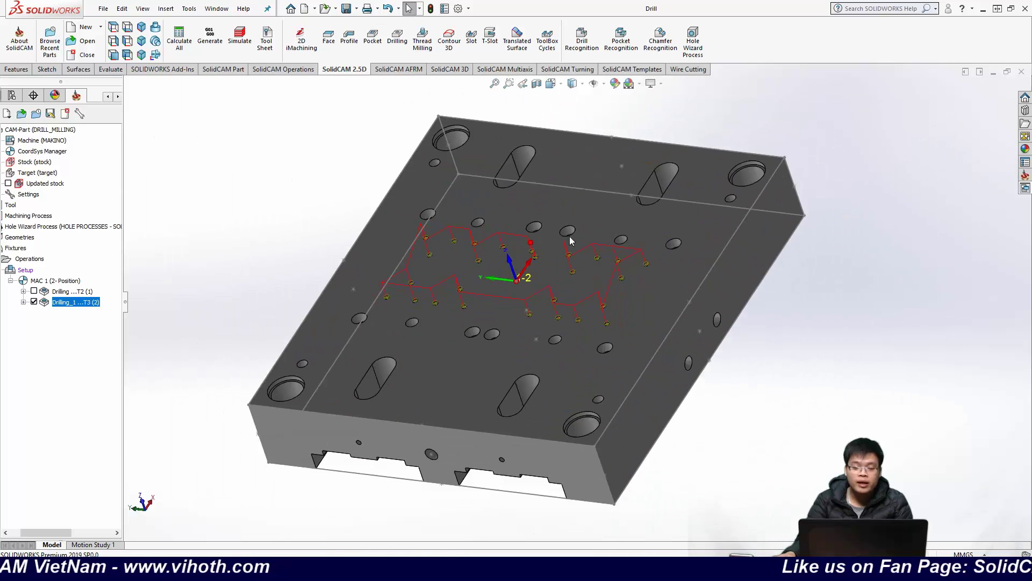
middle_drag(621, 353, 658, 356)
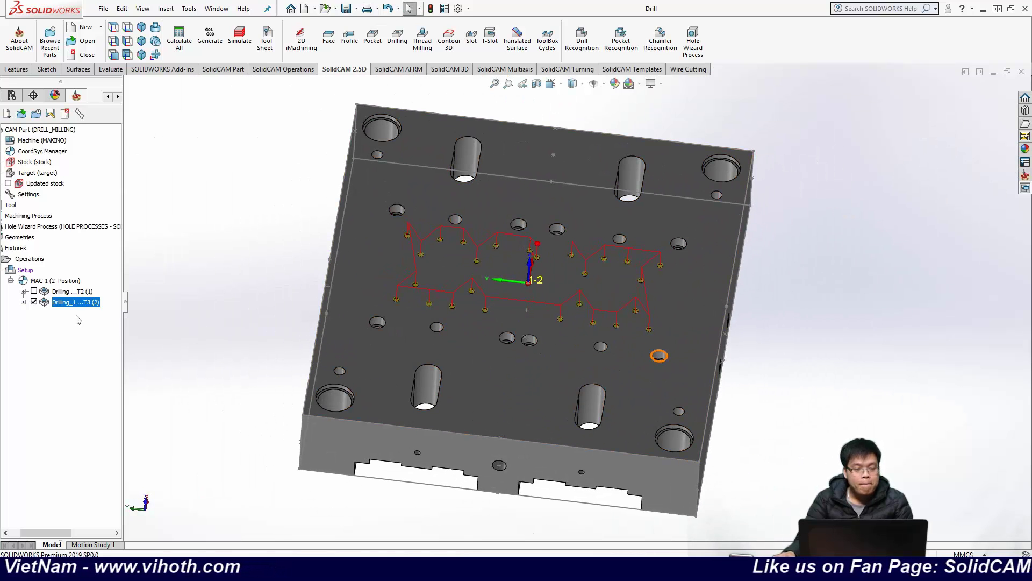
Step: Start a new sketch on the plate's top face
click(360, 214)
click(406, 178)
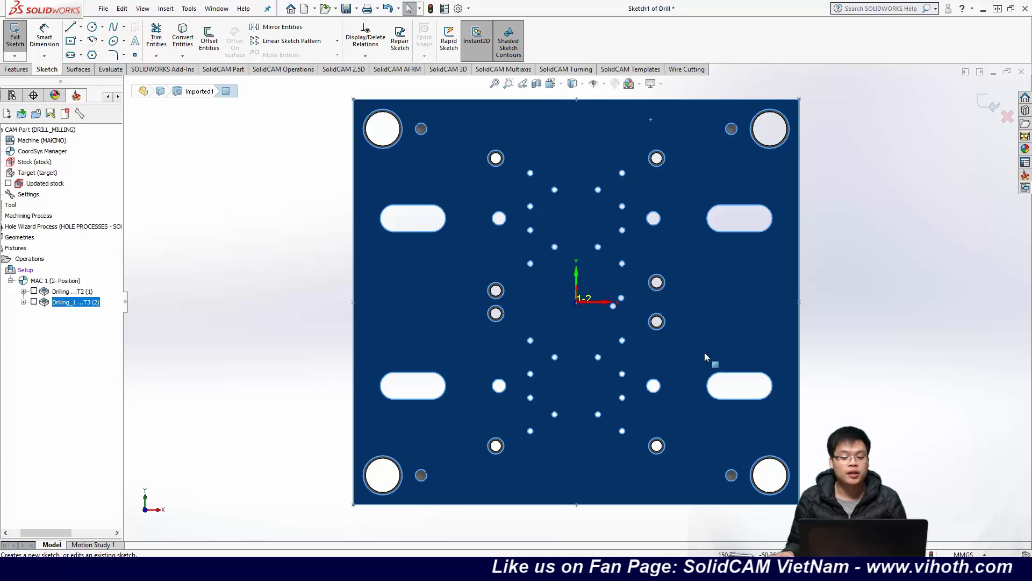
scroll(704, 352, up, 5)
scroll(704, 351, down, 2)
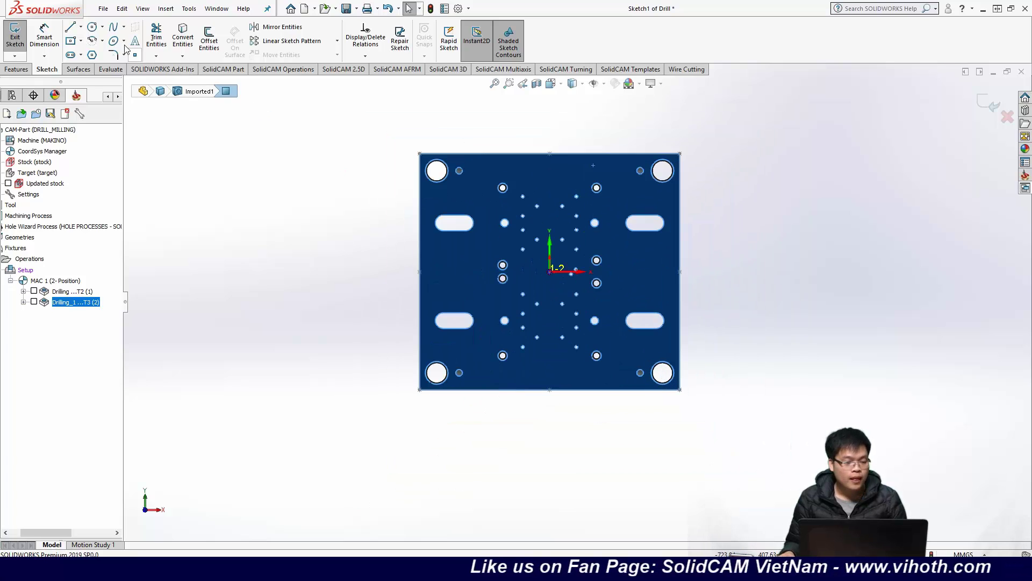
Step: Sketch center rectangles overlapping the plate's edges at the upper-left, upper-right and lower-left small holes, about 52 × 210, 63 × 210 and 47 × 291 mm
click(70, 41)
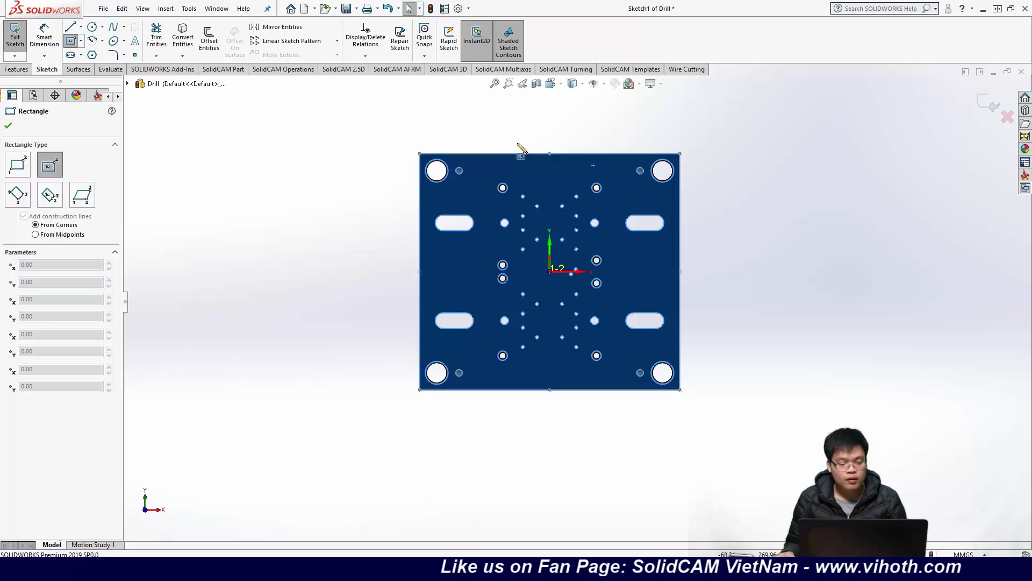
click(469, 133)
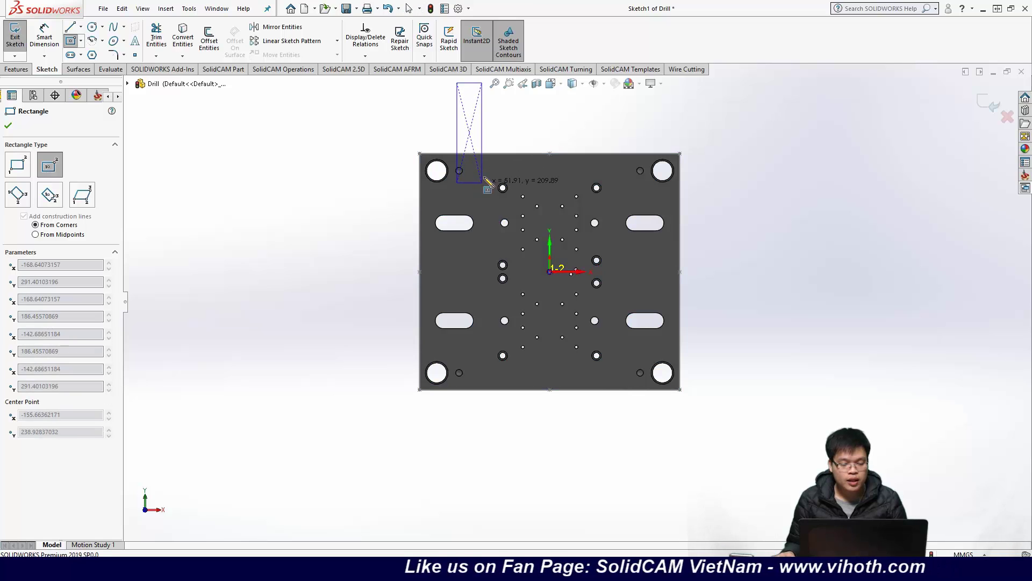
click(482, 183)
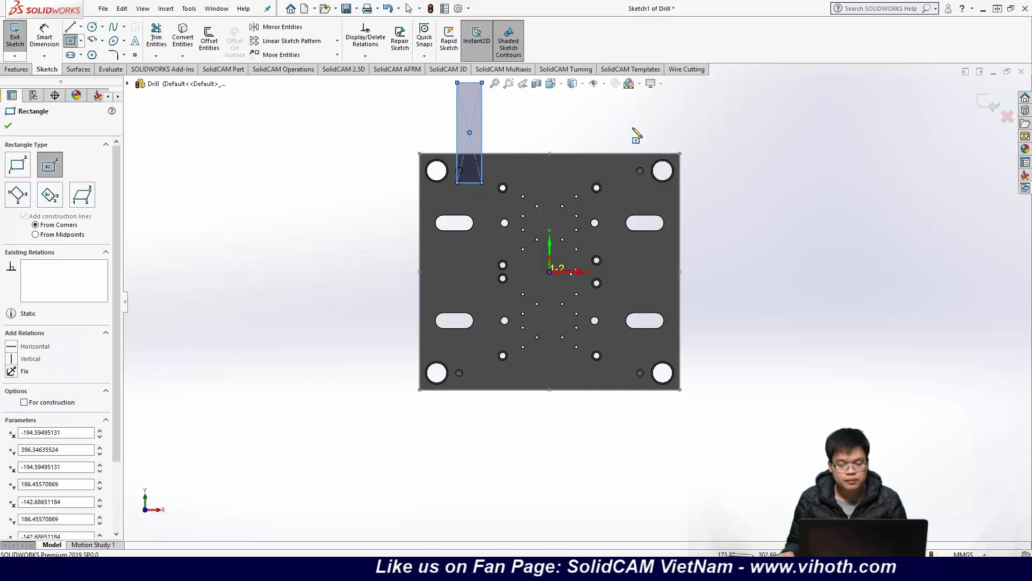
click(634, 133)
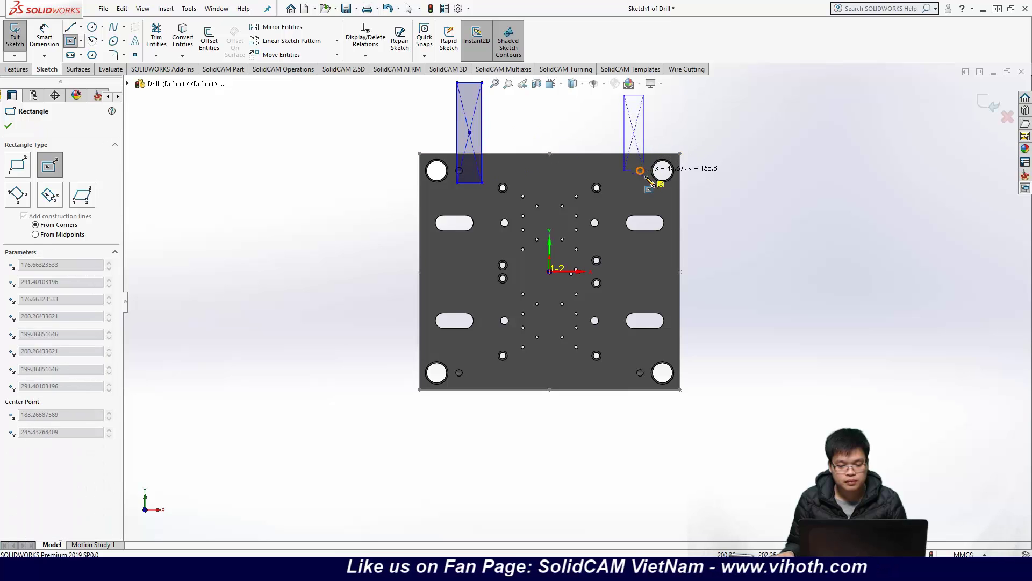
click(649, 182)
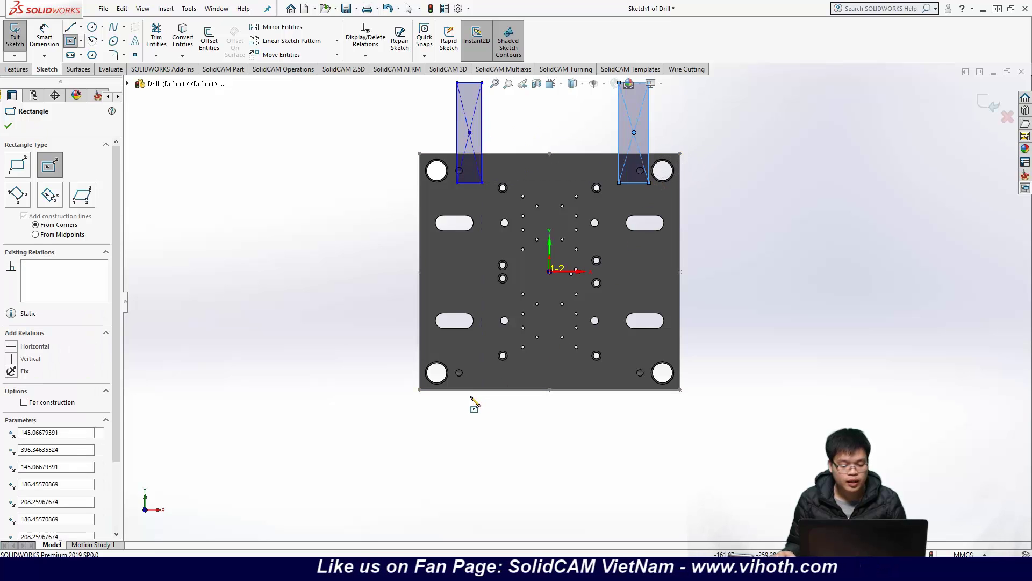
click(467, 436)
click(478, 368)
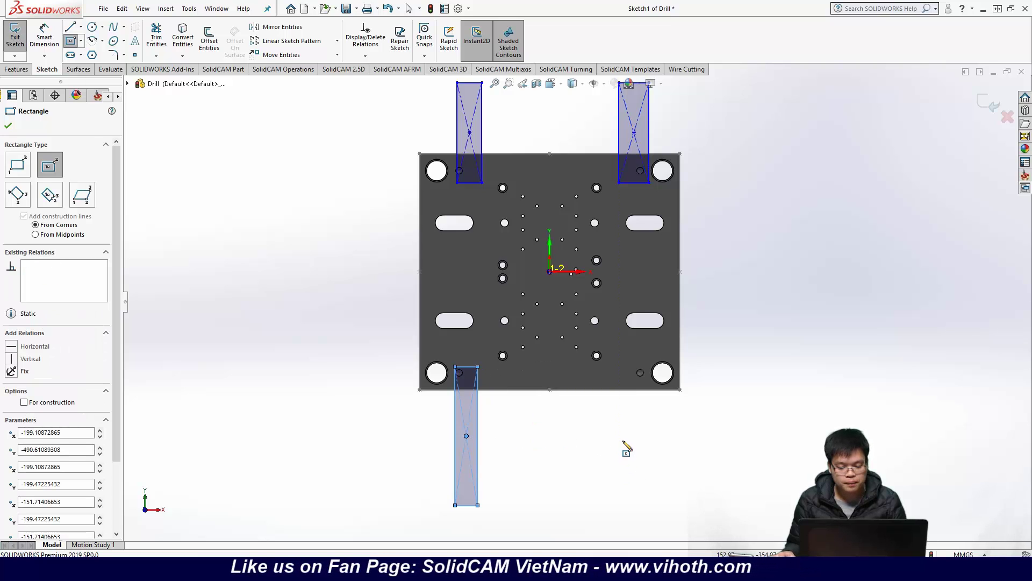
Step: Sketch a fourth vertical center rectangle about 309 mm long overlapping the plate's lower-right corner and finish the rectangle command
click(618, 440)
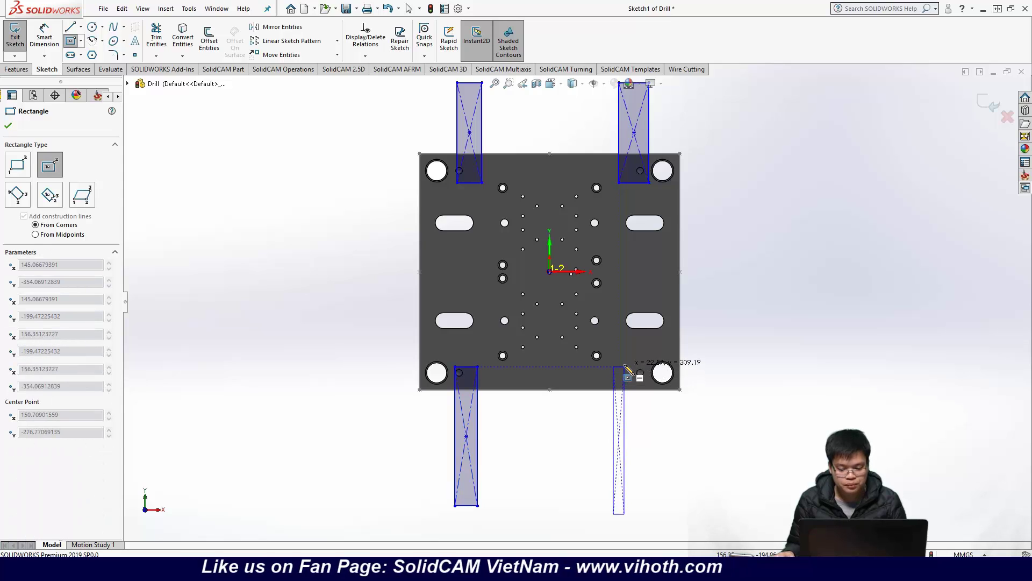
click(635, 367)
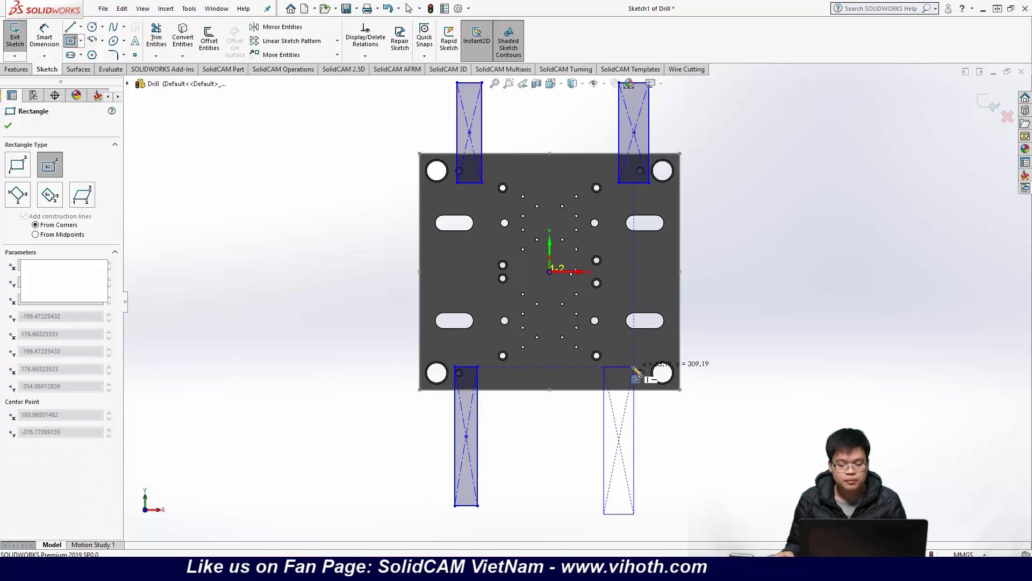
click(8, 126)
Step: Extrude the four clamp rectangles 70 mm blind from the sketch plane as separate bodies without merging the result
click(18, 69)
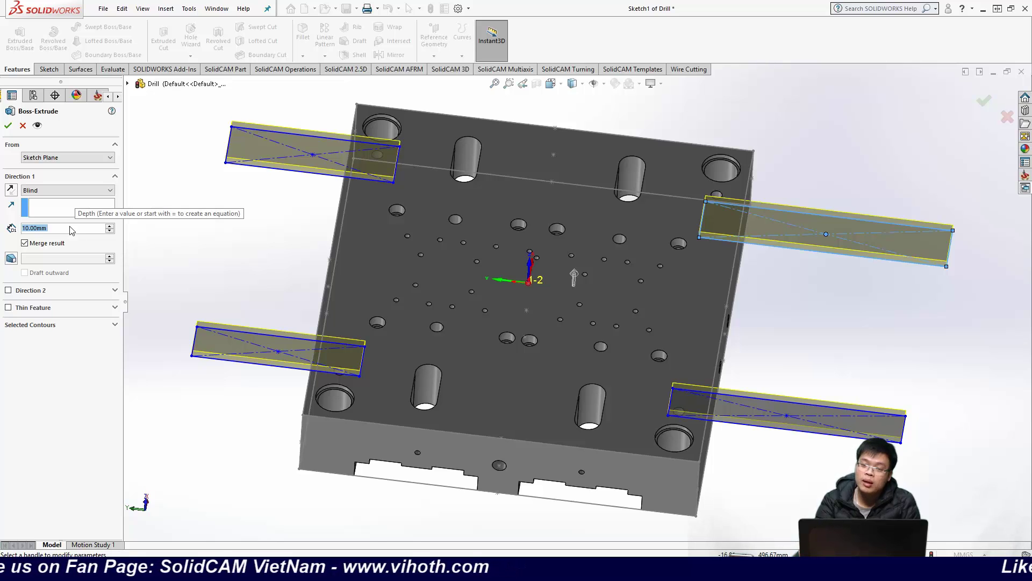
text(70)
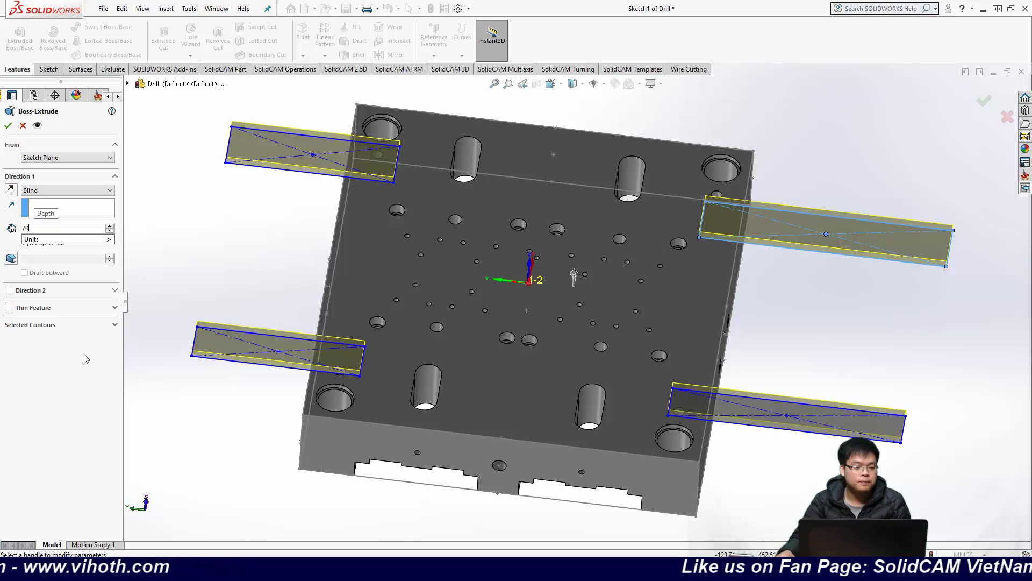
click(8, 126)
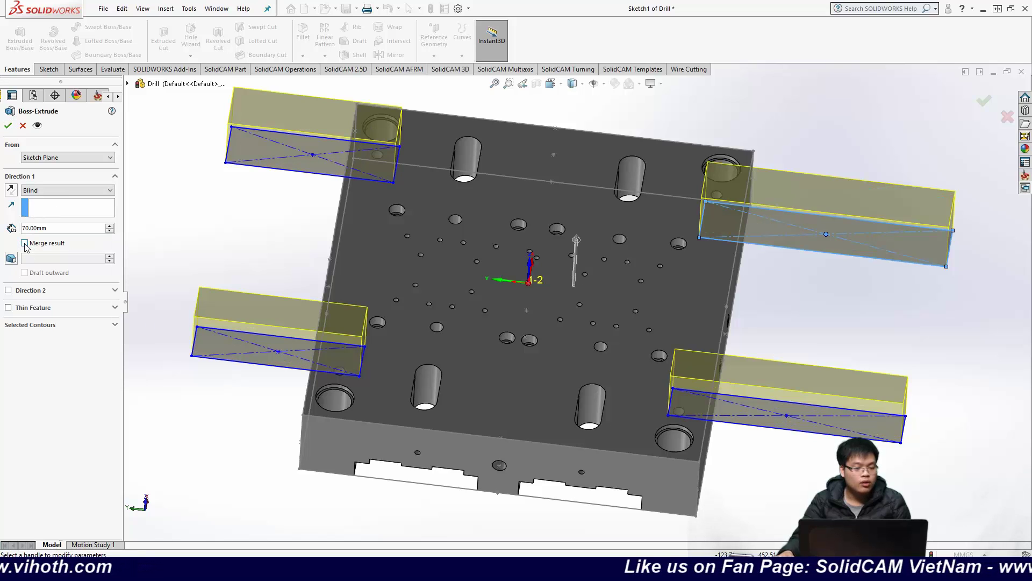
click(8, 127)
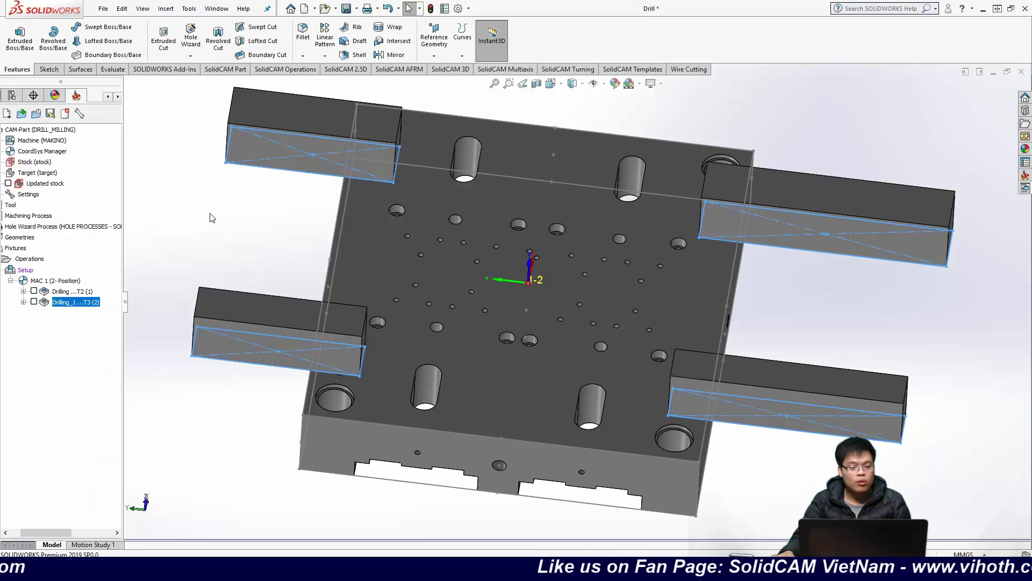
Step: Edit the machine setup and define a new clamping fixture from the four extruded clamp solids
right_click(24, 271)
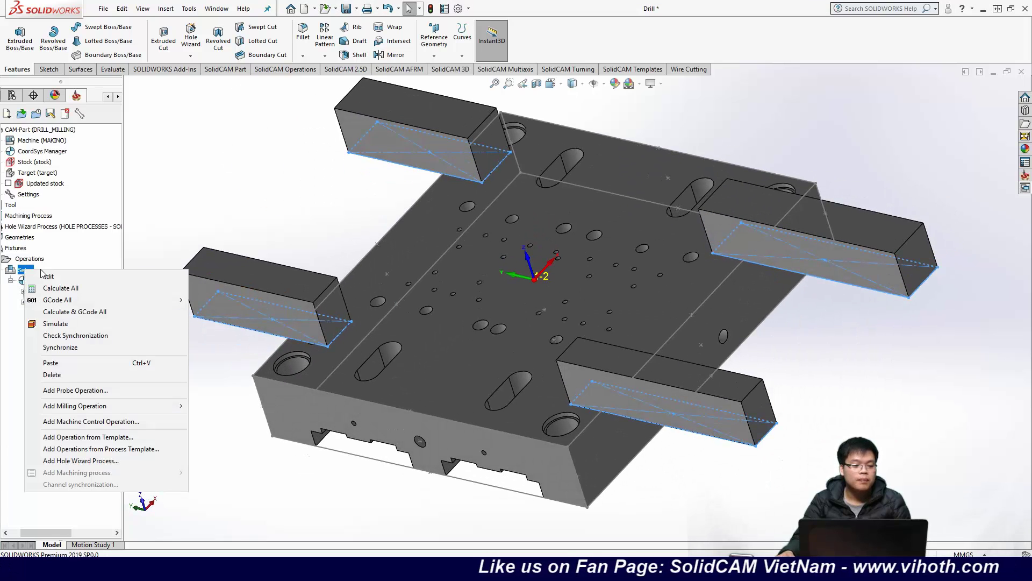
click(48, 277)
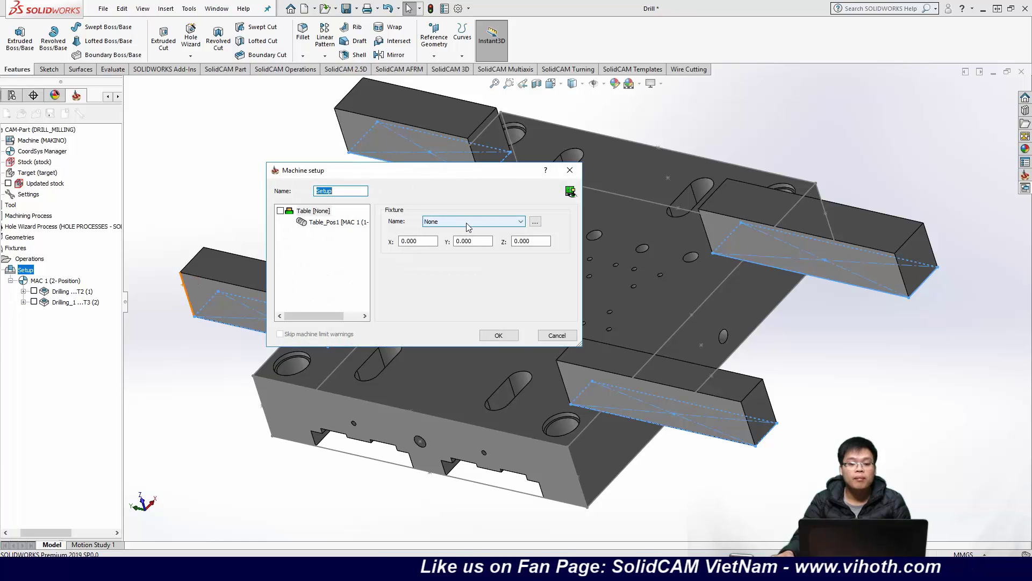
click(468, 223)
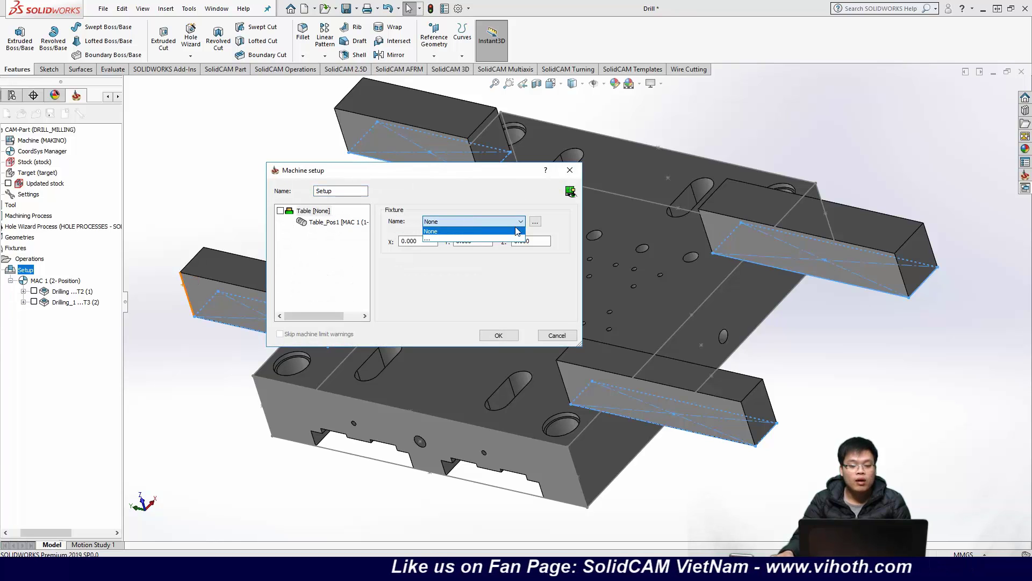
click(505, 240)
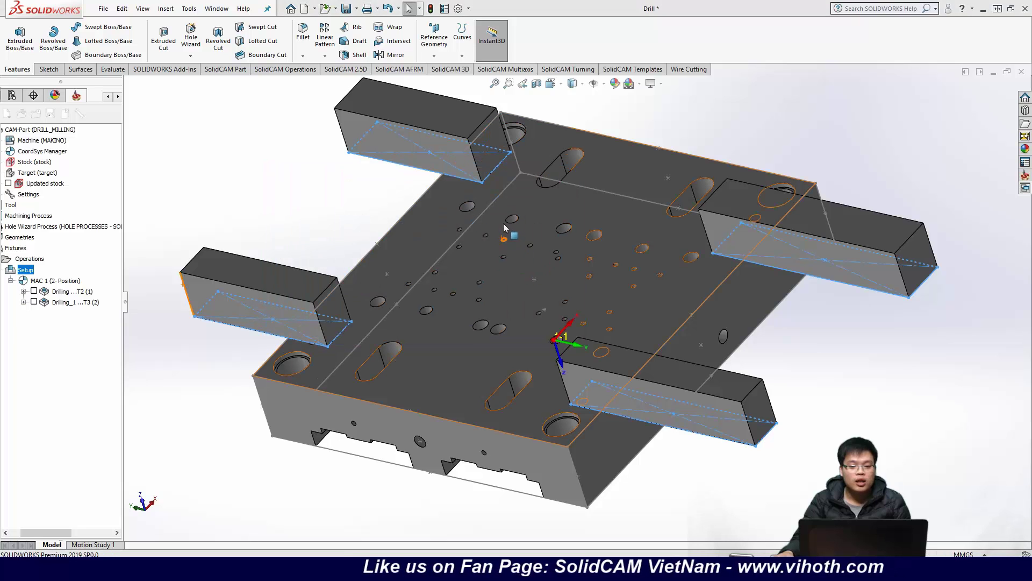
click(366, 105)
click(248, 265)
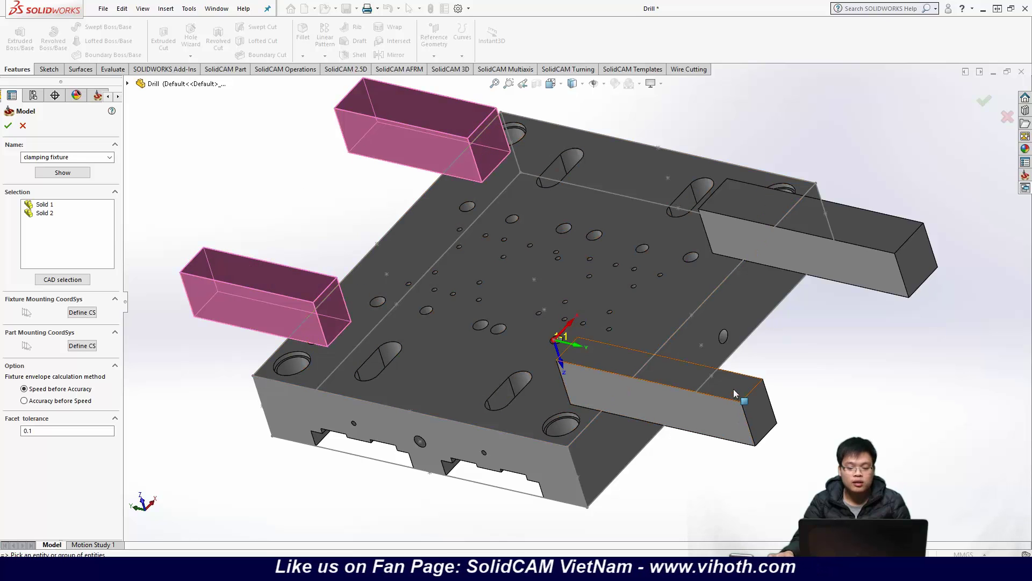
click(736, 395)
click(871, 239)
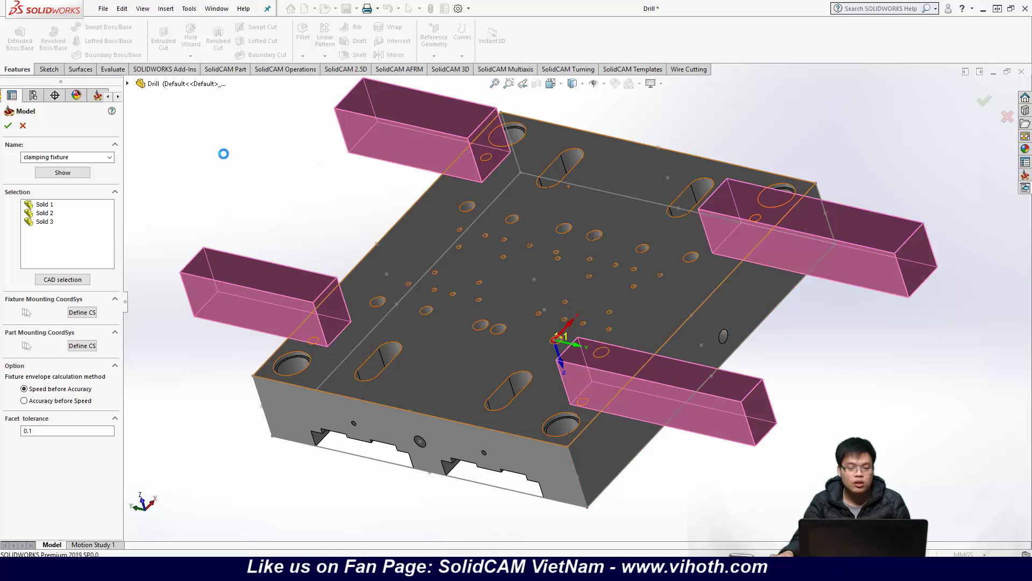
key(Return)
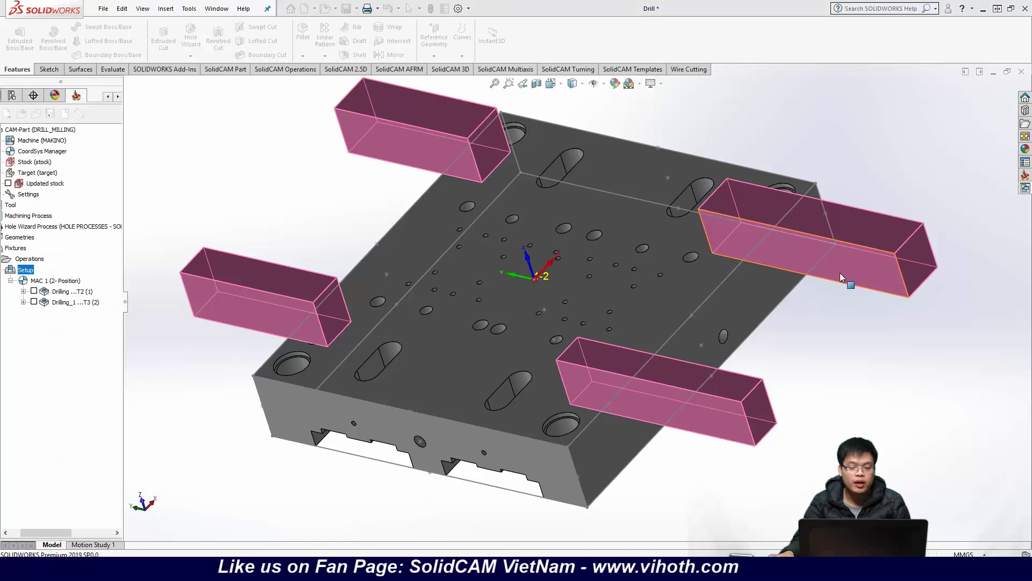
Step: Check the home position options of the first table position, then return to the table's clamping fixture settings
click(333, 222)
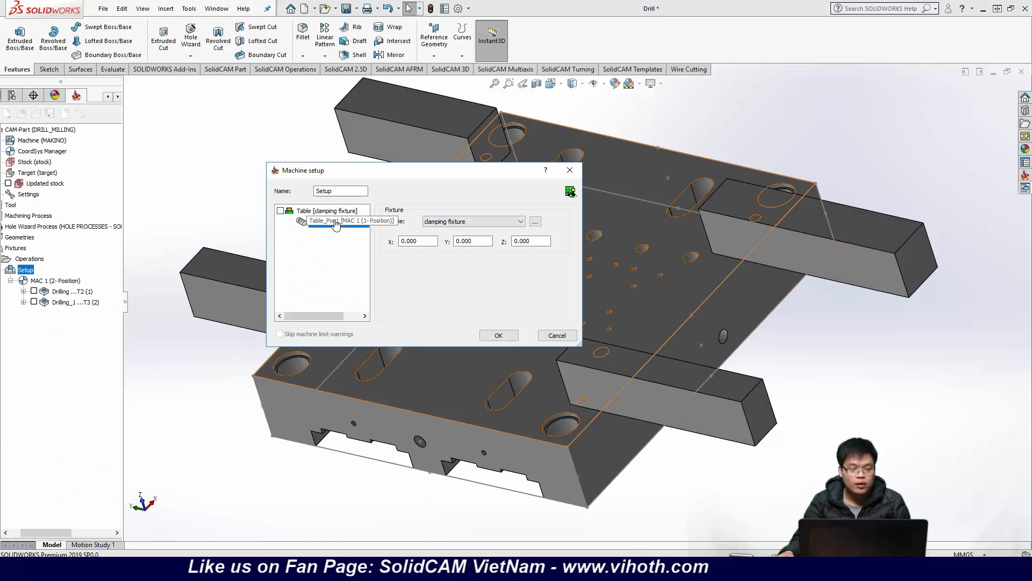
click(473, 216)
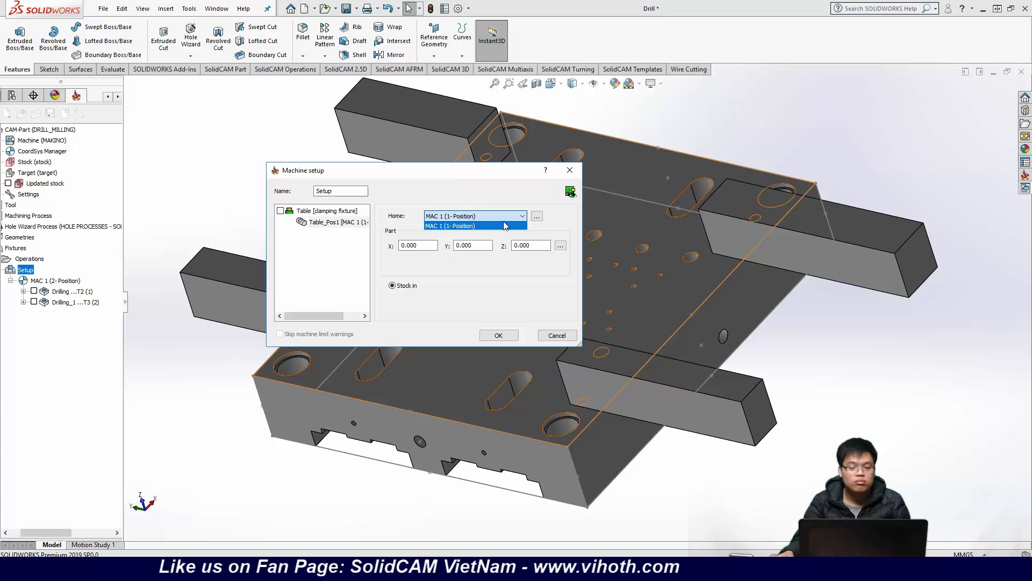
click(540, 226)
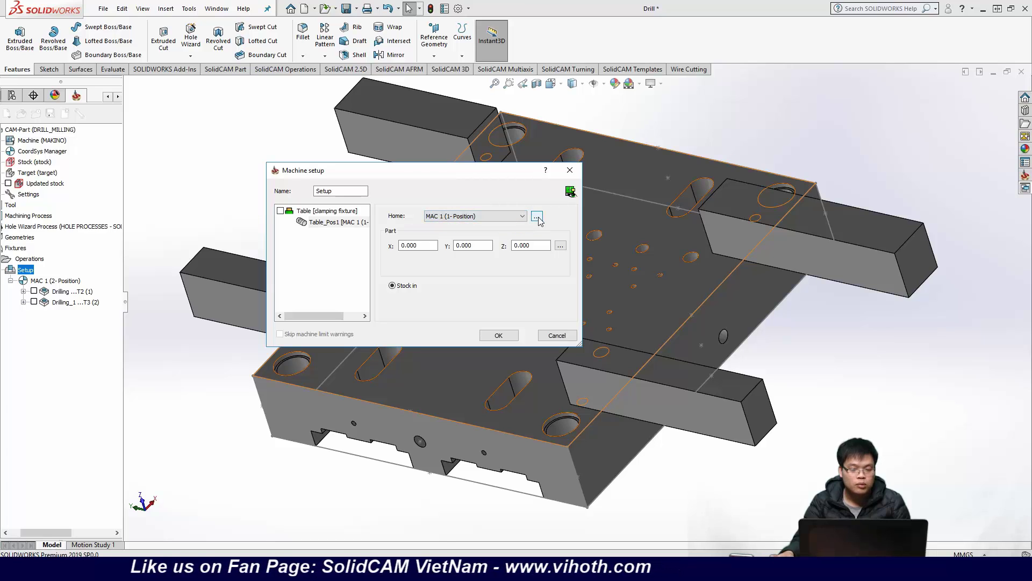
click(327, 210)
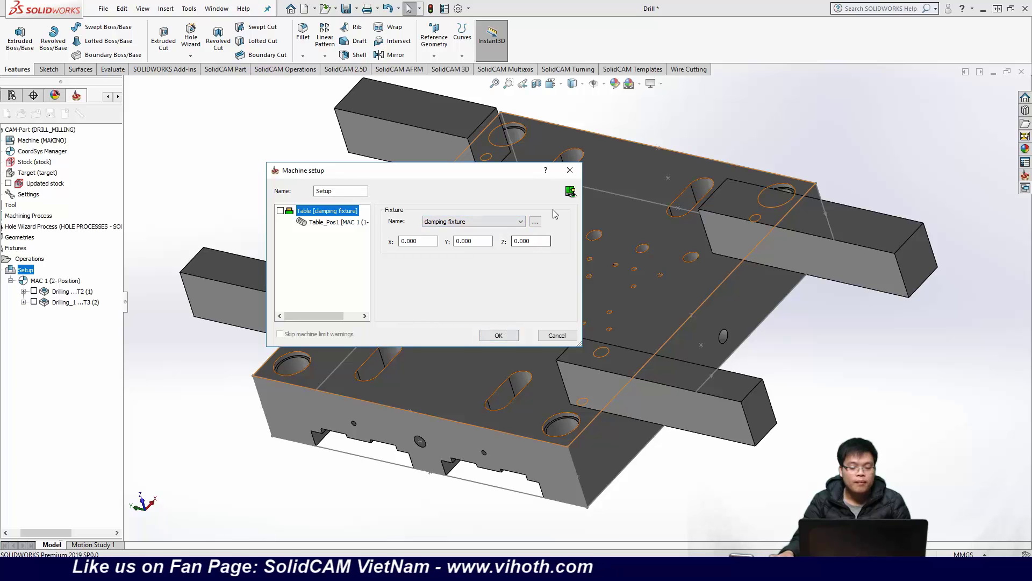
Step: Inspect the plate and clamps from several angles in the machine preview and accept the machine setup
click(570, 192)
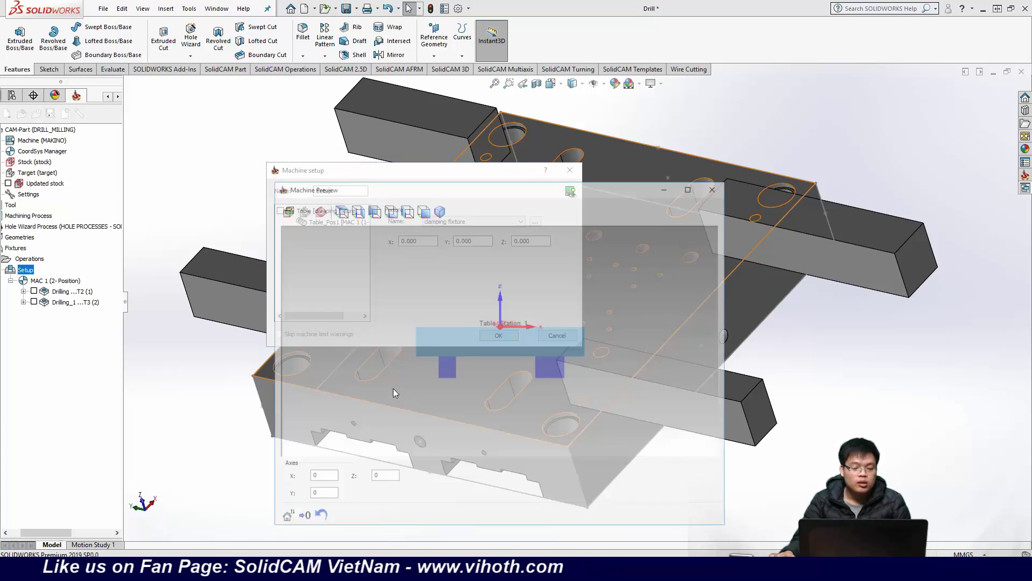
mouse_move(639, 252)
mouse_down()
mouse_move(631, 223)
mouse_move(535, 326)
mouse_move(602, 296)
mouse_move(608, 266)
mouse_move(634, 256)
mouse_up()
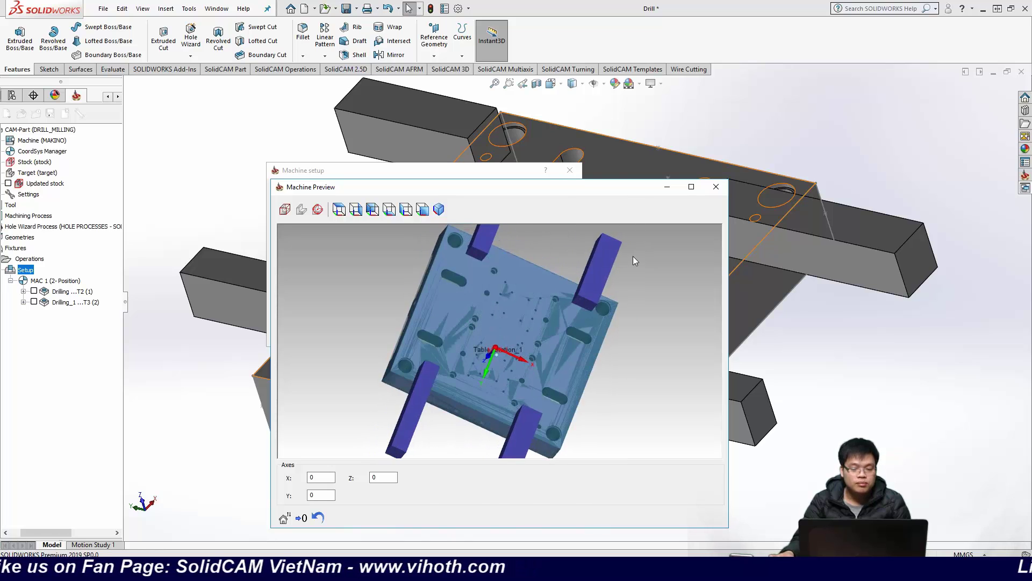
drag(595, 373, 581, 339)
scroll(516, 384, up, 3)
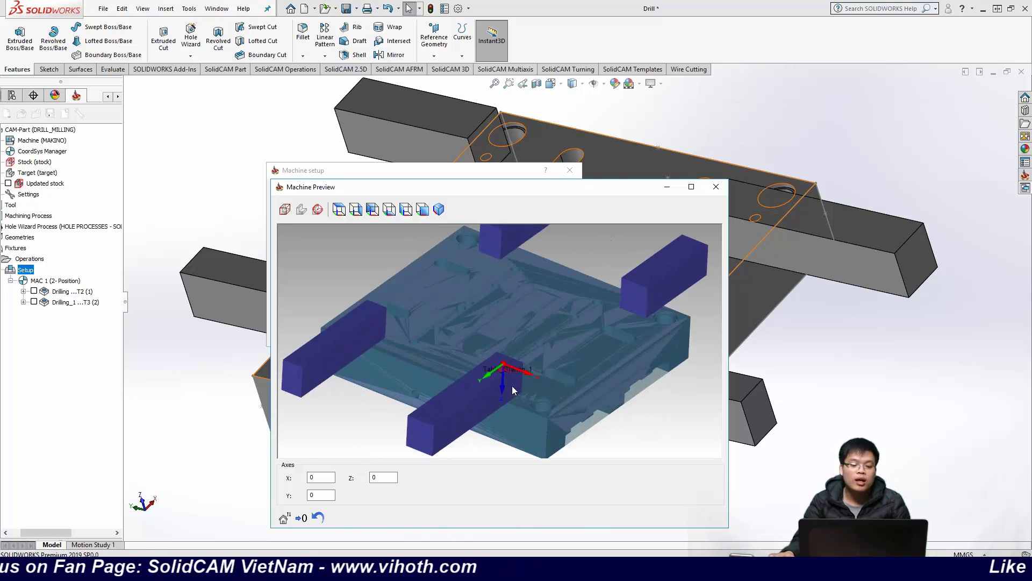
scroll(546, 360, up, 3)
scroll(543, 357, down, 5)
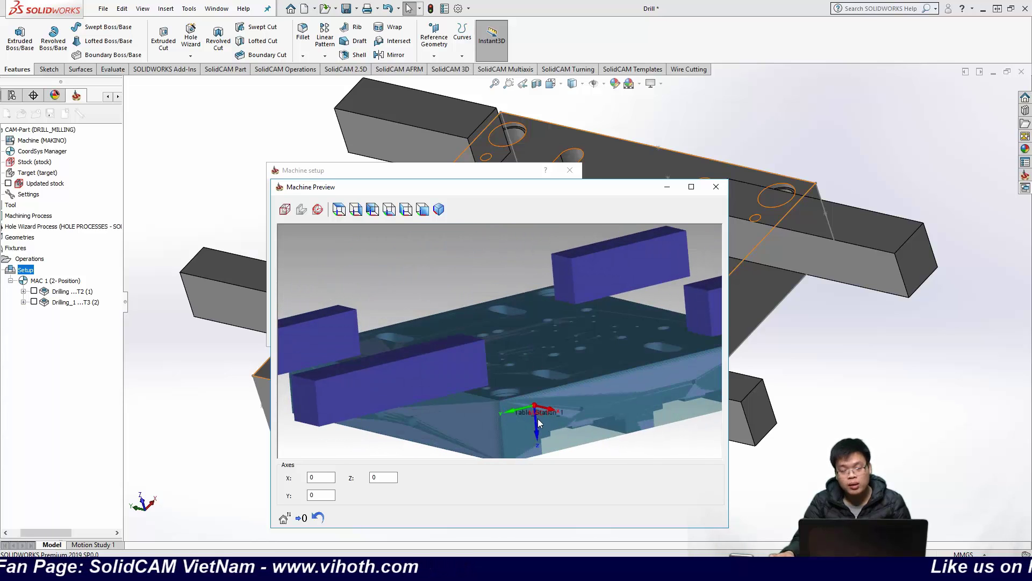
middle_drag(588, 348, 556, 328)
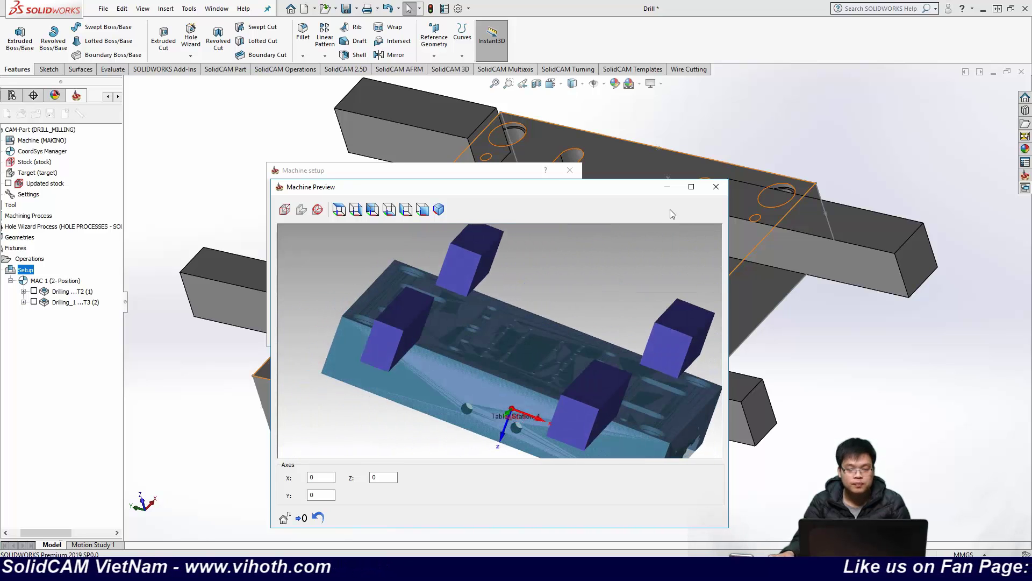
click(716, 186)
click(498, 337)
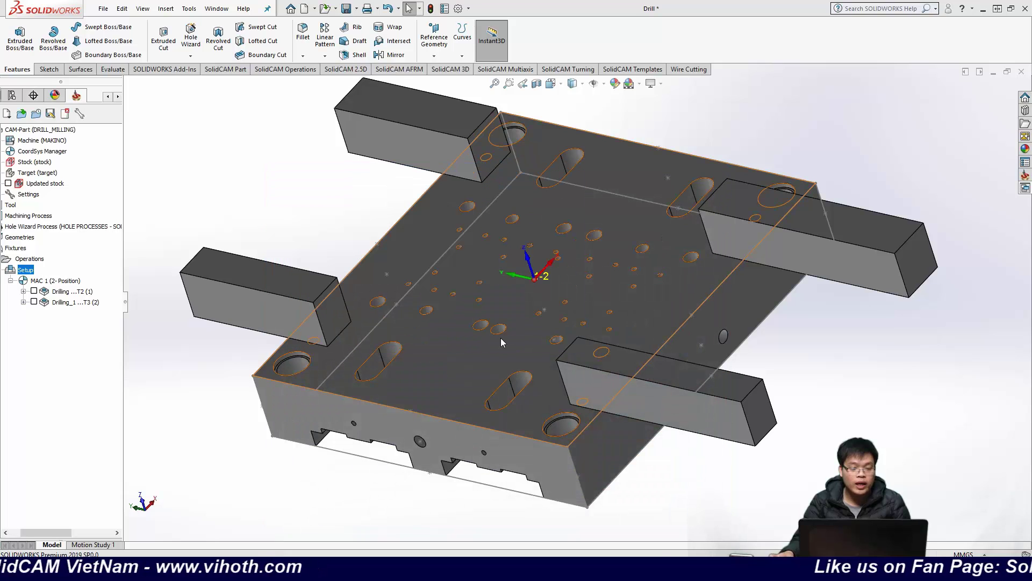
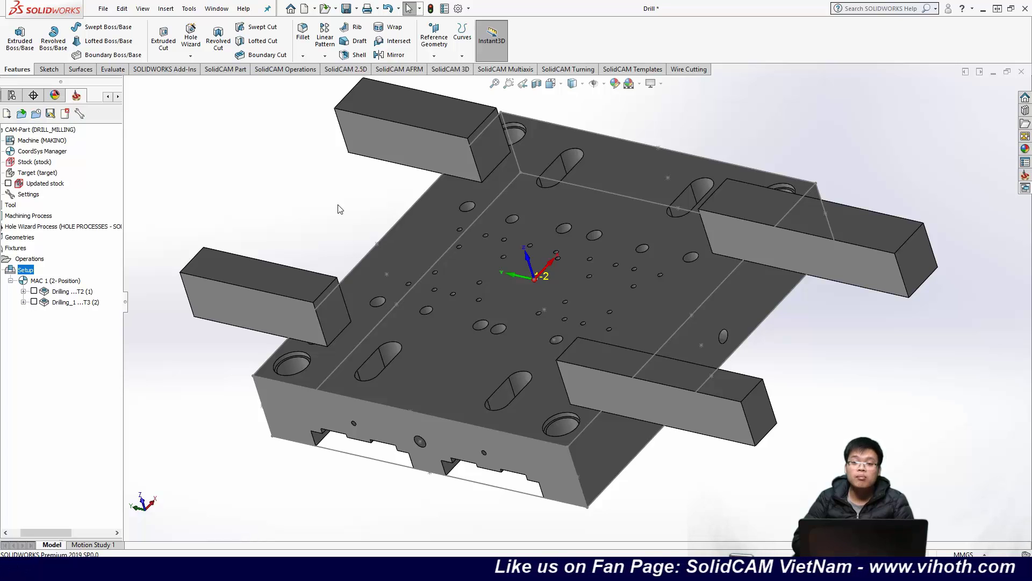
Step: Simulate the Drilling_1 operation with T3 in SolidVerify and raise the simulation speed to maximum
right_click(47, 302)
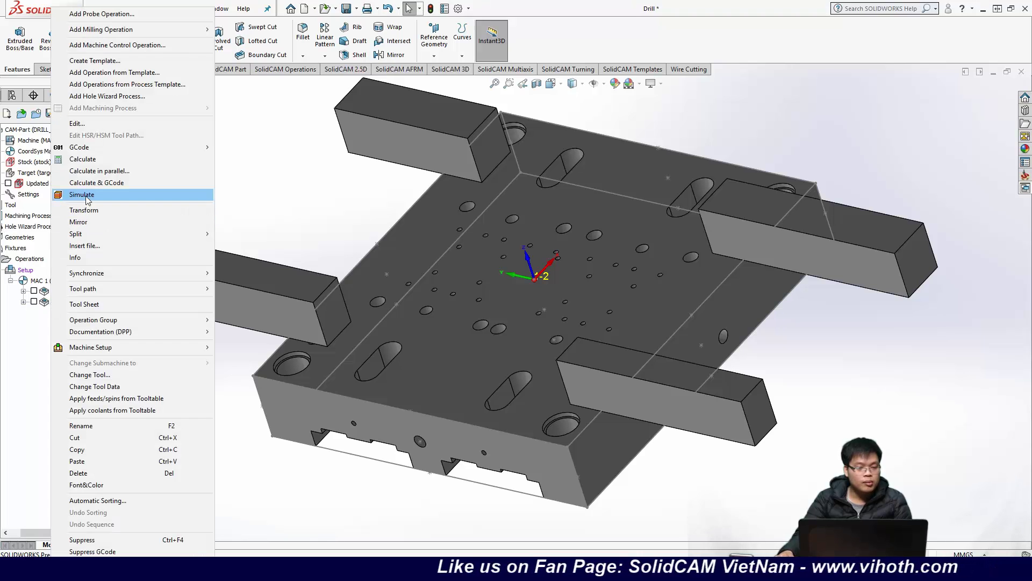
click(94, 194)
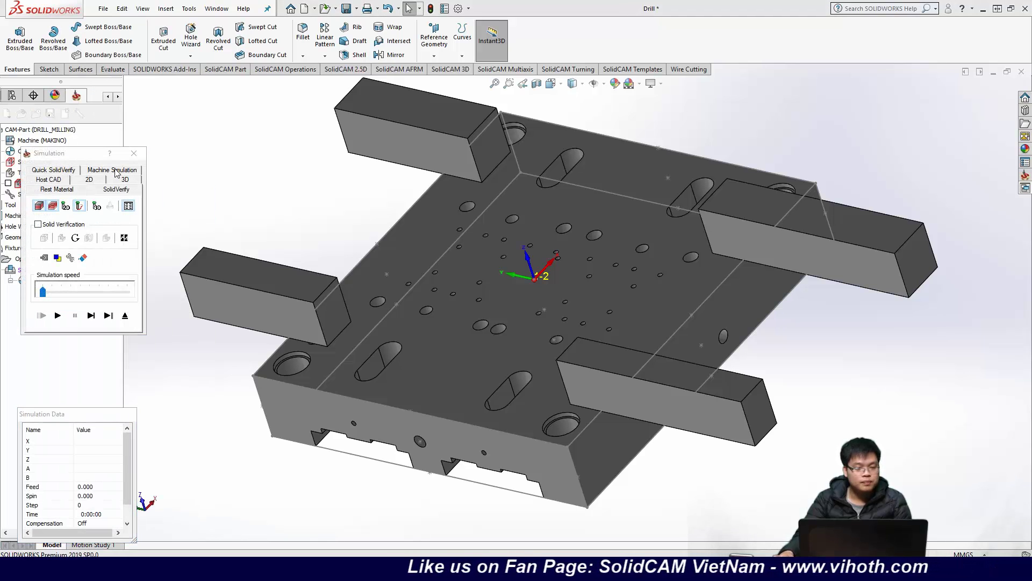
click(115, 170)
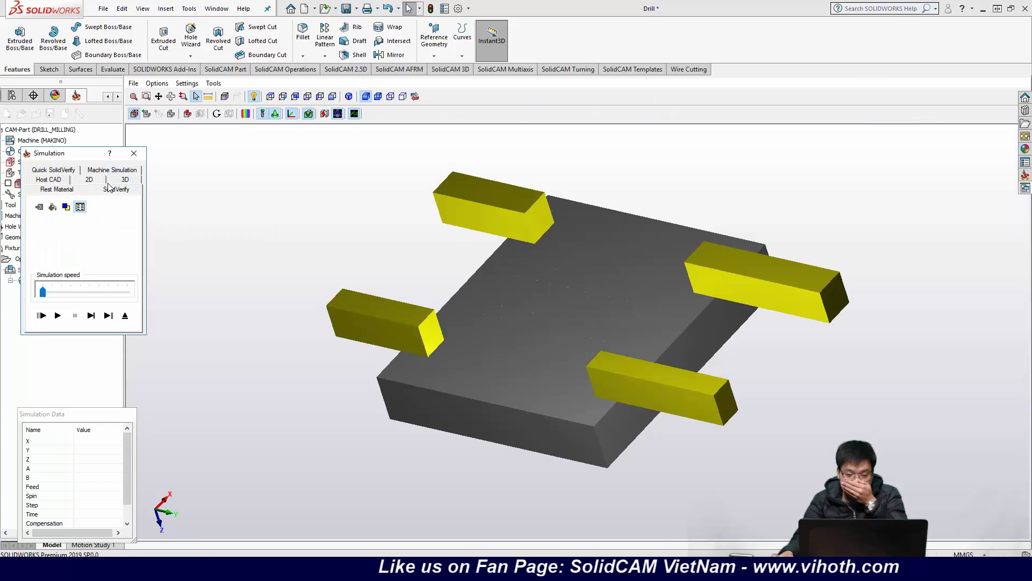
mouse_move(496, 299)
middle_down()
mouse_move(511, 282)
mouse_move(500, 279)
mouse_move(504, 307)
mouse_move(502, 271)
mouse_move(504, 302)
middle_up()
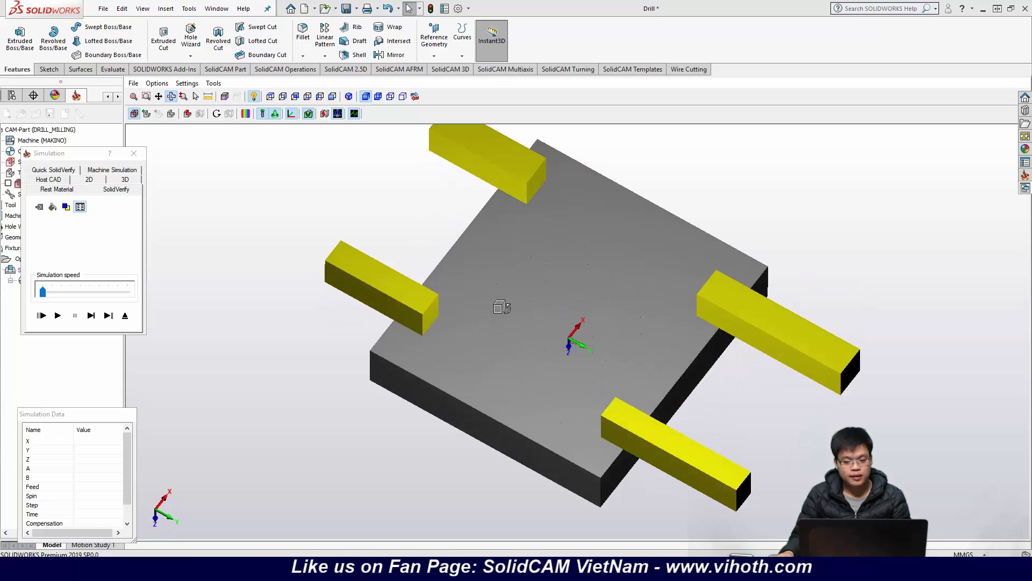
click(57, 315)
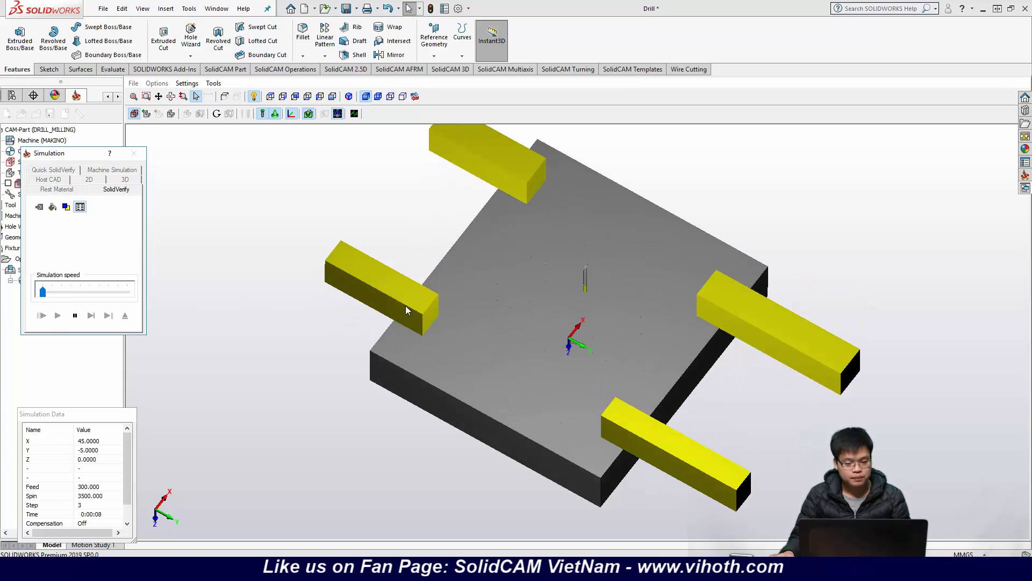
middle_drag(405, 305, 449, 302)
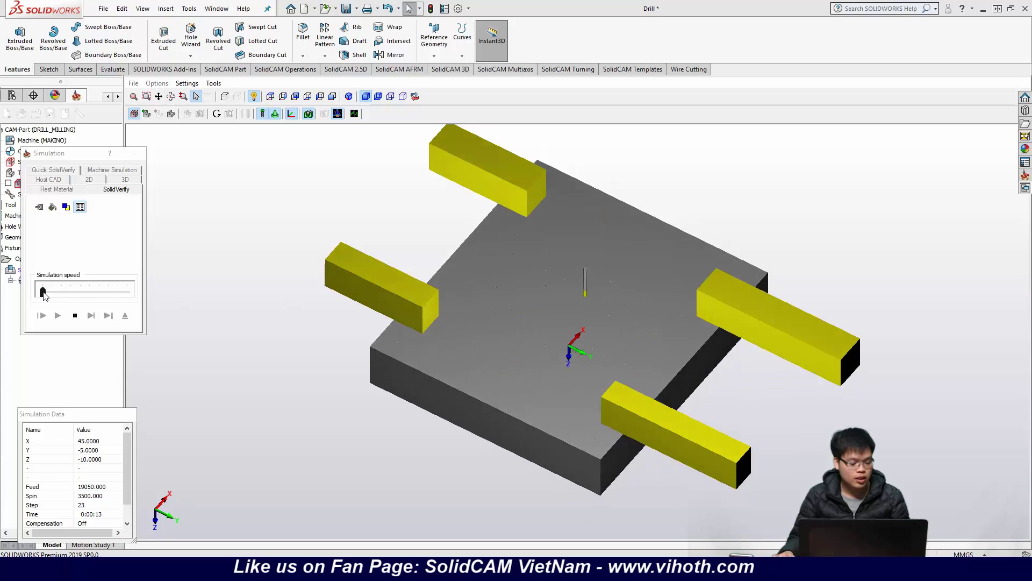
drag(42, 292, 126, 296)
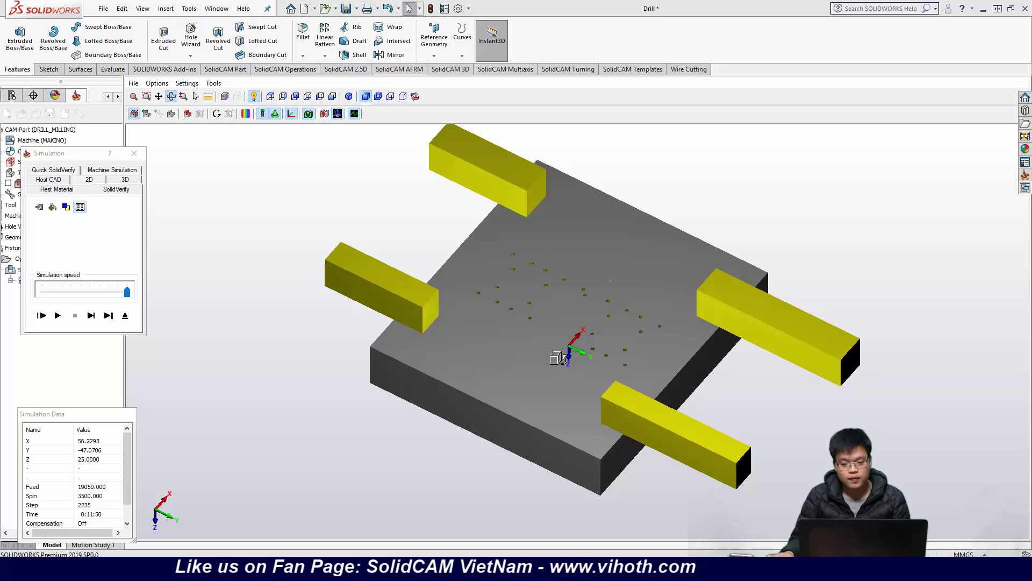
Step: Examine the drilled holes and clamps from several angles, then close the simulation
mouse_move(560, 355)
middle_down()
mouse_move(558, 371)
mouse_move(554, 339)
mouse_move(559, 349)
middle_up()
mouse_move(512, 228)
middle_down()
mouse_move(512, 247)
mouse_move(511, 220)
middle_up()
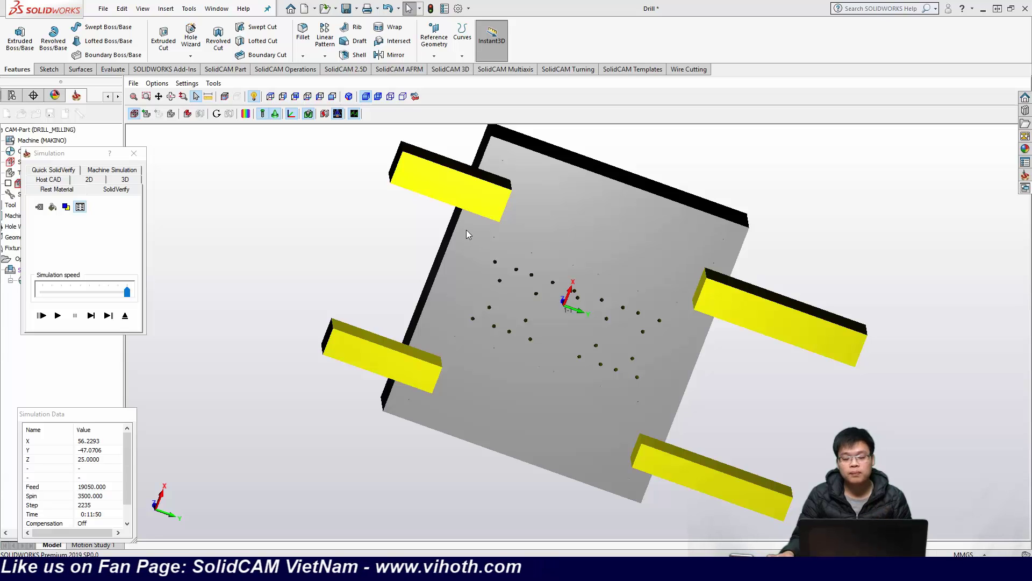
middle_drag(528, 215, 517, 246)
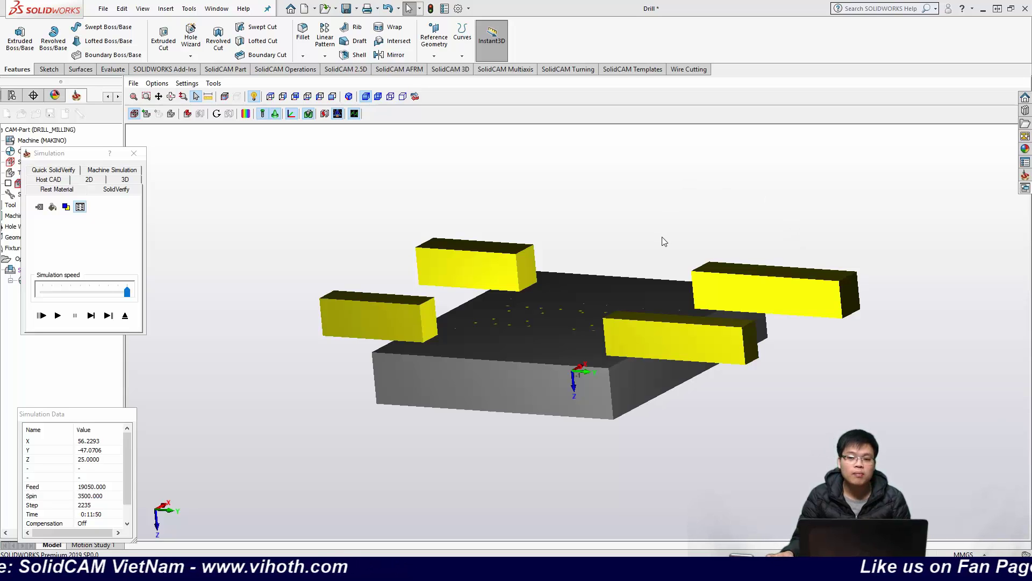
click(196, 96)
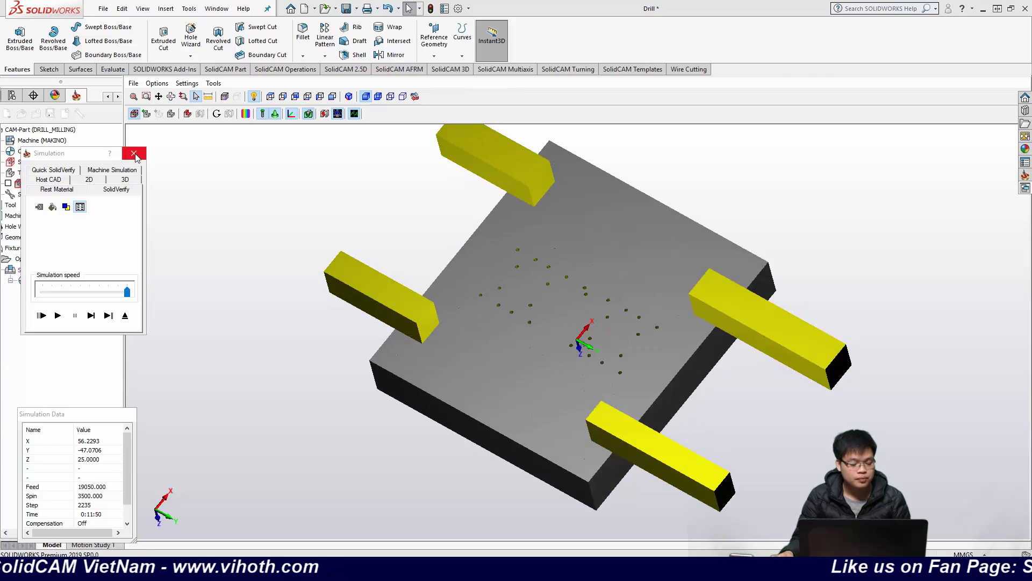
click(134, 154)
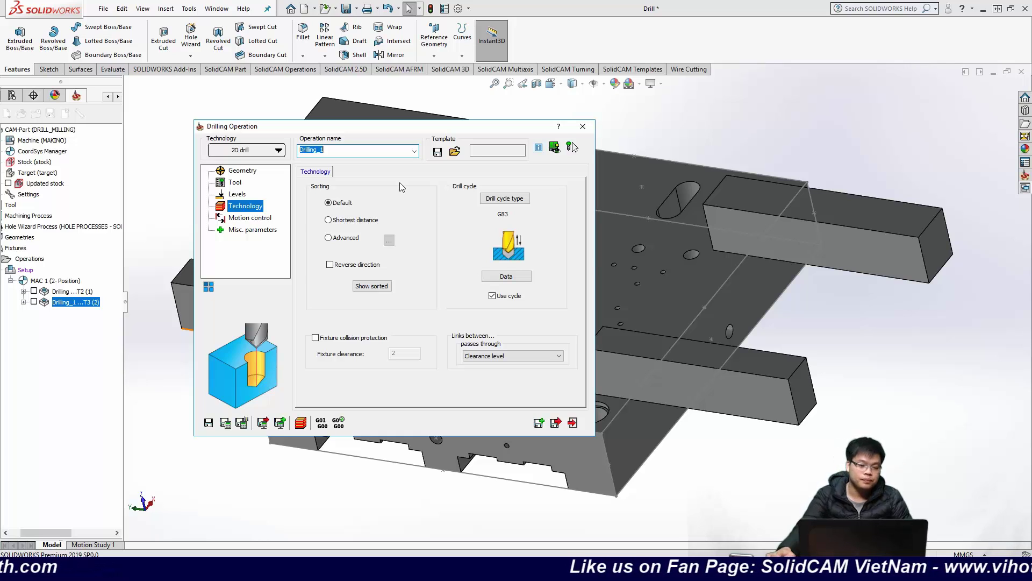
Step: Set the Drilling_1 depth type to Cutter tip with a drill depth delta of 0, then save and calculate the operation
click(237, 195)
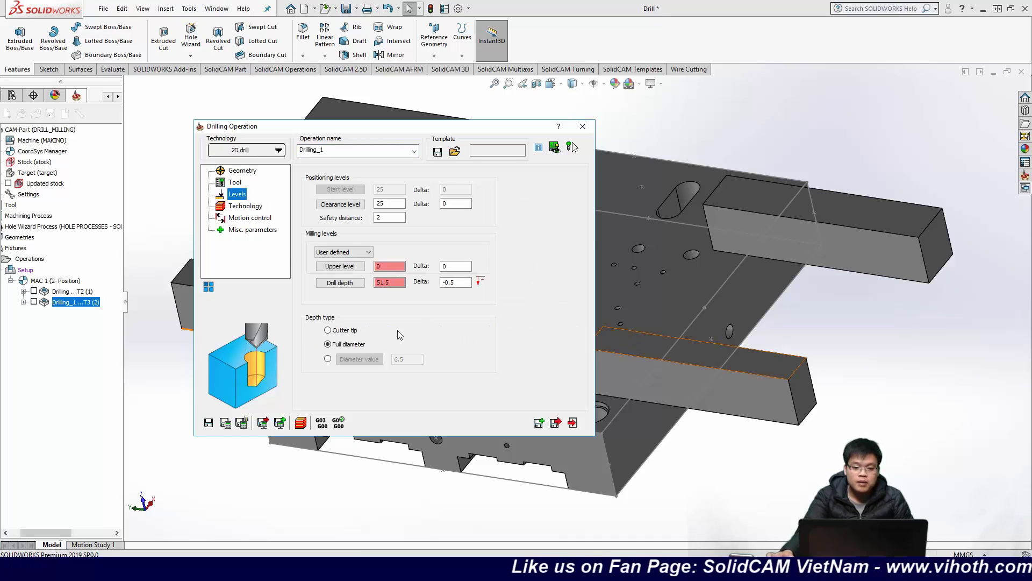
click(327, 330)
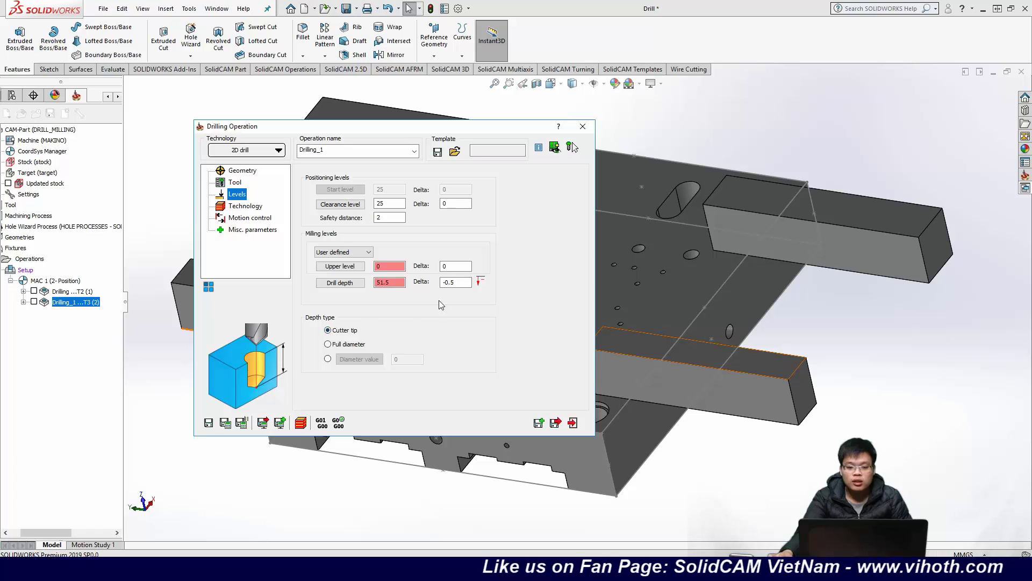
drag(469, 283, 441, 282)
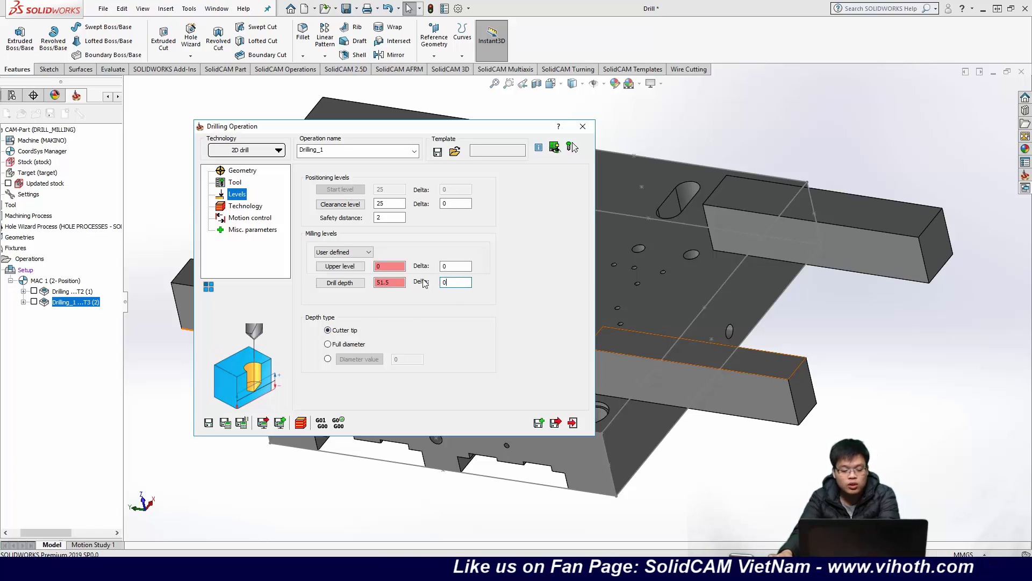
click(244, 206)
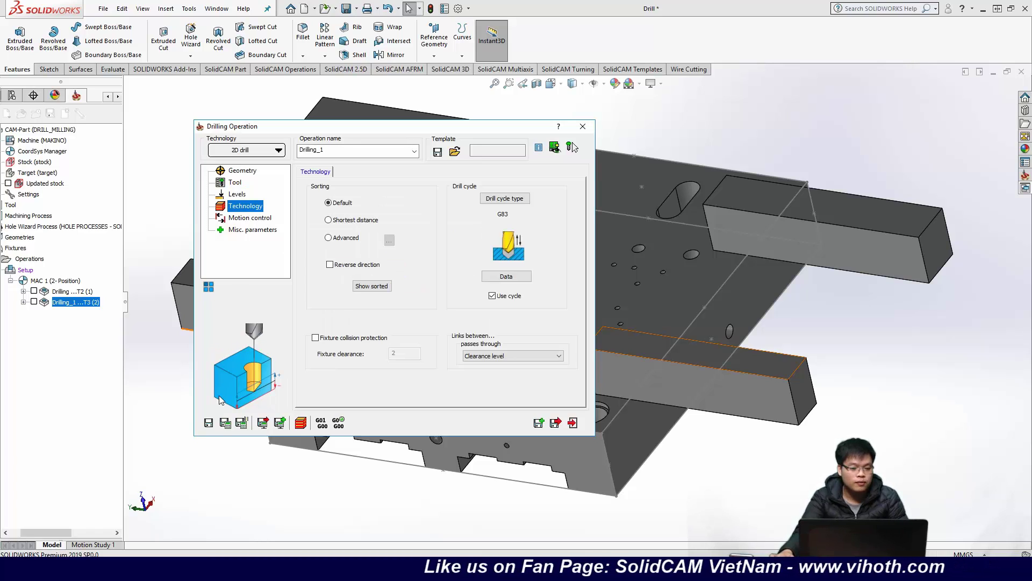
click(225, 423)
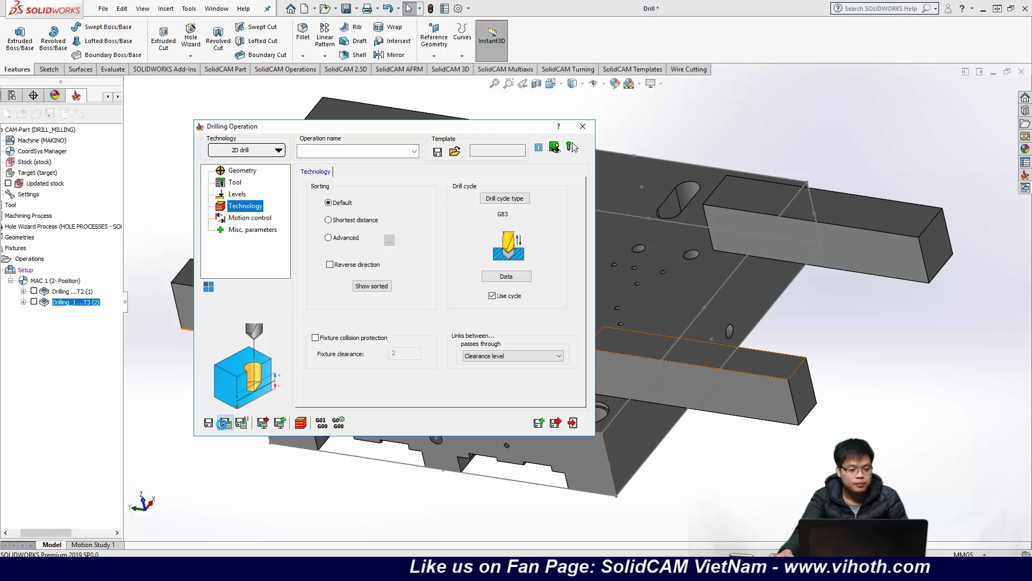
Step: Simulate the Drilling_1 operation in SolidVerify and open the comparison of target and machined stock
click(301, 422)
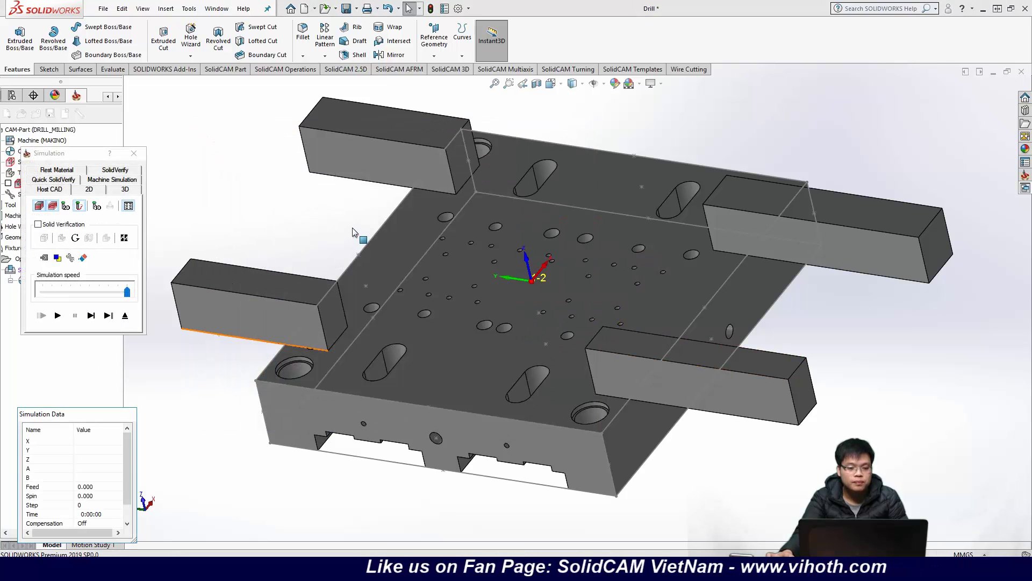
click(119, 171)
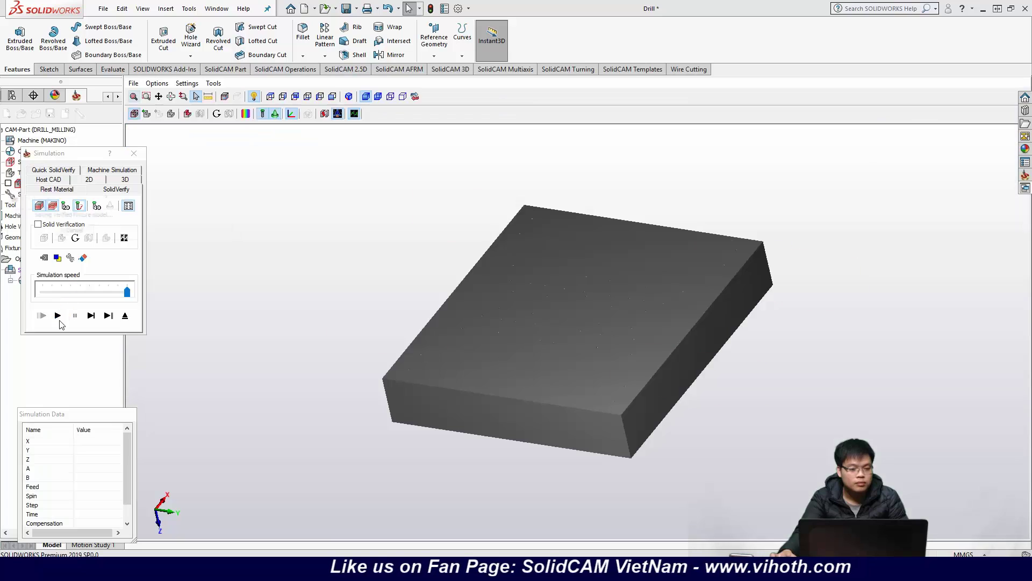
click(58, 315)
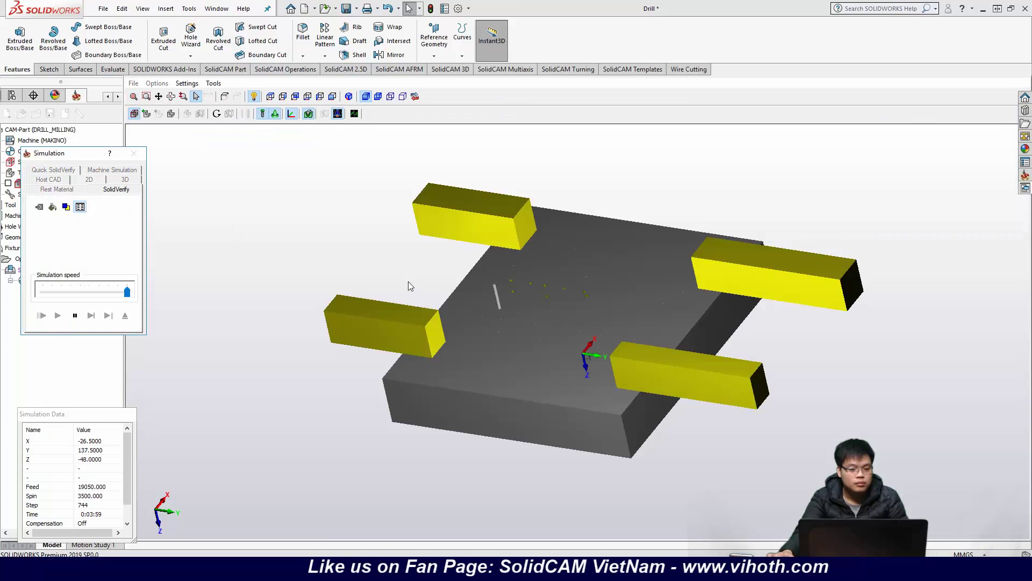
middle_drag(410, 288, 272, 184)
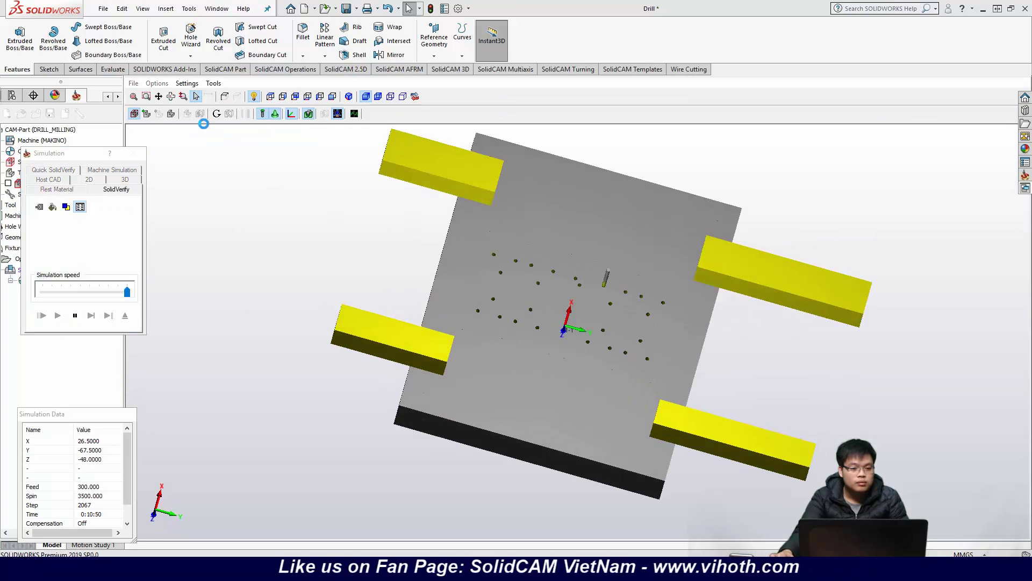
click(246, 114)
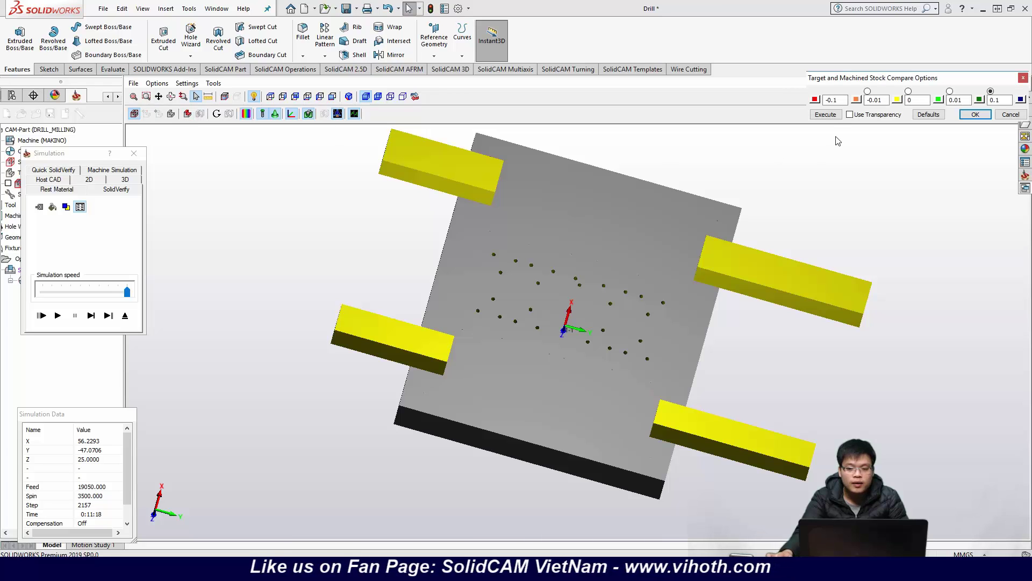
Step: Compare the machined stock with the target up close inside a drilled hole, then close the simulation
scroll(550, 289, up, 10)
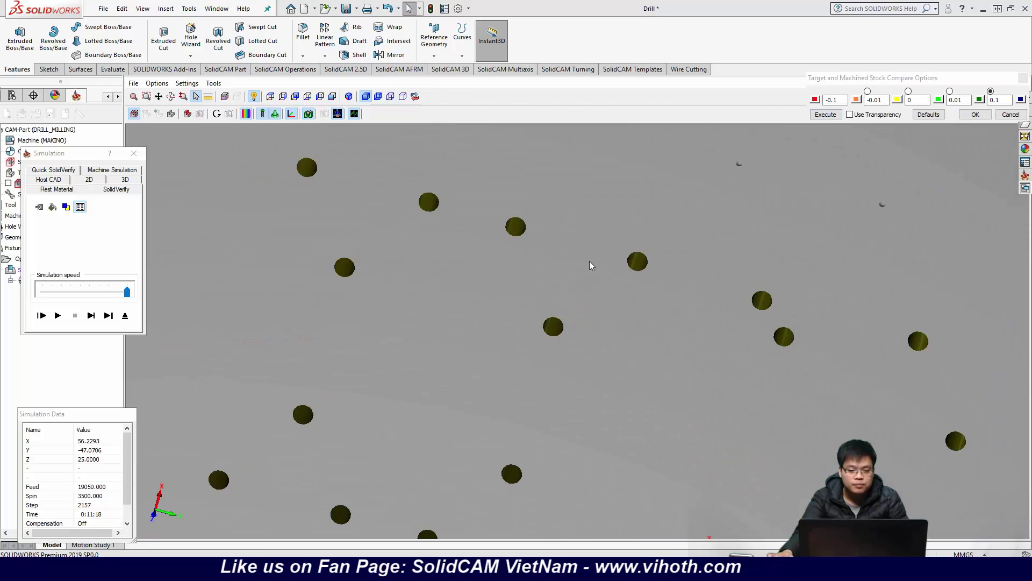
middle_drag(667, 272, 664, 283)
scroll(691, 187, up, 6)
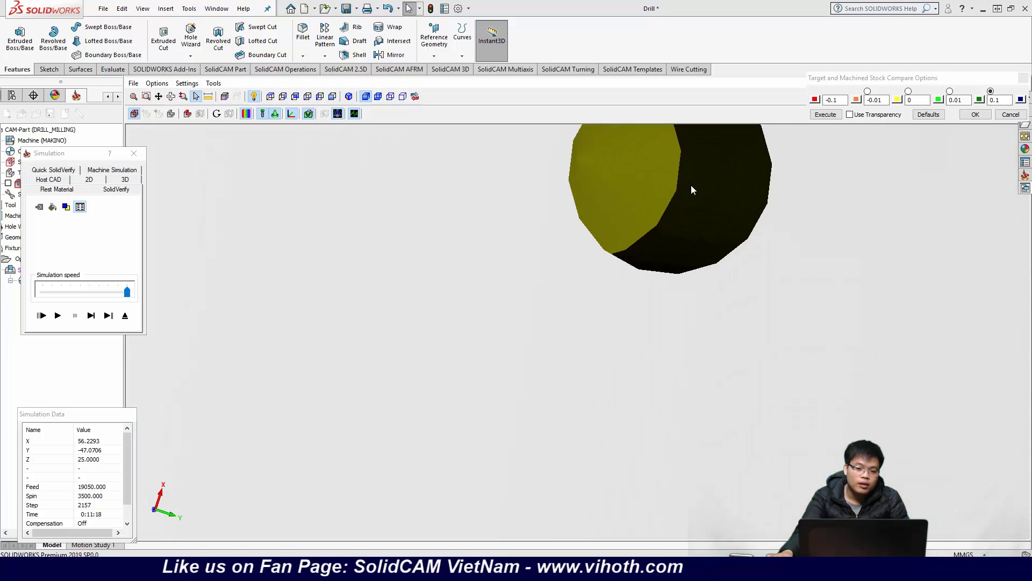
middle_drag(691, 186, 640, 181)
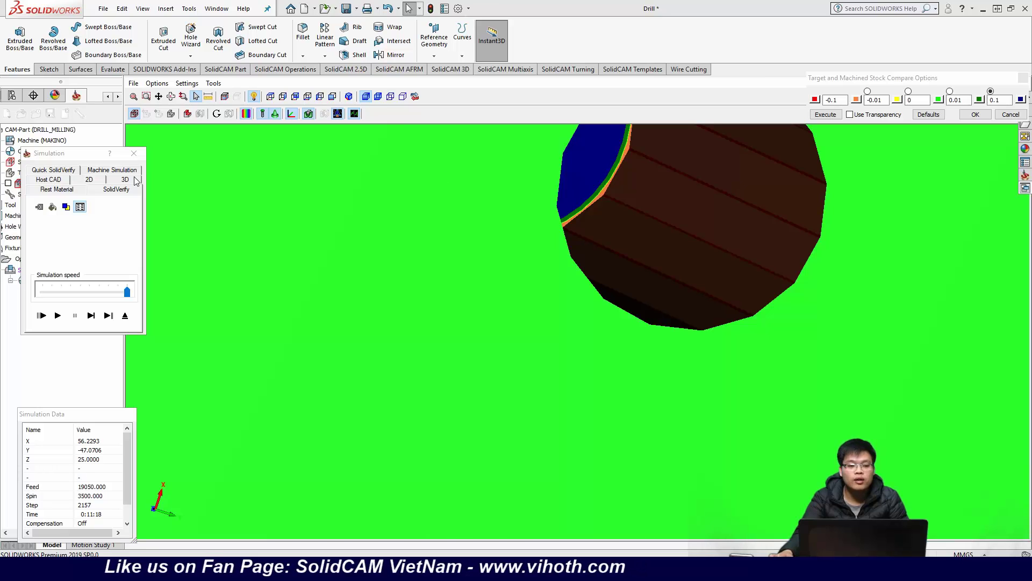
click(134, 153)
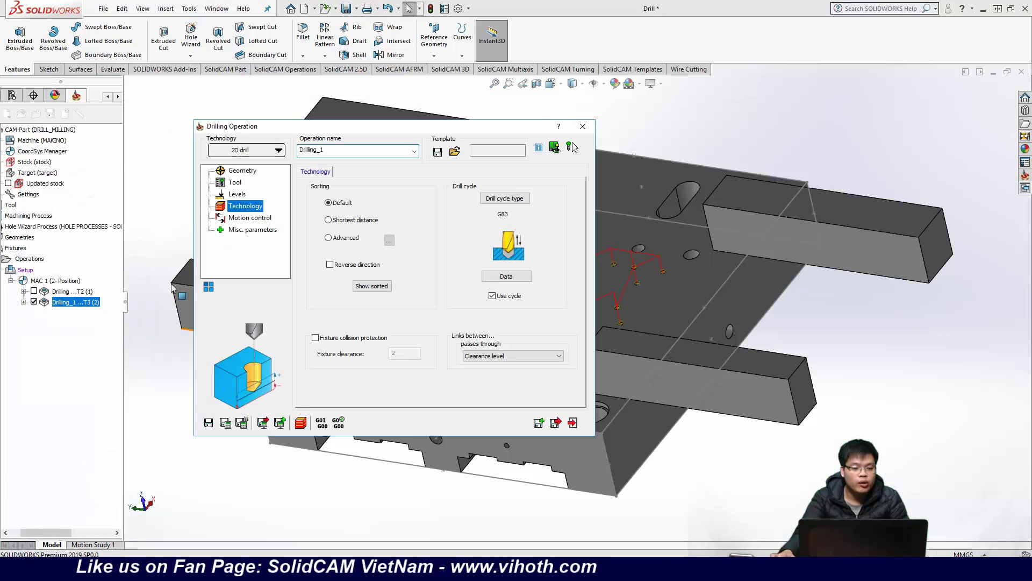
Step: Set the Drilling_1 depth type to Full diameter with a drill depth delta of -0.5, then save and calculate the operation
click(240, 196)
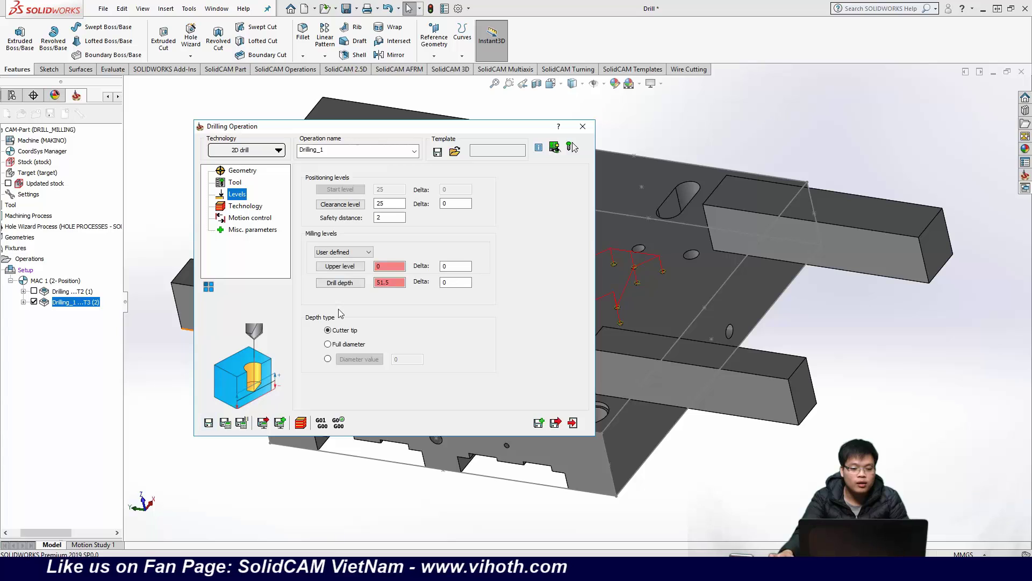
click(328, 344)
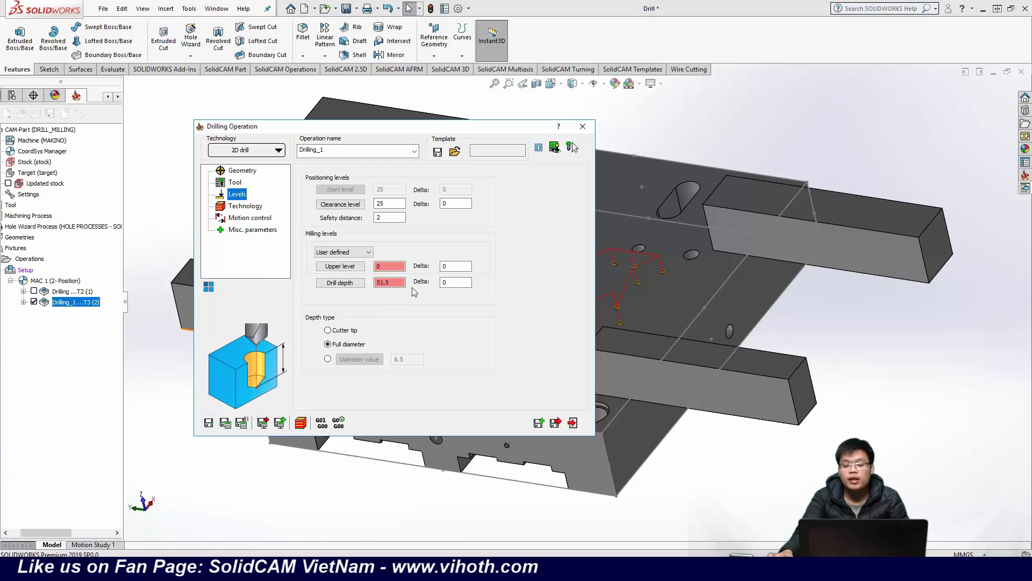
double_click(453, 282)
text(-0.5)
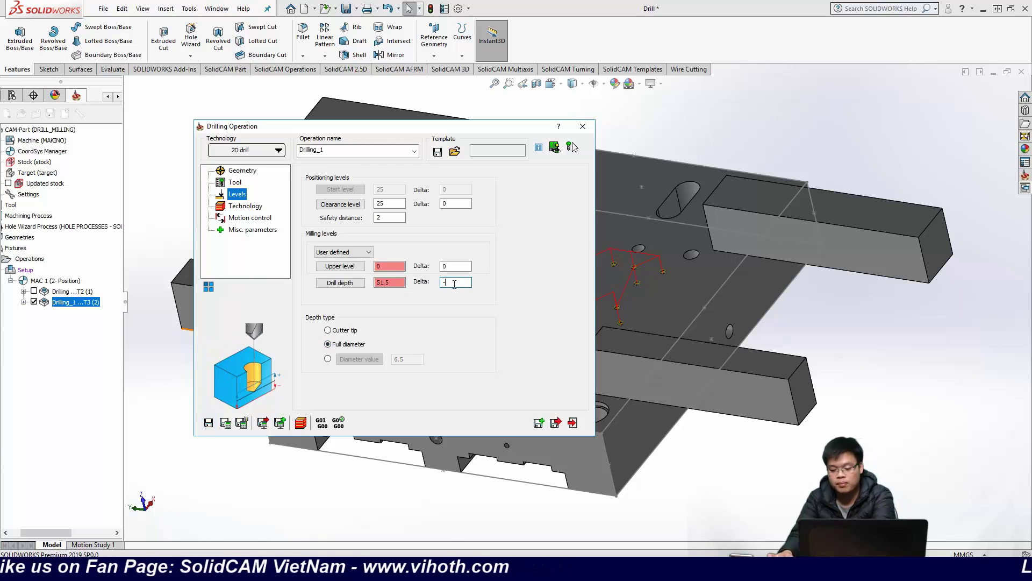
click(231, 426)
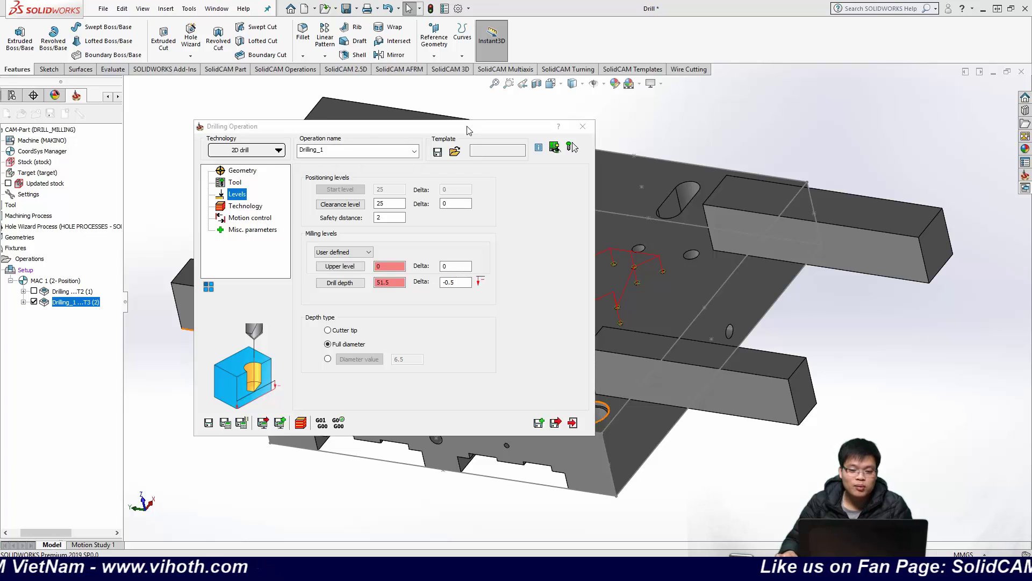
Step: Clear the Drilling Operation dialog from view and examine the Drilling_1 toolpath over the plate's small holes
drag(468, 130, 644, 130)
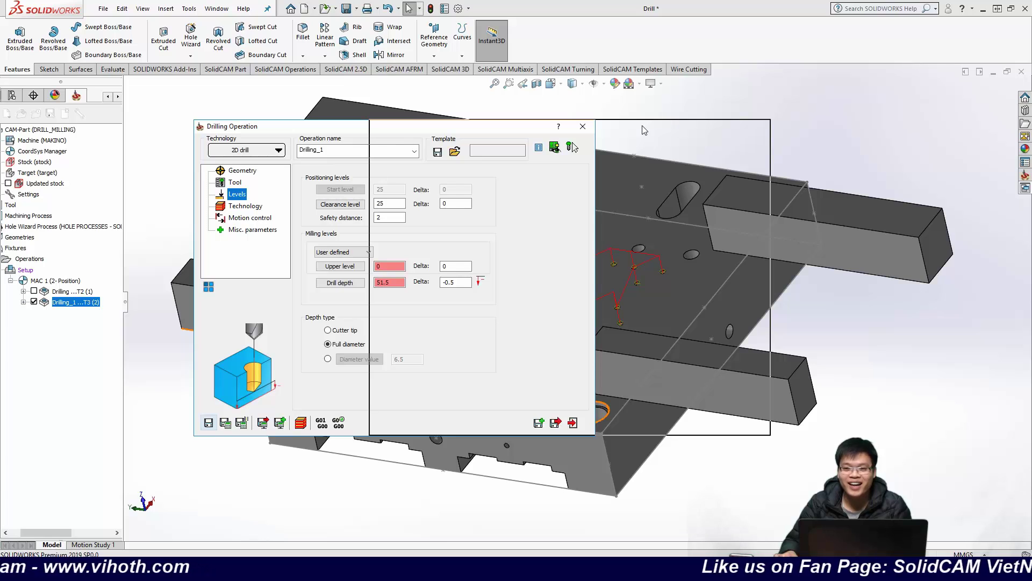
drag(644, 130, 675, 116)
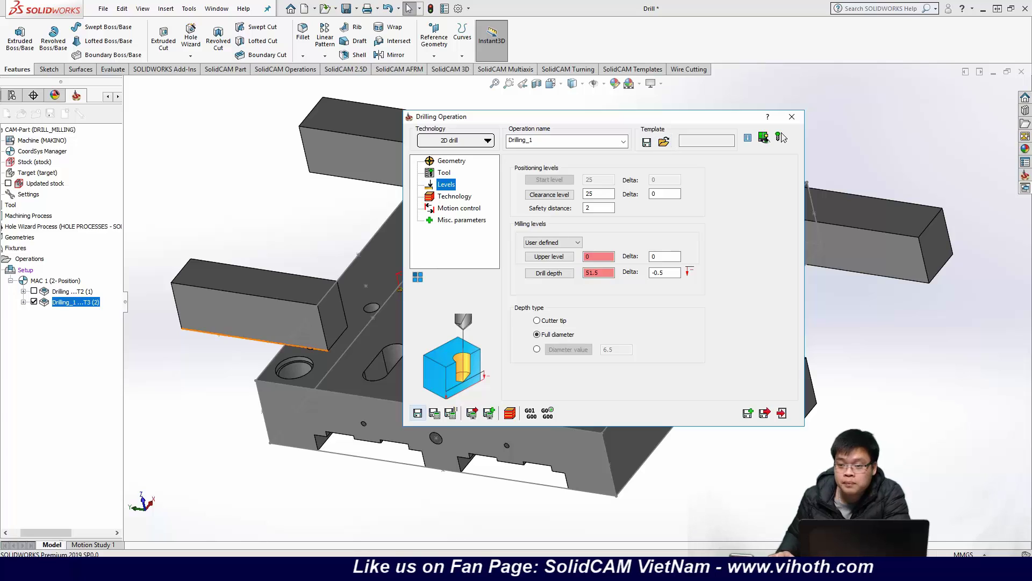
click(780, 138)
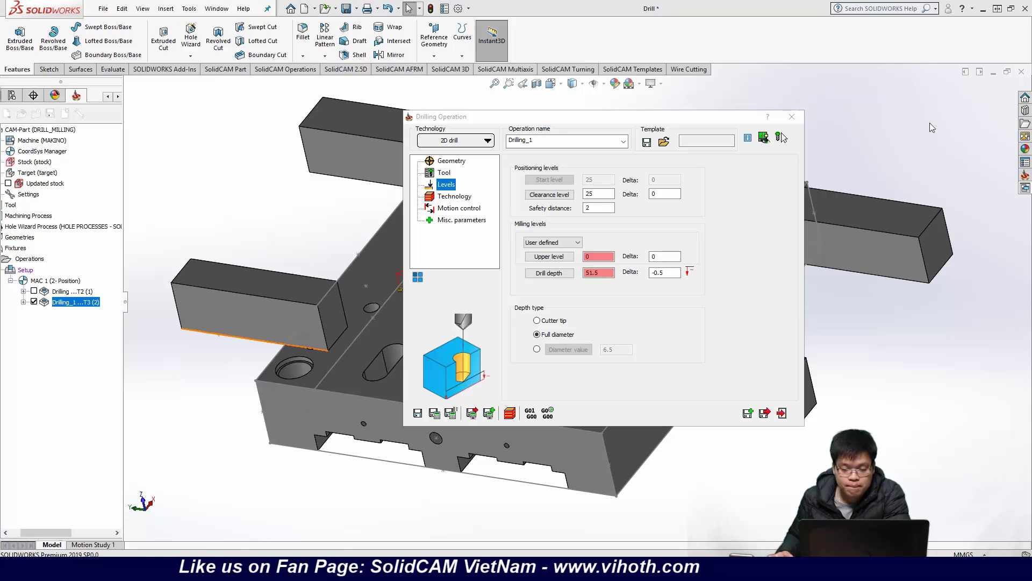
click(792, 121)
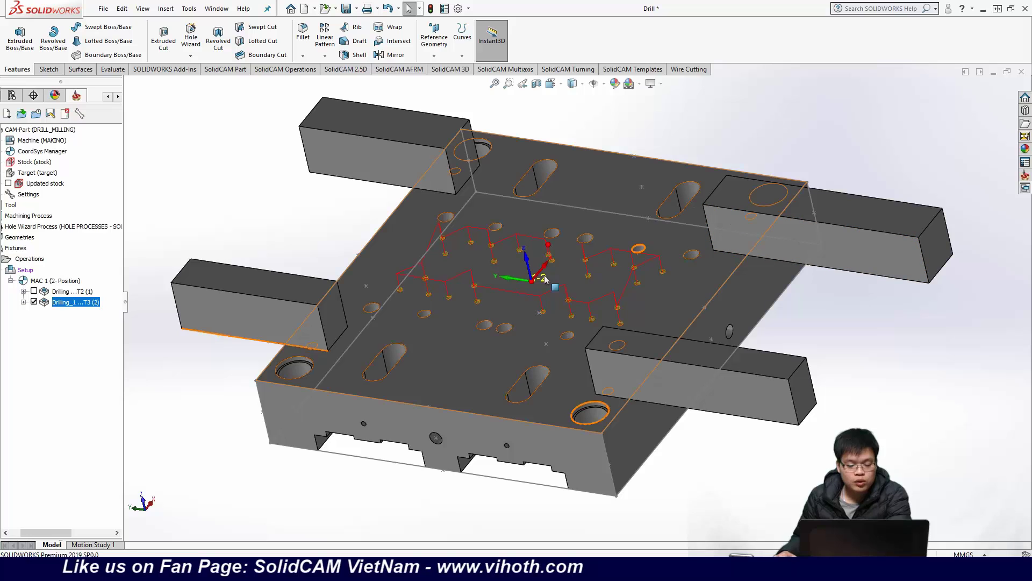
middle_drag(524, 272, 473, 242)
scroll(478, 234, down, 5)
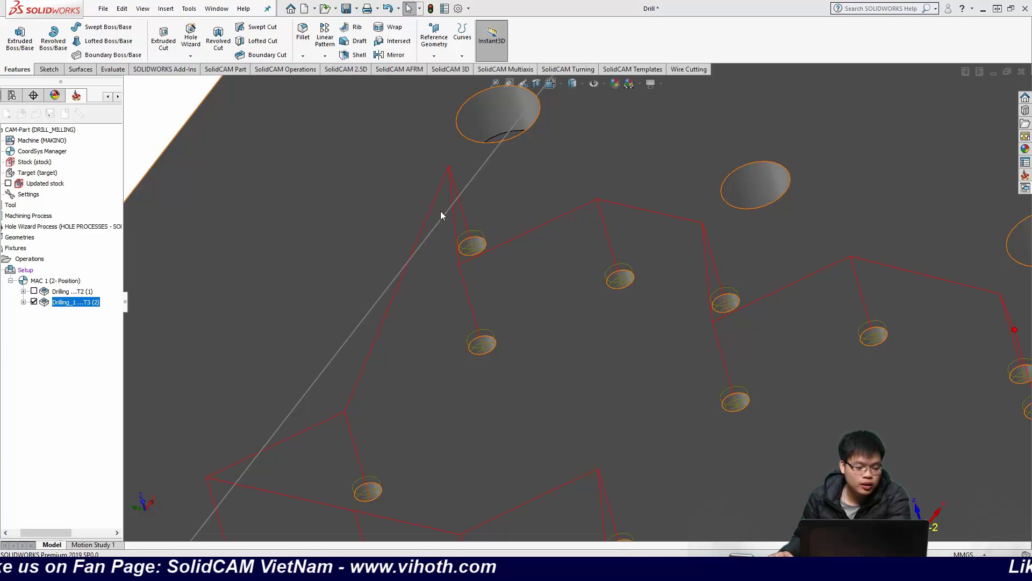
Step: Set the diameter of drill tool 3 in Drilling_1 to 6 mm and accept the tool
click(445, 173)
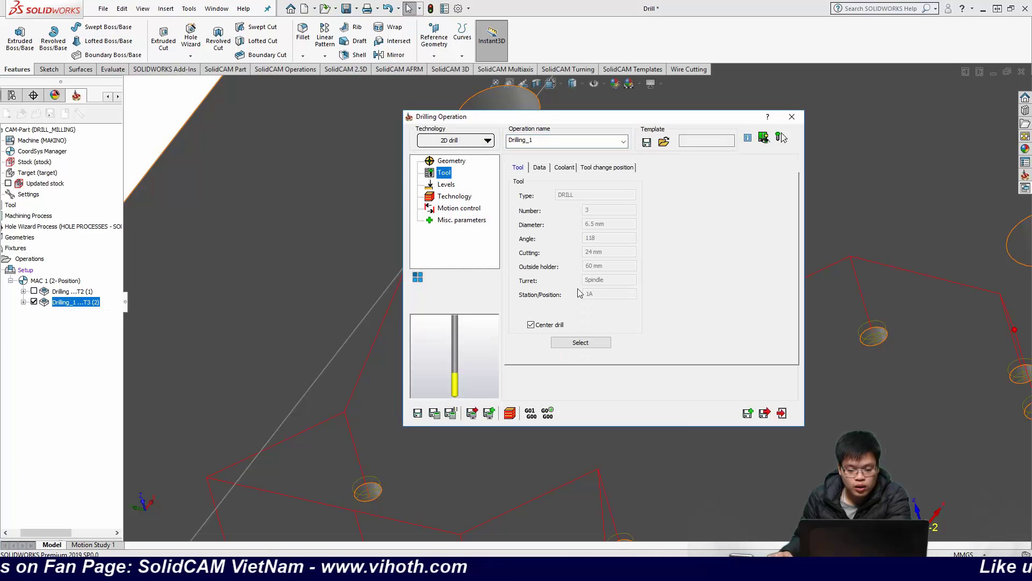
click(580, 342)
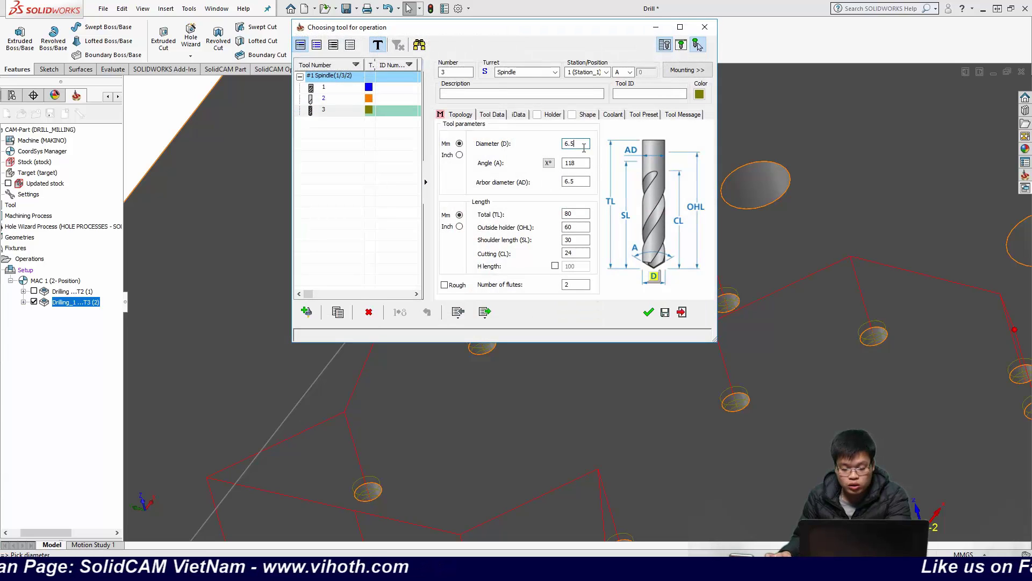
click(587, 160)
click(649, 312)
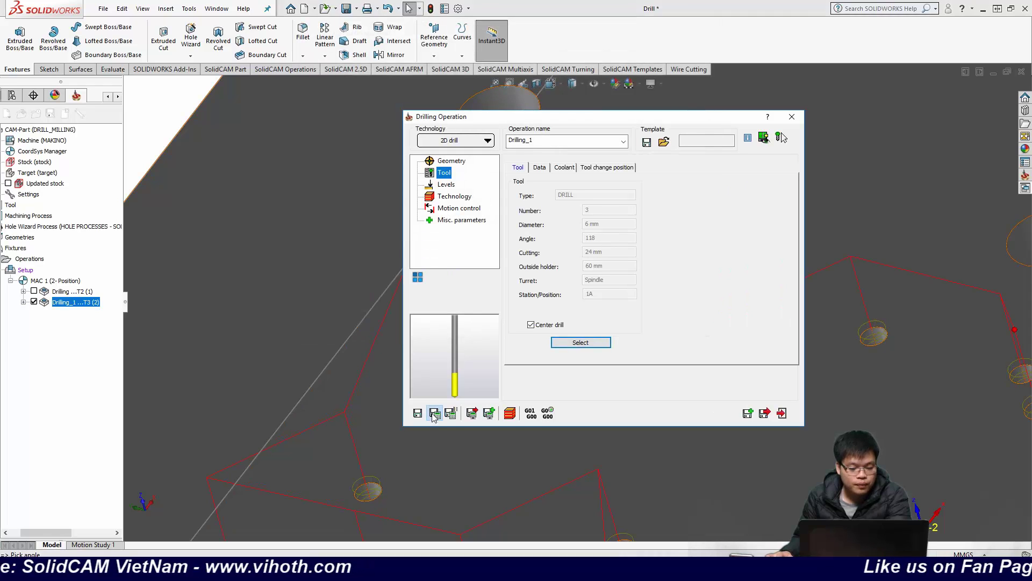
Step: Save Drilling_1 and copy it as a new drilling operation, keeping its tool settings in view
click(748, 414)
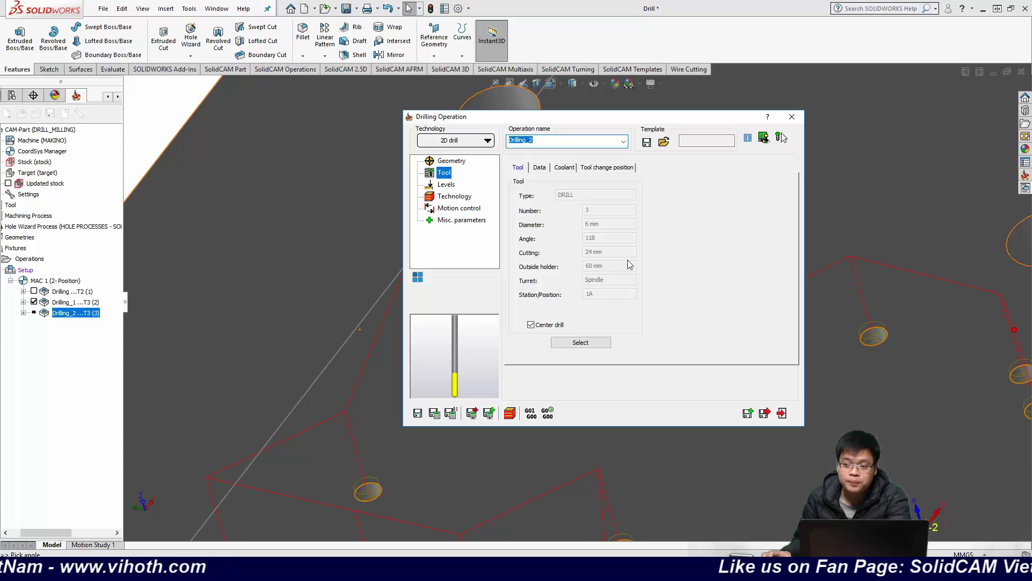
click(538, 168)
click(518, 168)
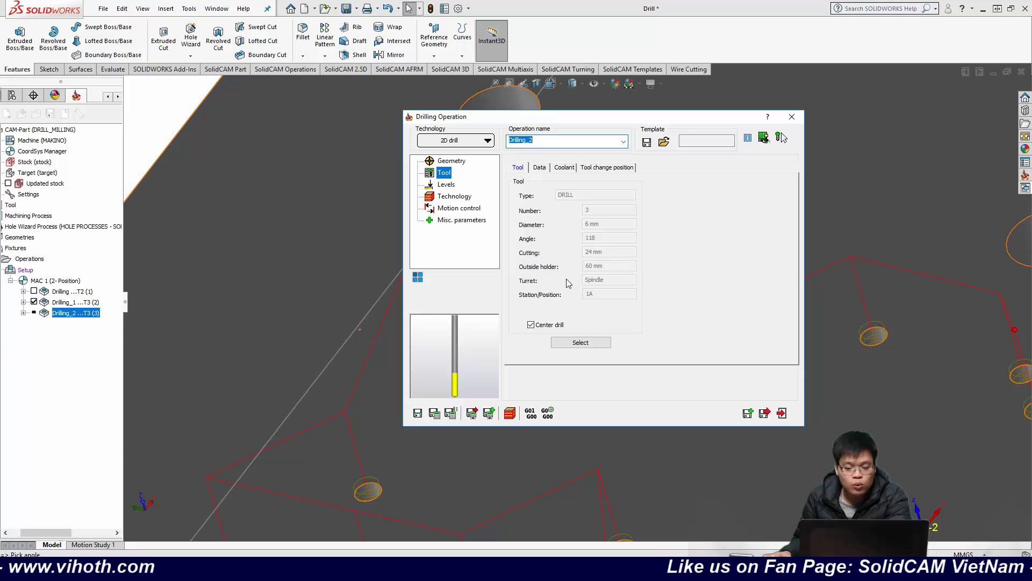
Step: Add a new tap tool for Drilling_2 with a 1 mm pitch and a 6 mm thread diameter
click(581, 343)
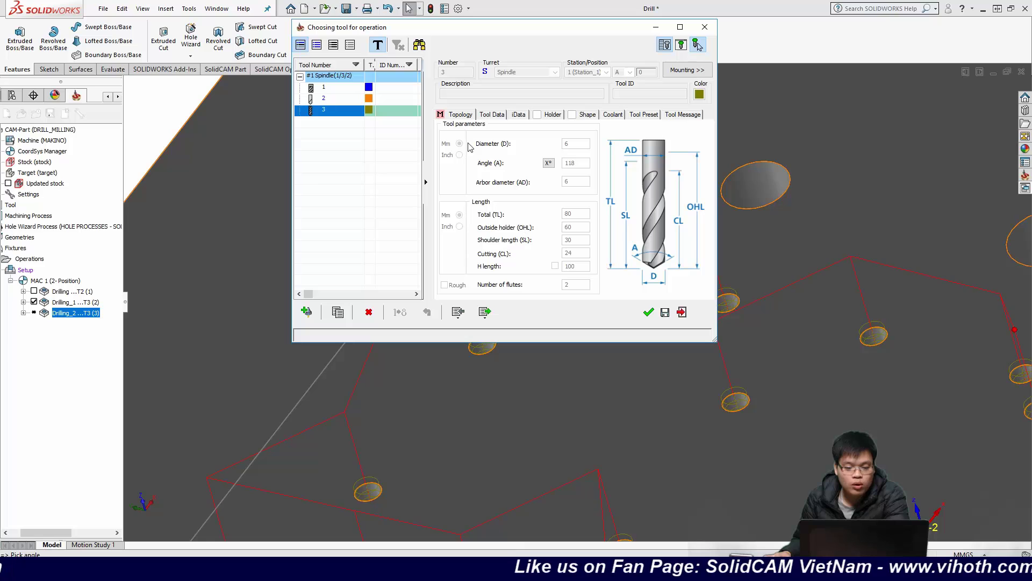
click(307, 312)
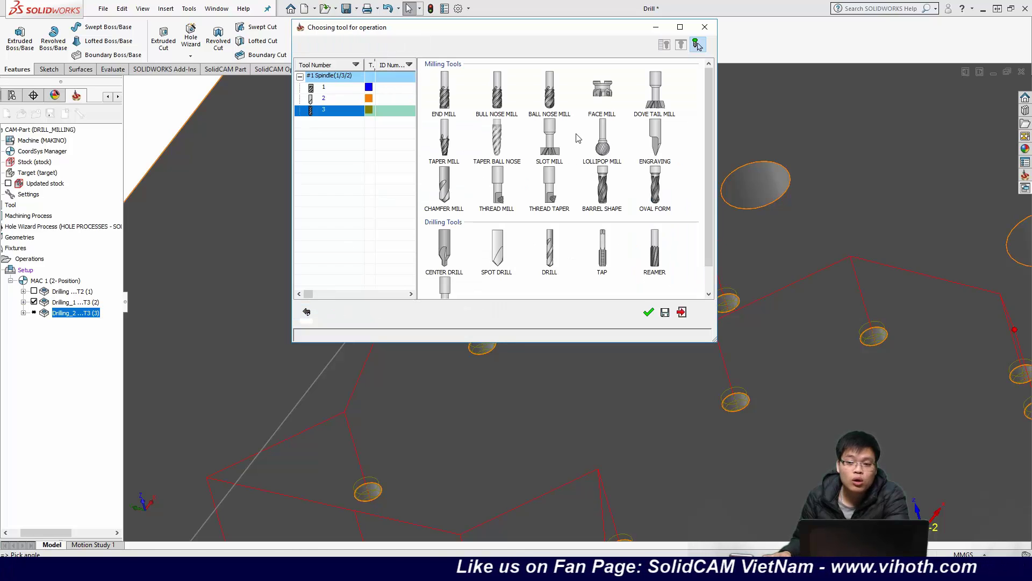
click(602, 262)
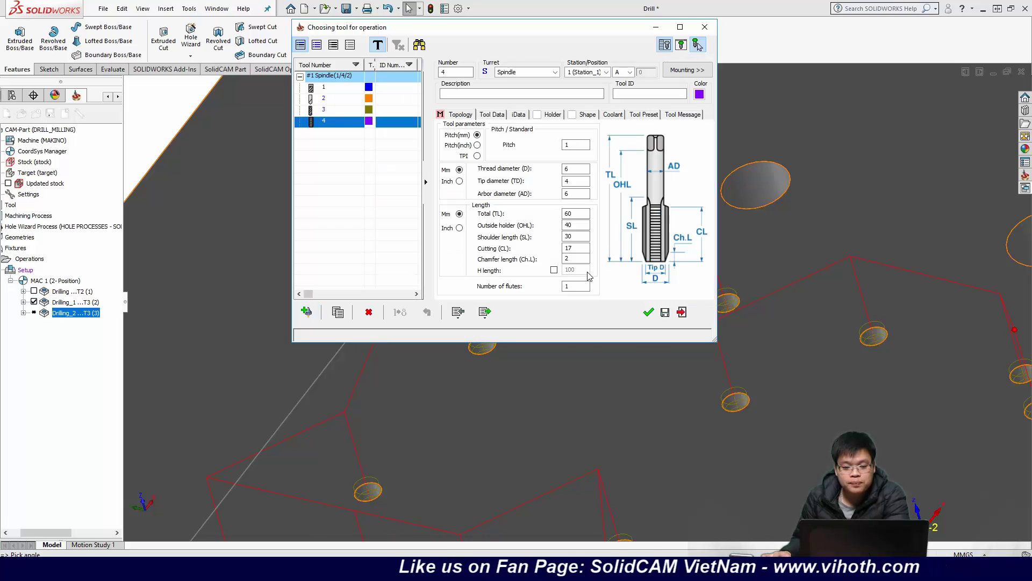
click(576, 145)
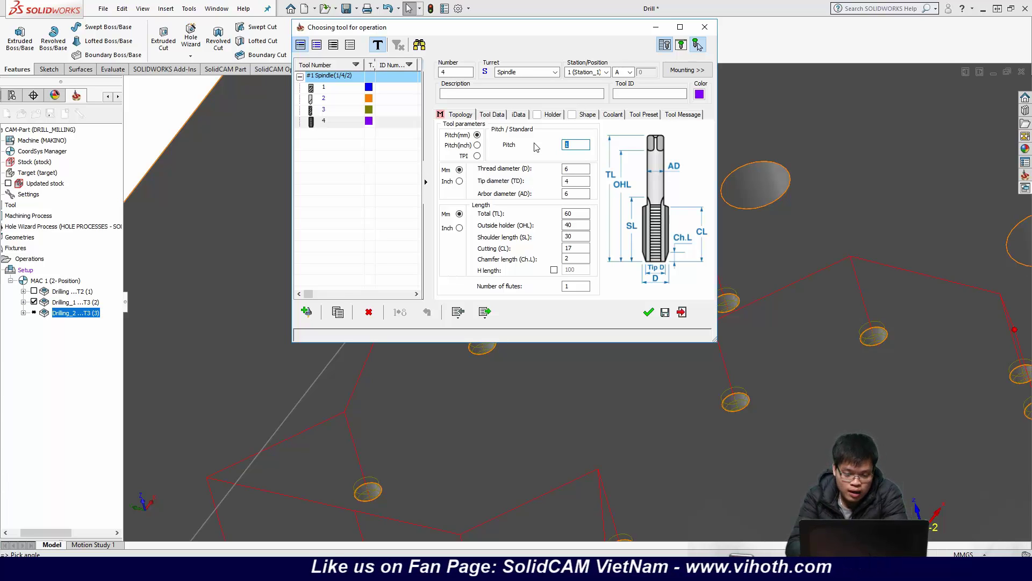
click(570, 169)
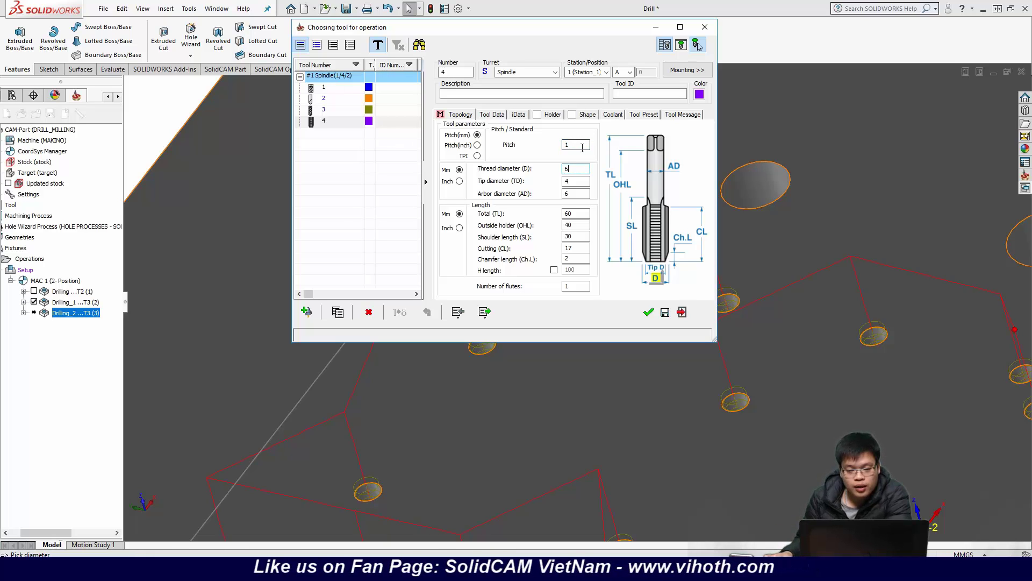
click(582, 147)
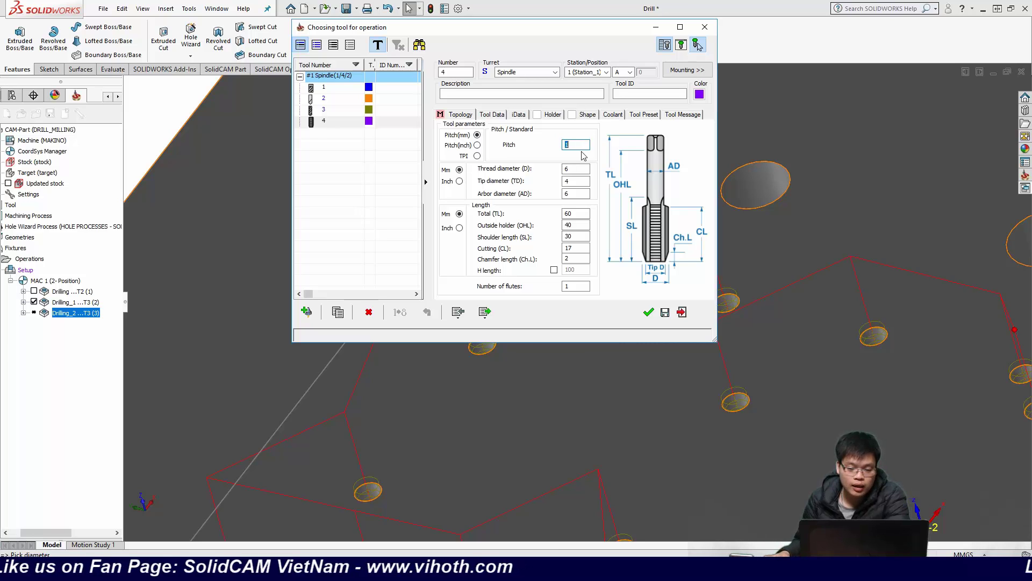
click(580, 169)
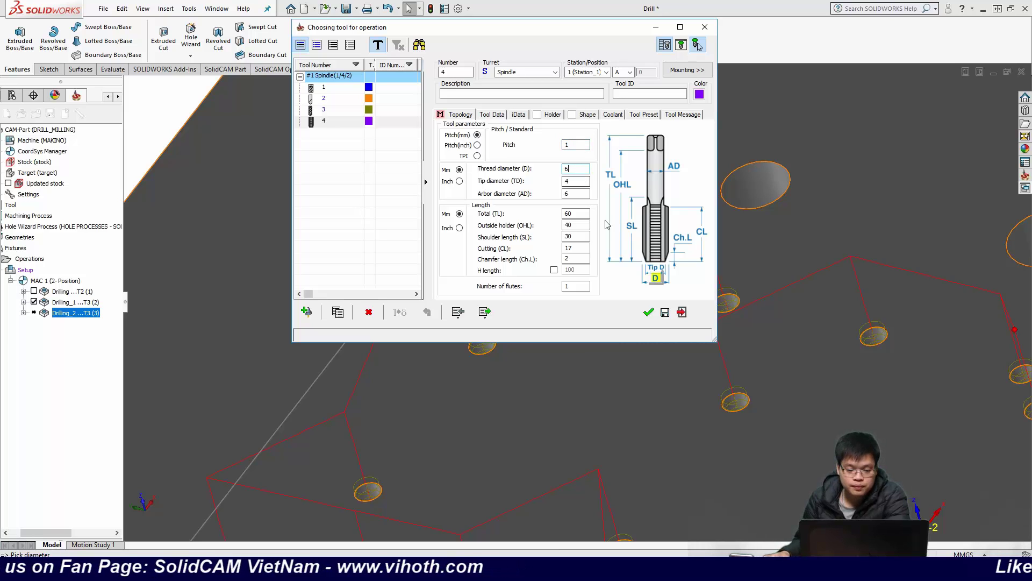
Step: Set the tap's number of flutes to 3 and accept the tool for the operation
click(581, 287)
double_click(582, 286)
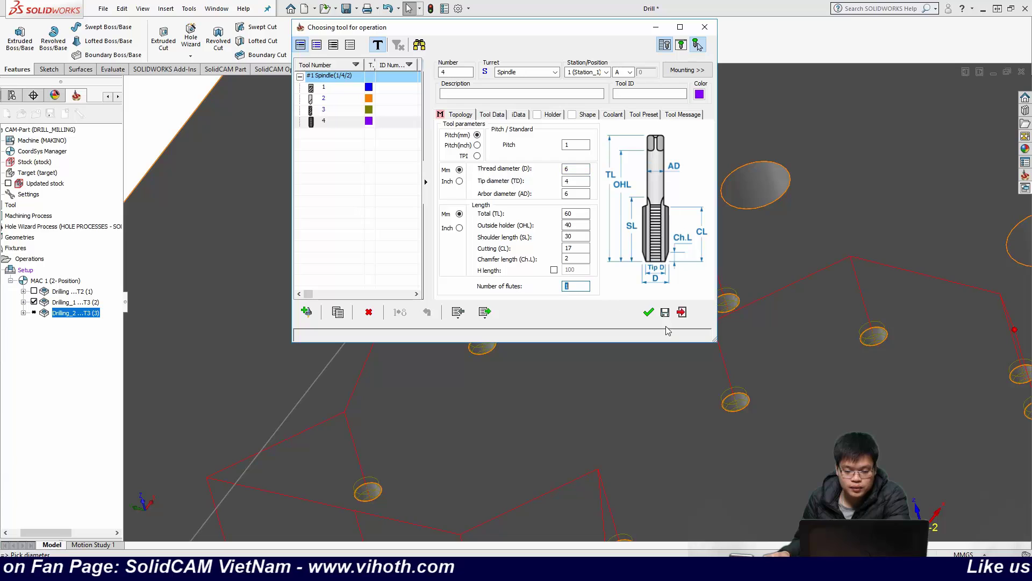
text(3)
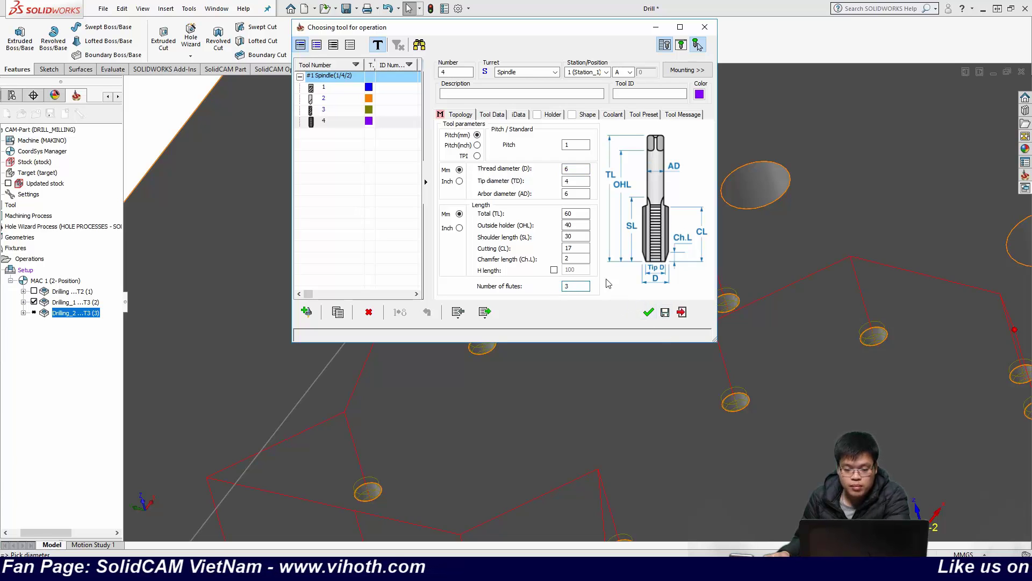
click(583, 259)
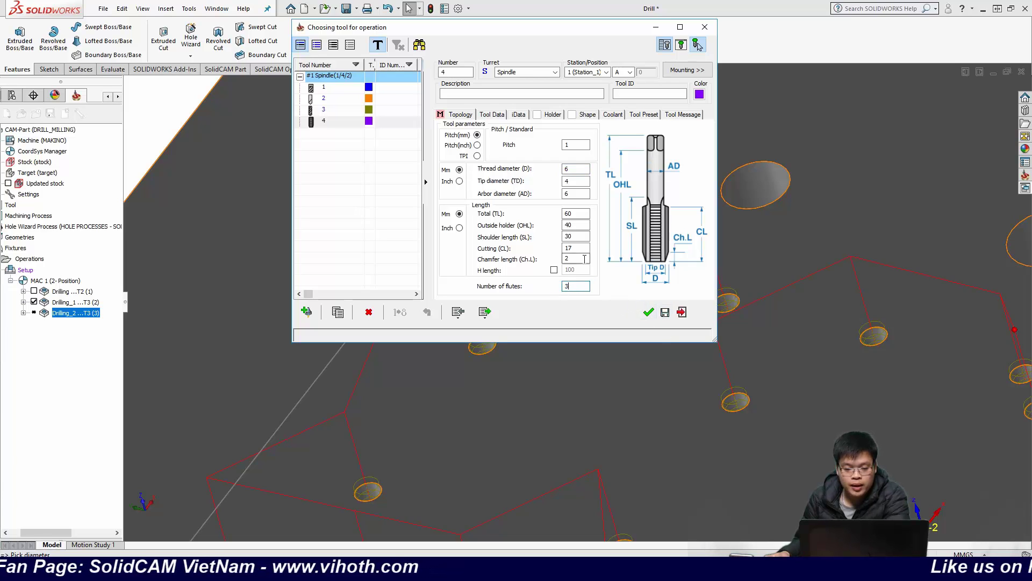
click(648, 312)
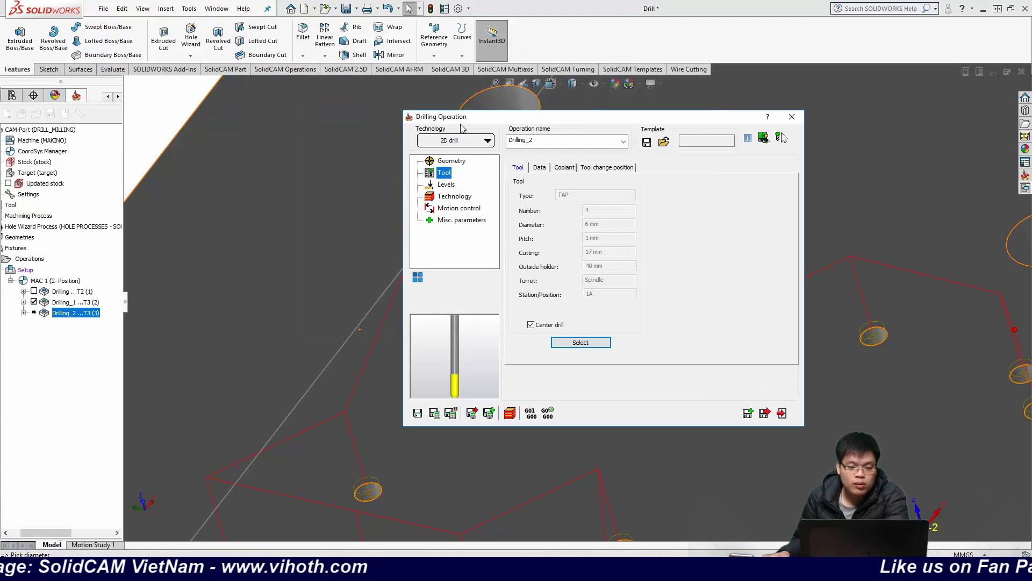
Step: Set the tap's spin rate to 300 rpm and compare its feed in mm/tooth and mm/min
drag(475, 118, 367, 77)
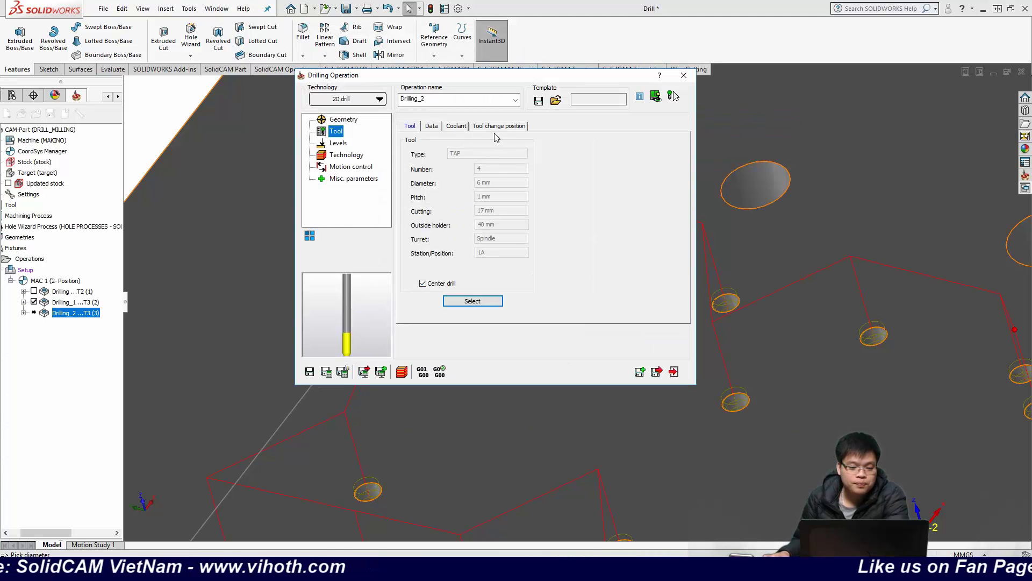
click(458, 126)
click(433, 128)
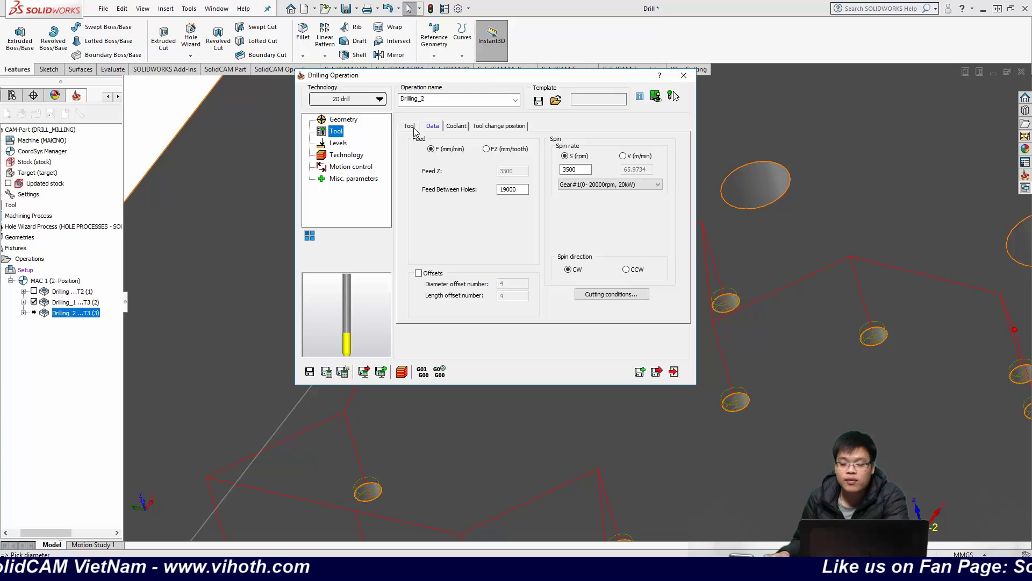
drag(581, 169, 558, 169)
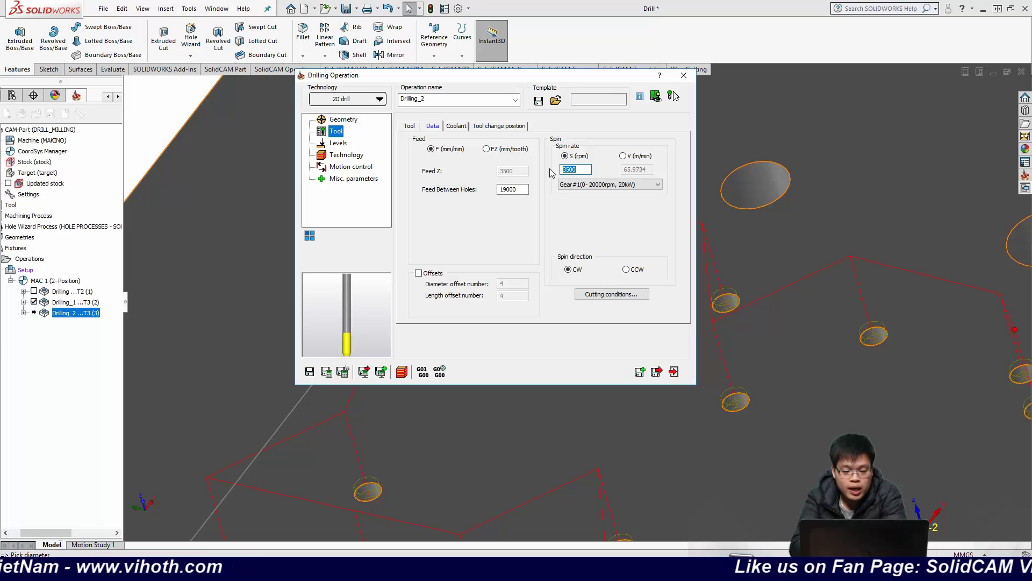
text(3)
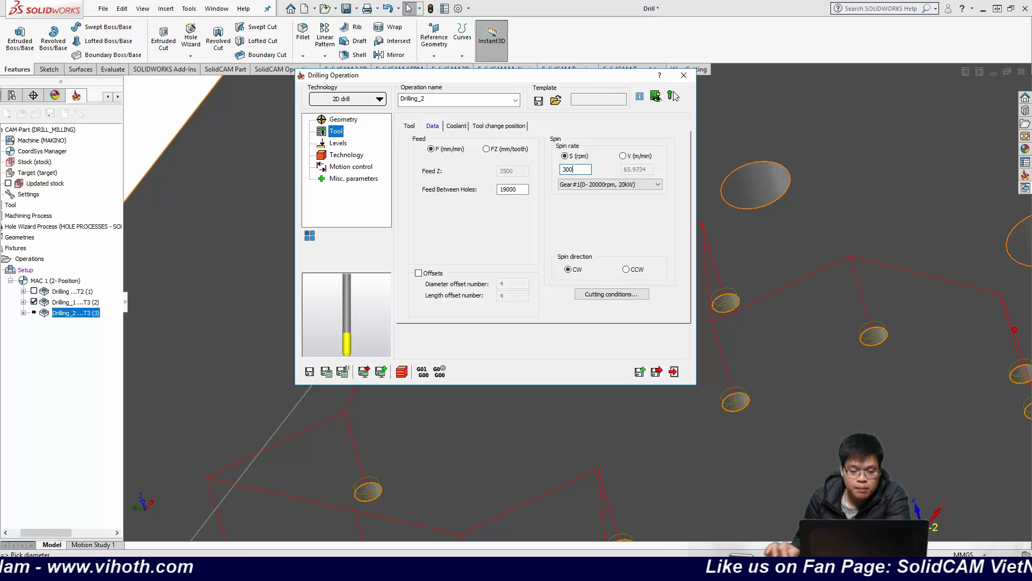
text(00)
click(486, 149)
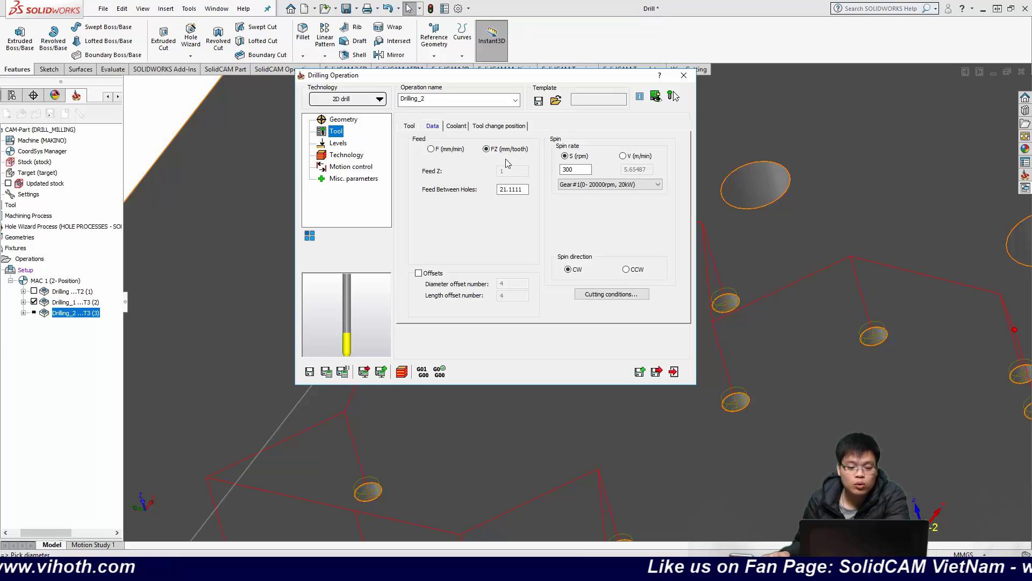
click(432, 149)
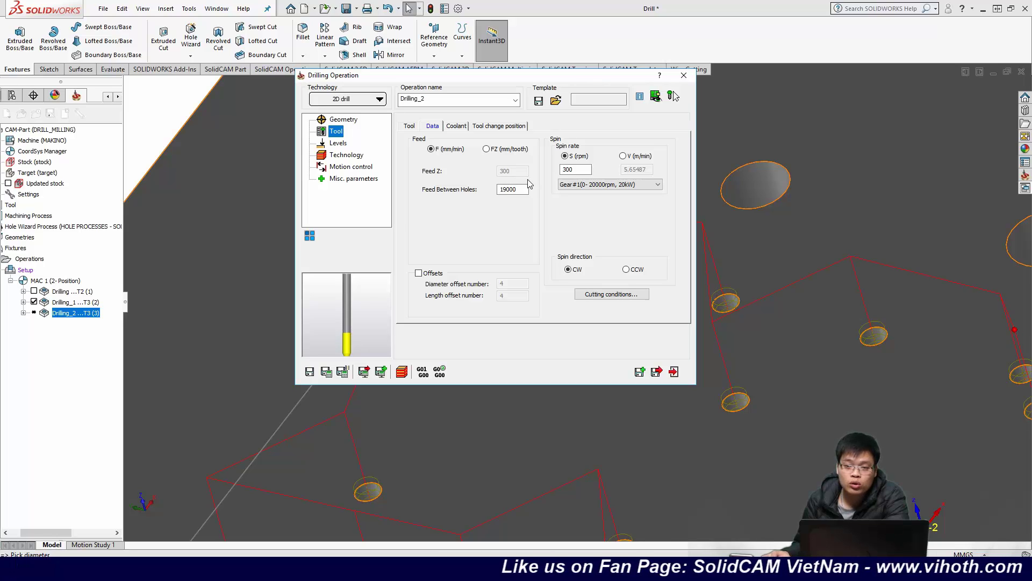
double_click(582, 169)
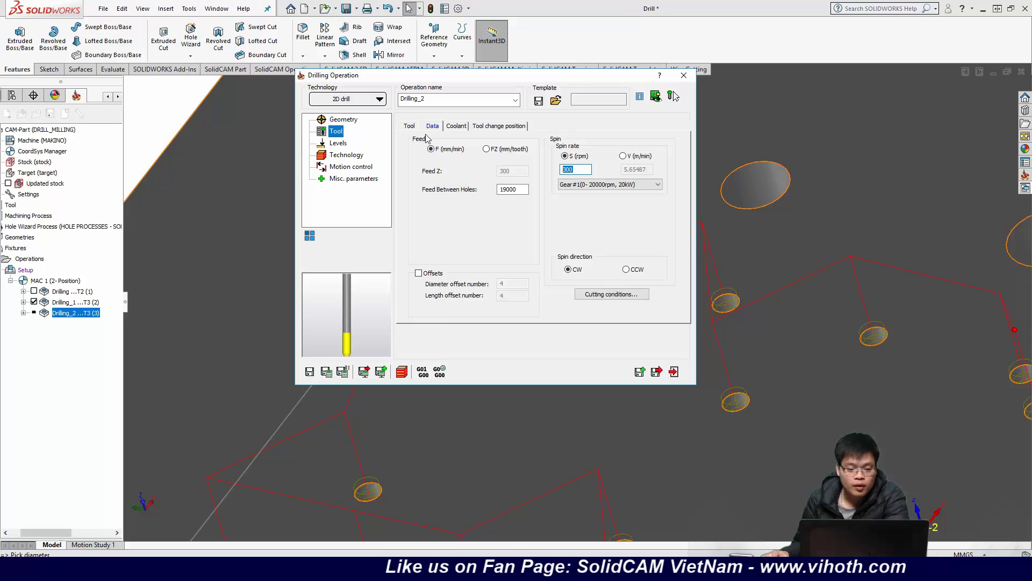
Step: Change the pitch of tap tool 4 to 0.75 mm and accept the tool
click(410, 127)
click(478, 304)
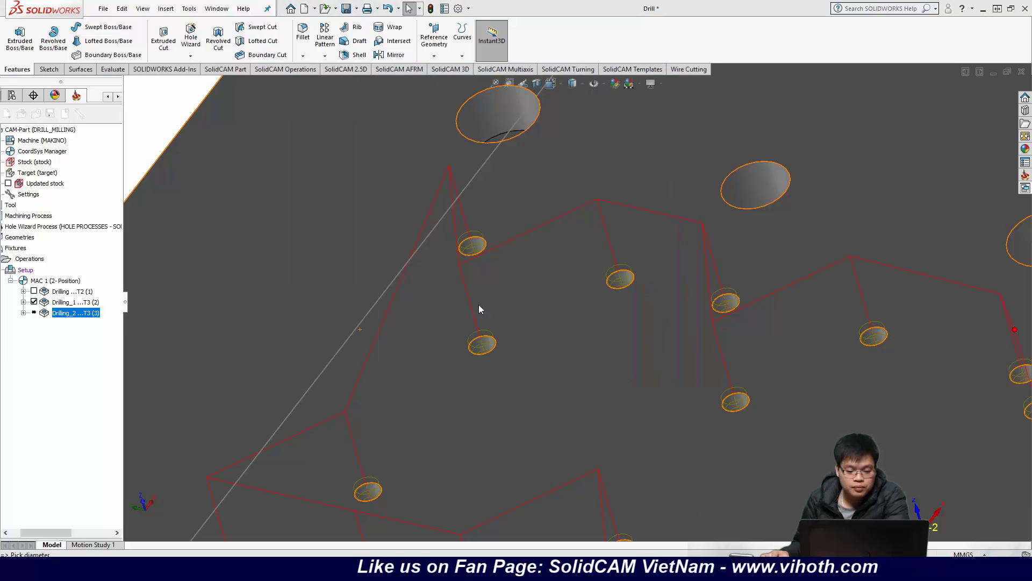
double_click(588, 145)
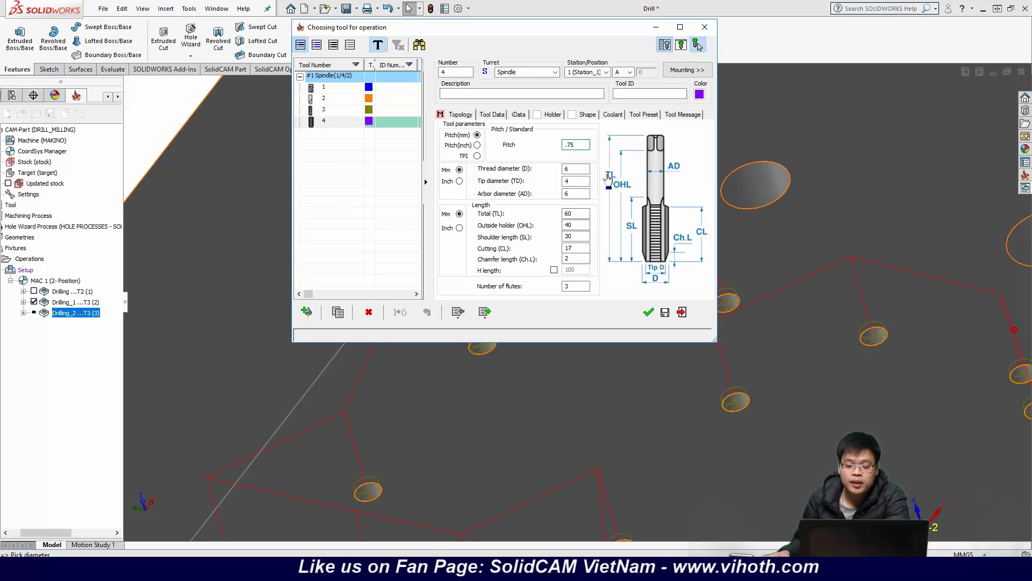
click(649, 312)
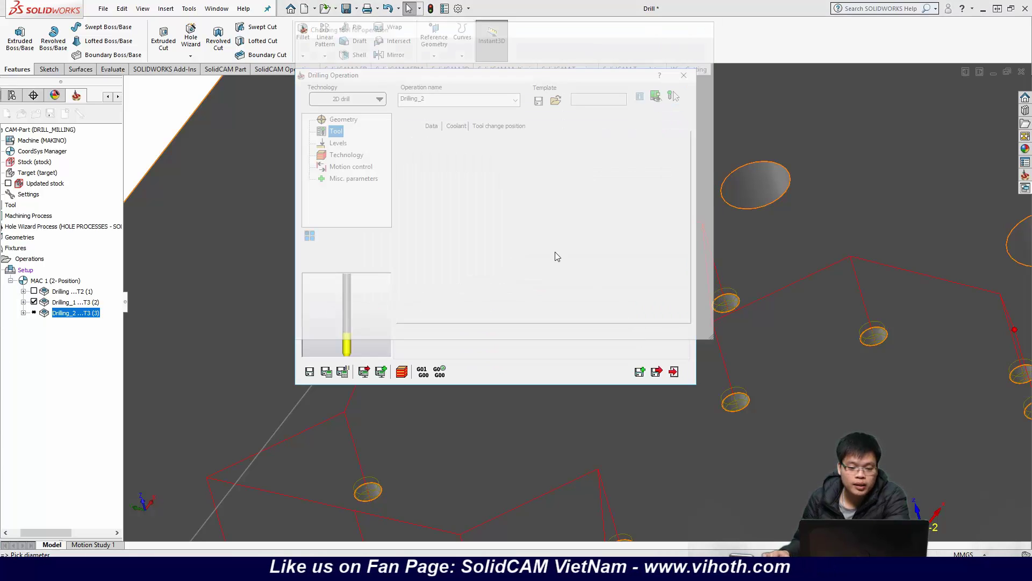
Step: Set the 0.75 mm pitch tap's spin rate to 300 rpm, check its feed per tooth, and return the feed to mm/min
click(432, 125)
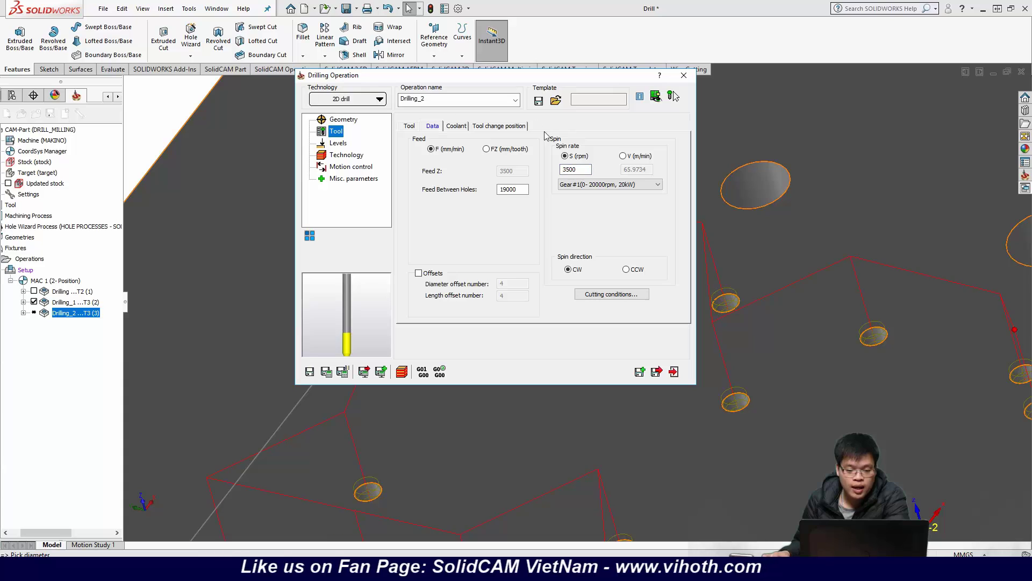
double_click(583, 168)
text(30)
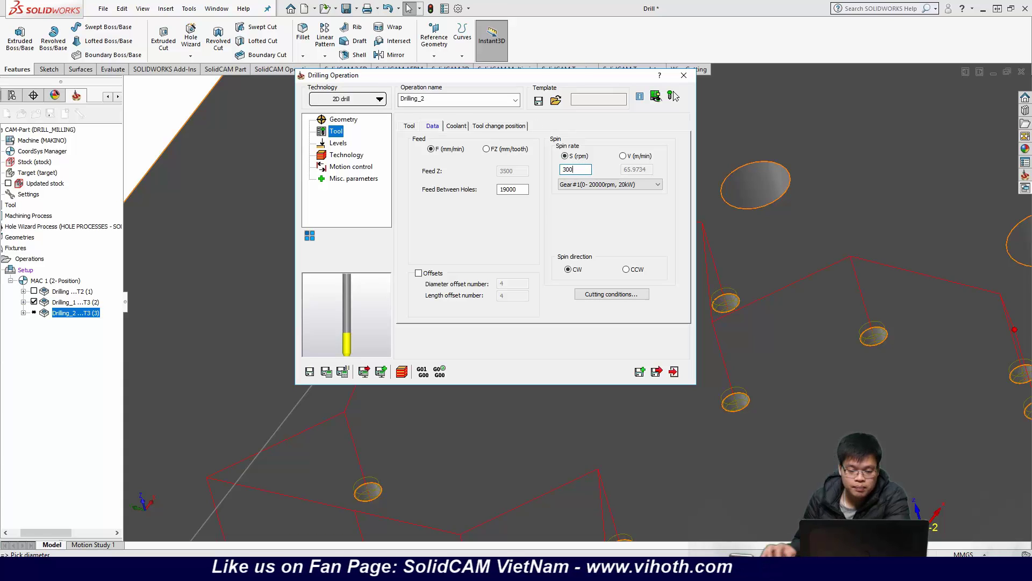
click(486, 149)
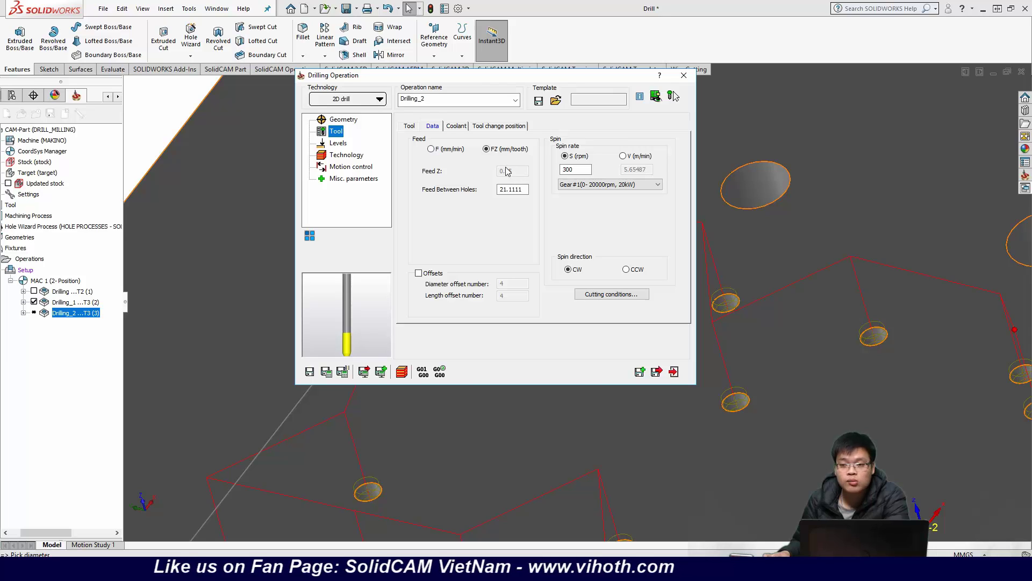
click(431, 149)
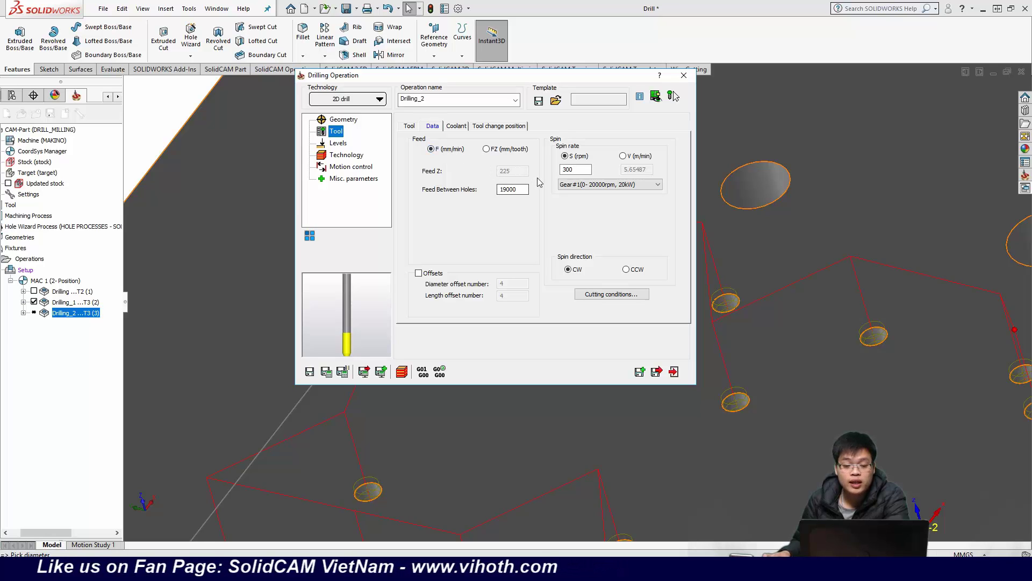
click(581, 170)
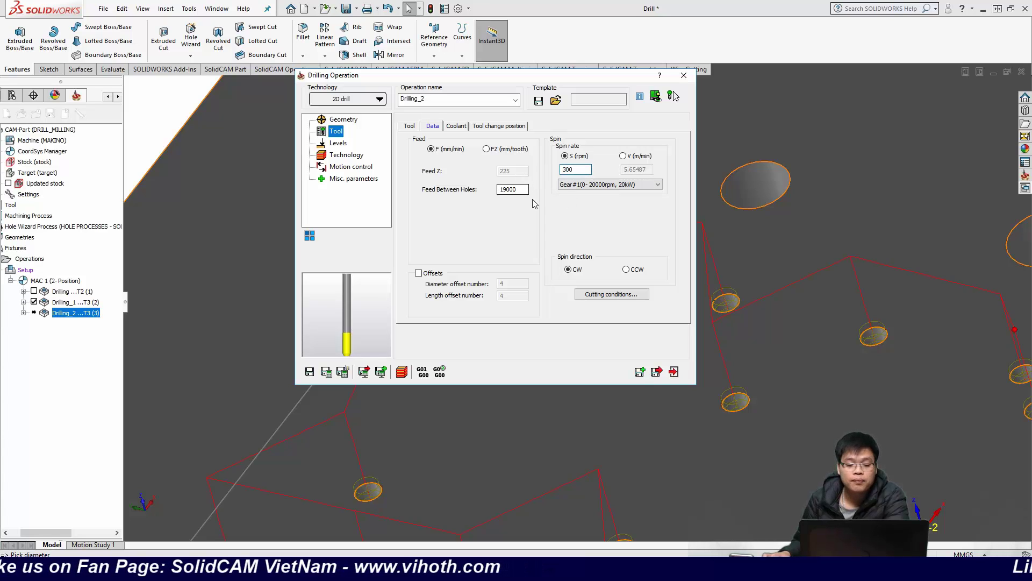
Step: Review Drilling_2's drill depth, then choose the G84_Peck tapping cycle with a Q_Peck value of 5
click(338, 143)
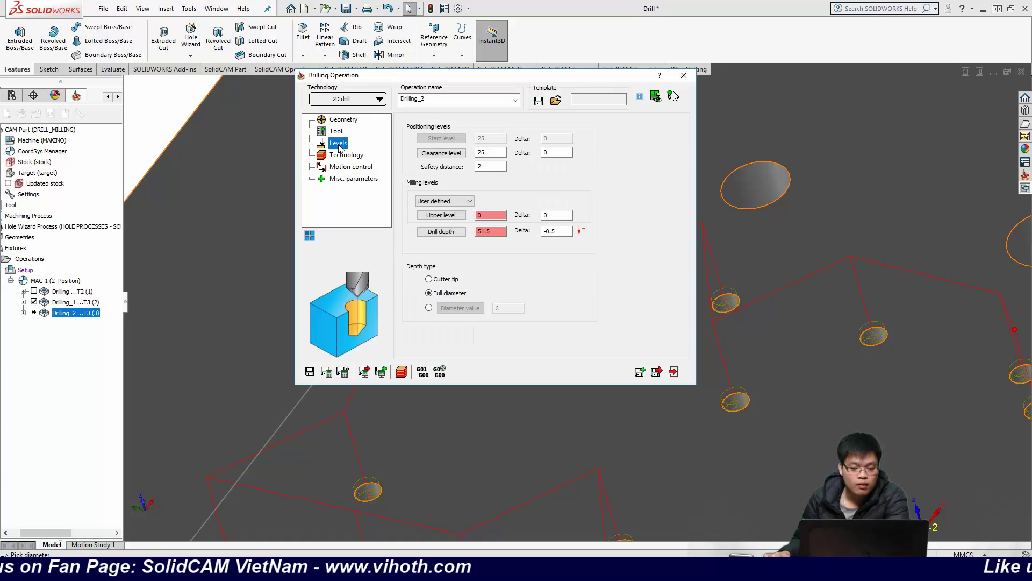
click(492, 231)
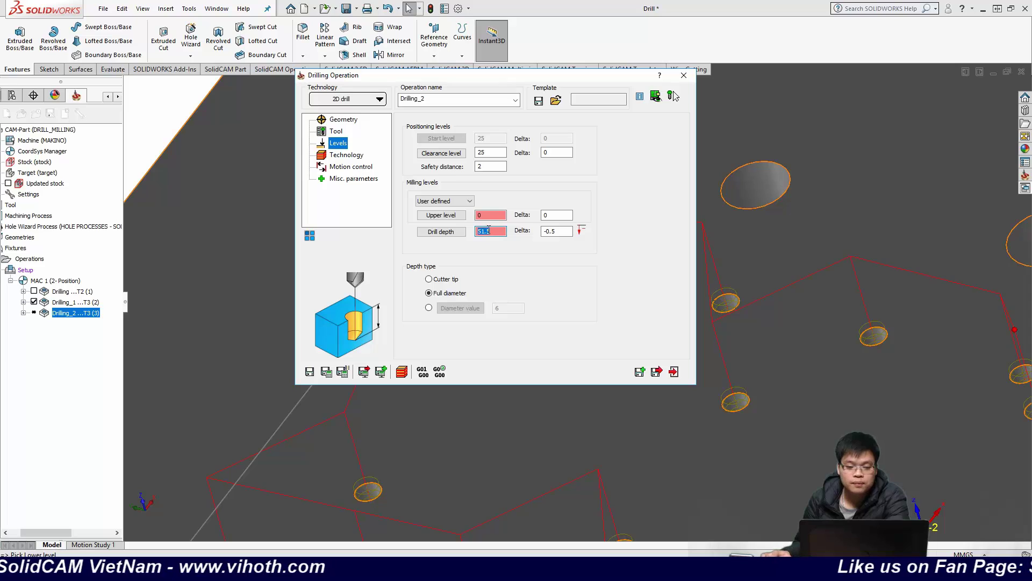
click(360, 158)
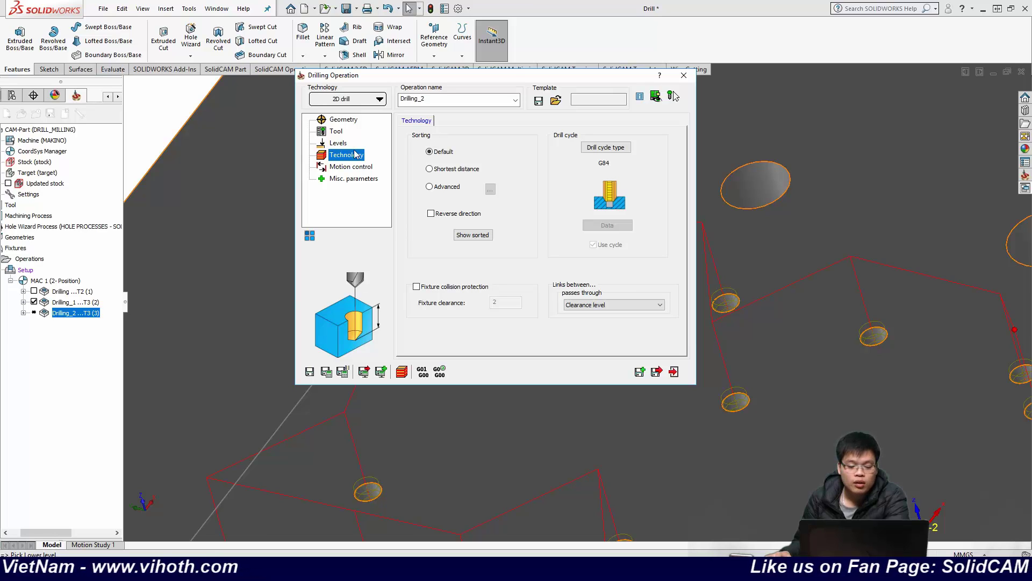
click(627, 151)
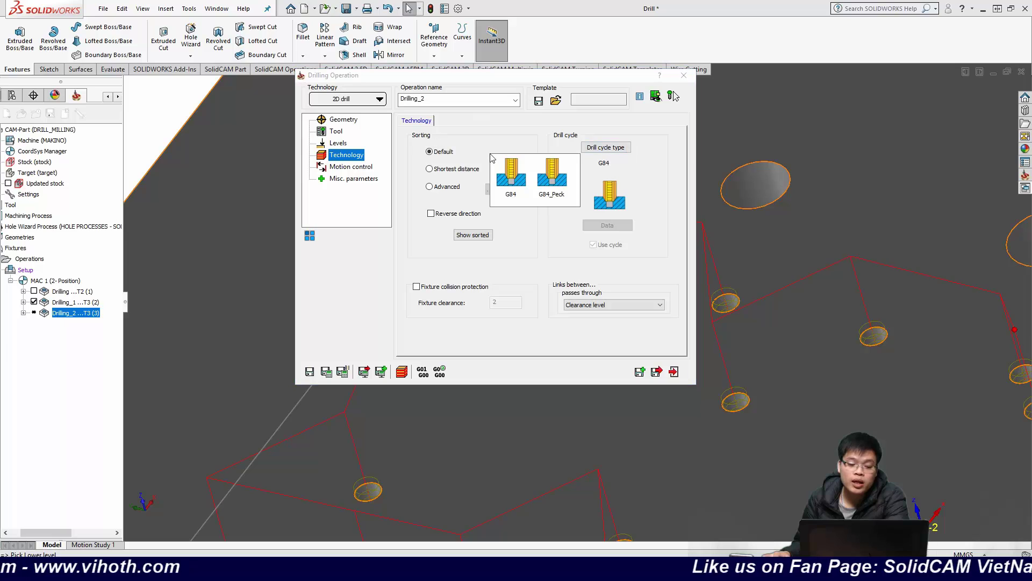
click(554, 181)
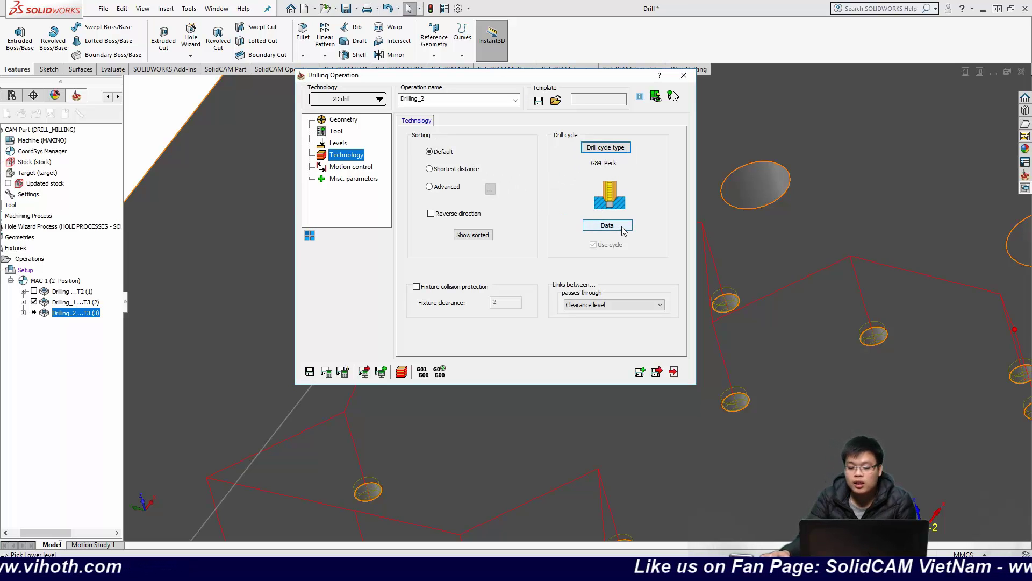
click(607, 225)
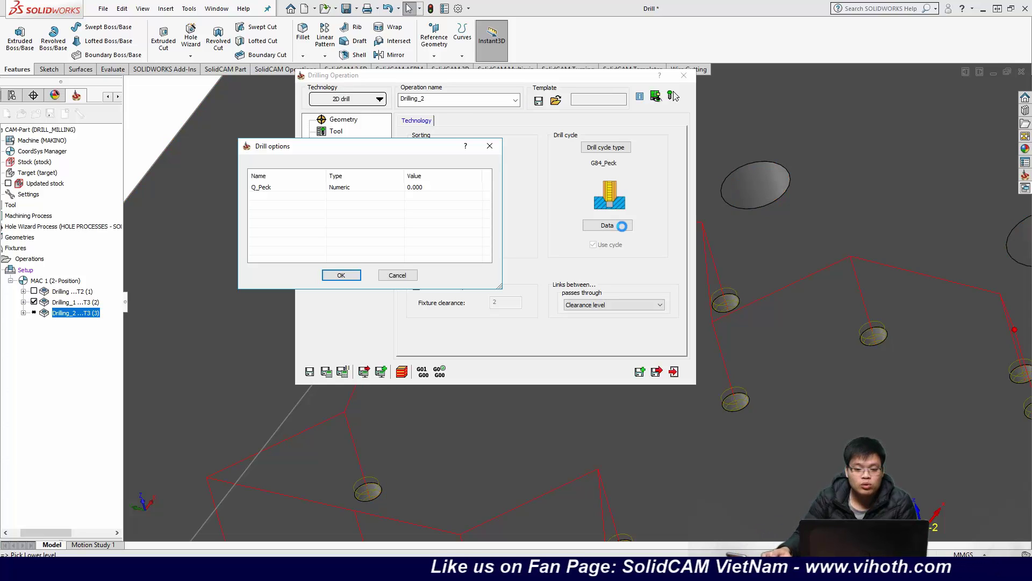
double_click(429, 187)
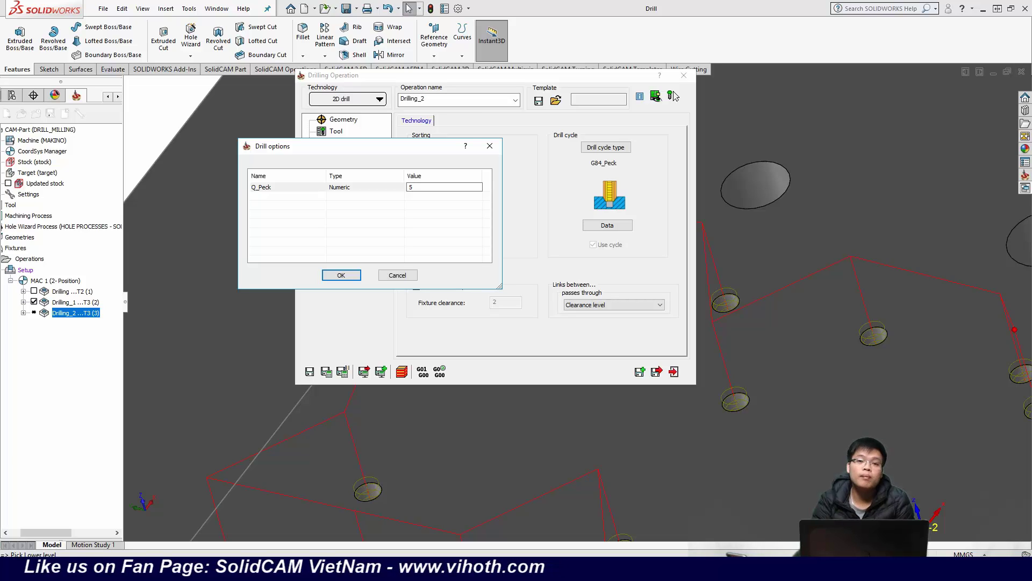
click(341, 273)
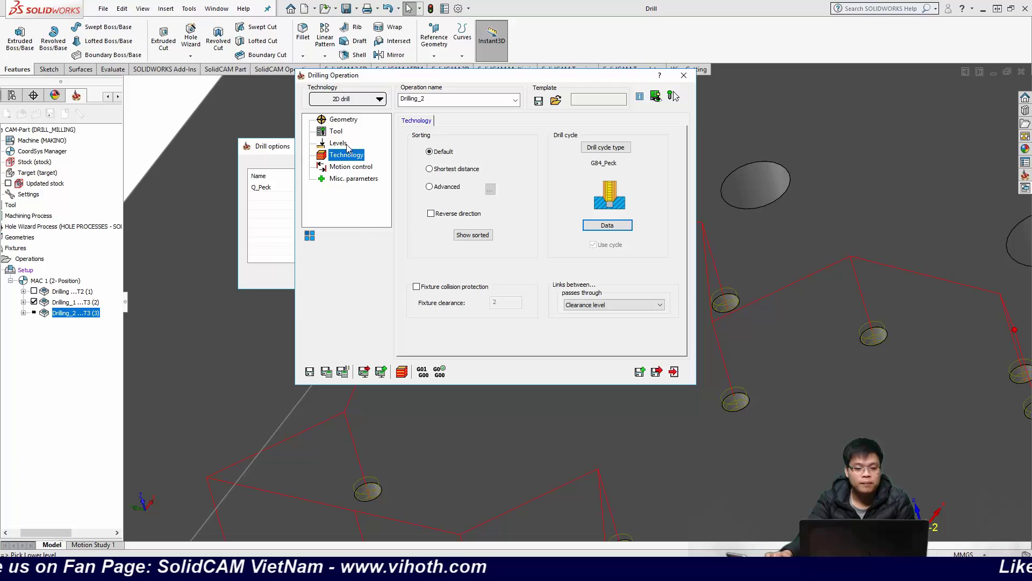
Step: Set Drilling_2's drill depth to 20 with a depth delta of 0, then save and calculate the operation
click(339, 143)
double_click(496, 231)
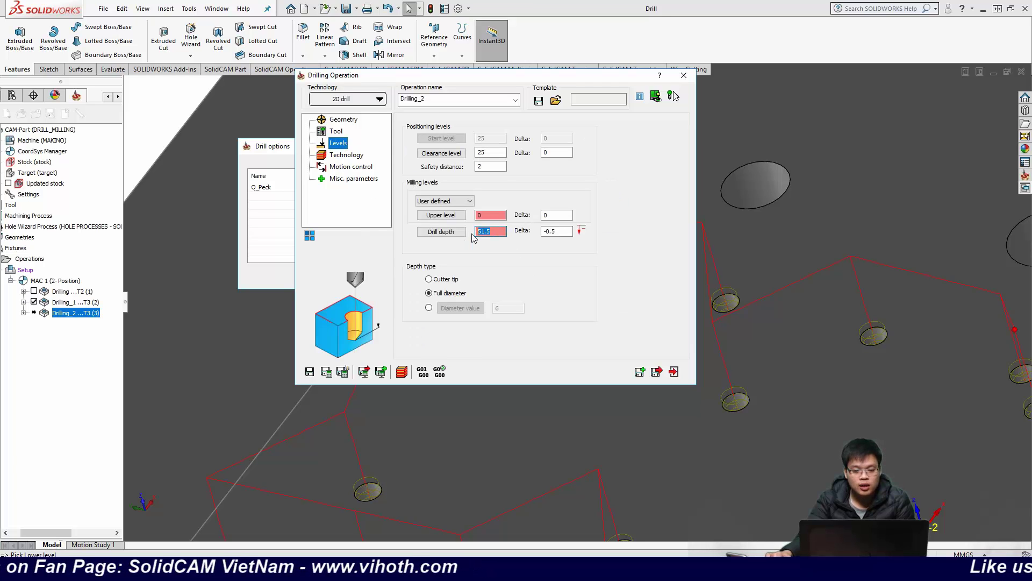
text(20)
click(551, 230)
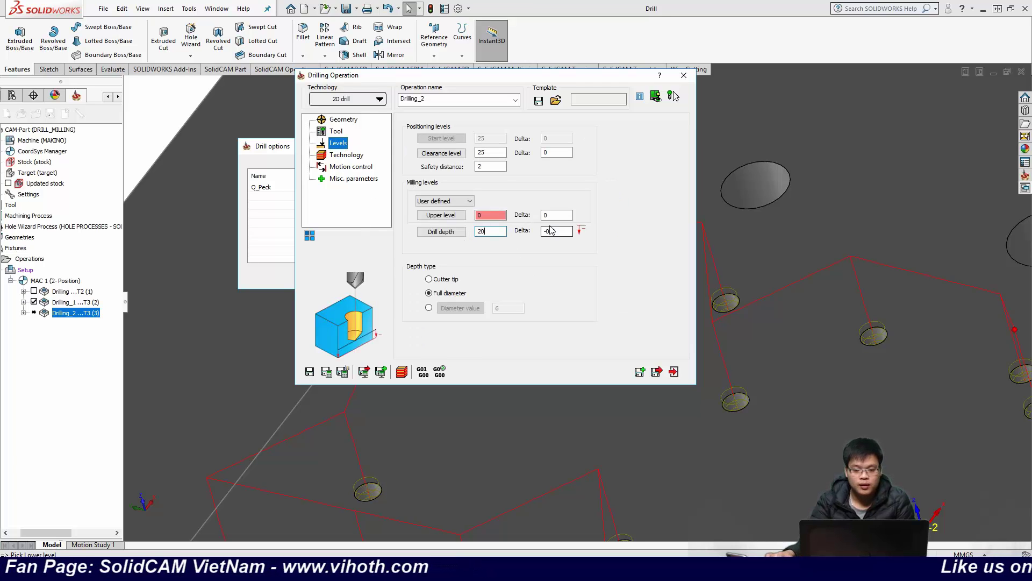
double_click(559, 230)
text(0)
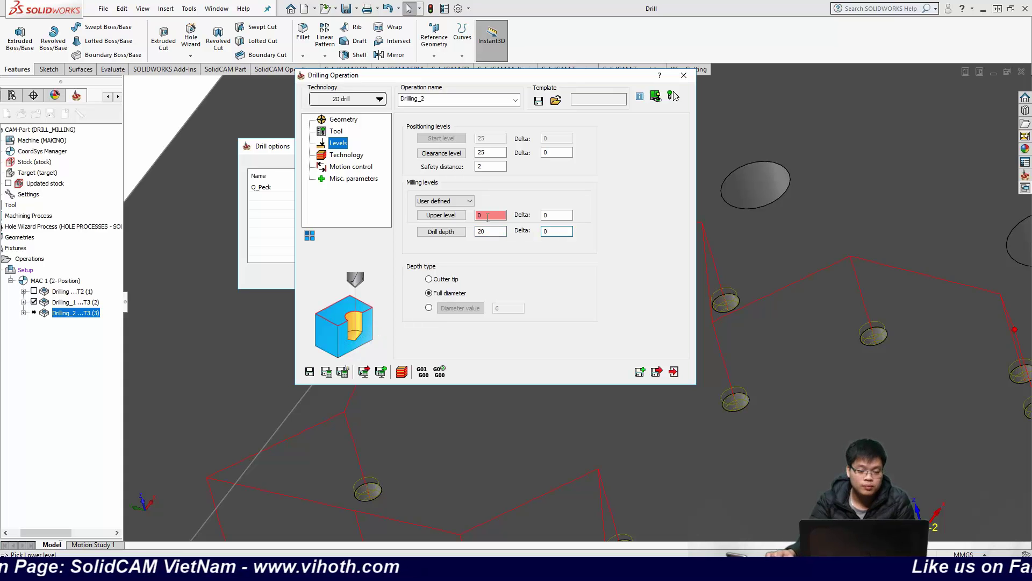
click(347, 155)
click(342, 370)
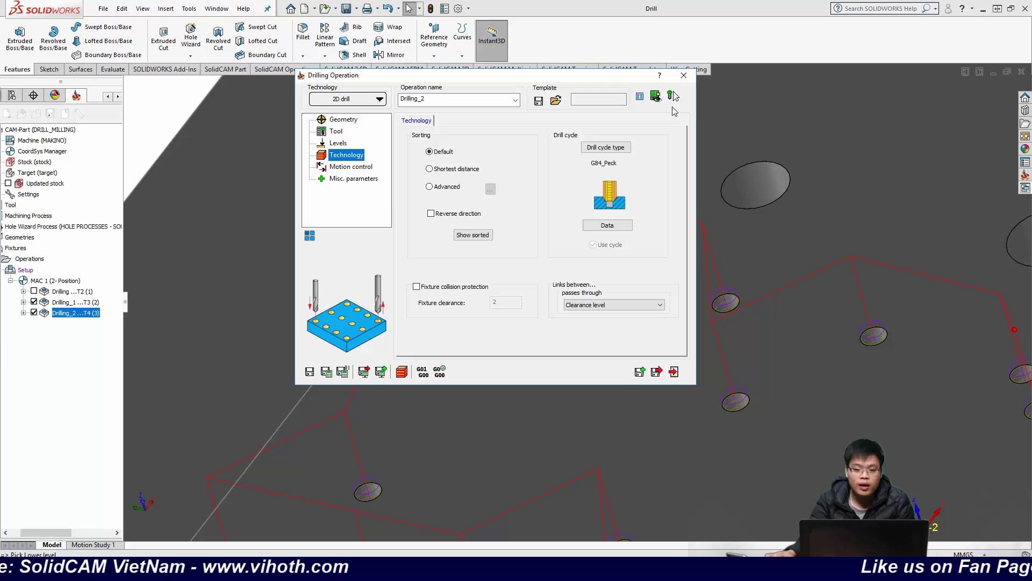
click(684, 76)
Step: Hide the Drilling_1 toolpath and generate the G-code for Drilling_2 under the file name Drilling_2 with trace level 0
click(34, 302)
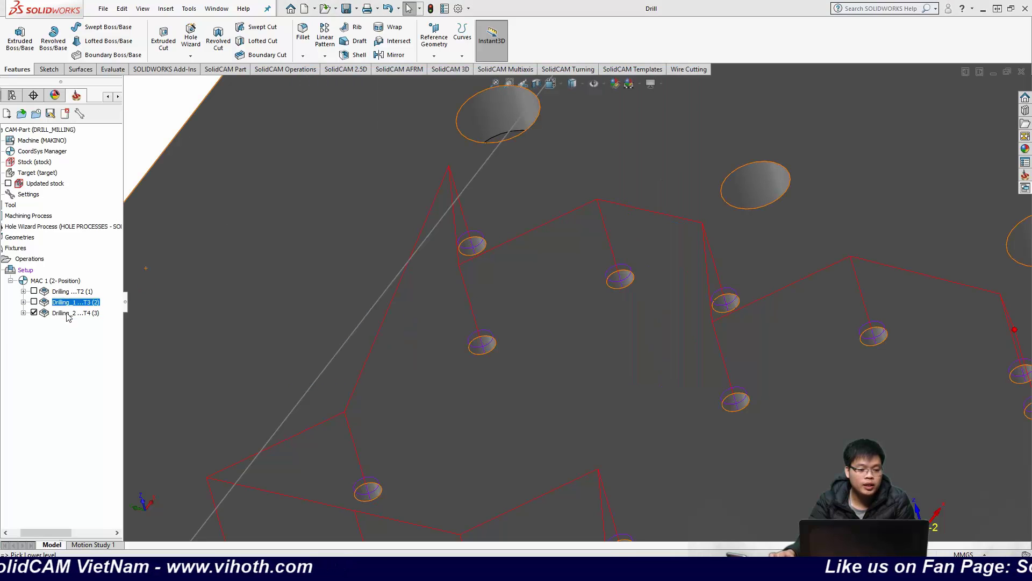
right_click(69, 312)
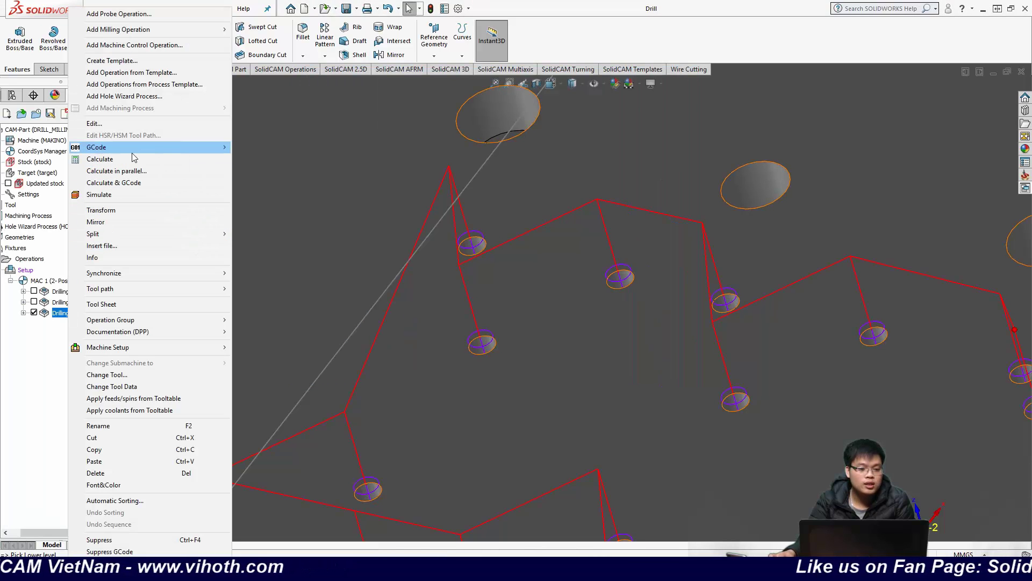
mouse_move(161, 147)
click(249, 146)
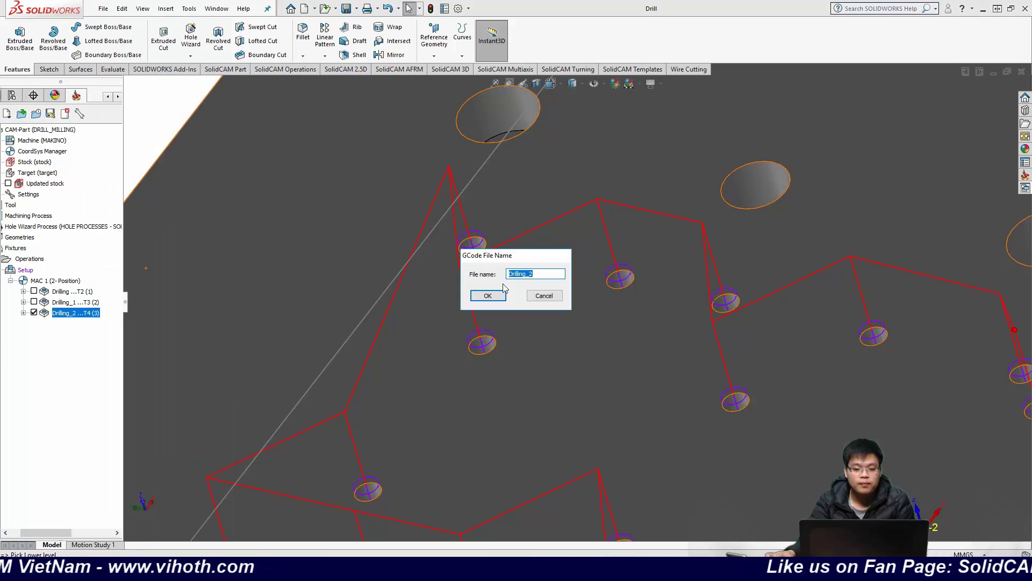
click(488, 295)
click(451, 304)
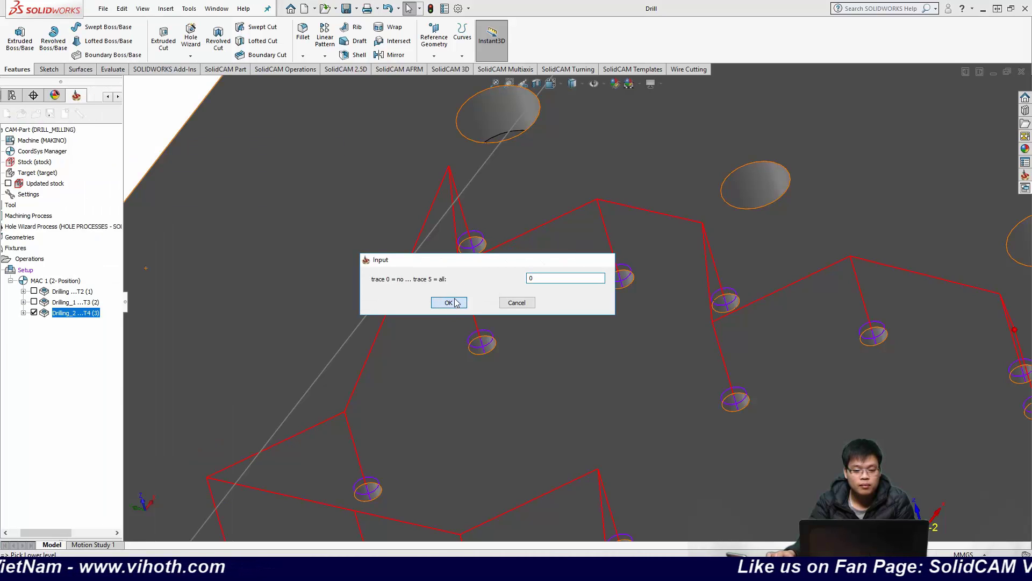
Step: Examine the G84 line and the stepped Z depths at each hole position in the generated G-code, then close the file
scroll(347, 271, down, 3)
scroll(342, 280, down, 2)
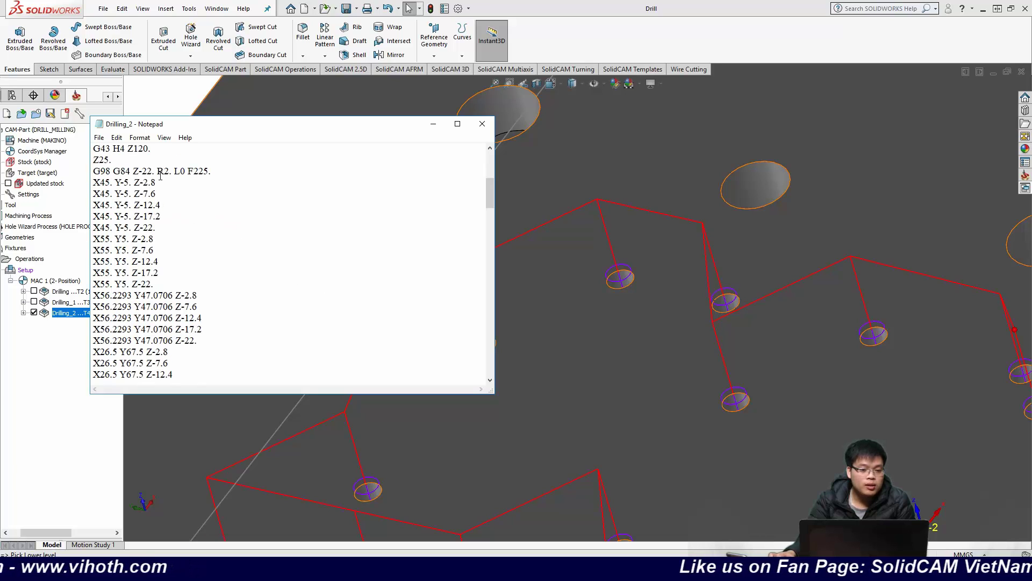
drag(145, 171, 210, 171)
click(201, 207)
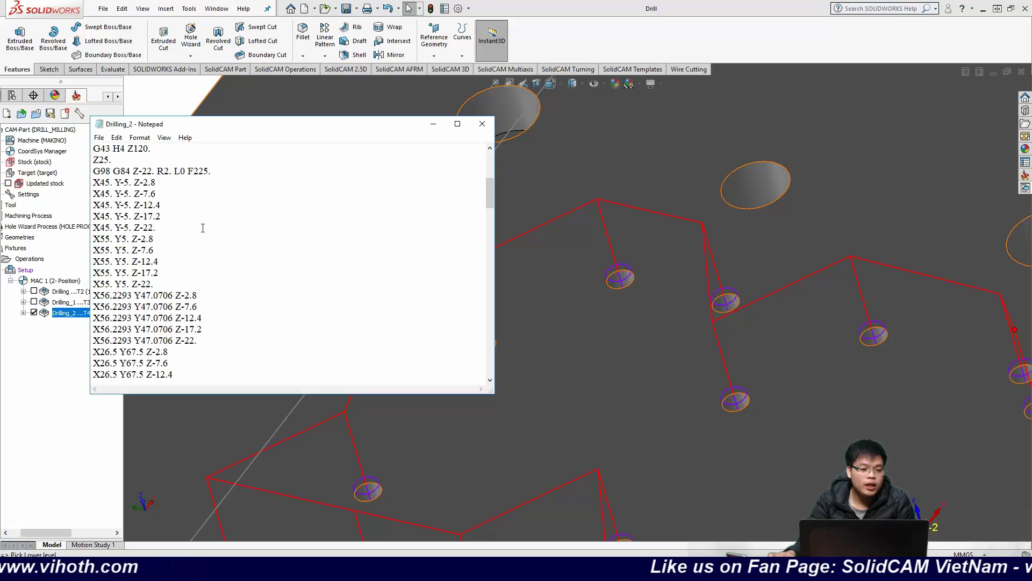
scroll(204, 237, down, 3)
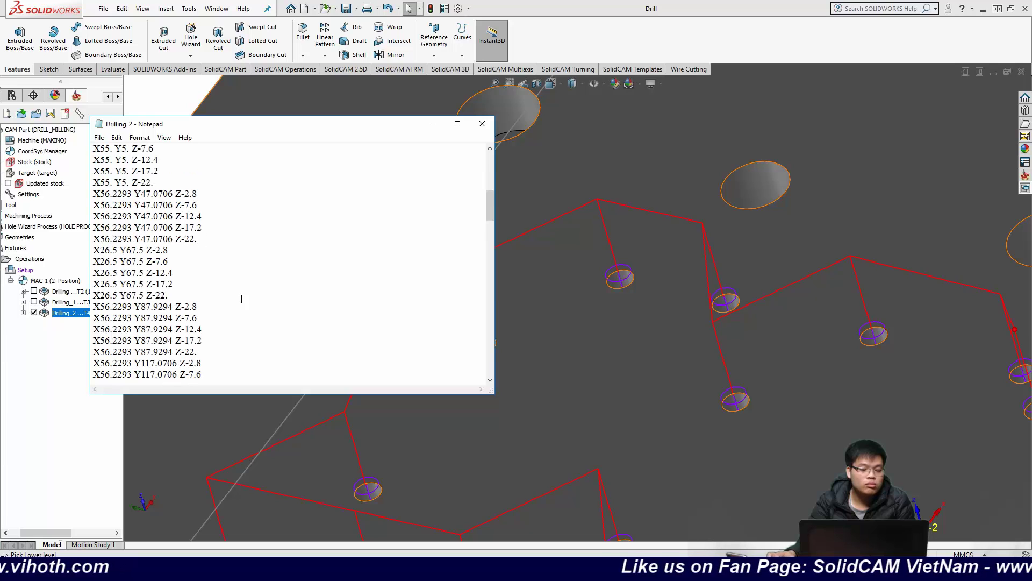
drag(233, 229, 92, 191)
click(285, 244)
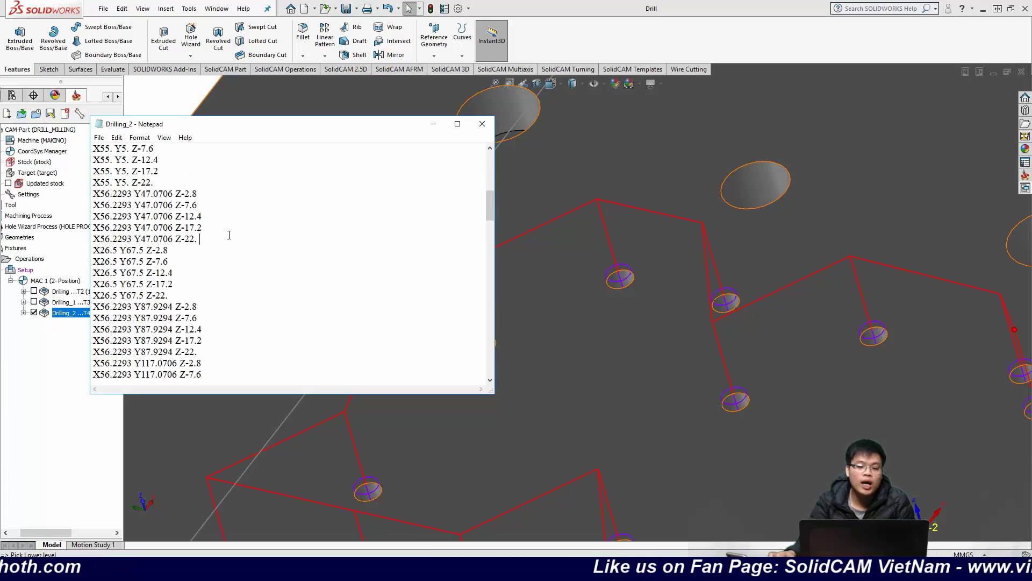
drag(229, 235, 93, 205)
click(324, 323)
scroll(325, 327, down, 15)
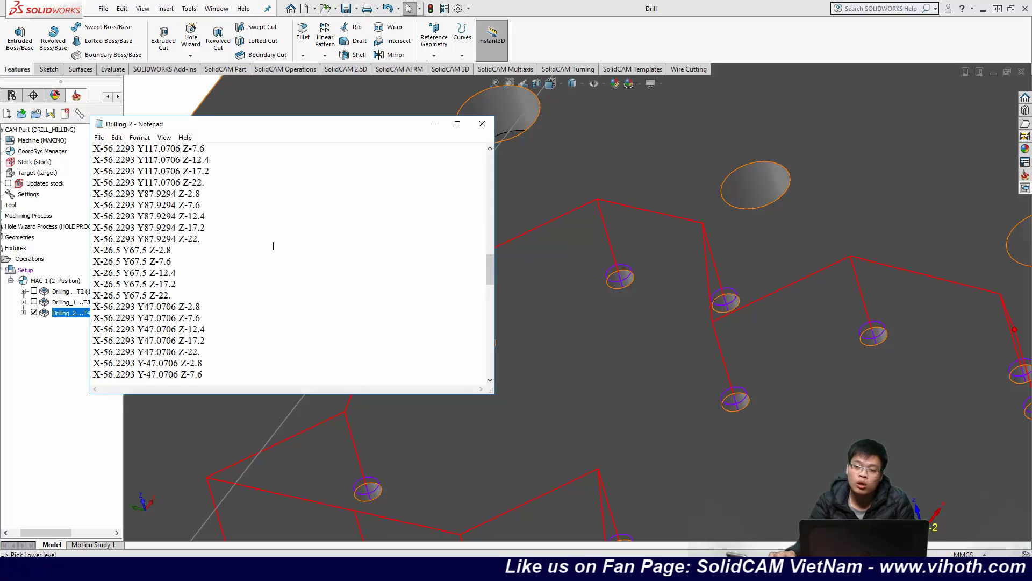
scroll(274, 249, down, 12)
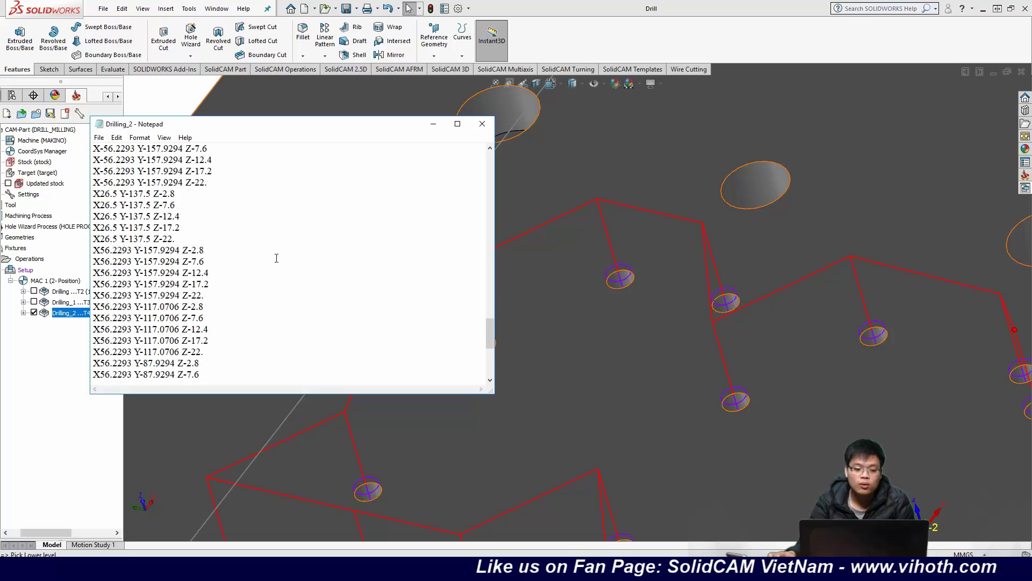
scroll(276, 257, down, 1)
click(482, 124)
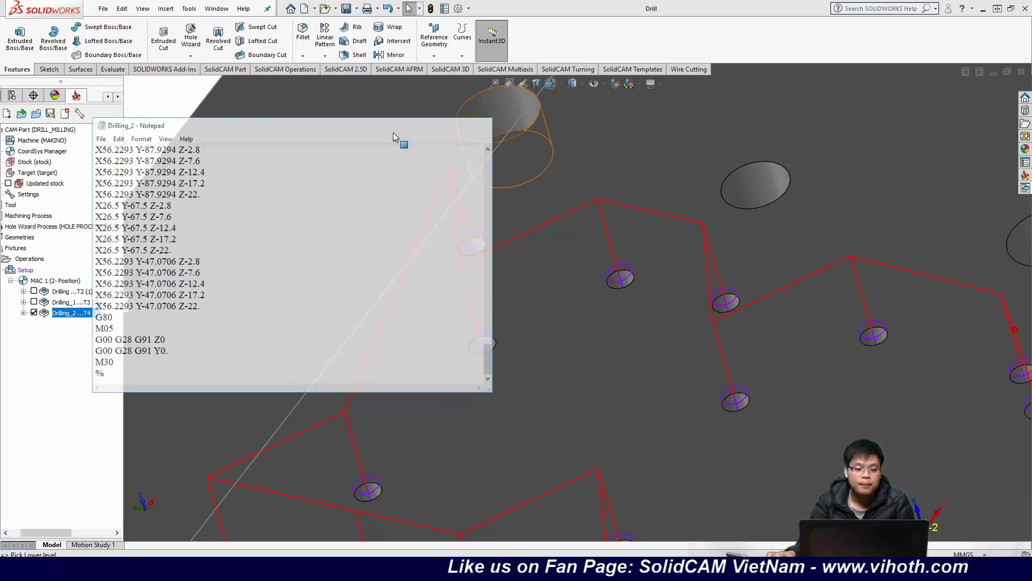
Step: Hide the Drilling_2 toolpath, reopen the operation to review its G84 and G84_Peck cycle types, and recalculate it
click(34, 313)
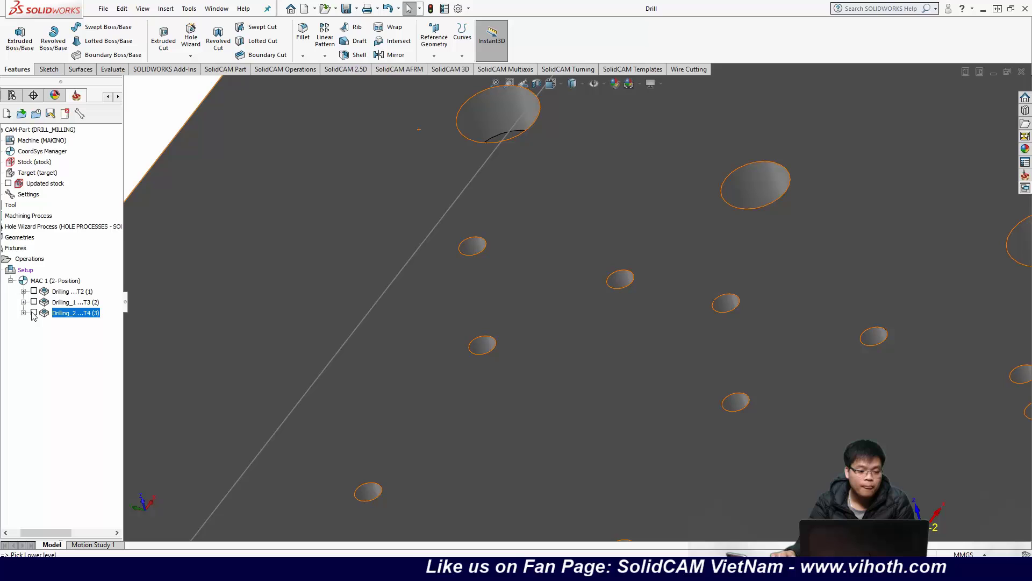
click(75, 302)
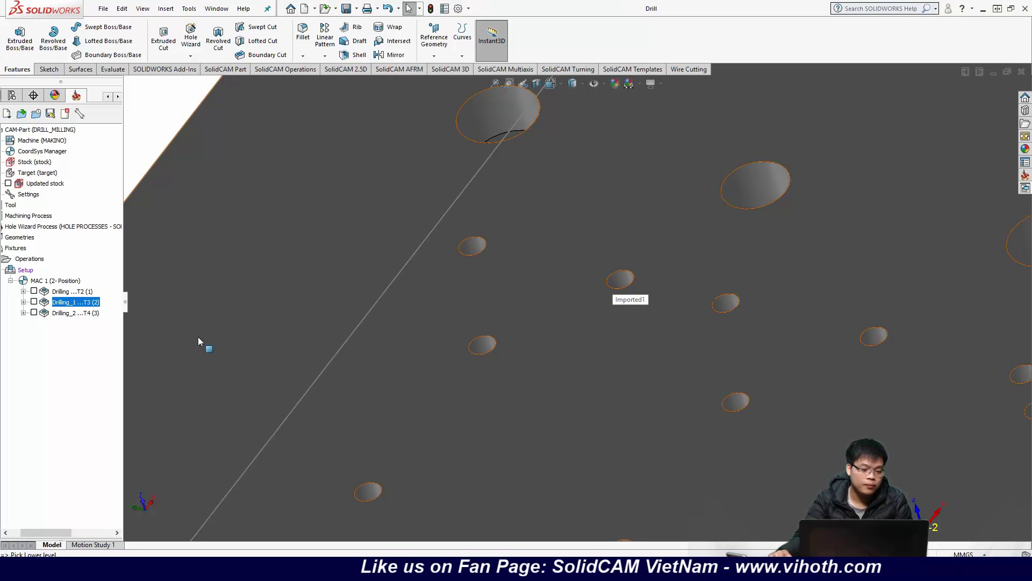
click(88, 314)
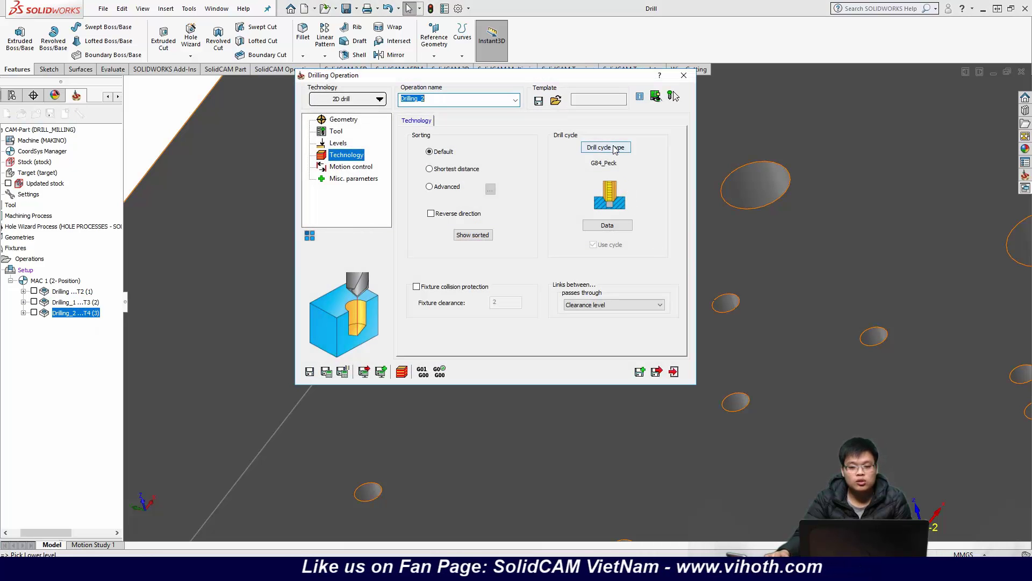
click(616, 149)
click(518, 176)
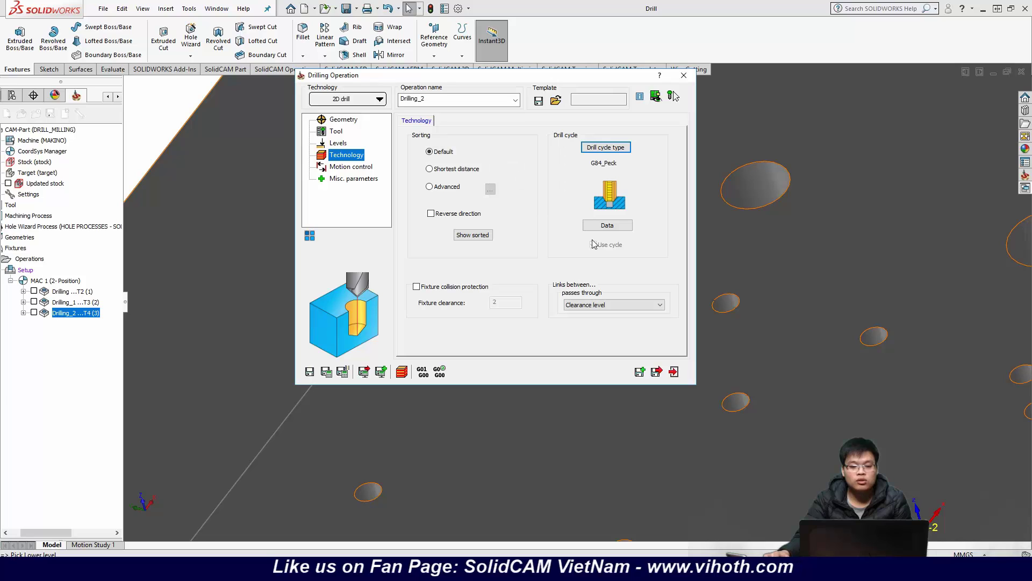
click(617, 150)
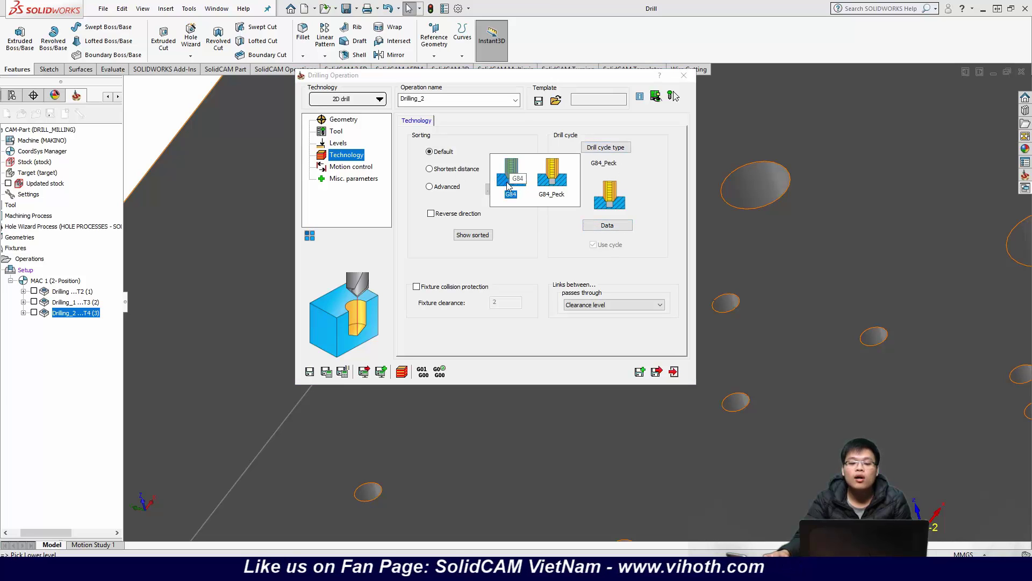
click(512, 188)
click(343, 370)
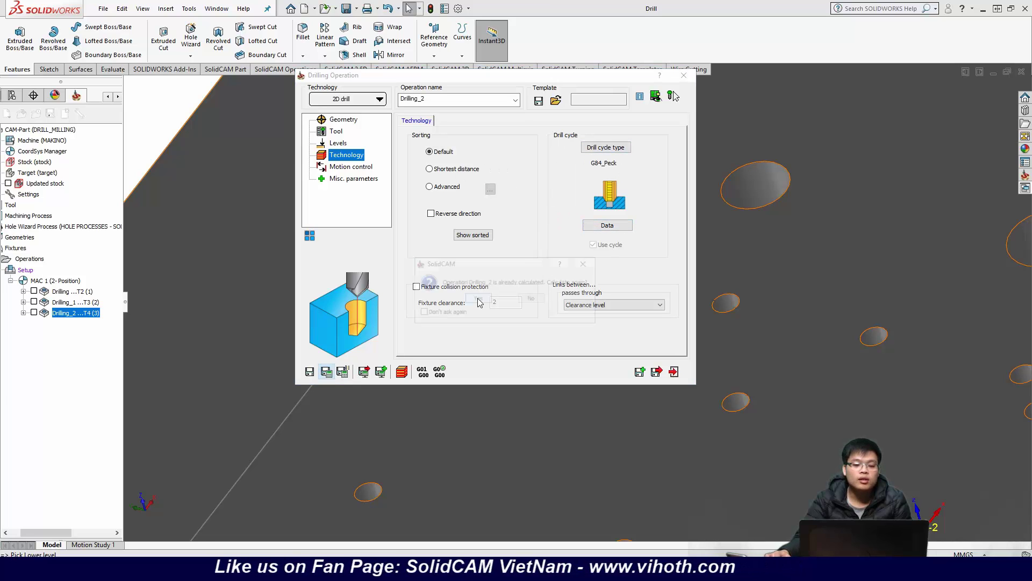
click(476, 297)
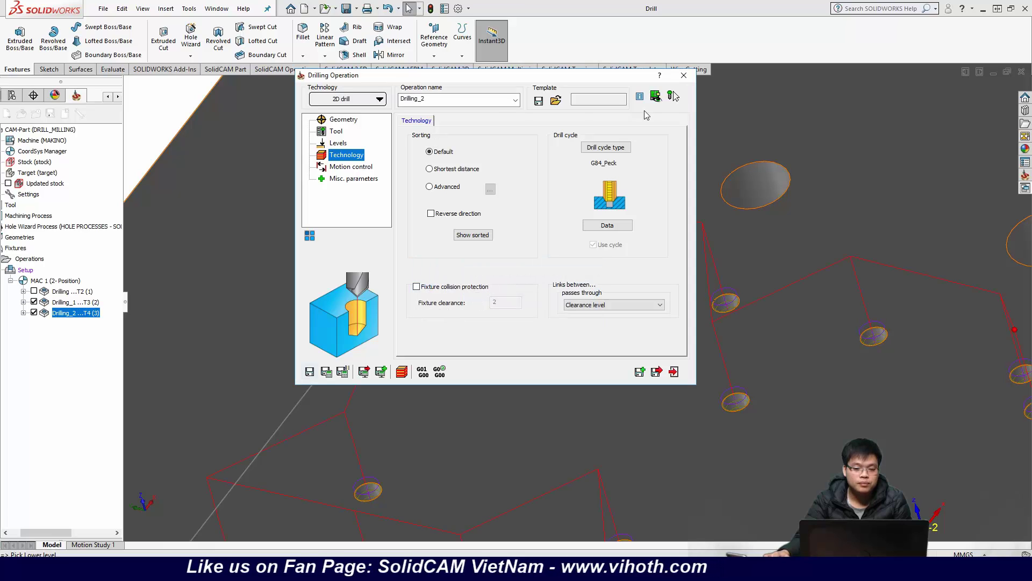
Step: Check the drill depth in Drilling_2's levels, then recalculate the operation and close it
click(338, 143)
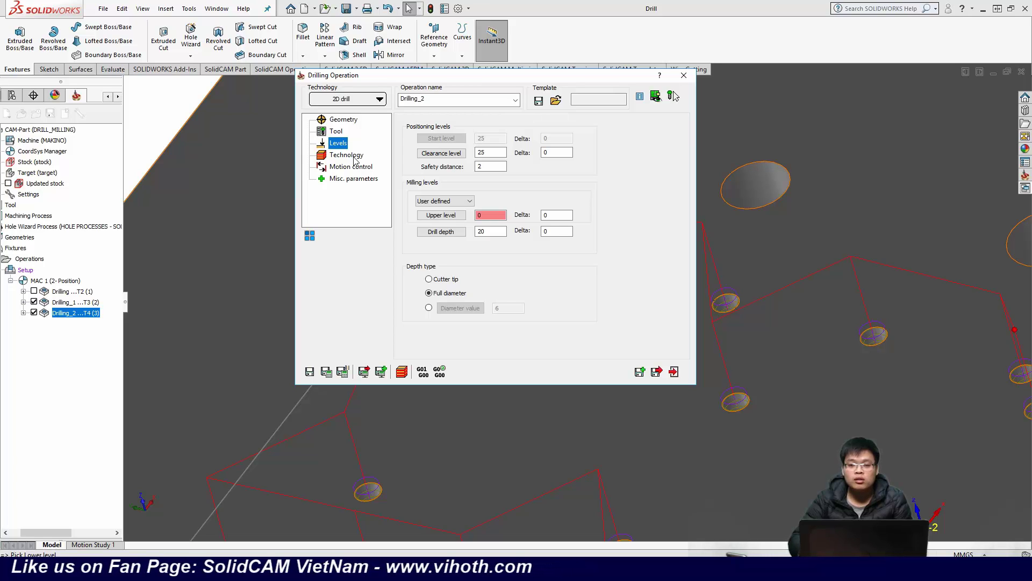
click(483, 231)
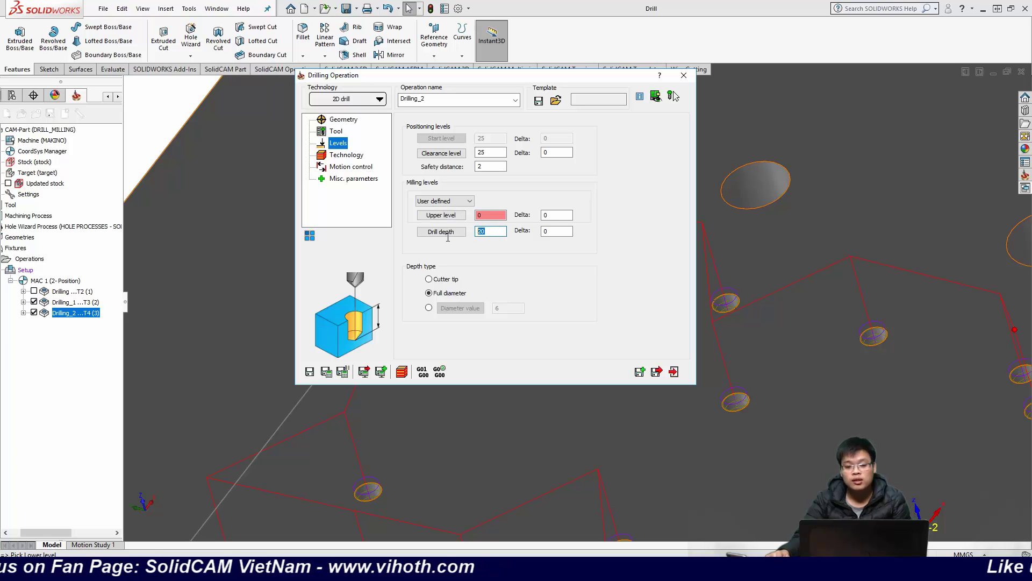
click(326, 371)
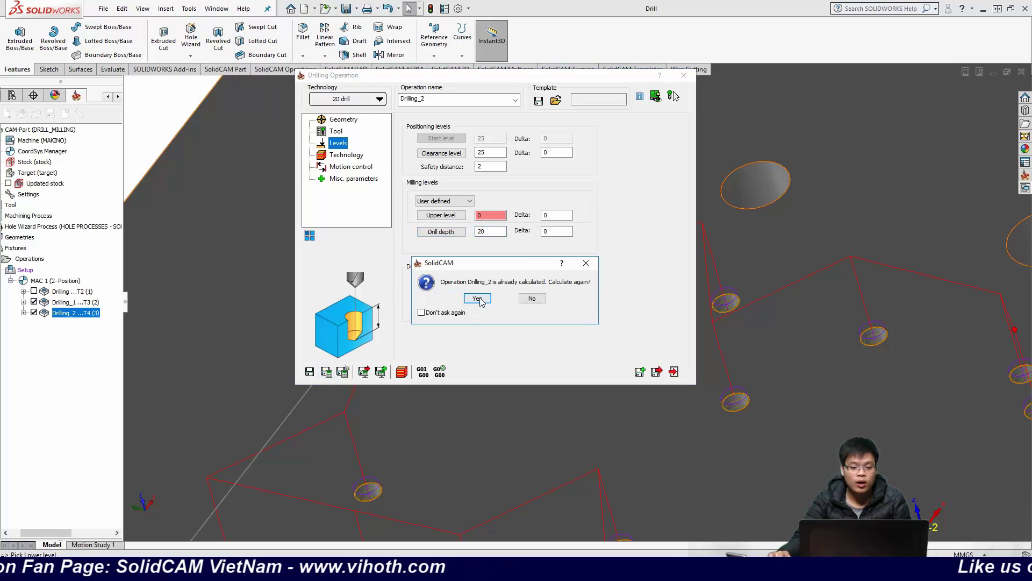
click(455, 299)
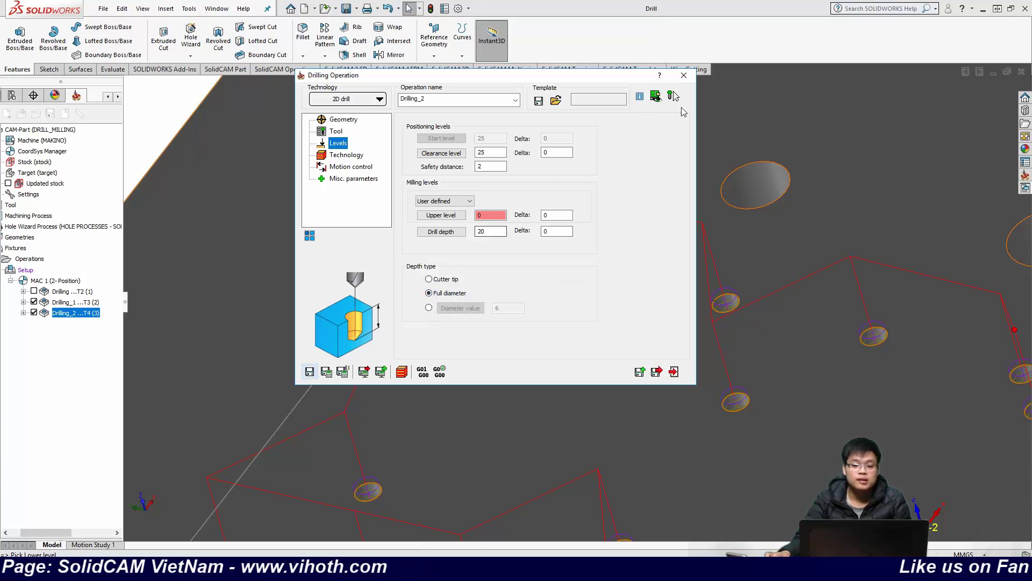
click(684, 76)
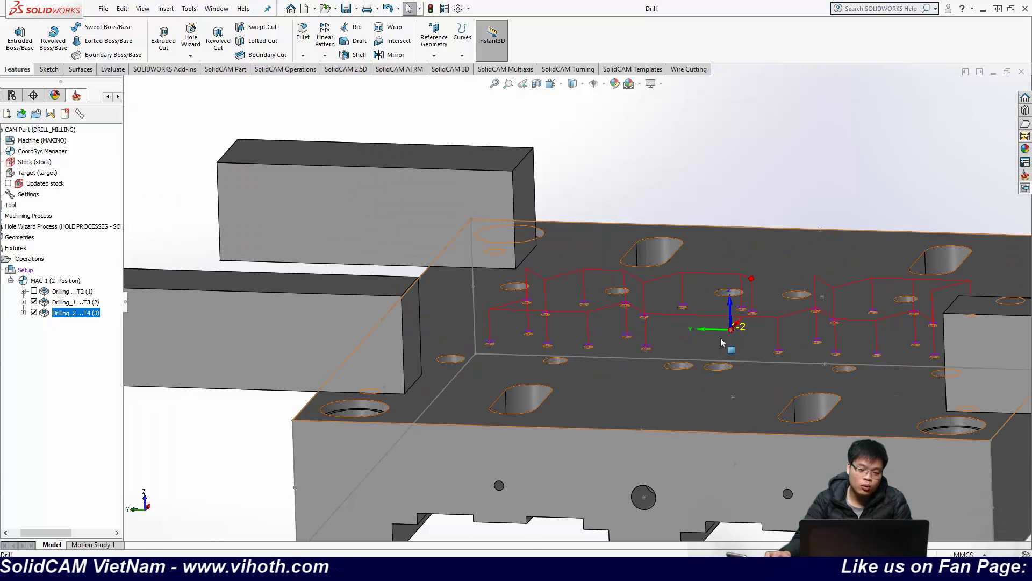
Step: Open the Drilling_1 operation and save a copy of it as a new drilling operation
middle_drag(720, 344, 727, 462)
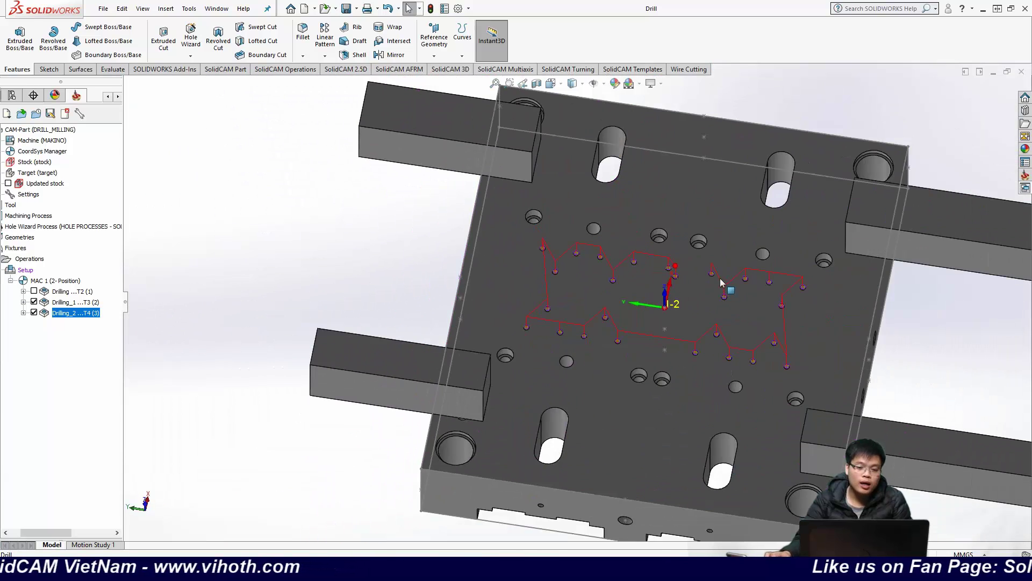
middle_drag(721, 283, 714, 366)
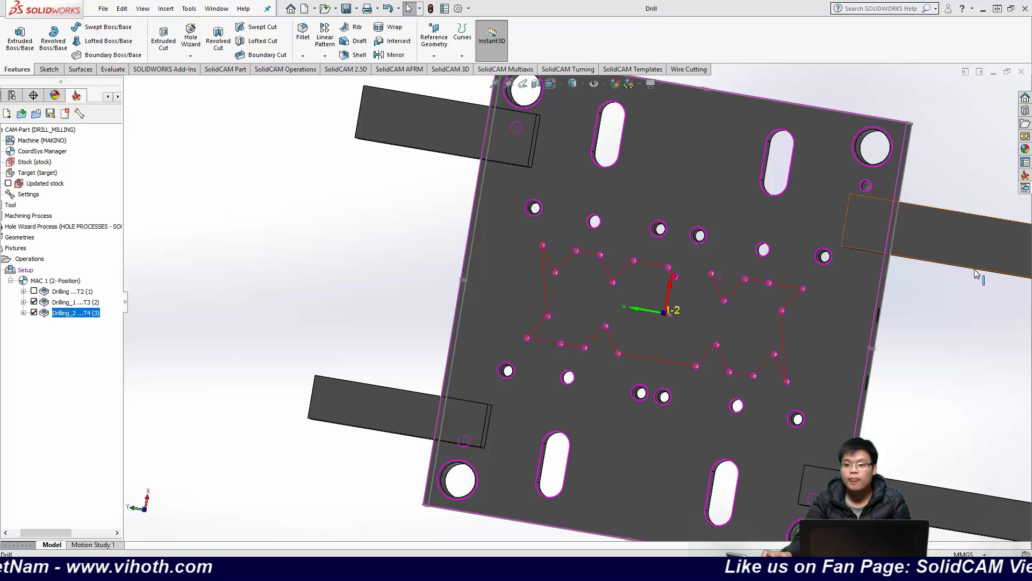
middle_drag(575, 326, 580, 280)
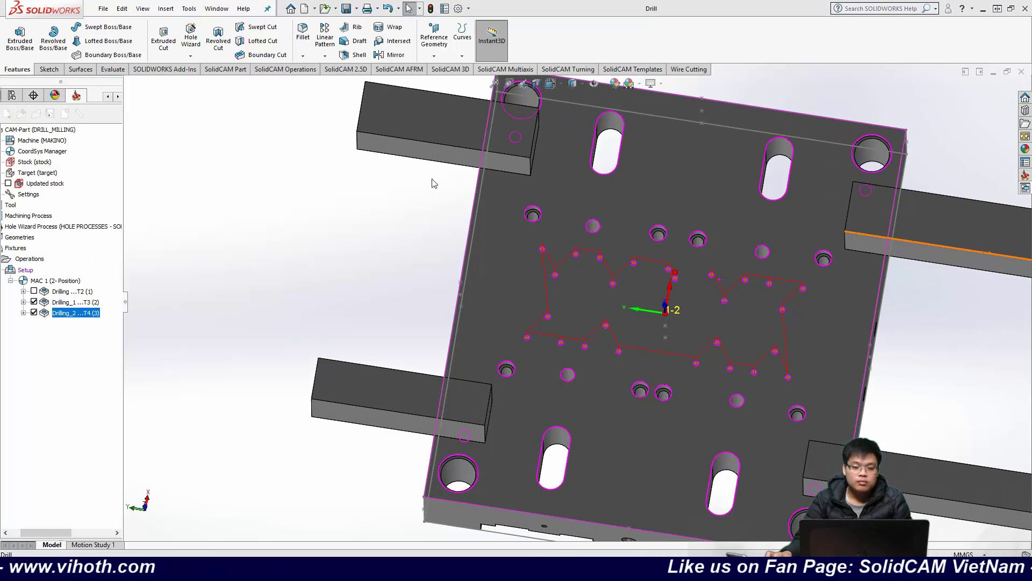
click(683, 76)
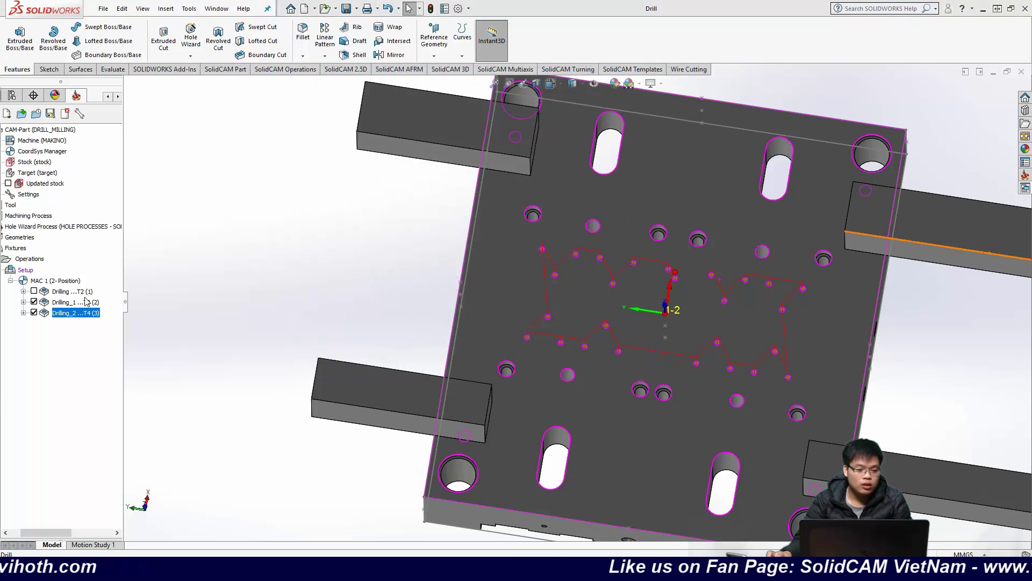
click(80, 302)
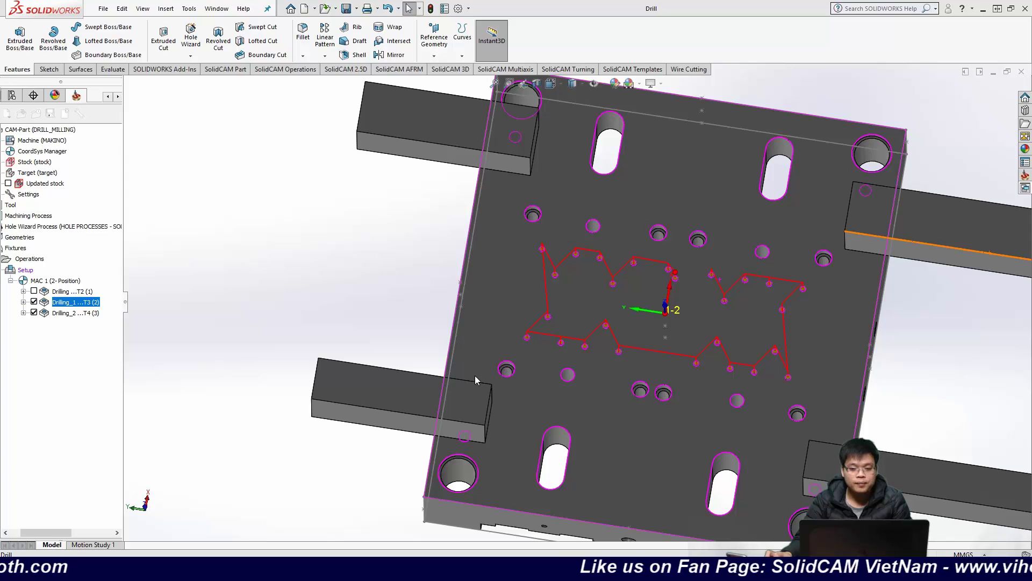
click(640, 371)
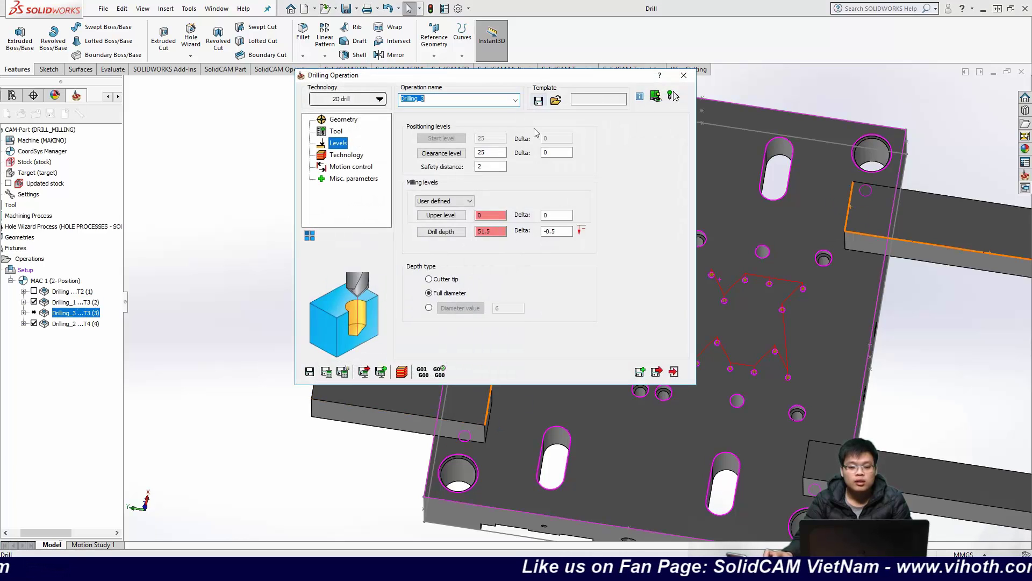
Step: Define a new drill geometry for Drilling_3 from the two large corner holes along the same side of the plate
click(355, 124)
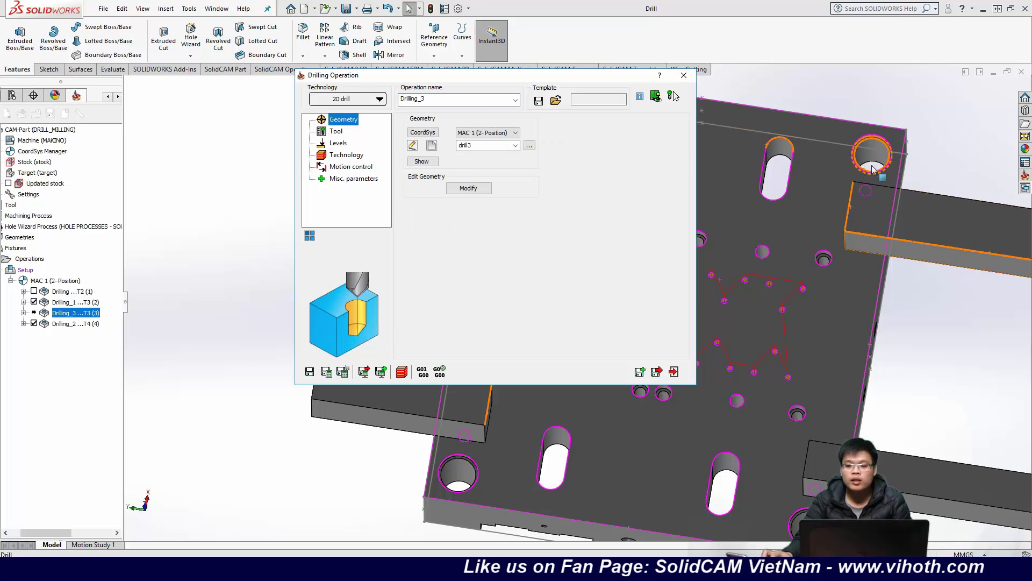
click(431, 145)
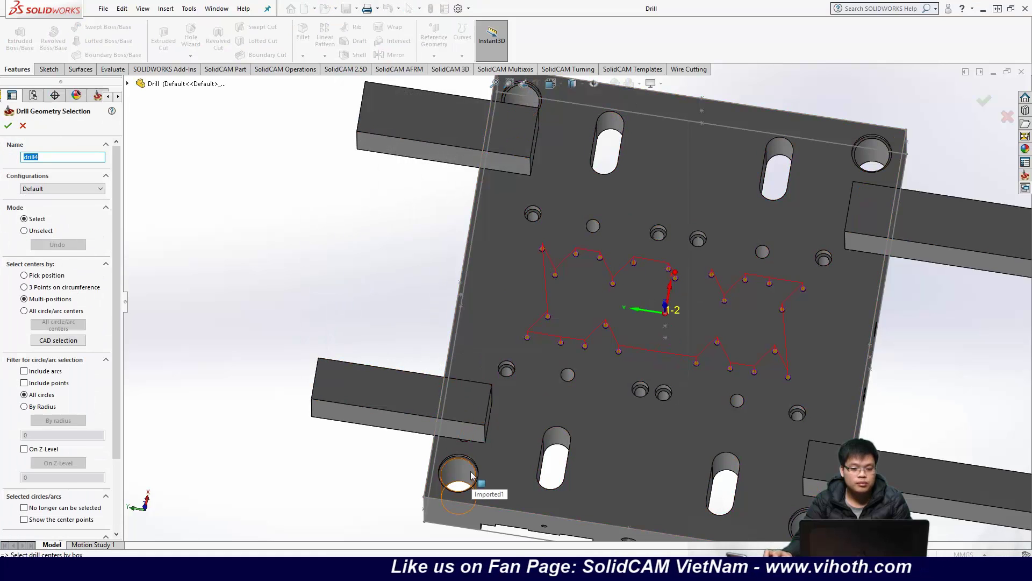
click(522, 100)
click(458, 472)
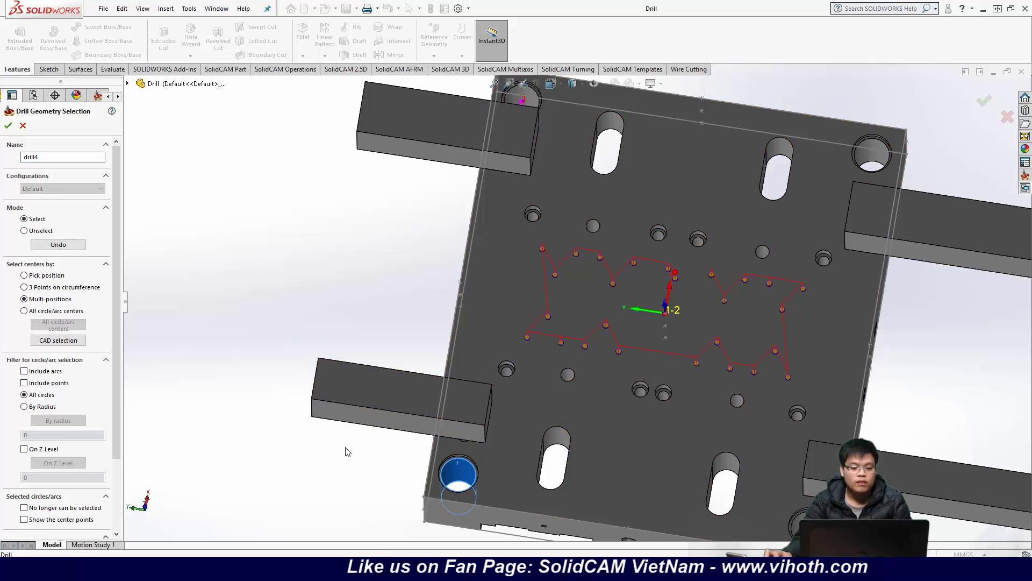
middle_drag(272, 288, 269, 178)
middle_drag(519, 280, 459, 266)
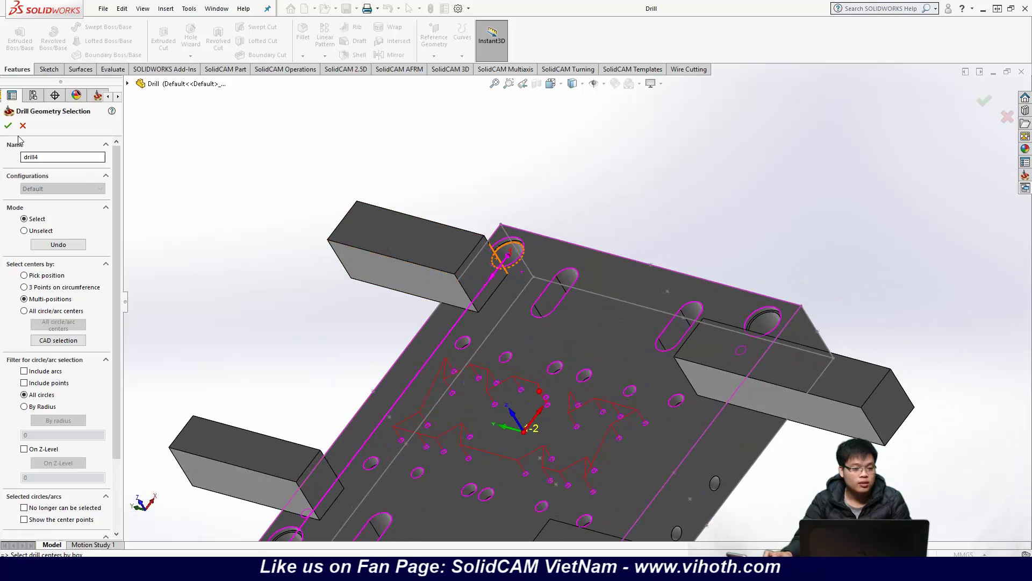
key(Return)
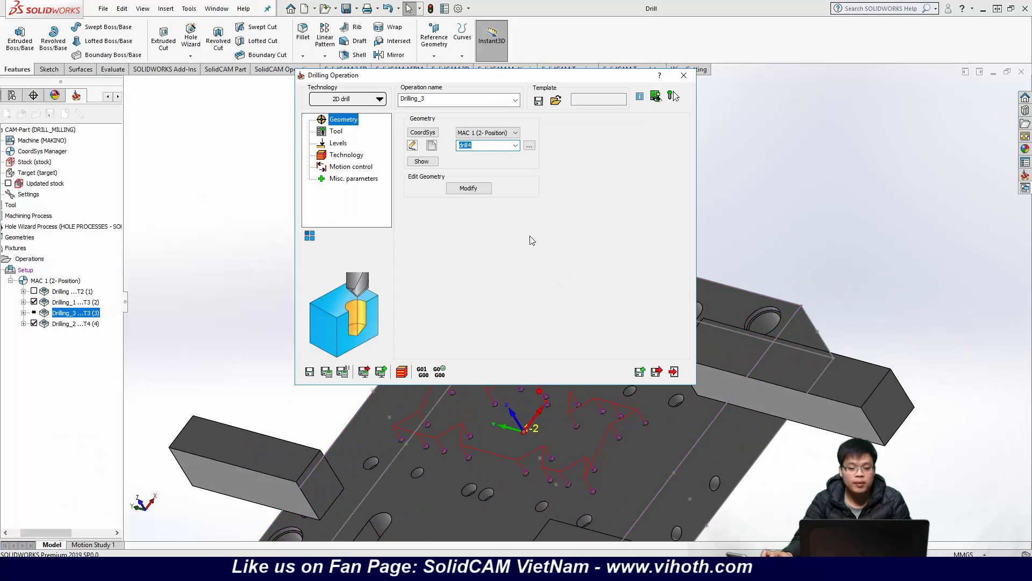
Step: Set Drilling_3's drill depth to 10 with a depth delta of 0
click(336, 131)
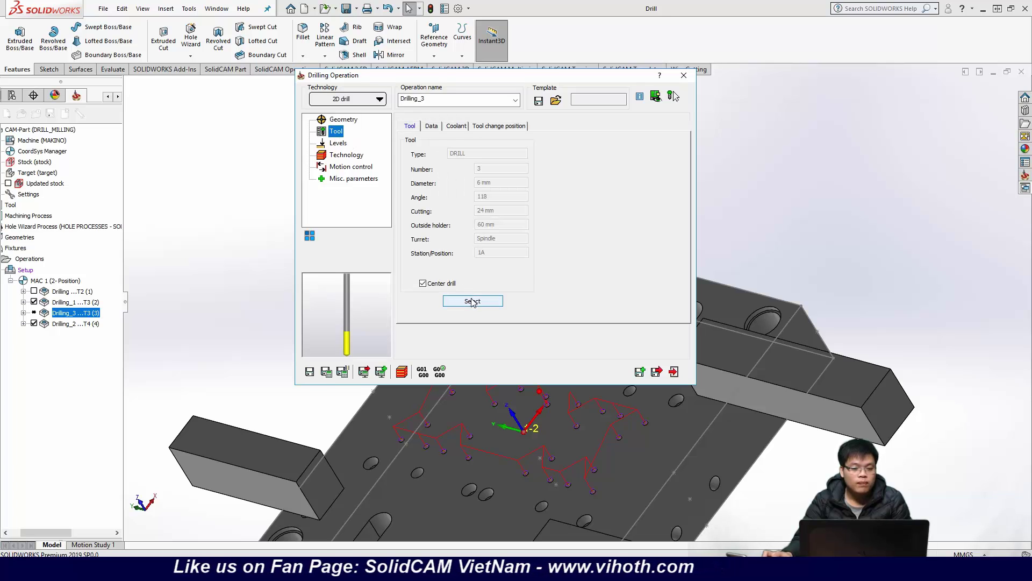
click(338, 143)
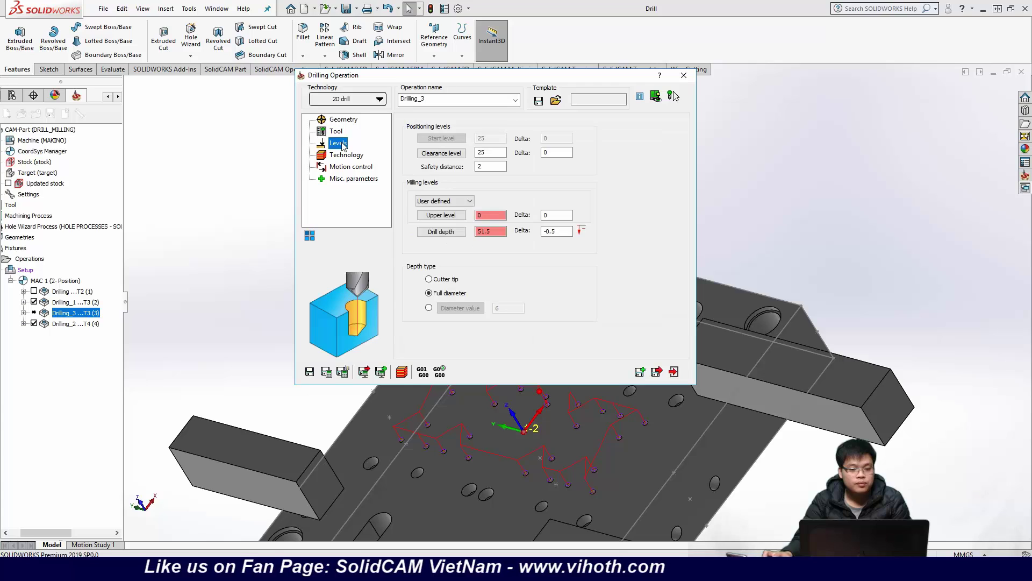
key(Tab)
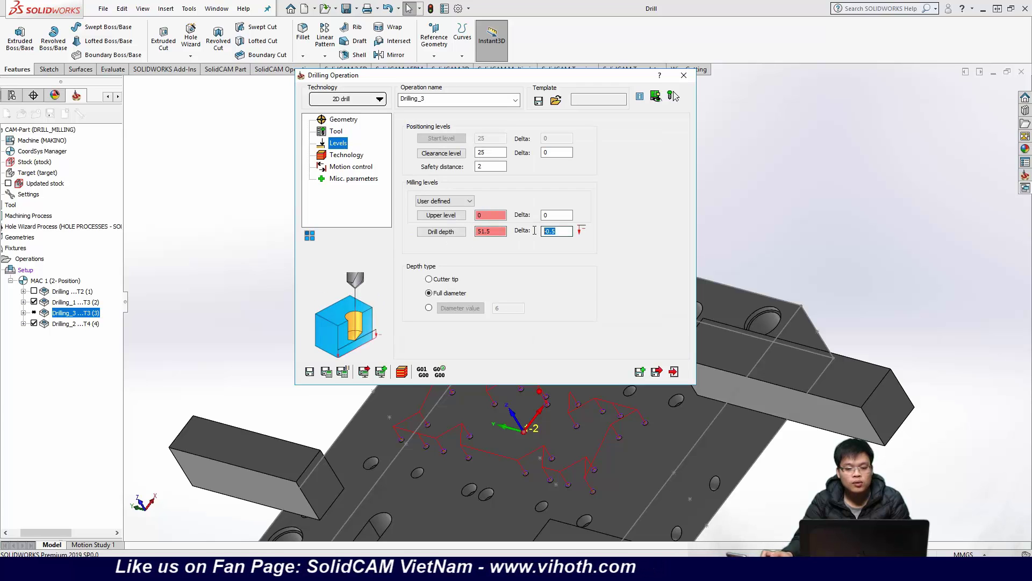
text(0)
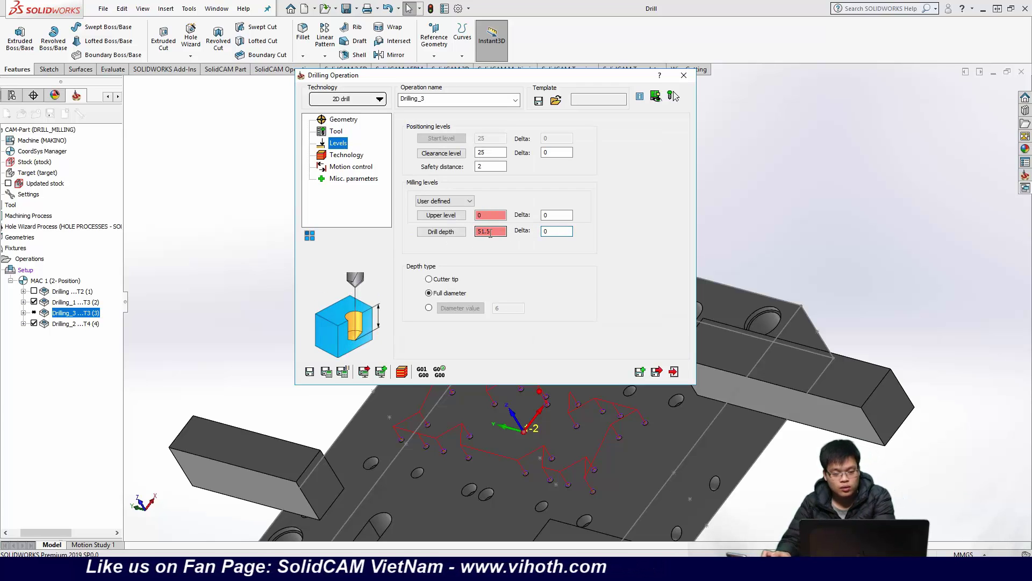
double_click(490, 233)
text(10)
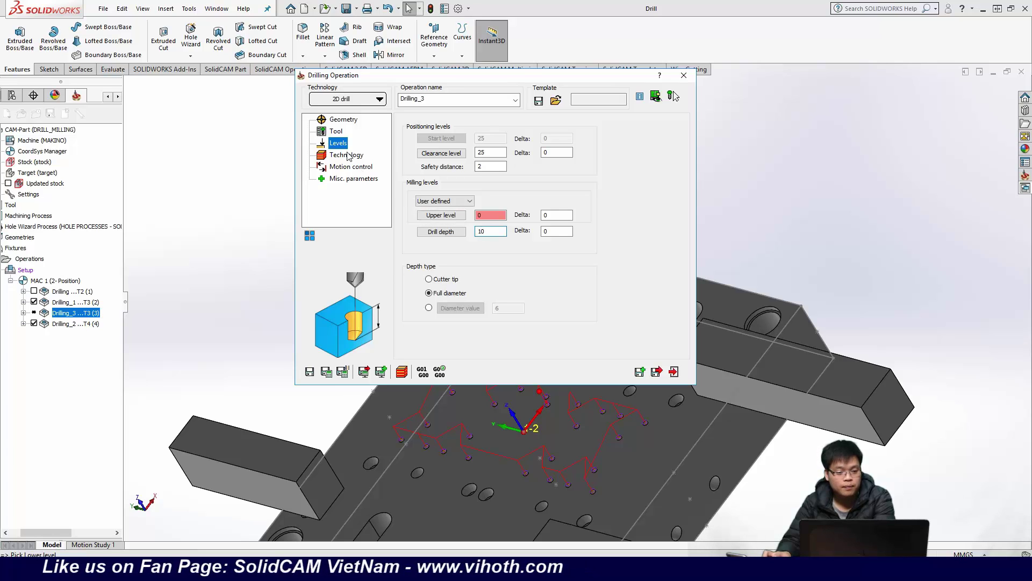
Step: Review Drilling_3's technology settings and clearance level, then save and calculate the operation and close it
click(348, 156)
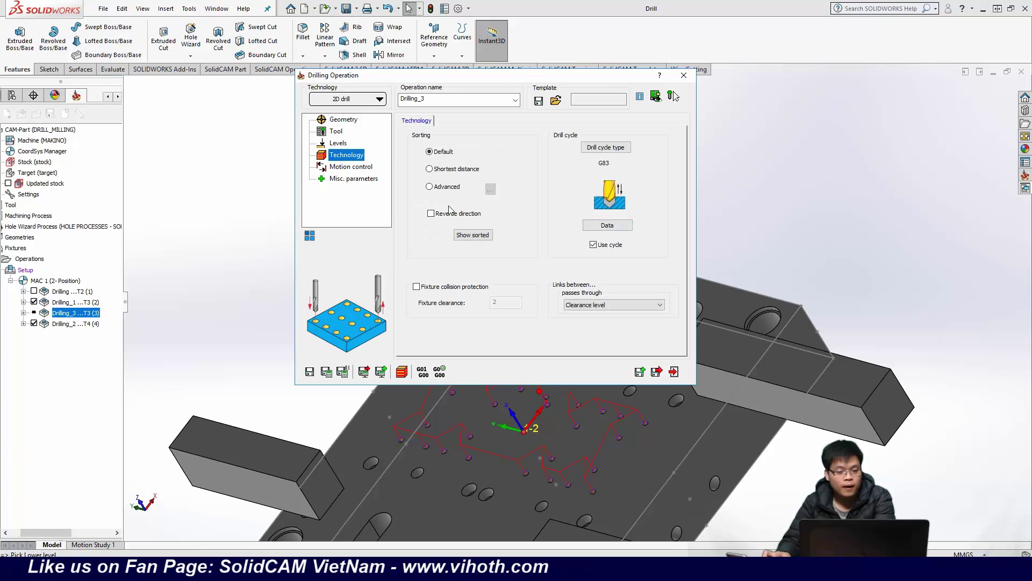
click(369, 167)
click(346, 155)
click(338, 143)
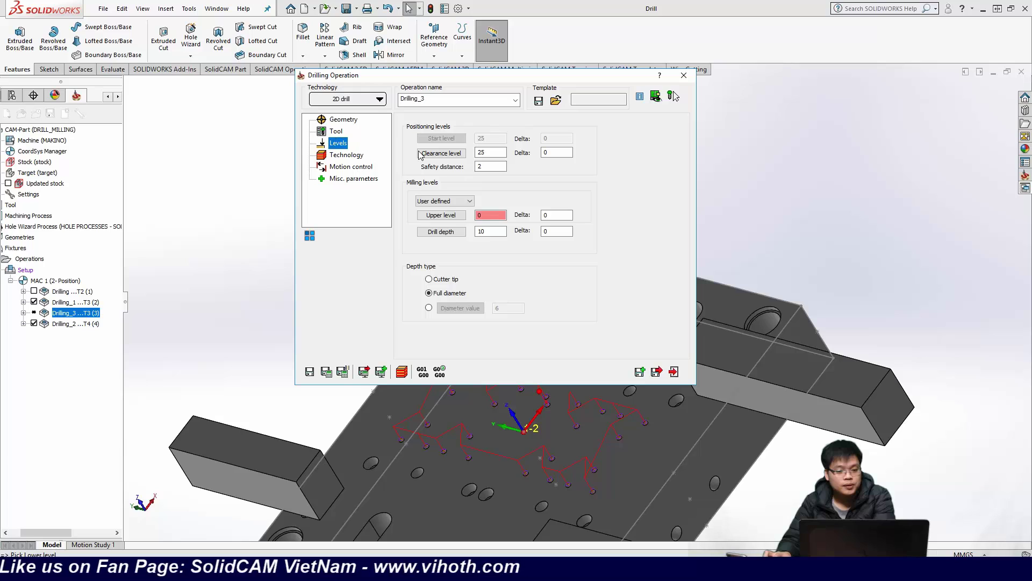
click(497, 154)
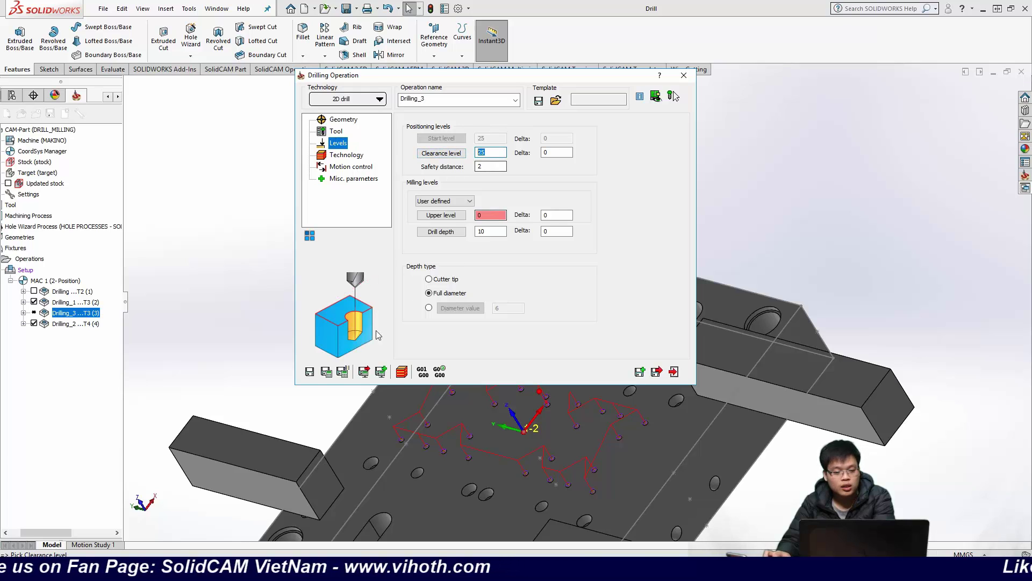
click(327, 372)
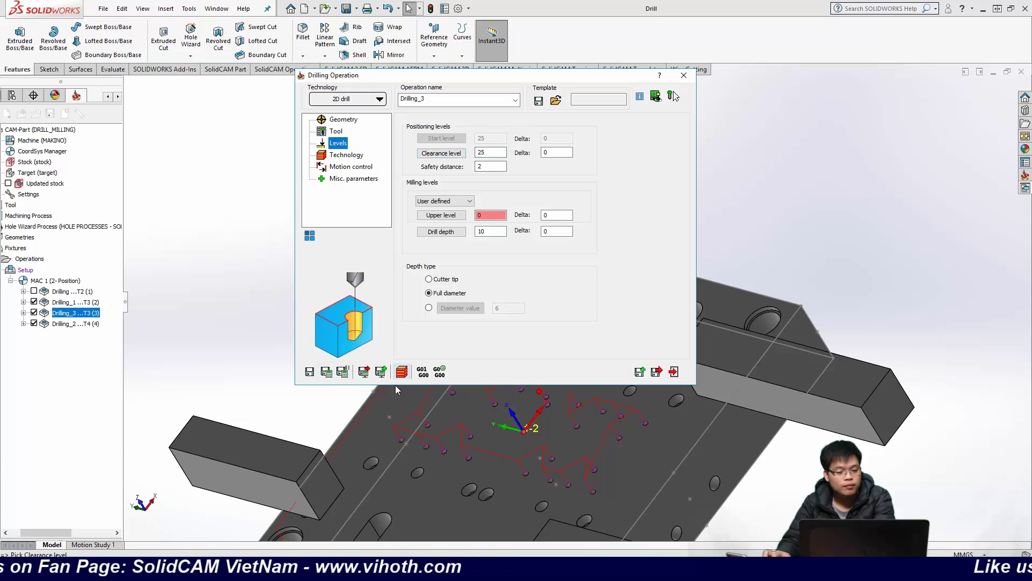
click(683, 75)
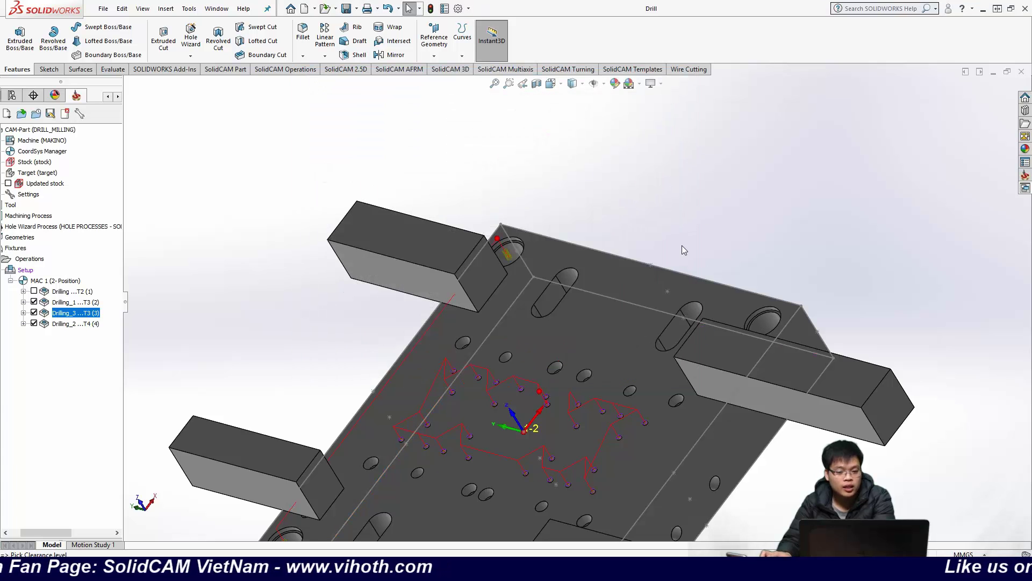
Step: Hide the Drilling_2 and Drilling_1 toolpaths and examine the Drilling_3 path between the two corner holes against the clamps
click(34, 324)
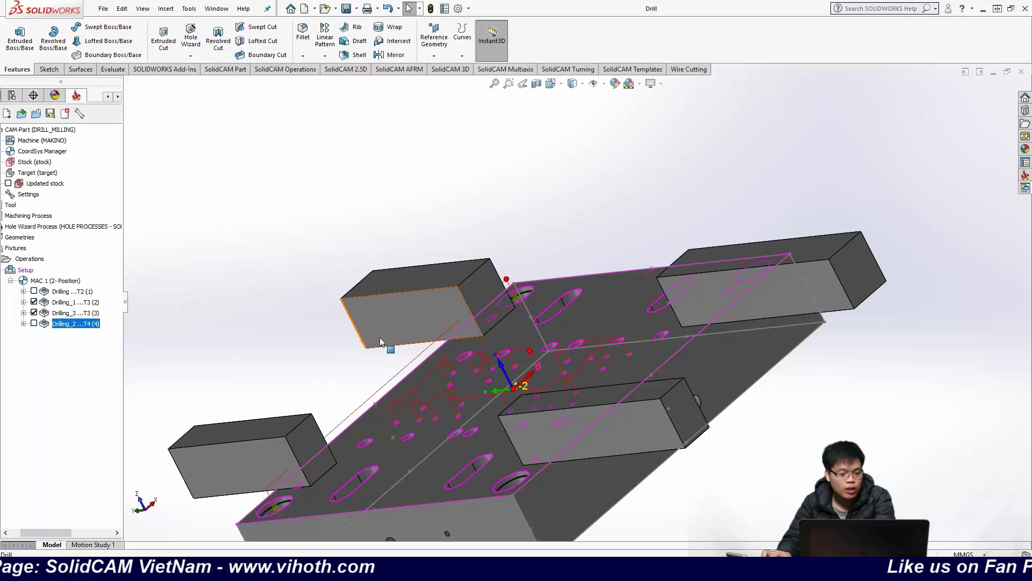
middle_drag(380, 337, 514, 300)
scroll(514, 300, down, 3)
scroll(517, 306, down, 5)
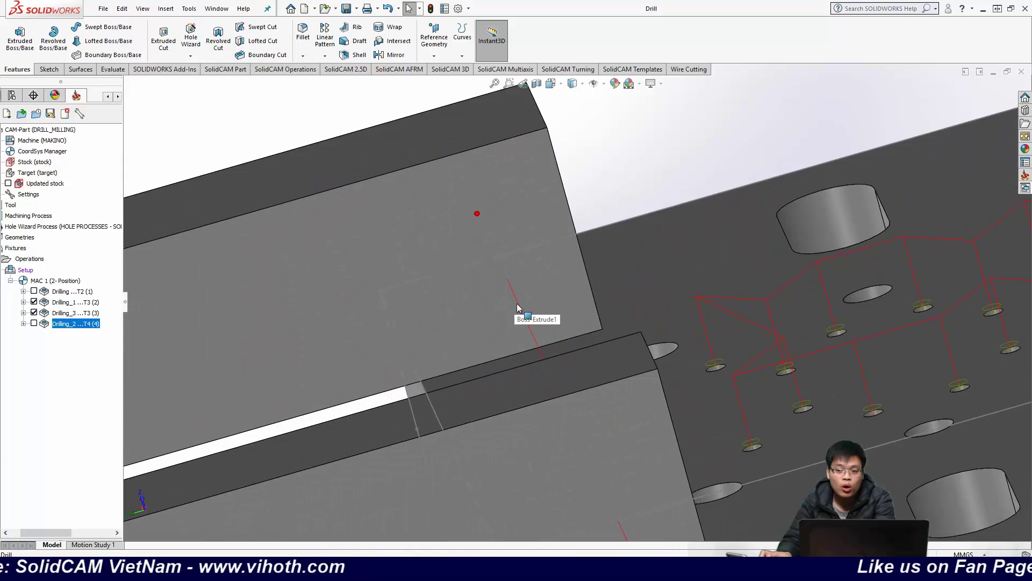
middle_drag(537, 334, 496, 339)
scroll(477, 393, up, 8)
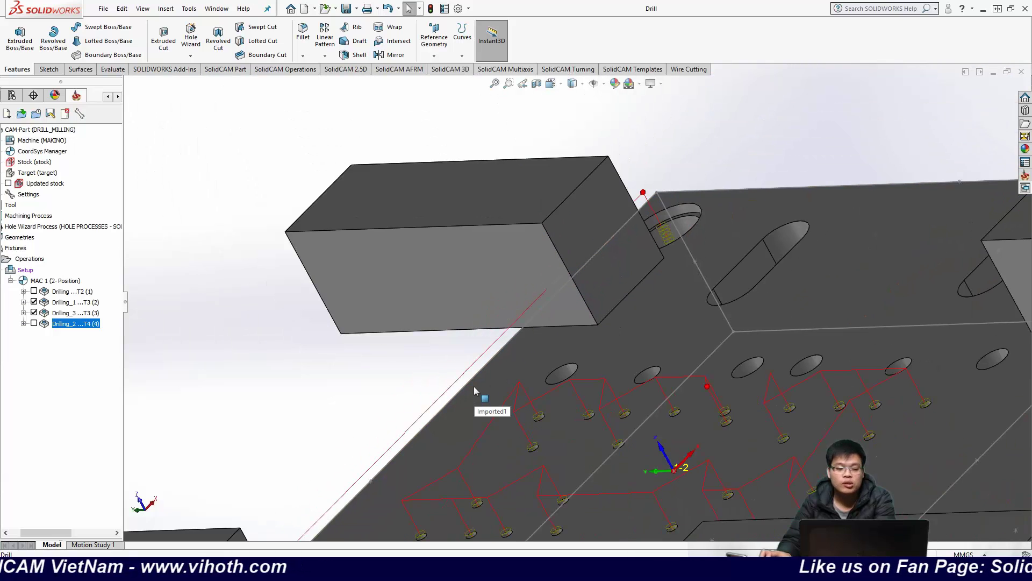
scroll(473, 386, up, 3)
click(73, 313)
click(33, 302)
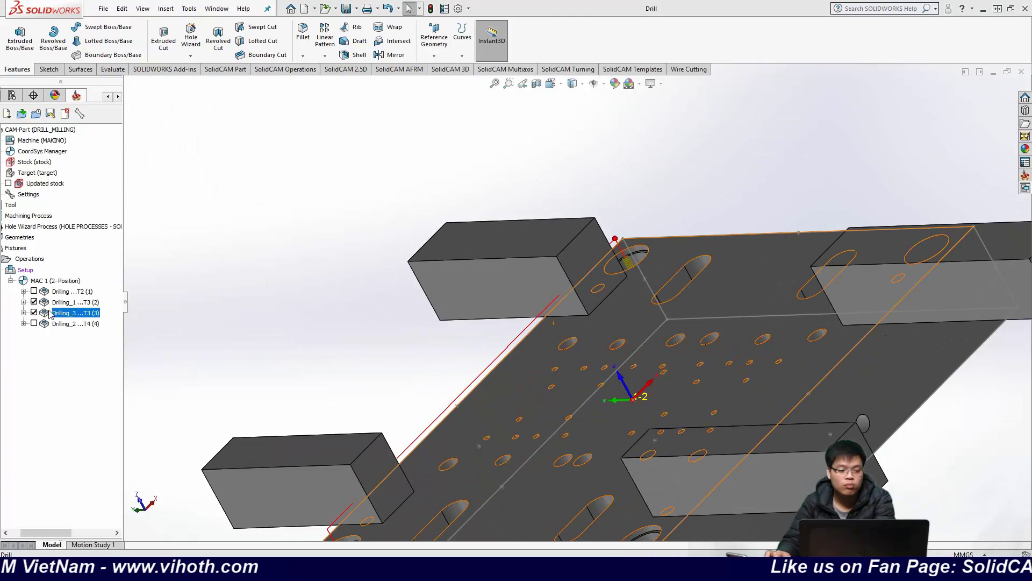
Step: Simulate Drilling_3 in SolidVerify at the slowest simulation speed
right_click(59, 314)
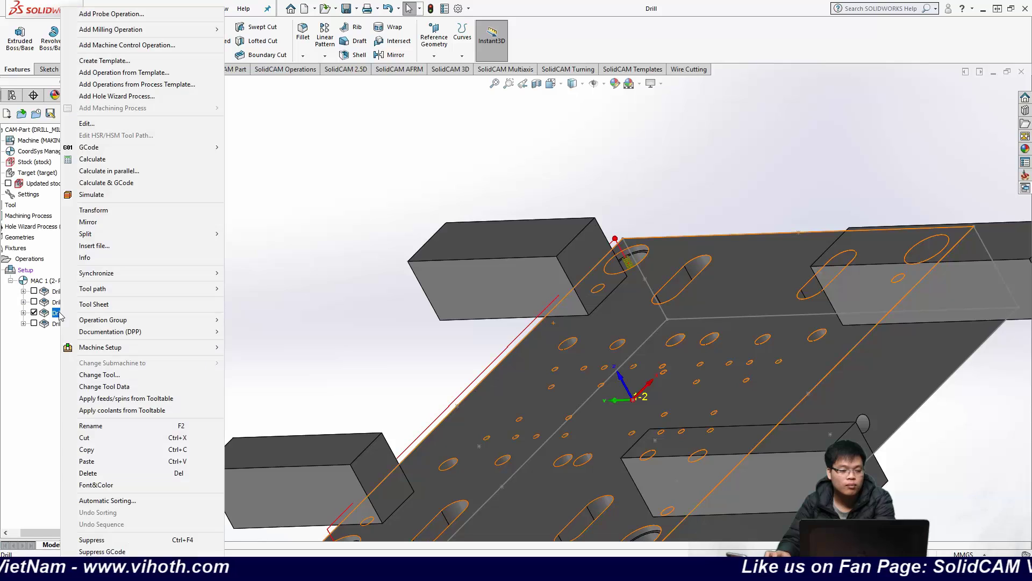
click(103, 196)
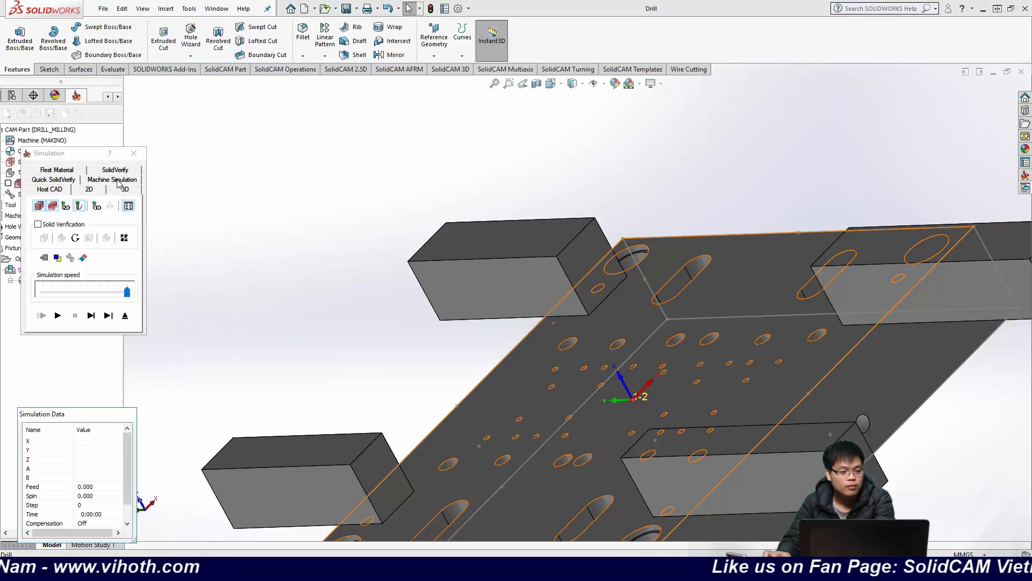
click(114, 170)
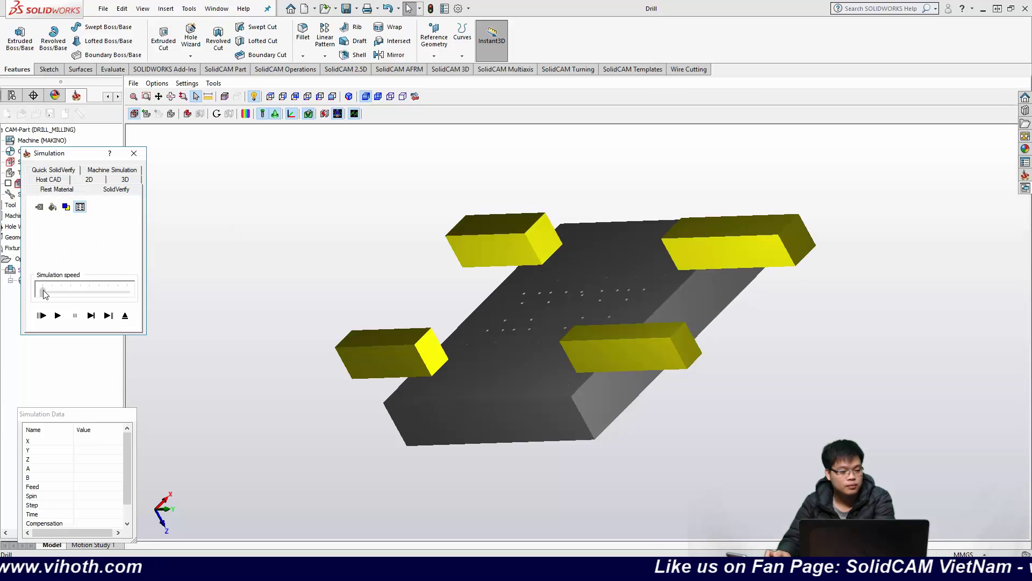
click(58, 315)
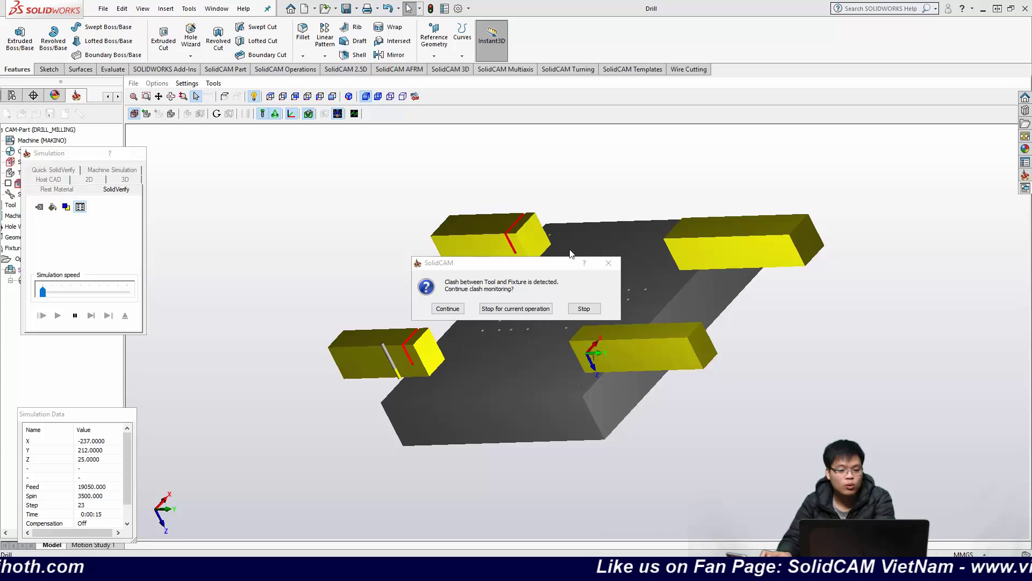
Step: Examine from several angles where the tool path cuts into the two clamps beside the corner holes
middle_drag(693, 266, 721, 277)
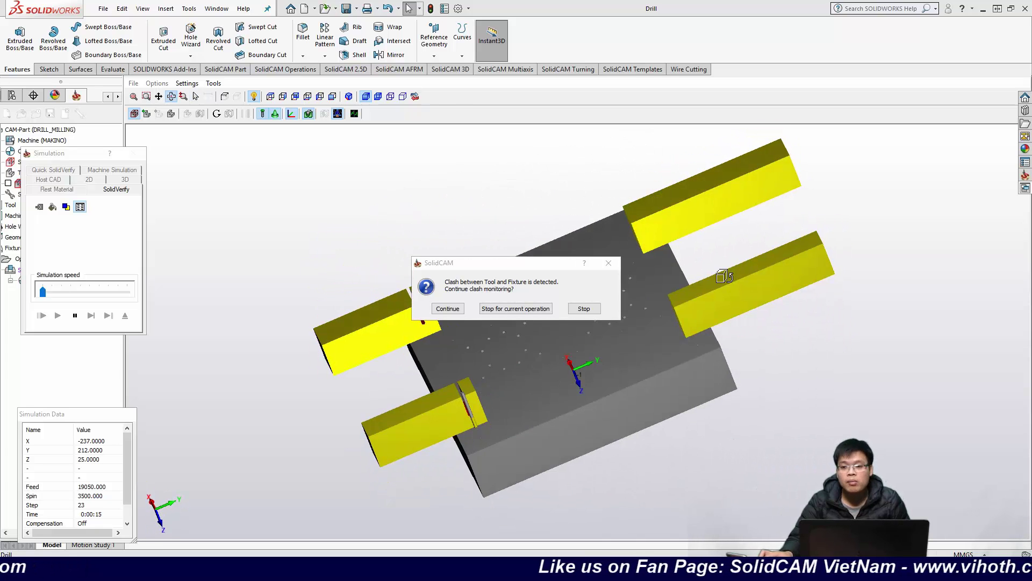
scroll(495, 416, up, 5)
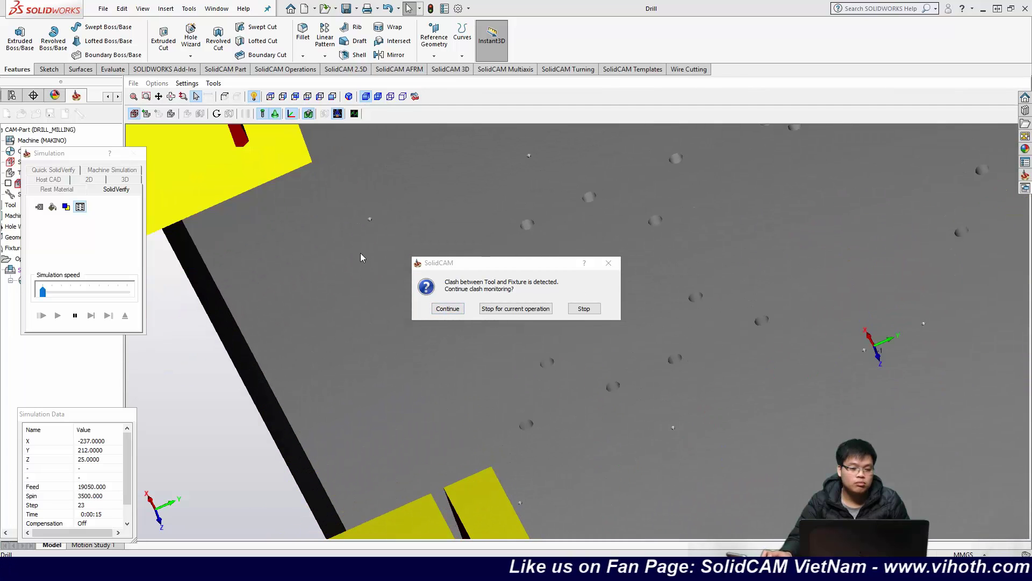
scroll(359, 252, down, 3)
scroll(323, 214, up, 4)
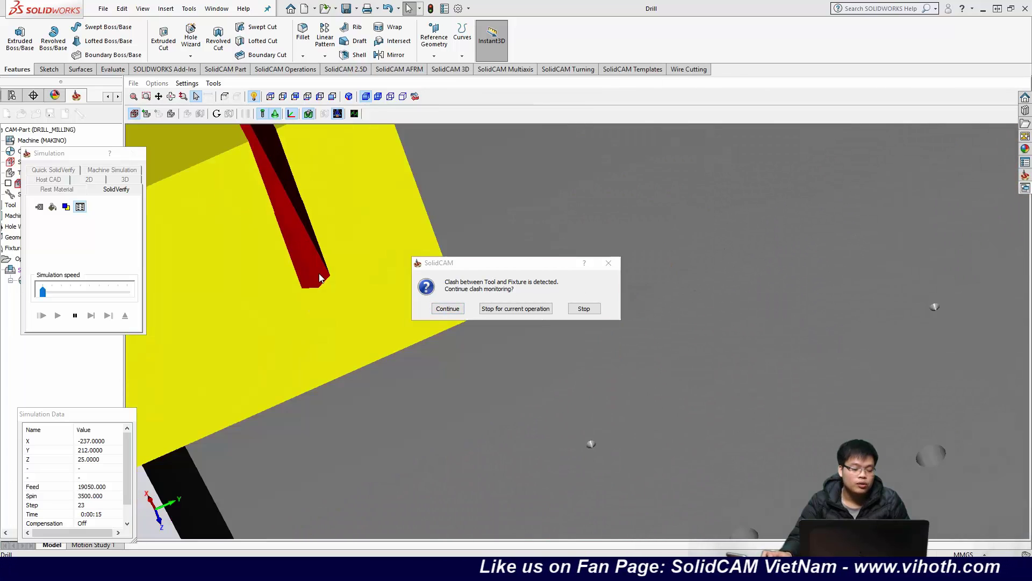
middle_drag(319, 214, 317, 209)
middle_drag(321, 217, 338, 267)
scroll(343, 270, up, 5)
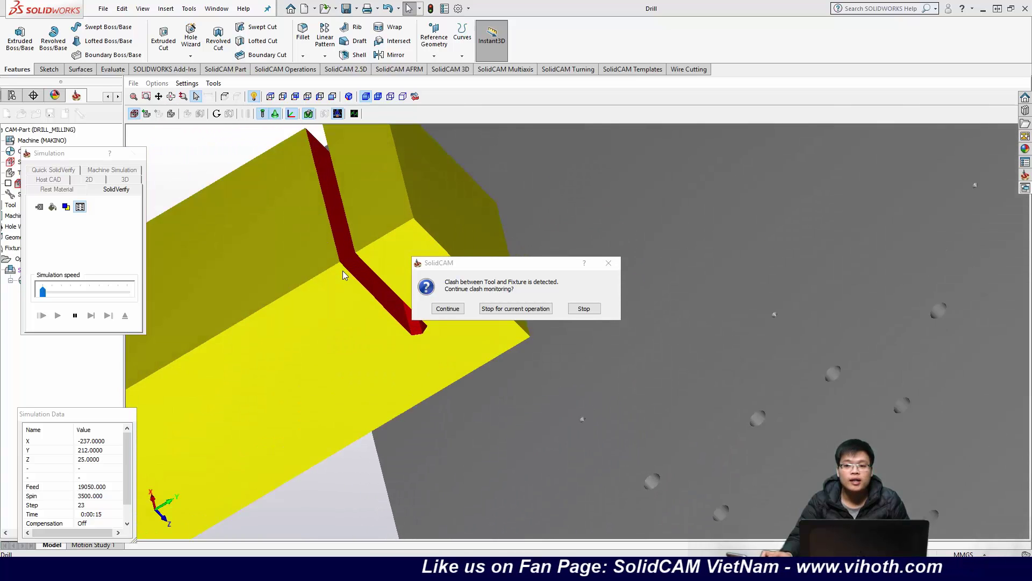
scroll(366, 245, down, 1)
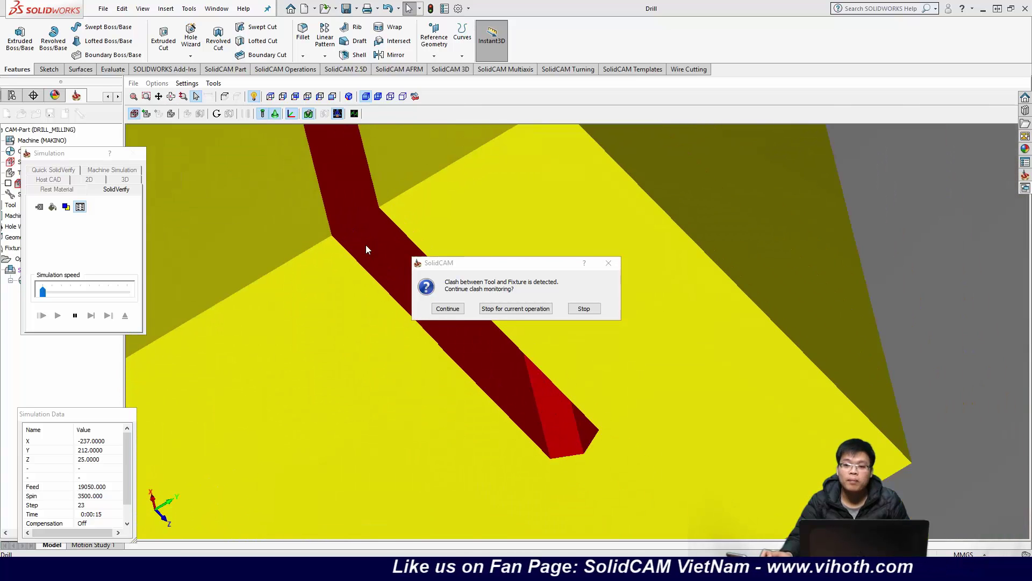
scroll(366, 241, down, 2)
scroll(368, 245, down, 3)
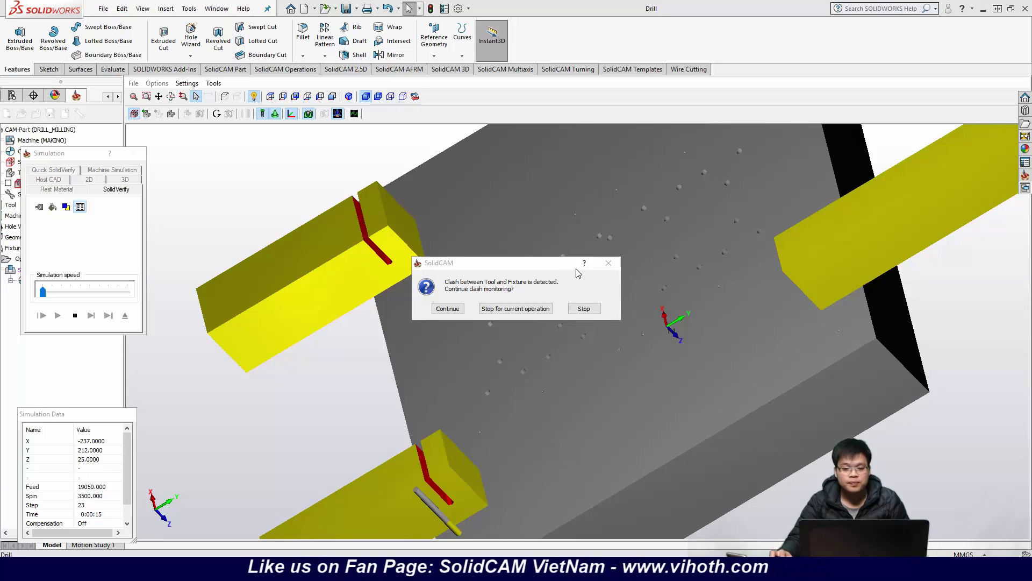
Step: Stop the clash monitoring, inspect the cuts across both clamps up close, and close the simulation
click(609, 263)
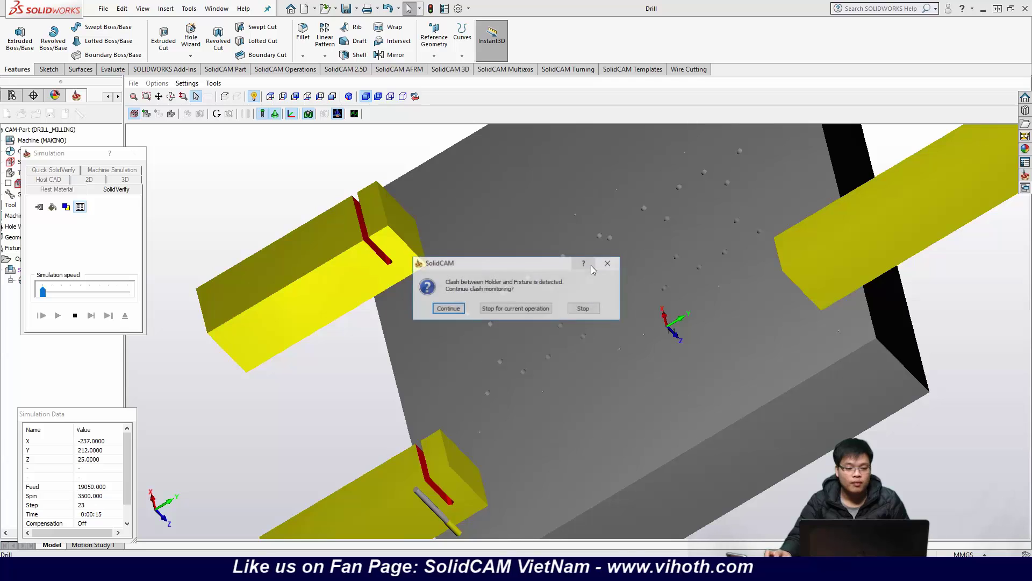
click(582, 309)
middle_drag(579, 311, 472, 329)
scroll(544, 327, down, 3)
scroll(489, 322, up, 5)
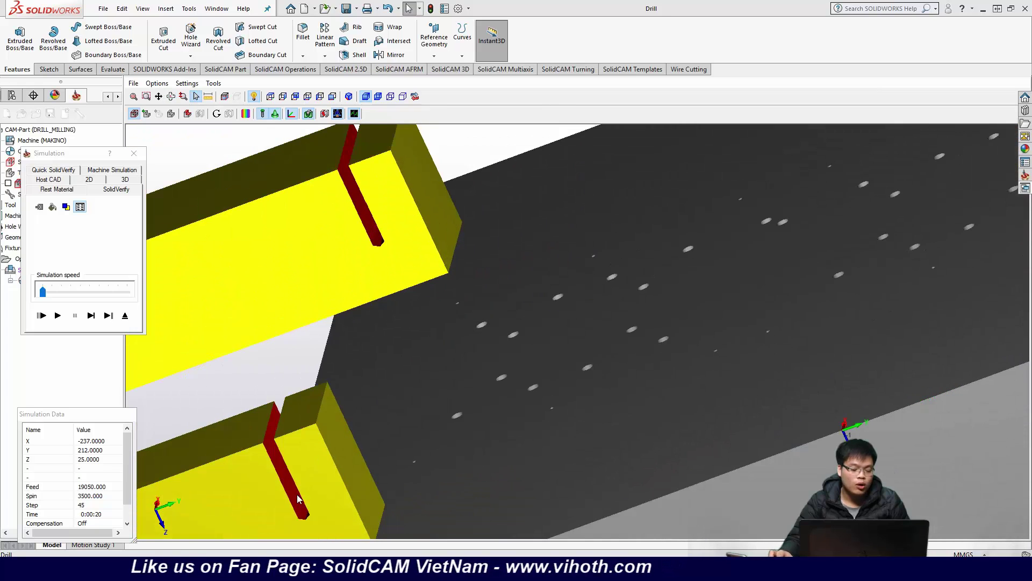
scroll(299, 499, up, 3)
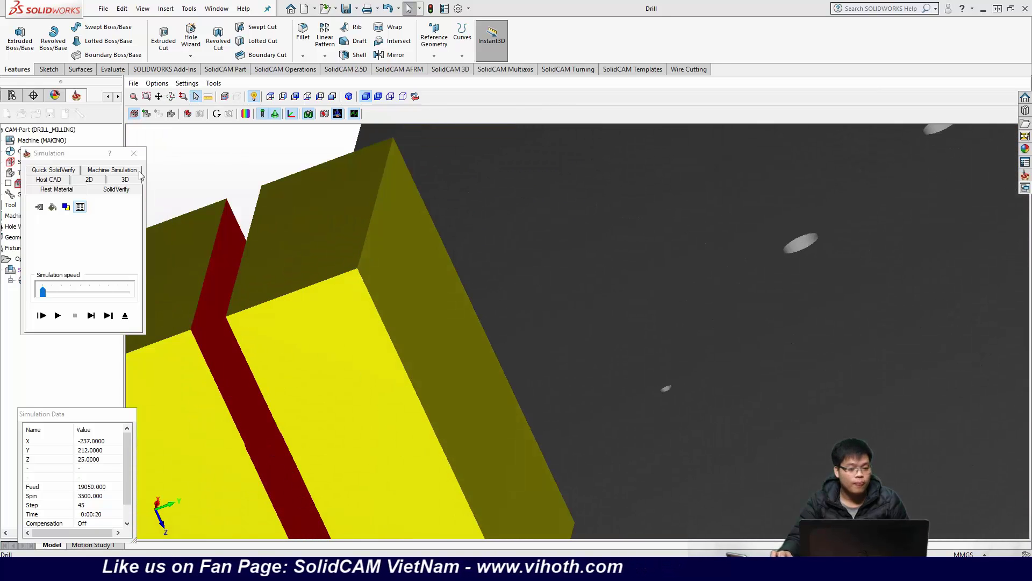
click(134, 153)
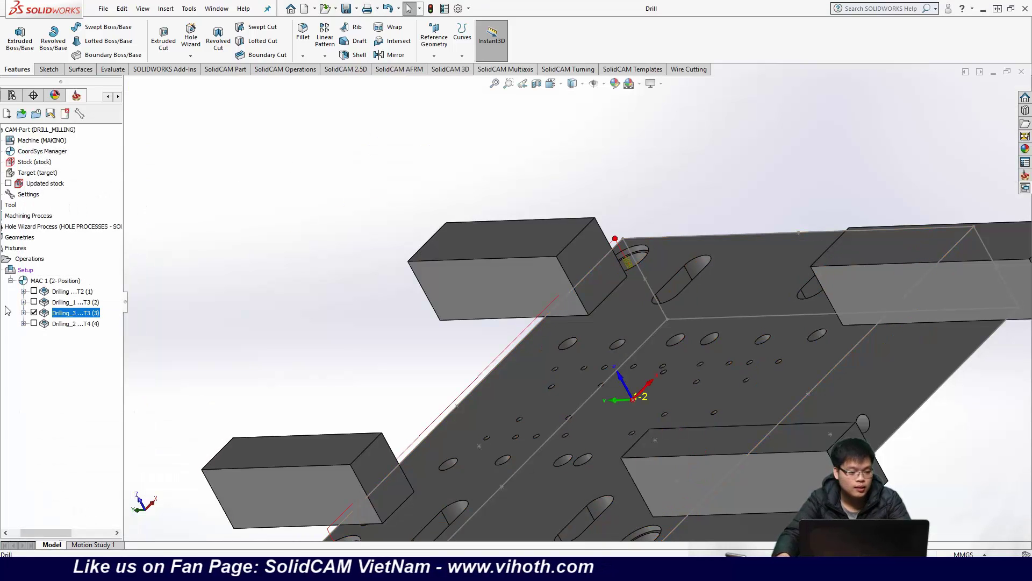
Step: Hide the Drilling_3 toolpath and delete the Drilling_3 operation
click(33, 312)
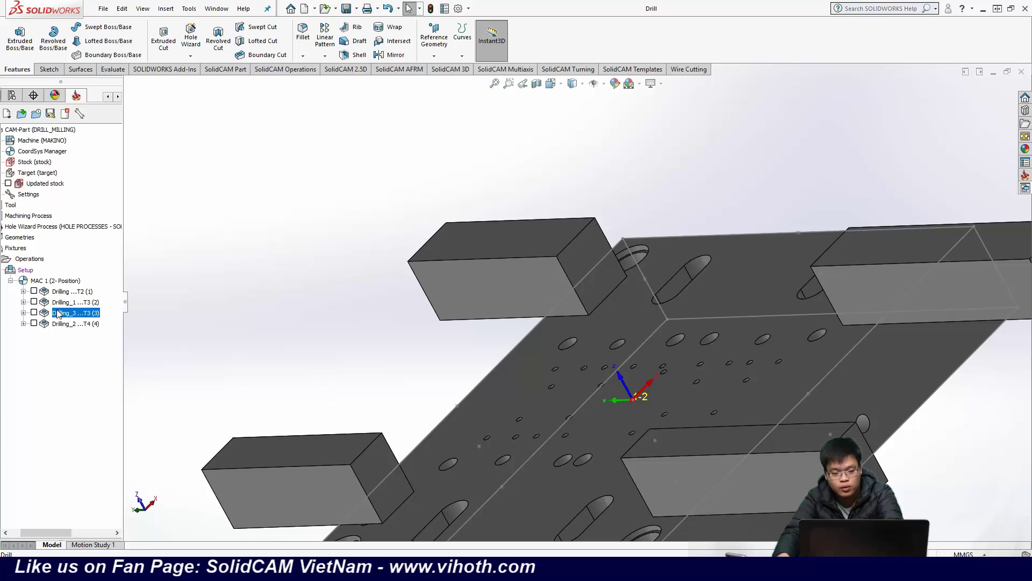
key(Delete)
click(465, 299)
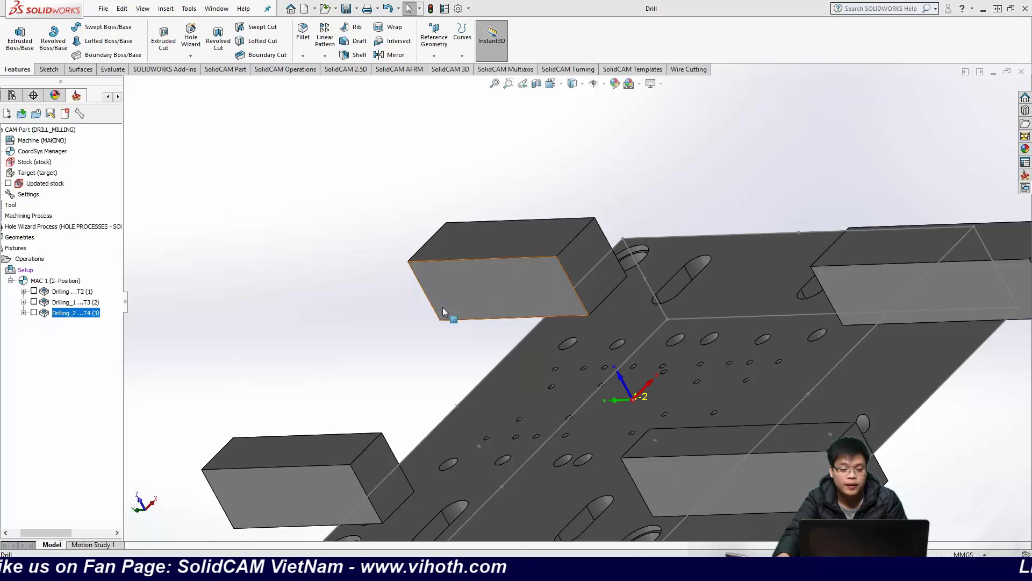
Step: Show the Drilling_2 toolpath on the model
click(34, 312)
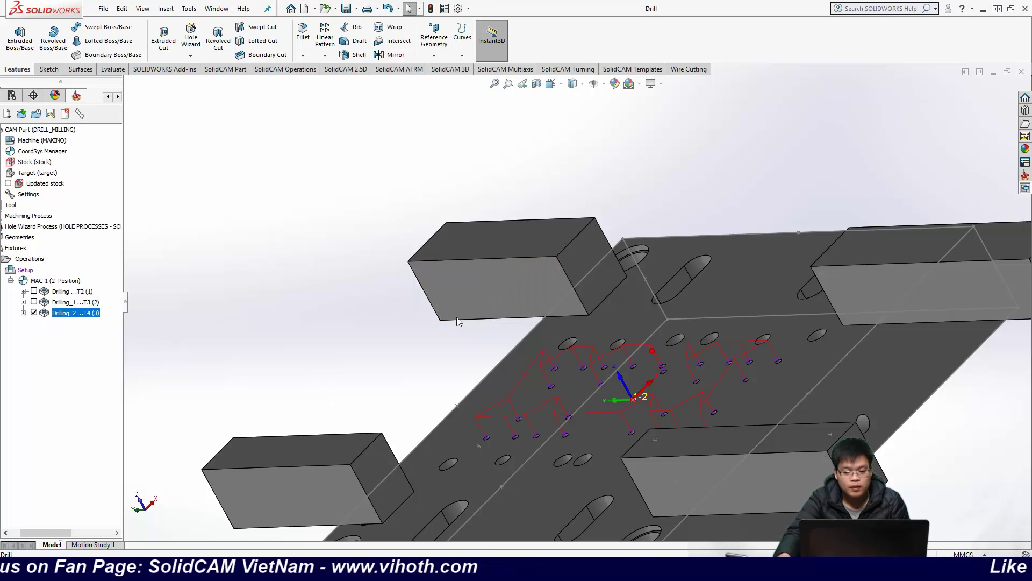
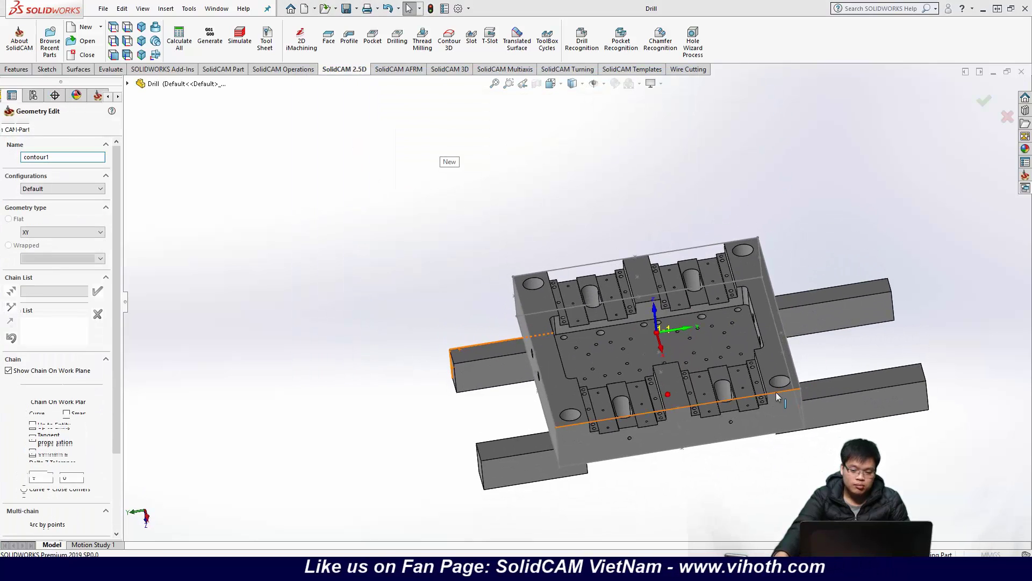
Step: Define the profile geometry contour1 as a closed chain around the plate's upper outer edges
click(776, 392)
click(536, 329)
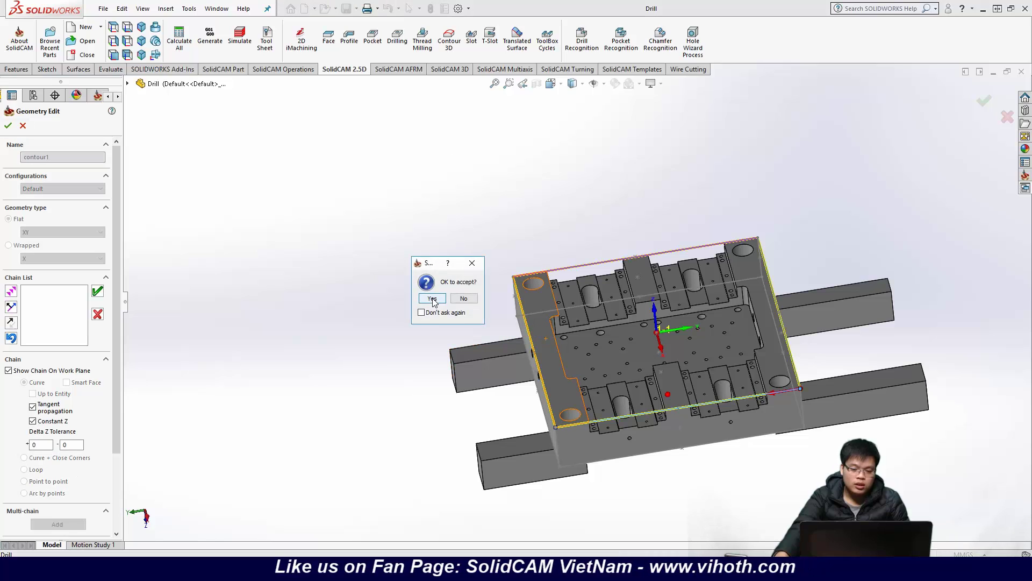
click(430, 297)
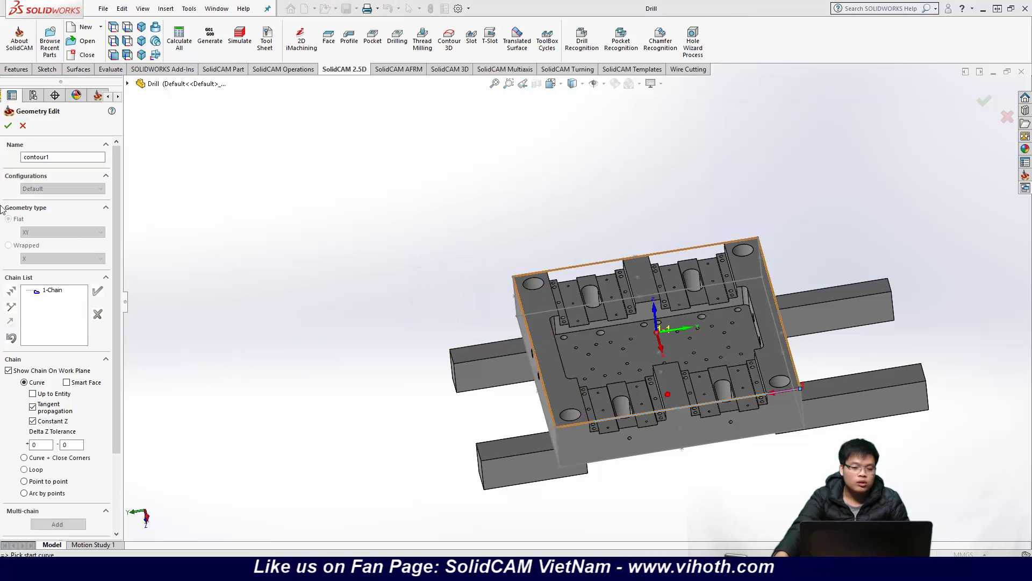
click(8, 125)
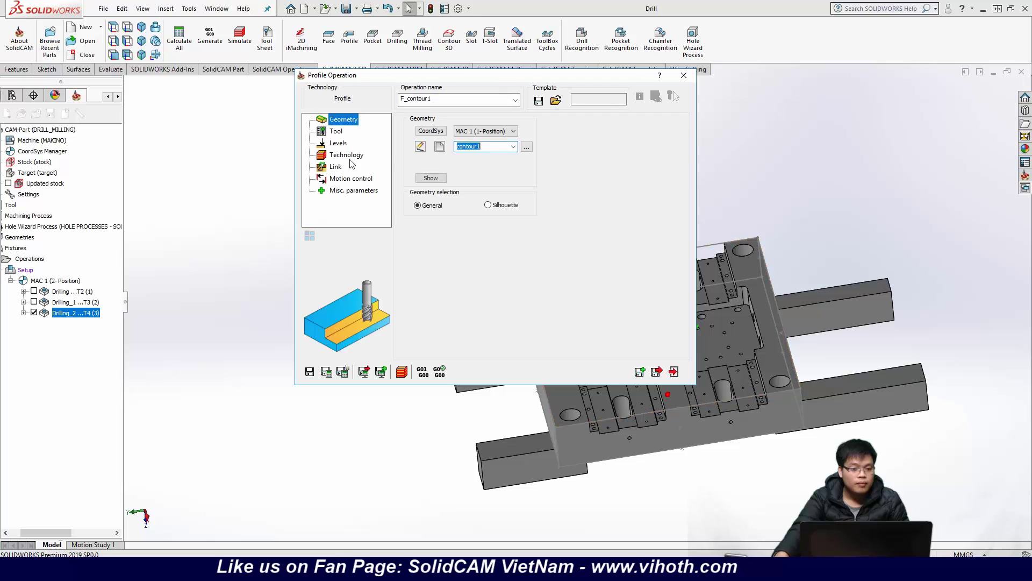
Step: Set the profile operation's external corner strategy to Loop
click(338, 142)
click(346, 155)
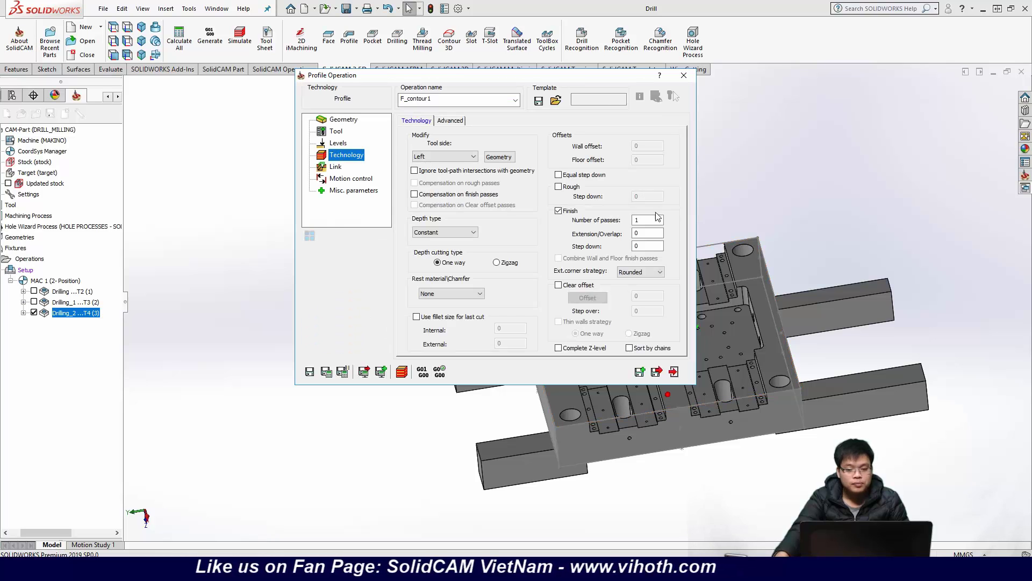
click(641, 271)
click(638, 294)
click(338, 142)
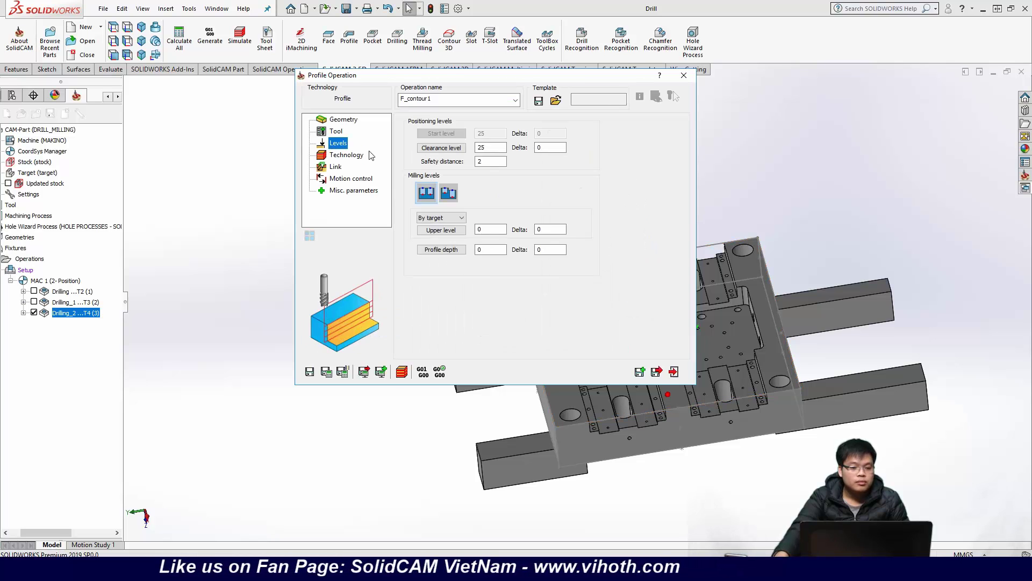
Step: Assign tool 1, the 6 mm end mill, to the profile operation
click(336, 132)
click(493, 284)
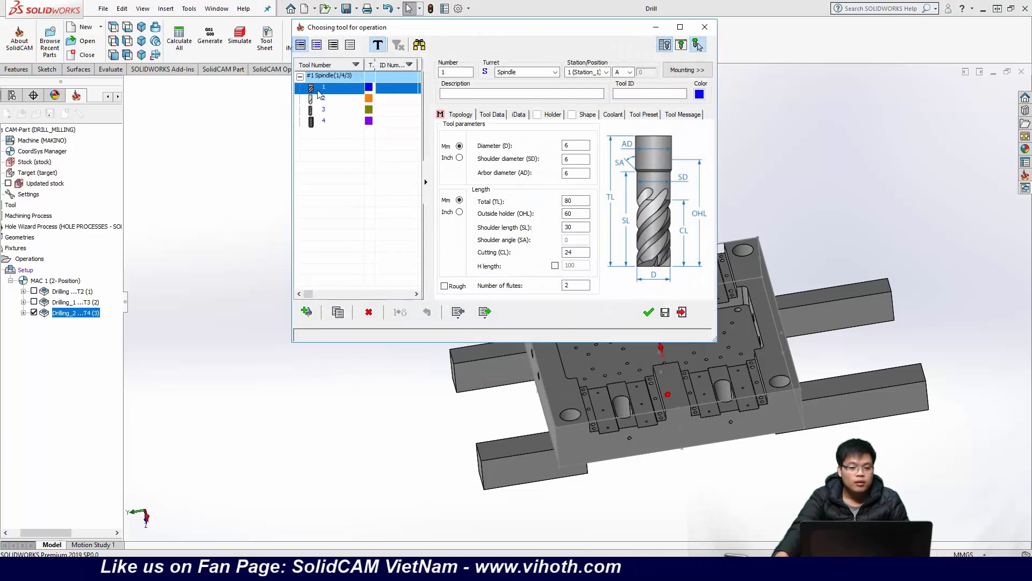
click(649, 312)
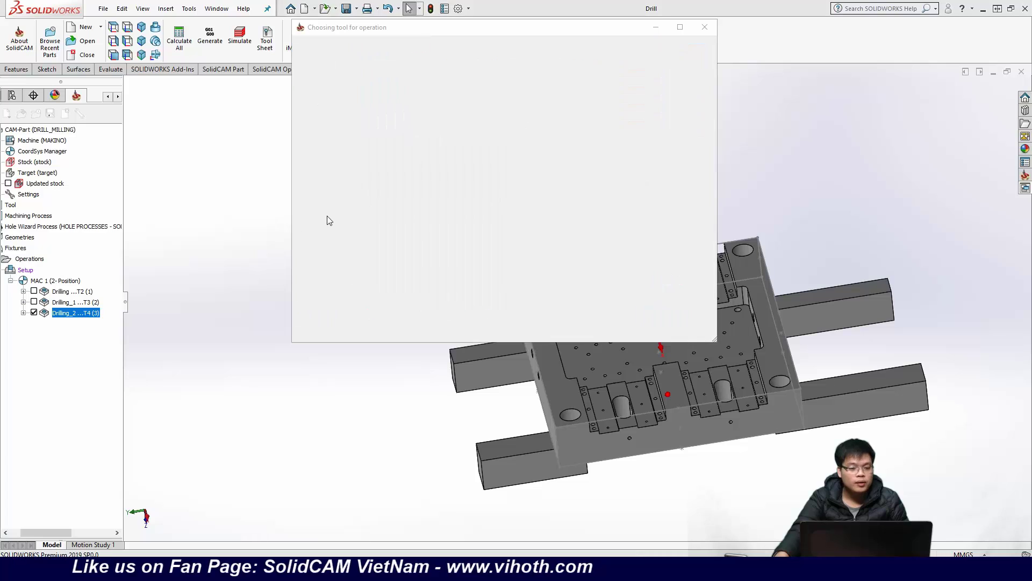
click(336, 167)
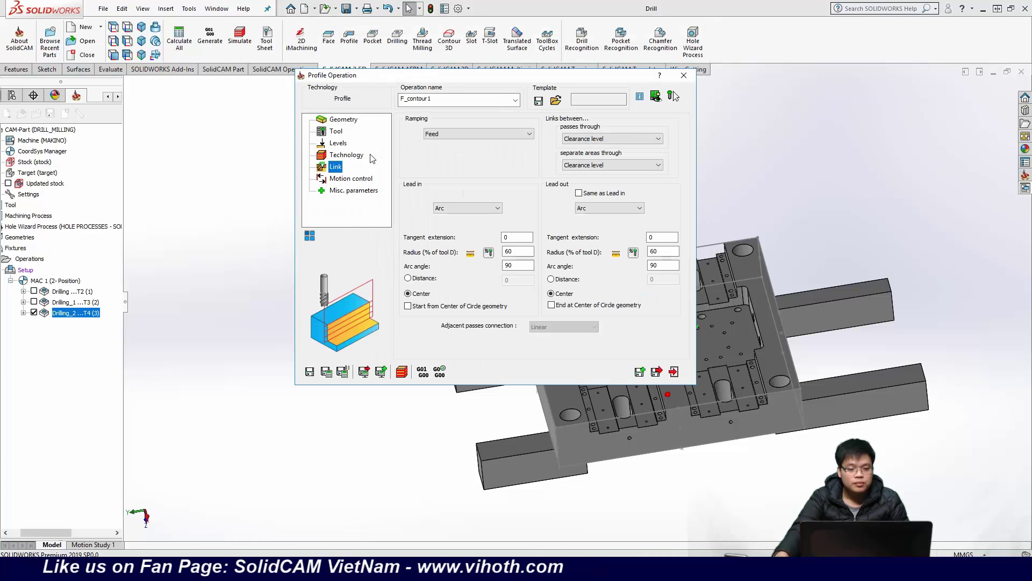
Step: Set the end mill's spin rate to 7000 rpm and make the finish spin use the same speed
click(331, 133)
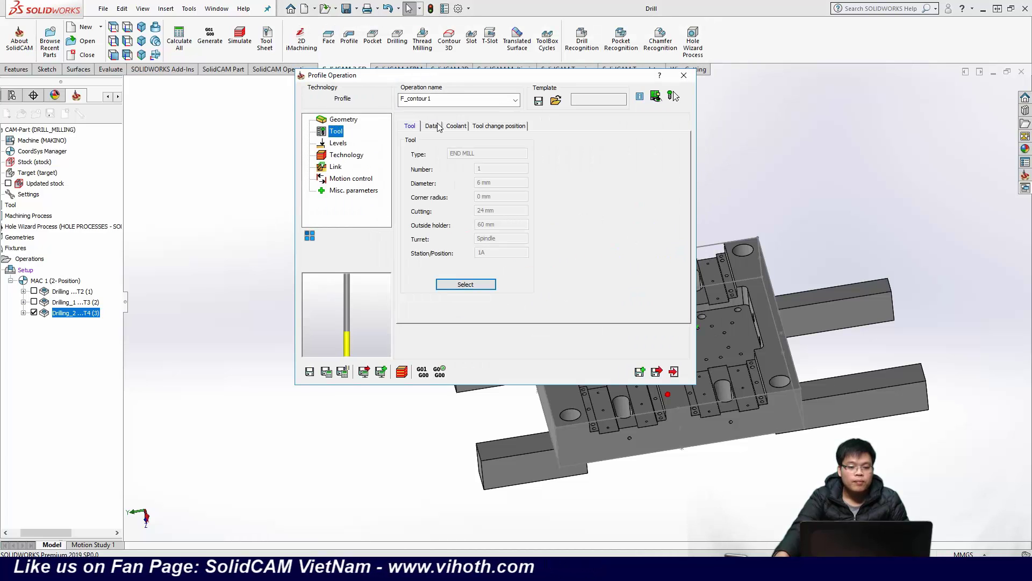
click(433, 126)
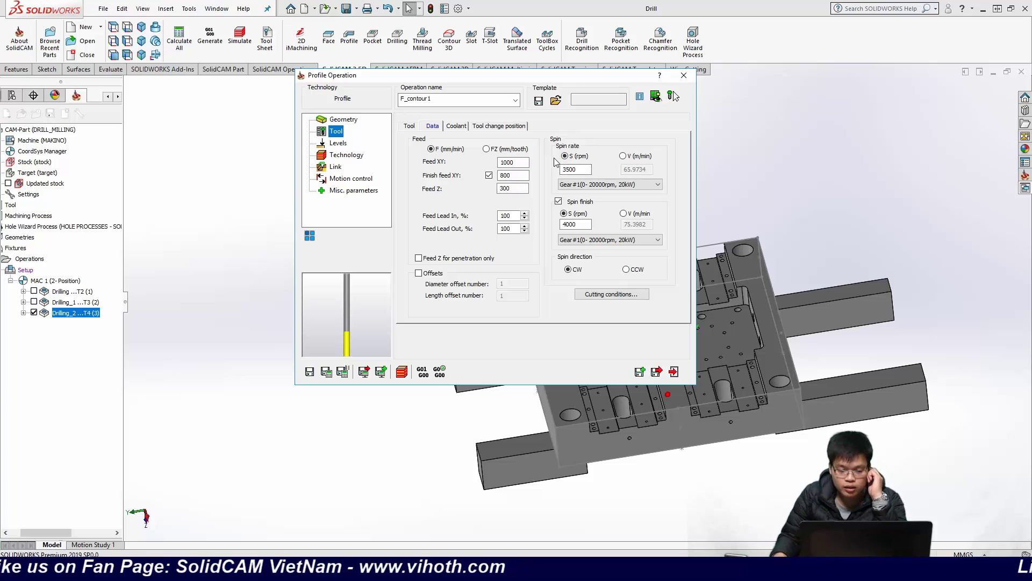
double_click(584, 169)
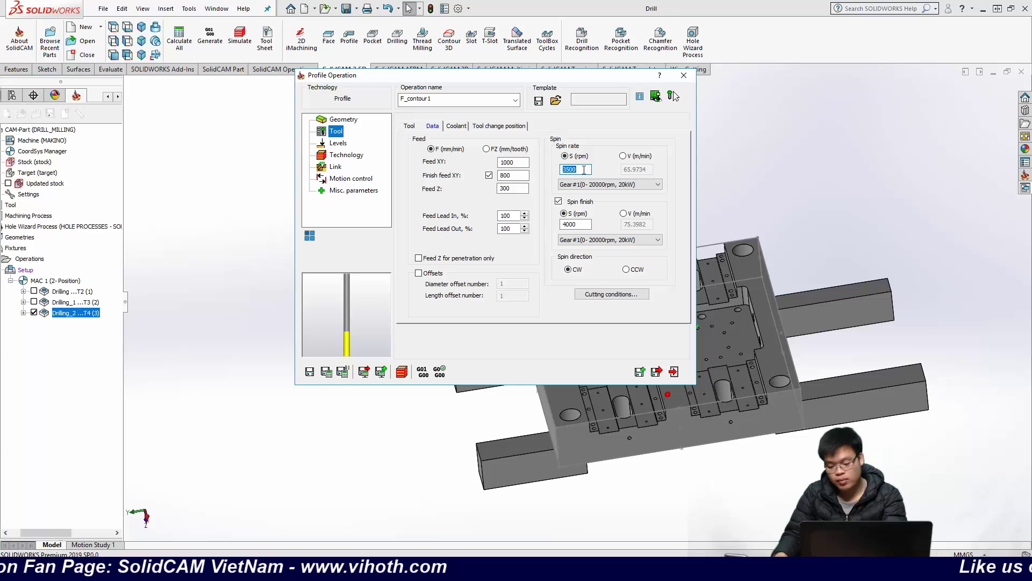
text(7000)
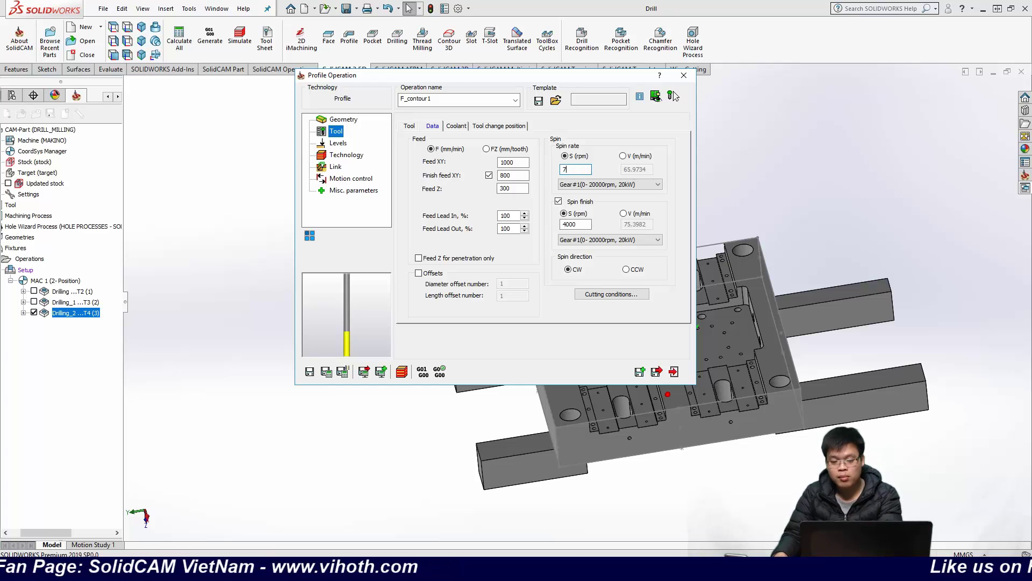
click(559, 201)
click(559, 202)
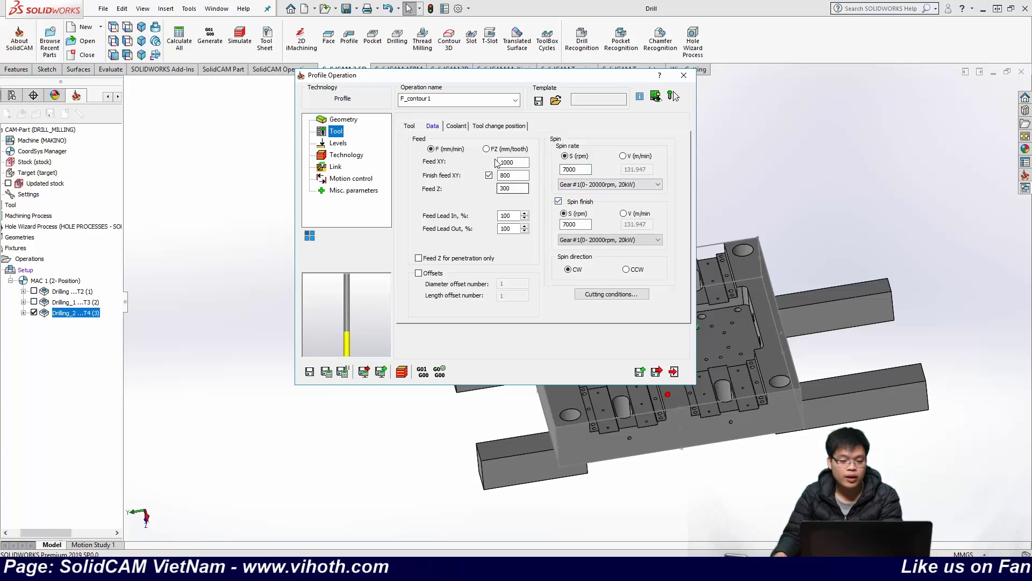
Step: Set the end mill's XY feed to 3000 mm/min and match the finish feed to it
double_click(511, 162)
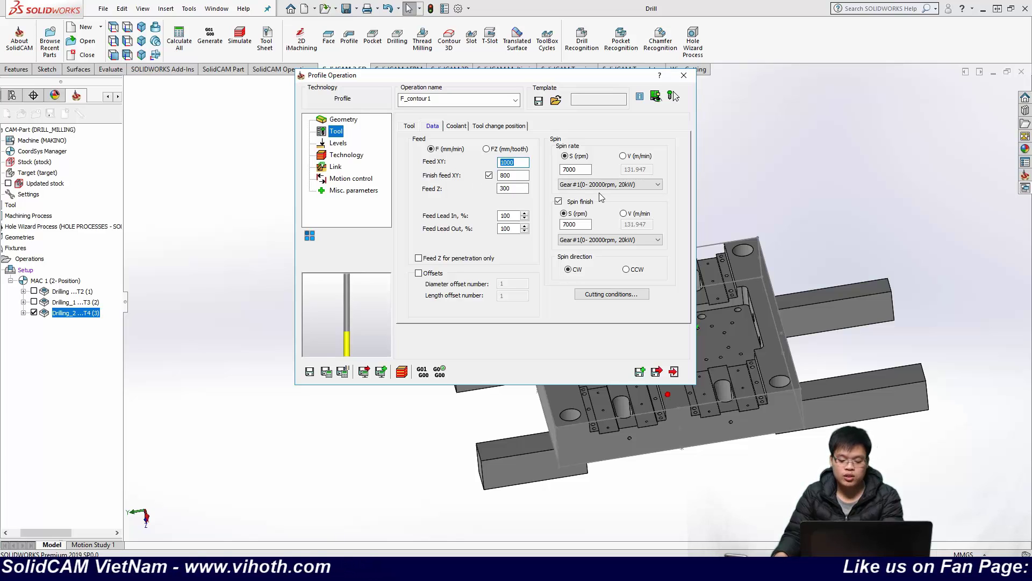
text(3000)
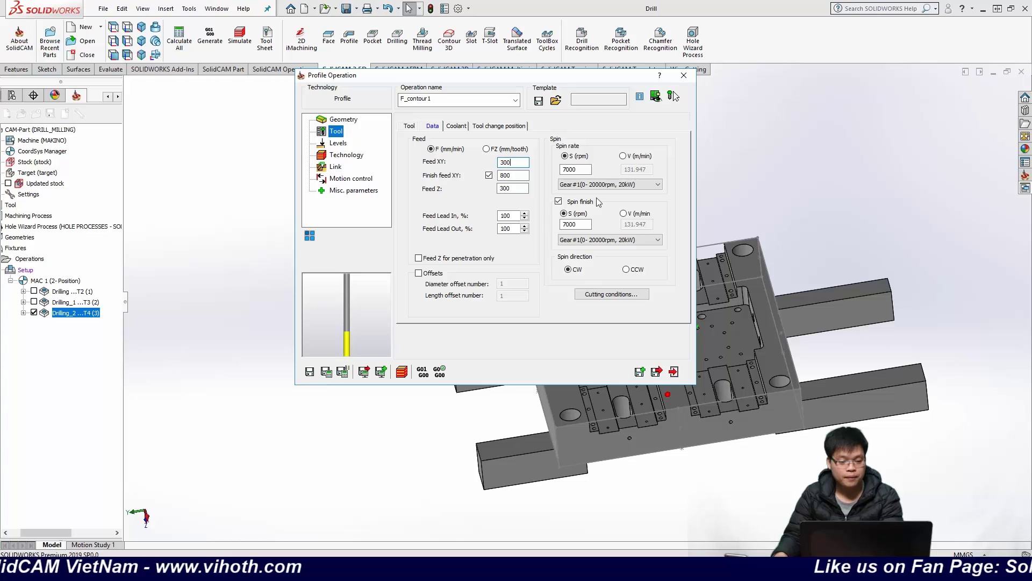
click(489, 175)
double_click(517, 188)
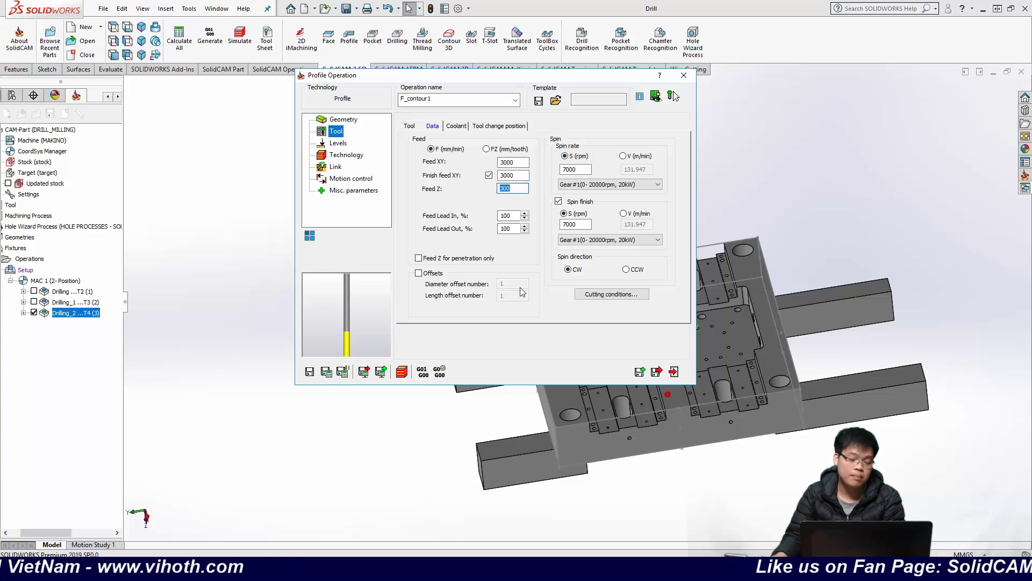
Step: Save and calculate the F_contour1 profile operation
click(310, 235)
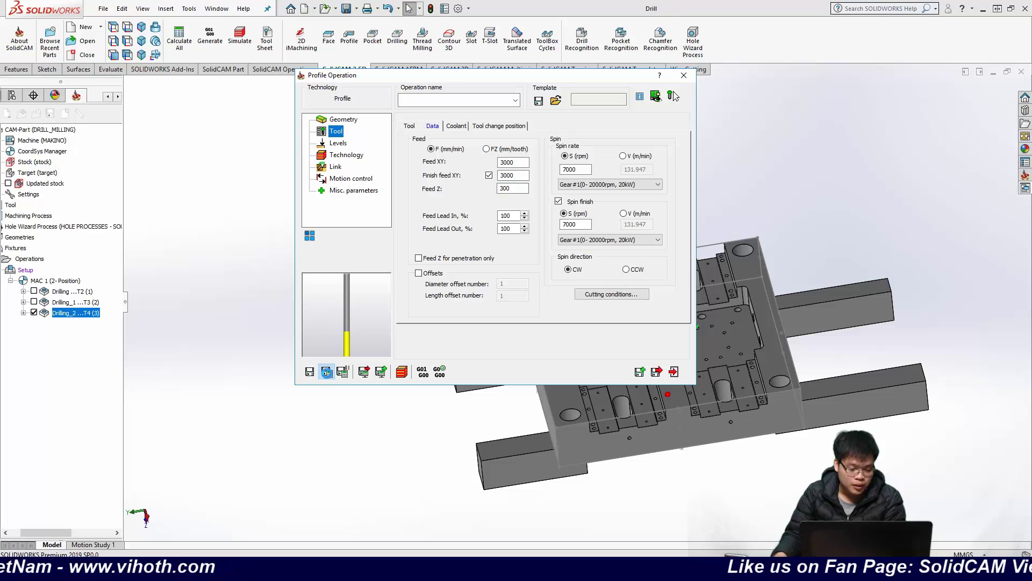
click(326, 373)
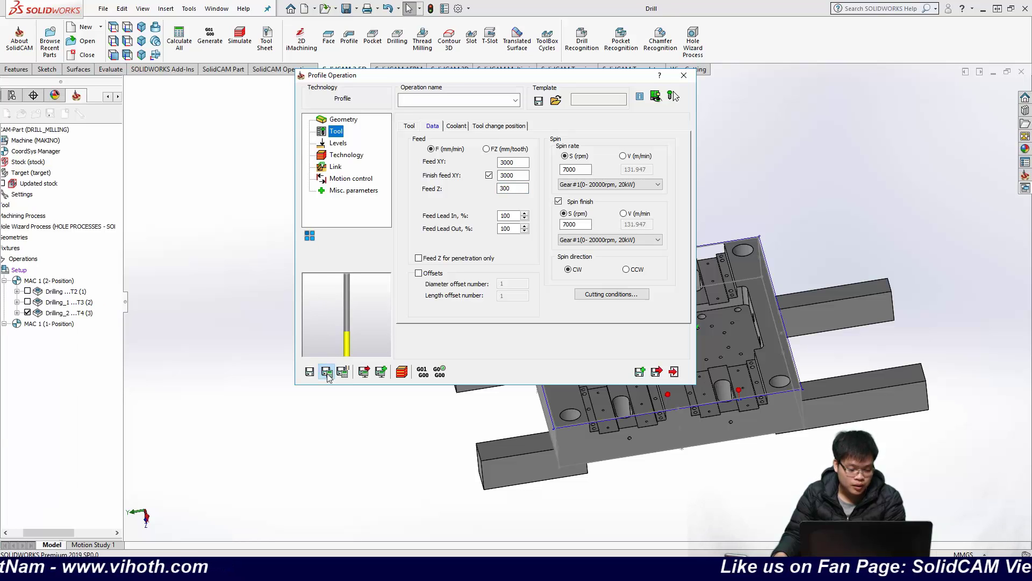
click(684, 75)
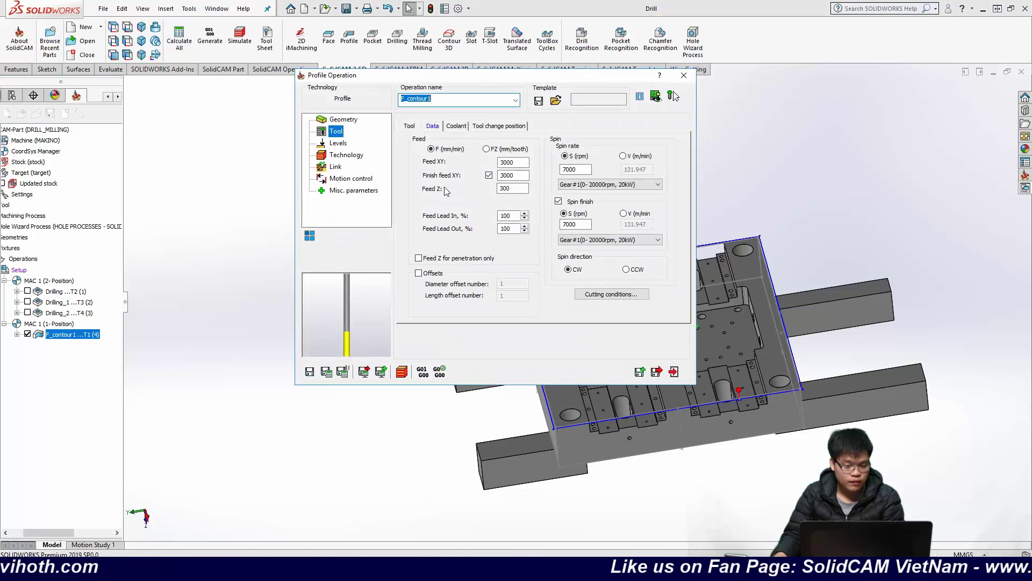
Step: Set F_contour1's external corner strategy to Rounded
click(345, 155)
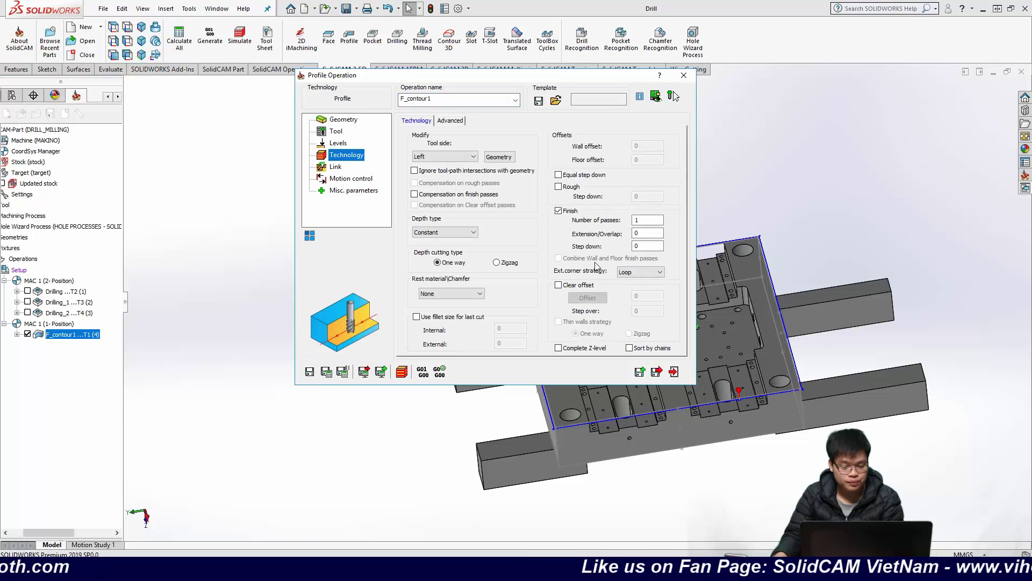
click(645, 273)
click(645, 283)
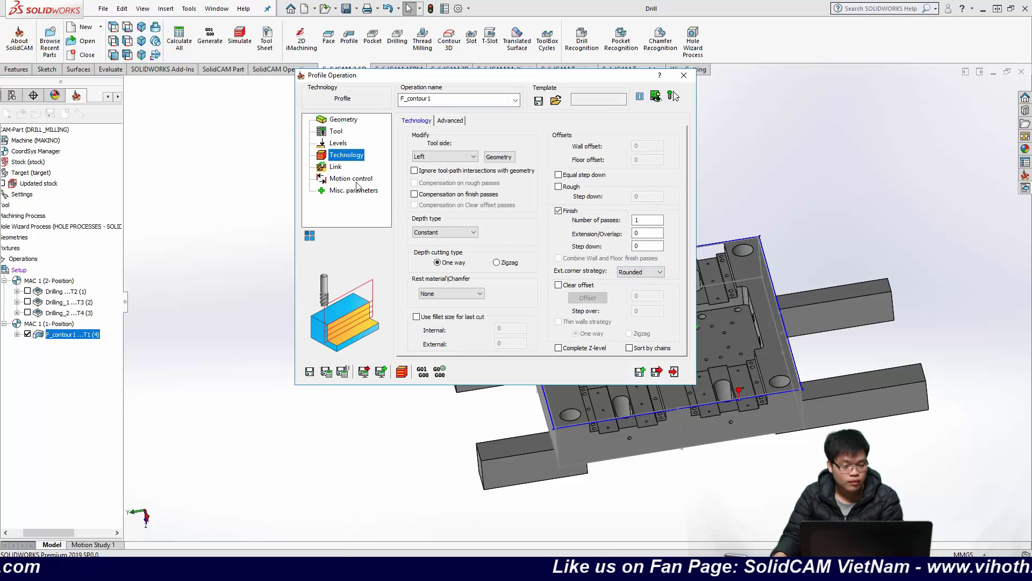
Step: Set F_contour1's profile depth to 5 and recalculate its toolpath
click(338, 144)
double_click(490, 249)
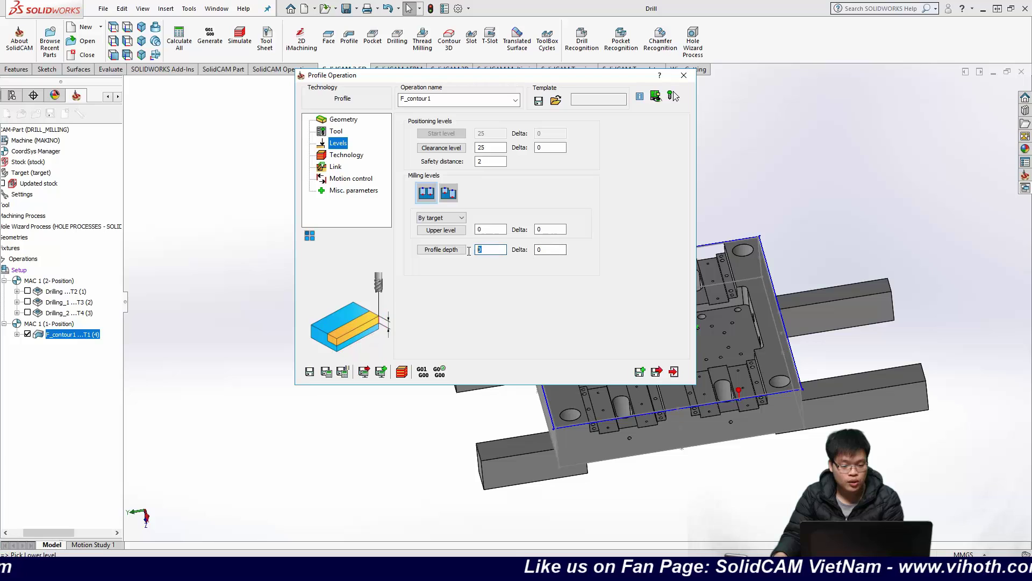
text(5)
click(619, 187)
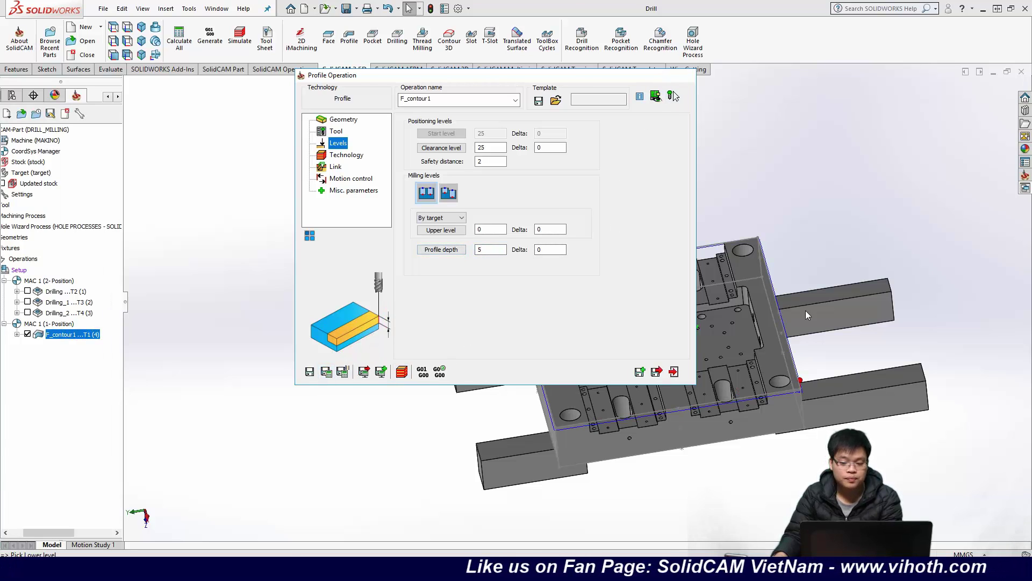
click(672, 96)
Step: Generate the G-code of the F_contour1 operation under the file name F_contour1
scroll(781, 410, down, 10)
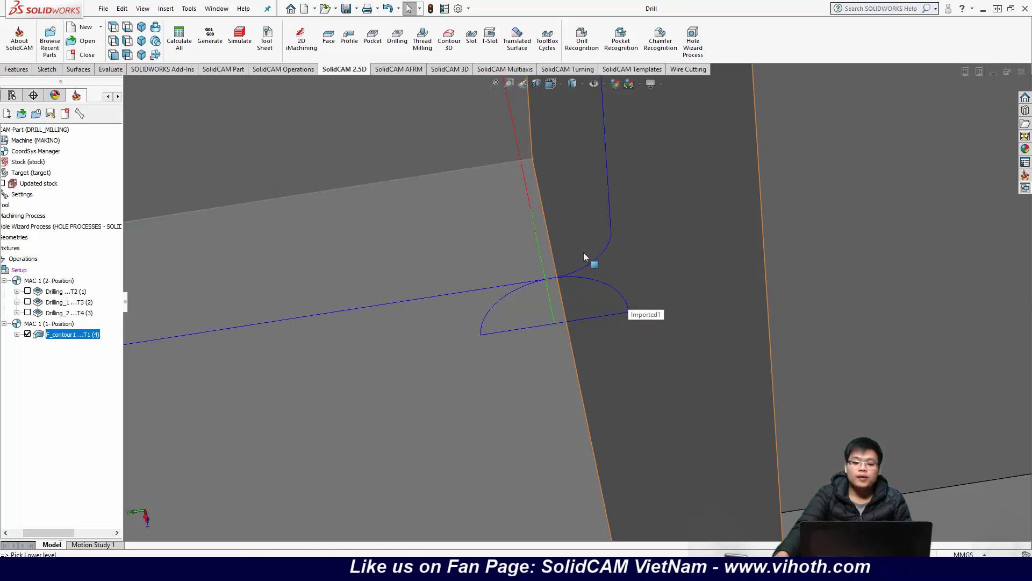
scroll(576, 265, up, 6)
scroll(574, 262, up, 8)
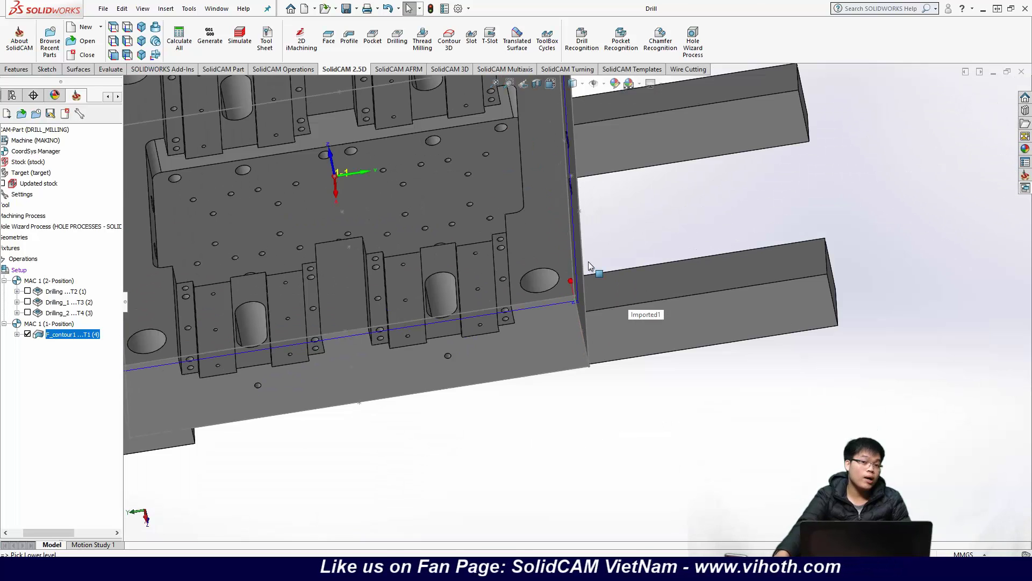
scroll(589, 262, up, 3)
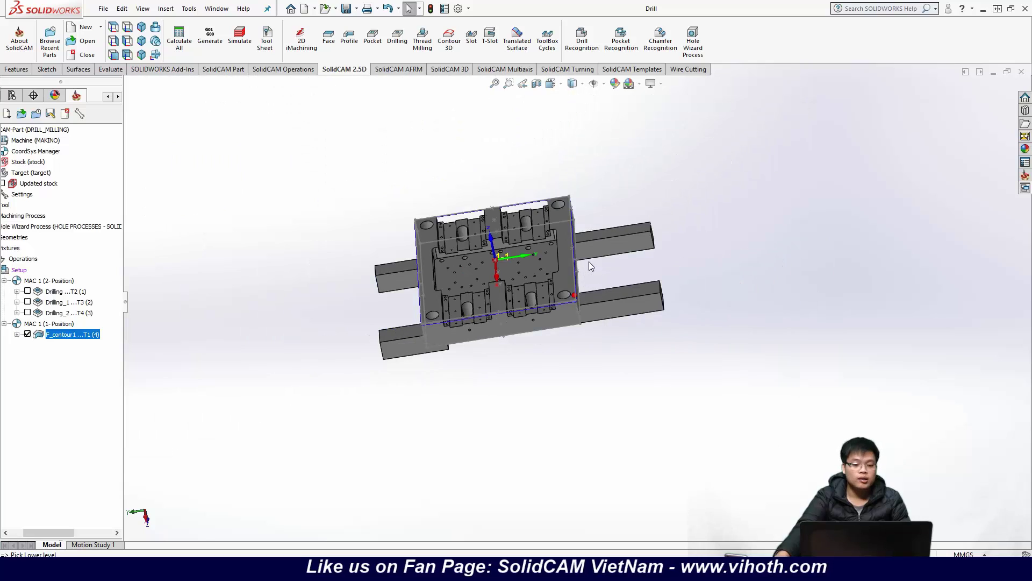
right_click(99, 335)
mouse_move(175, 148)
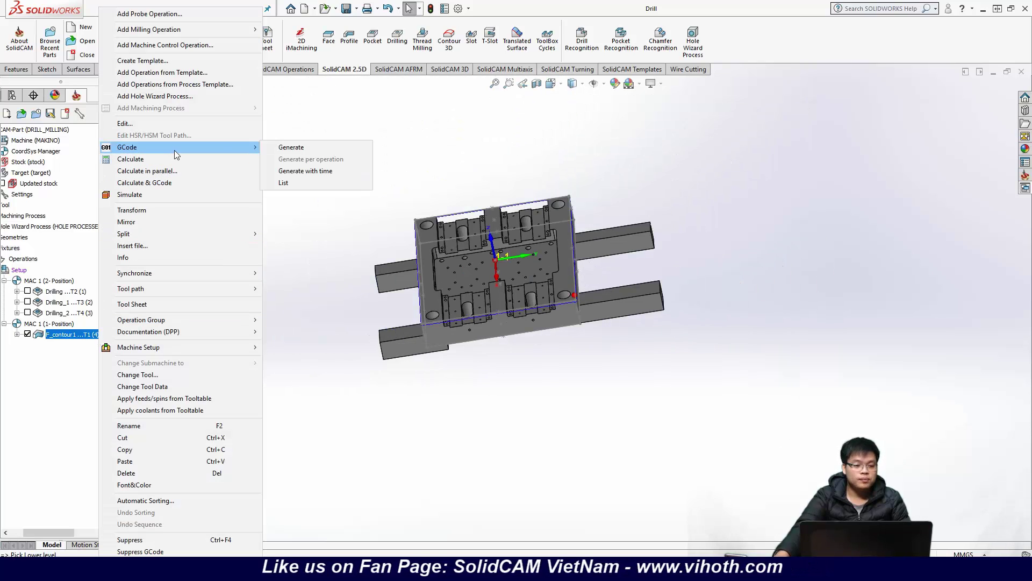
click(291, 148)
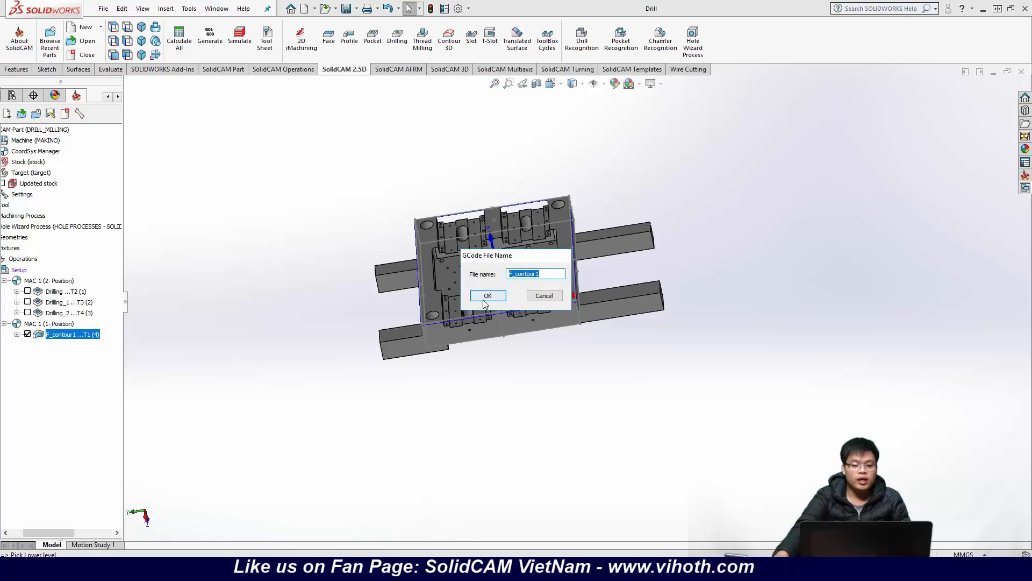
key(Return)
click(448, 303)
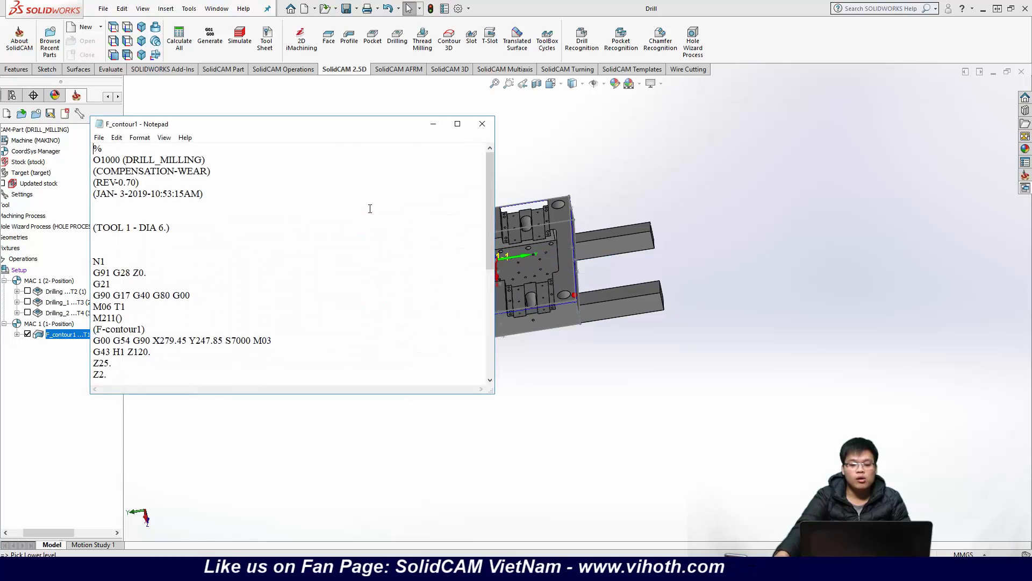
Step: Compare the feed rates of the straight G01 moves with those of the G02 and G03 corner arcs in the G-code
scroll(370, 208, down, 6)
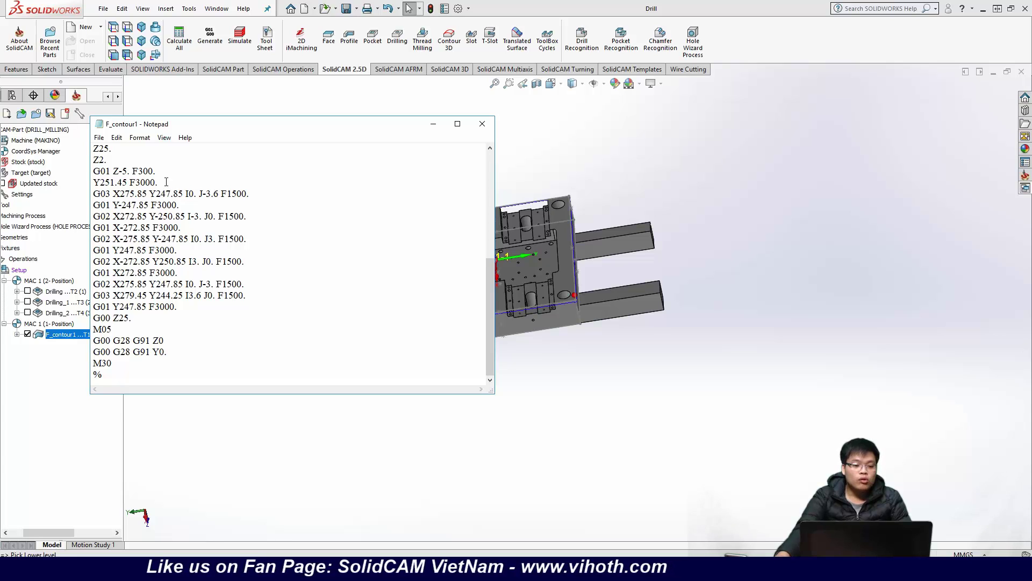
drag(165, 182, 133, 176)
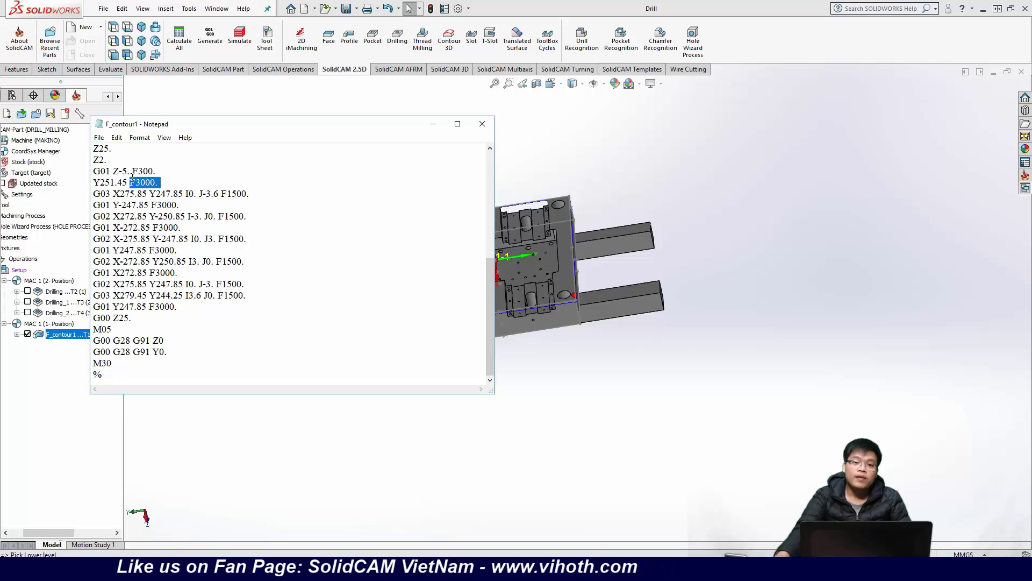
drag(259, 194, 221, 215)
click(258, 218)
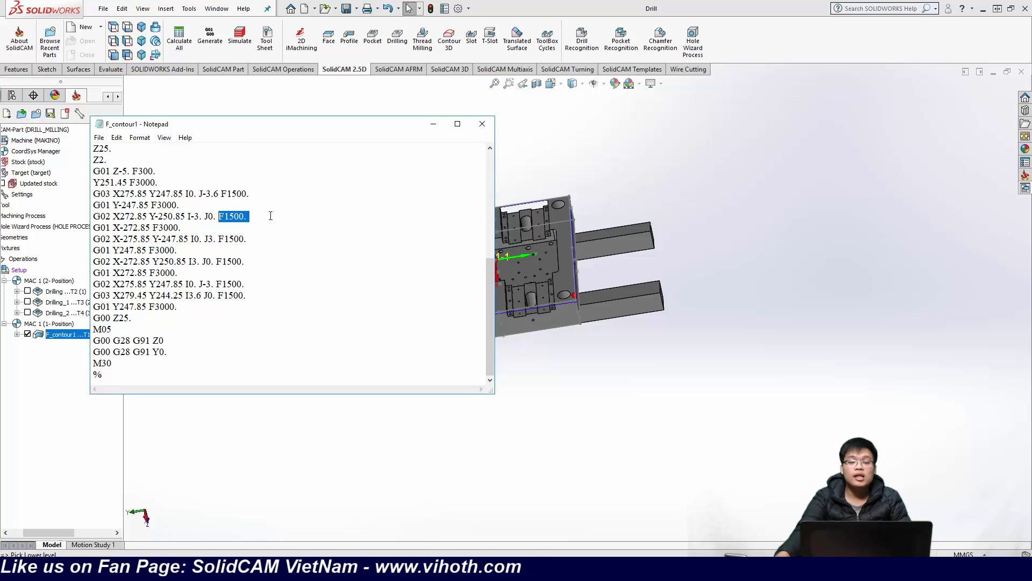
drag(252, 191, 225, 184)
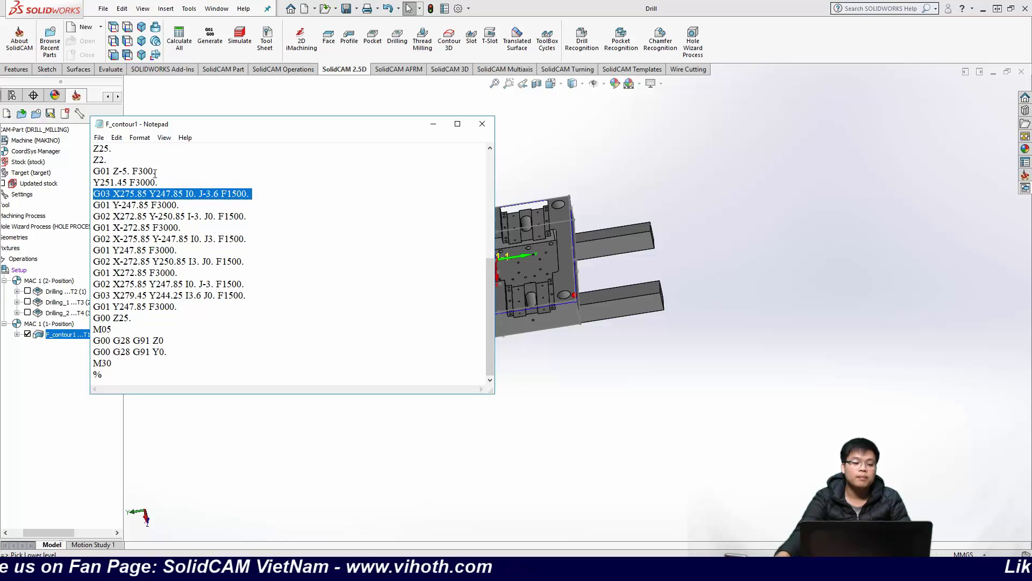
Step: Examine the feed rates of the G02 and G03 arc moves in the F_contour1 G-code and close the file
click(155, 174)
double_click(143, 182)
click(189, 178)
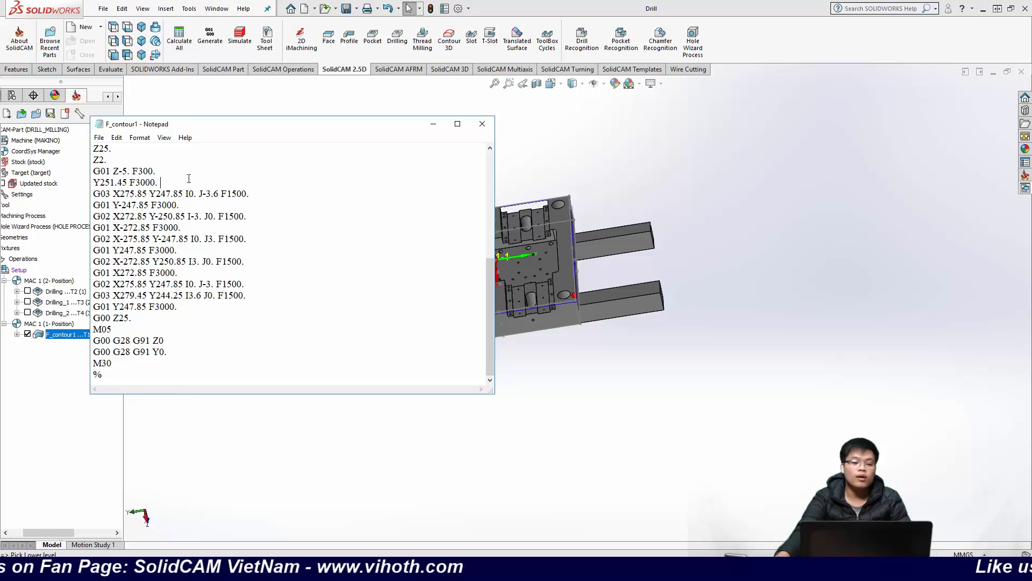
click(275, 263)
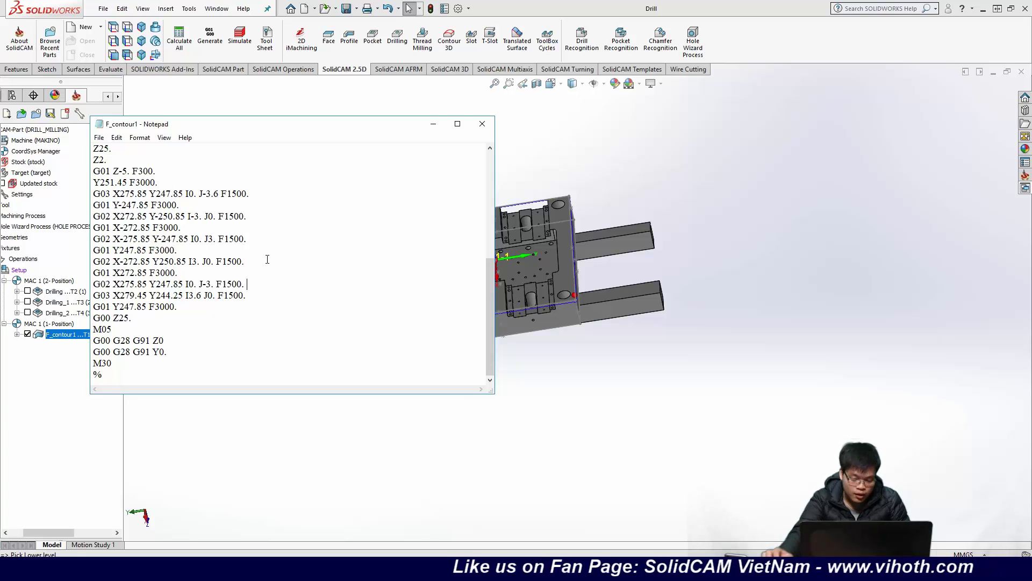
drag(256, 192, 223, 190)
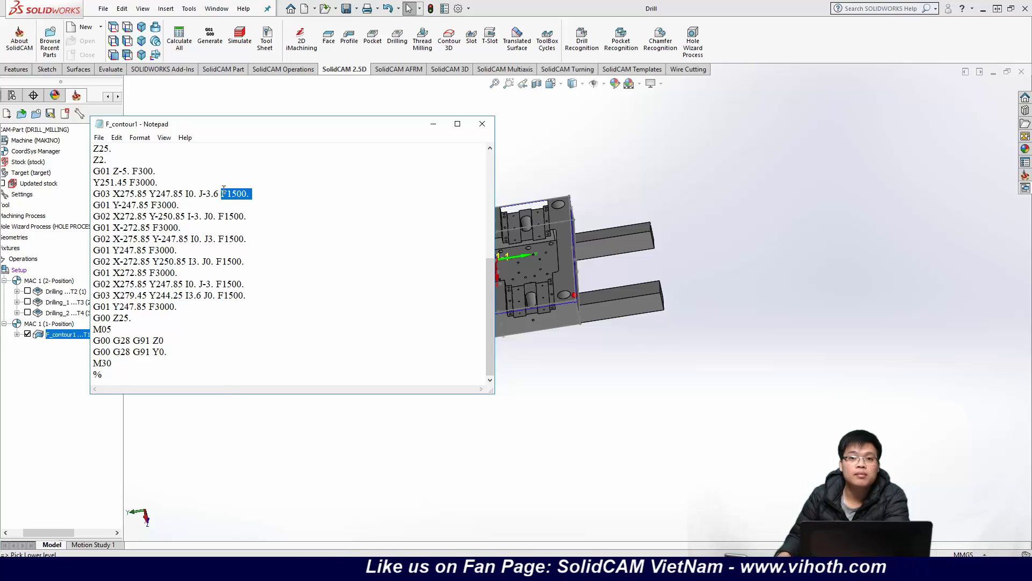
drag(251, 215, 219, 216)
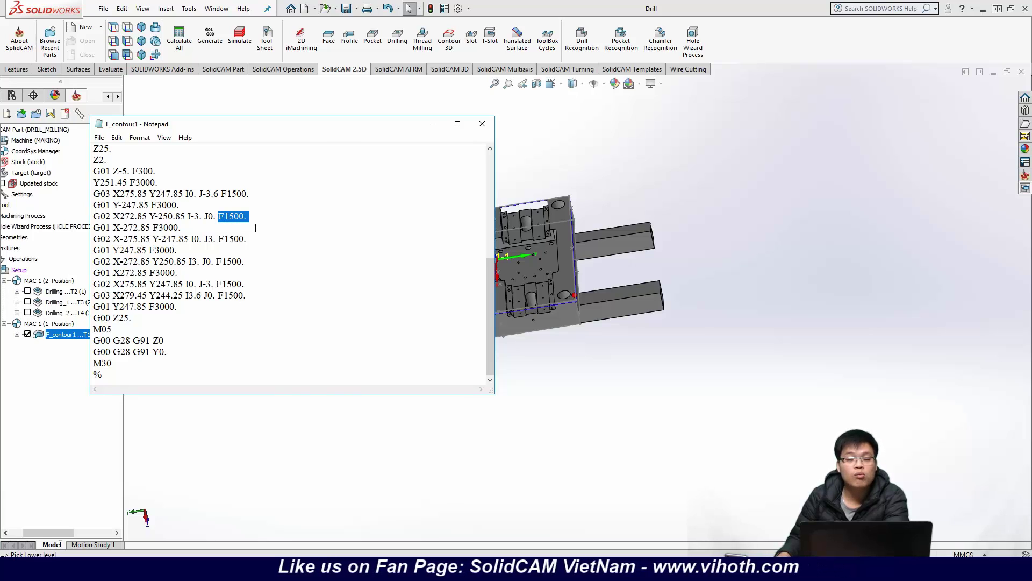
click(254, 246)
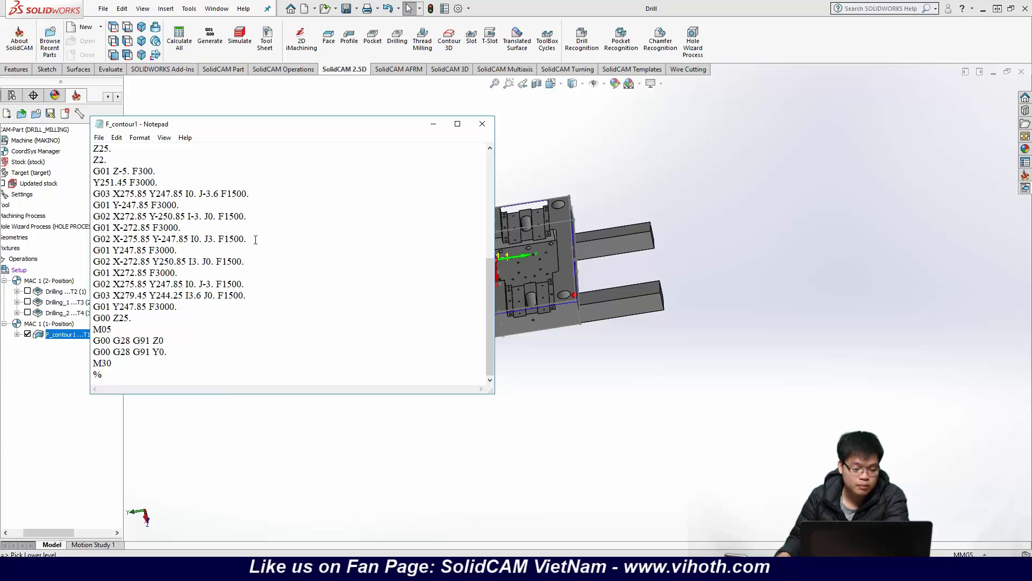
drag(255, 240, 220, 241)
click(262, 237)
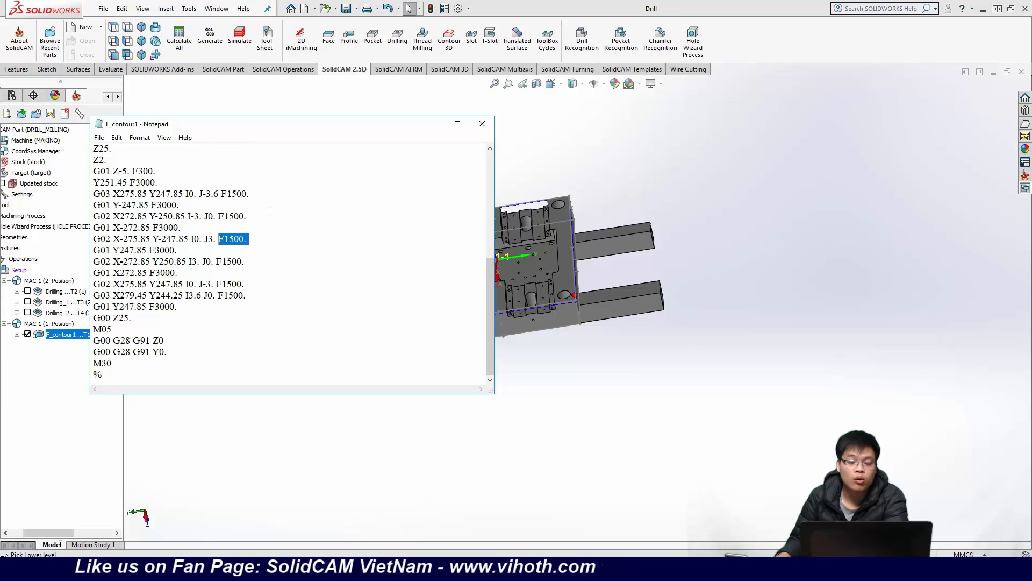
click(483, 124)
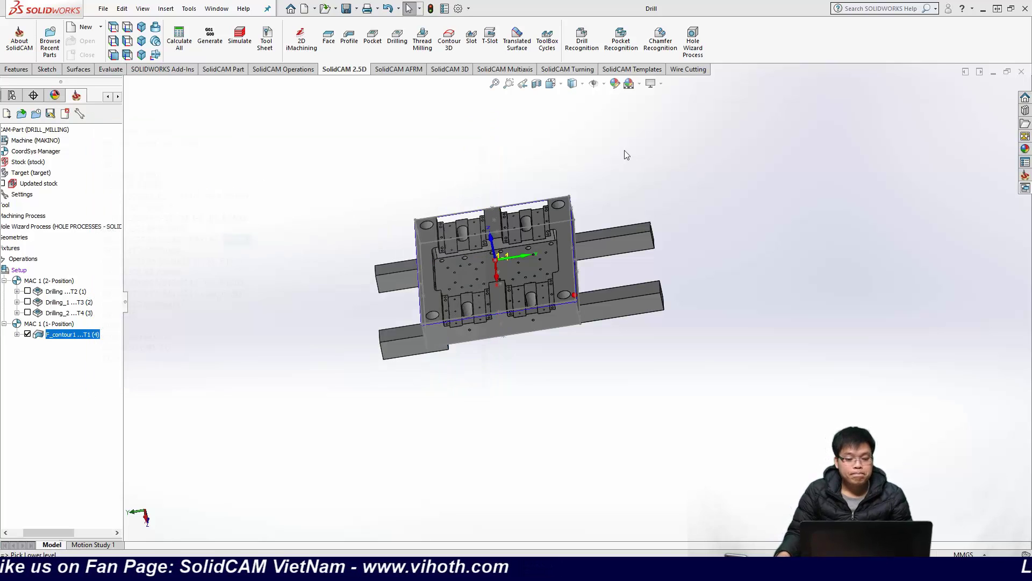
middle_drag(718, 241, 717, 189)
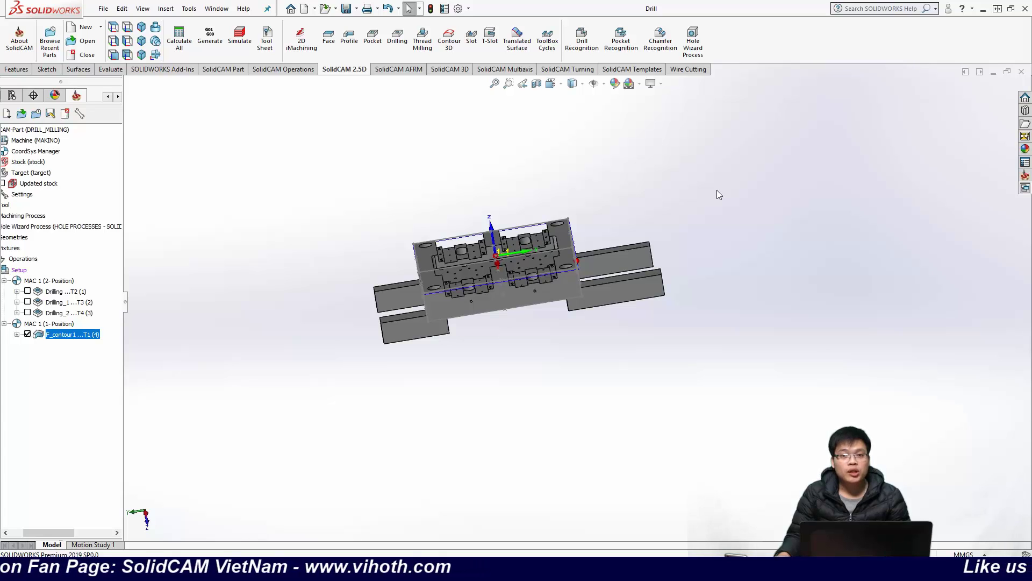
middle_drag(710, 343, 681, 133)
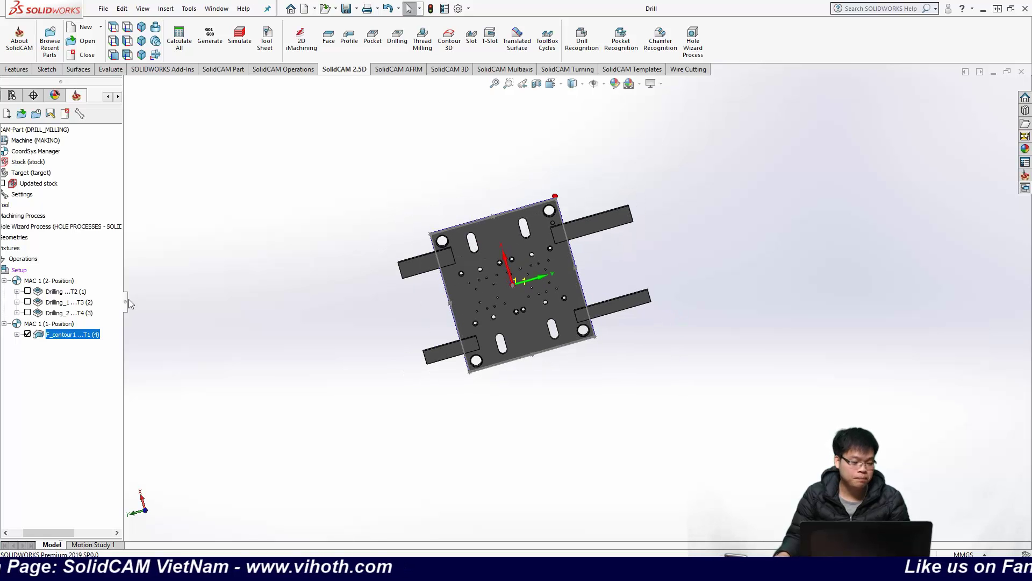
middle_drag(693, 247, 675, 461)
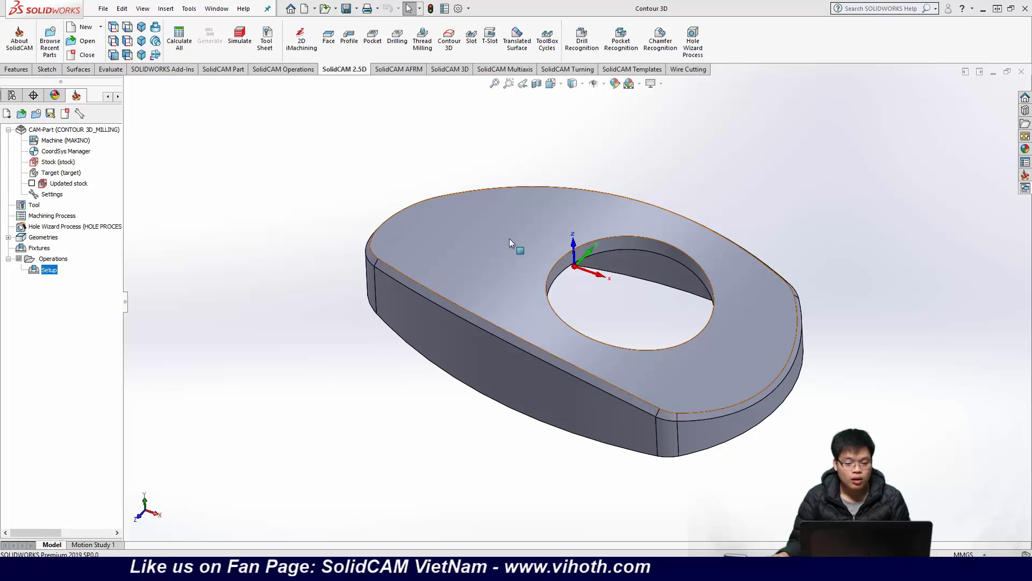
Step: Examine the curved top face and the narrow chamfer face along the outer edge of the Contour 3D part
mouse_move(859, 181)
middle_down()
mouse_move(835, 208)
mouse_move(841, 171)
middle_up()
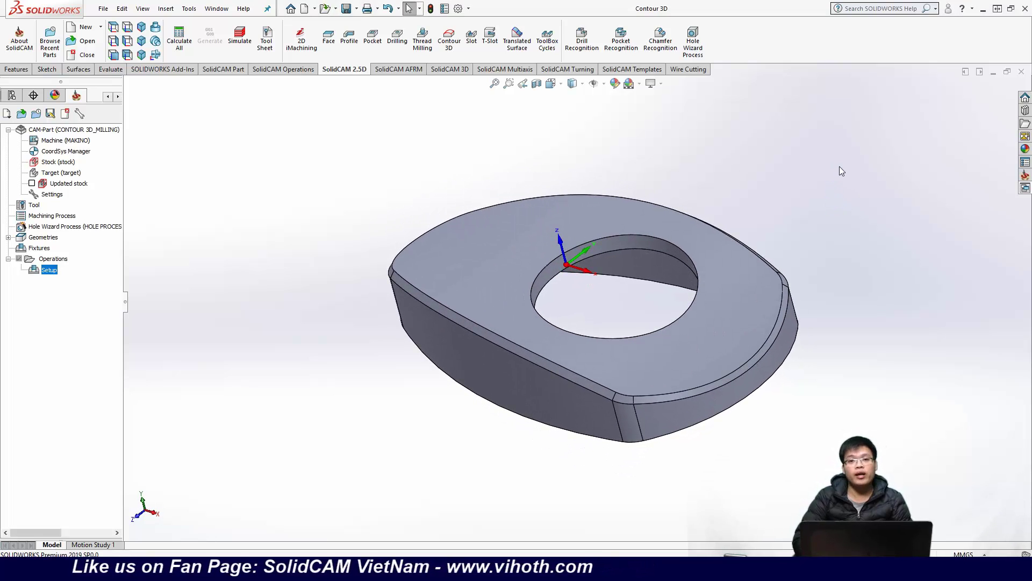
middle_drag(835, 202, 825, 240)
scroll(709, 362, down, 8)
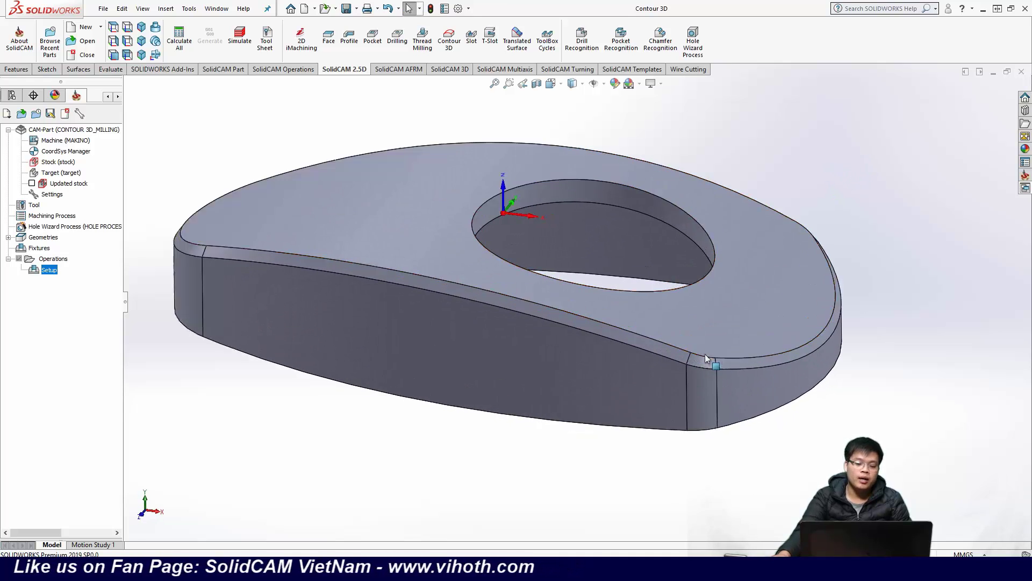
middle_drag(705, 371, 656, 378)
scroll(677, 366, up, 8)
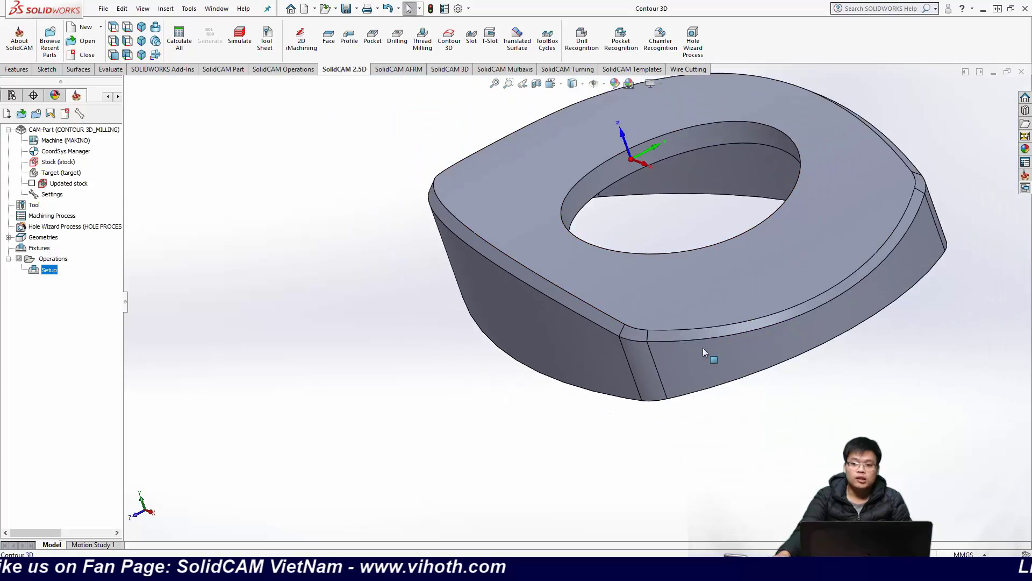
scroll(698, 281, down, 2)
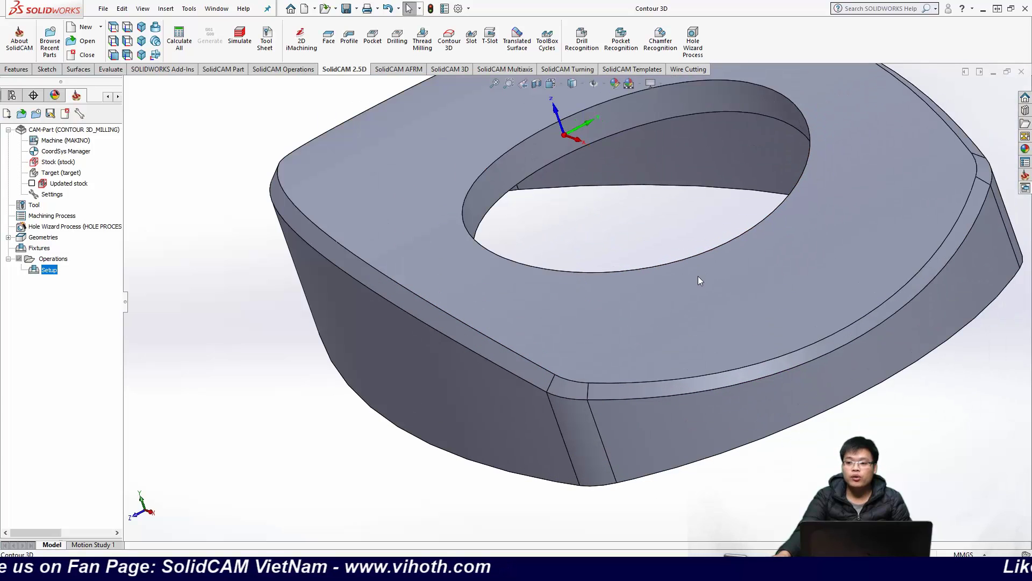
scroll(559, 388, down, 6)
click(548, 367)
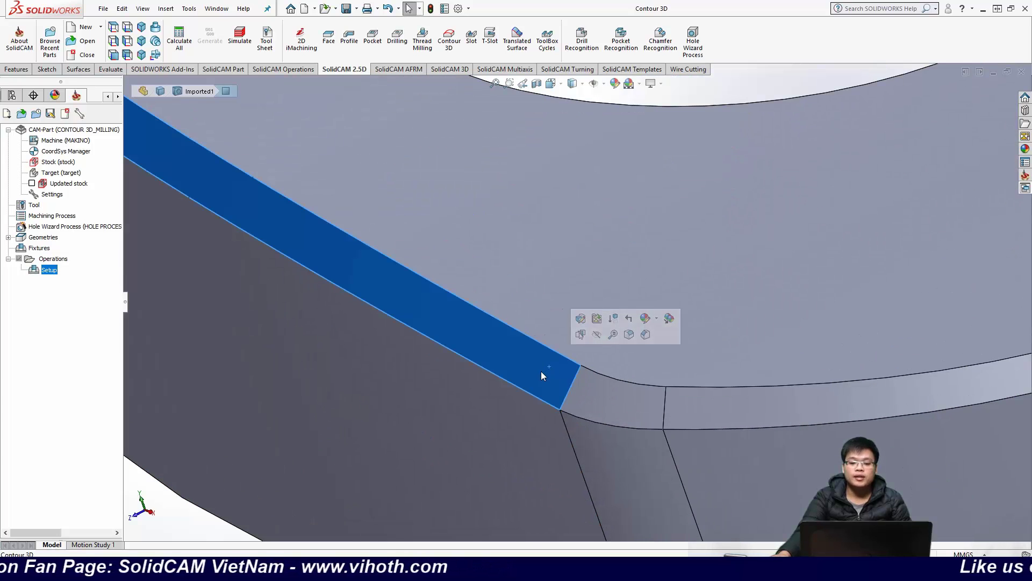
scroll(541, 372, up, 2)
scroll(541, 371, up, 3)
middle_drag(526, 311, 557, 238)
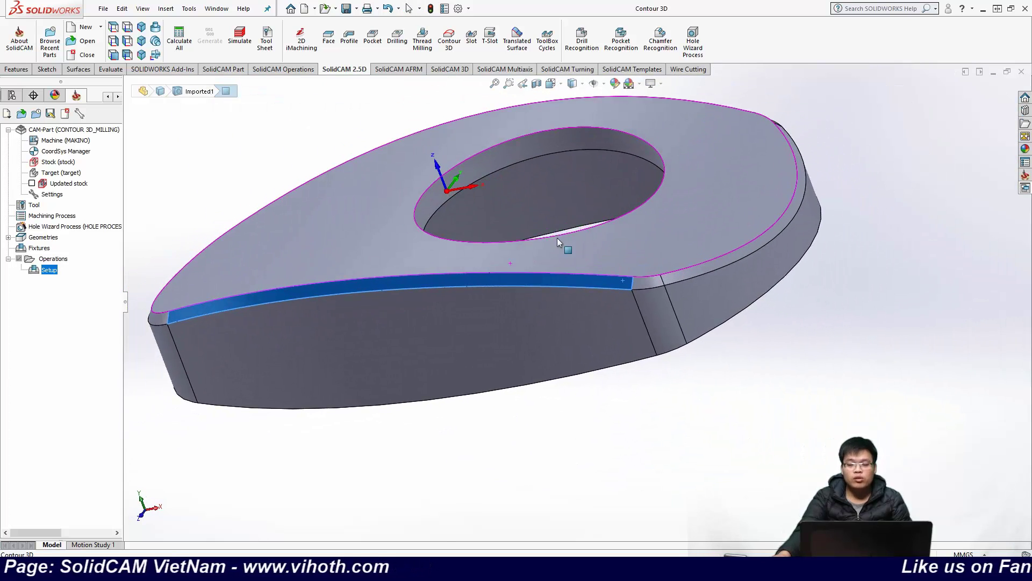
scroll(557, 238, up, 3)
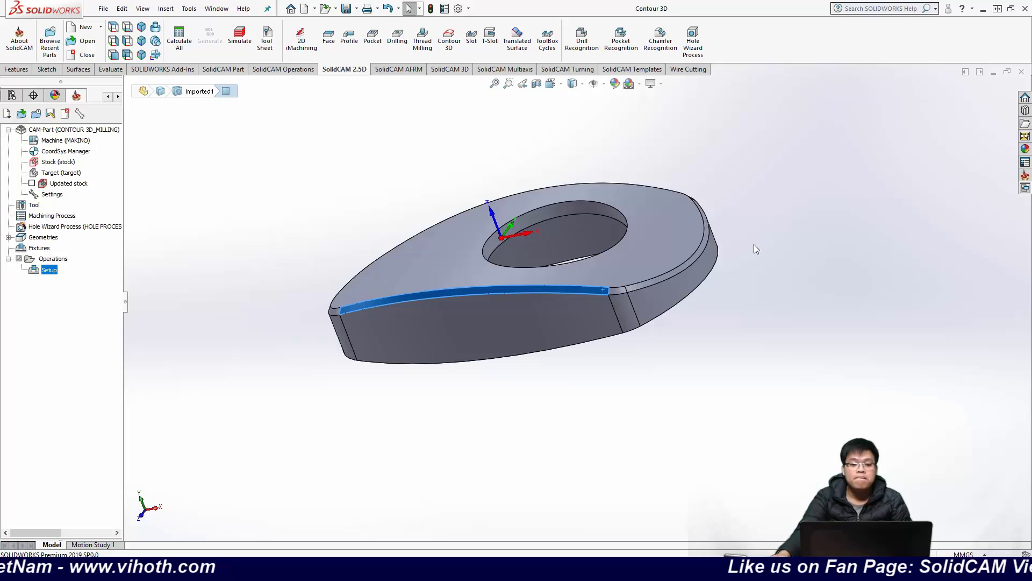
middle_drag(756, 219, 701, 201)
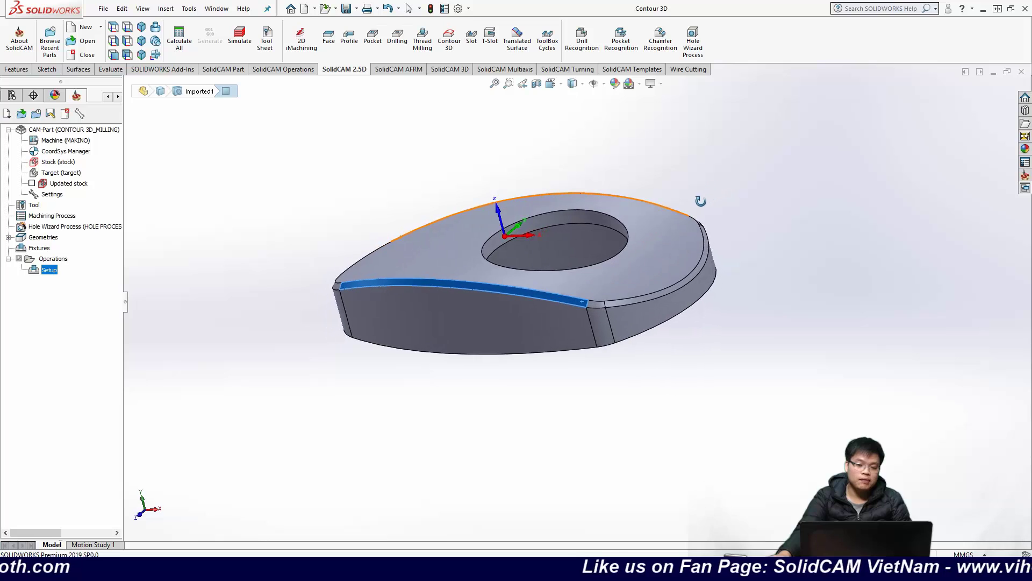
scroll(640, 291, down, 4)
scroll(643, 295, up, 4)
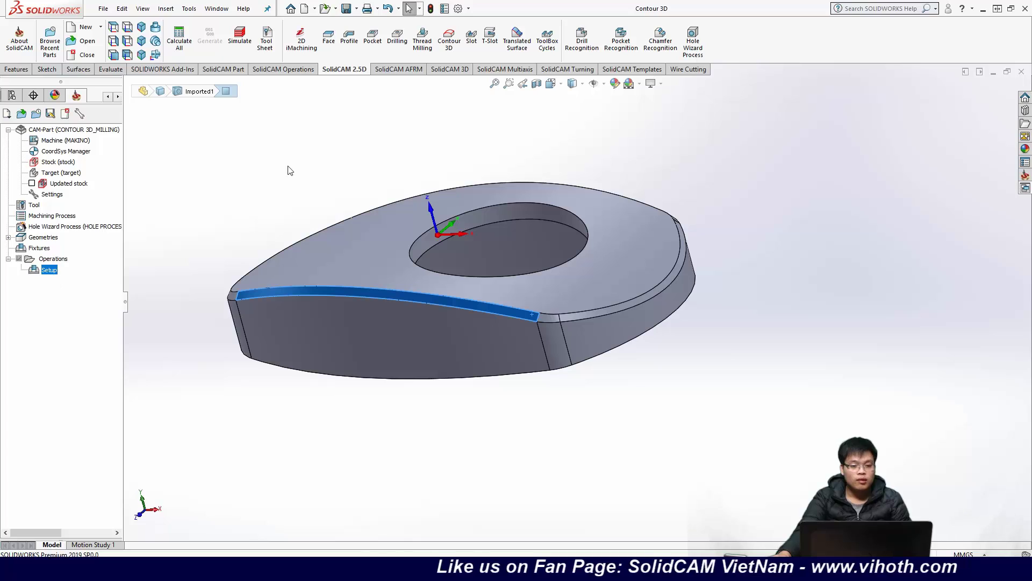
Step: Start a Contour 3D operation and name it vat mep 3D
click(452, 47)
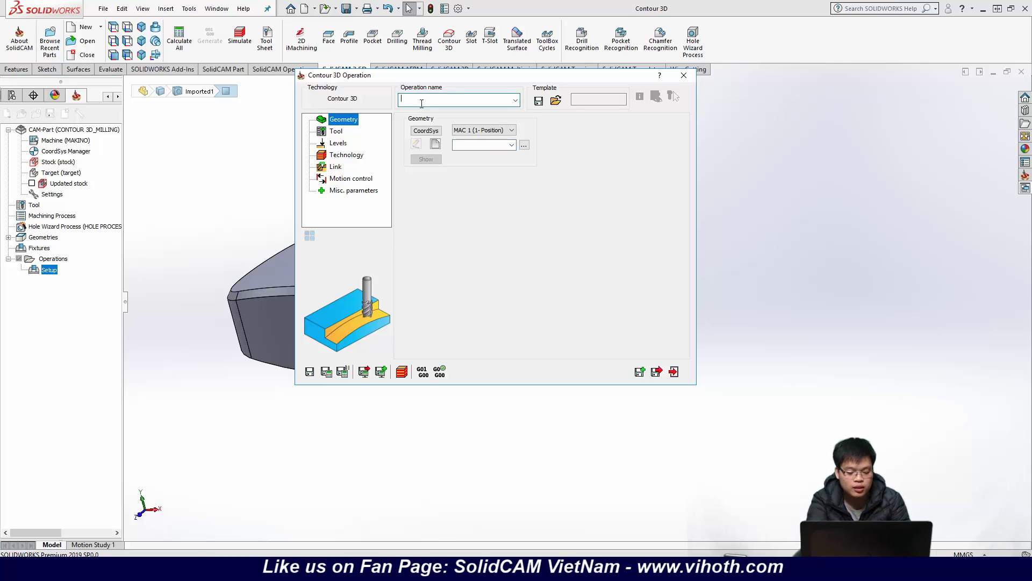
text(vat)
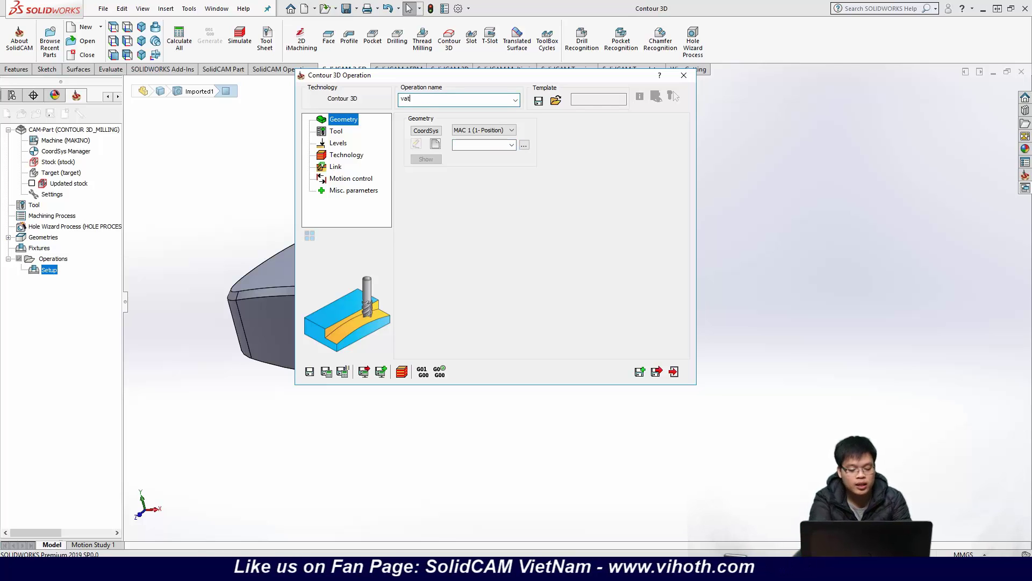
text( lieu)
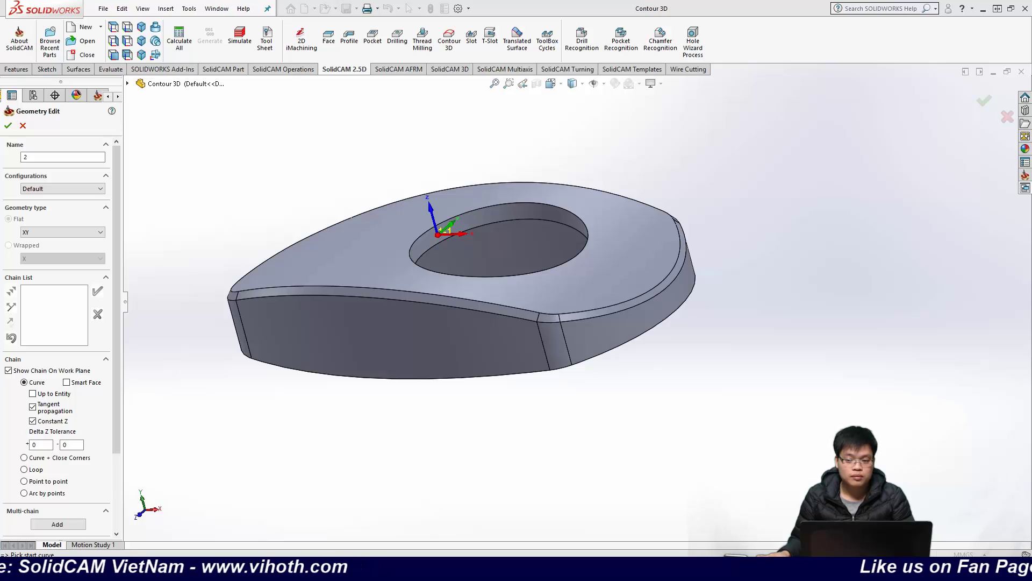
Step: Chain the lower chamfer edge around the part's outer boundary as the operation's geometry and accept the closed chain
click(530, 323)
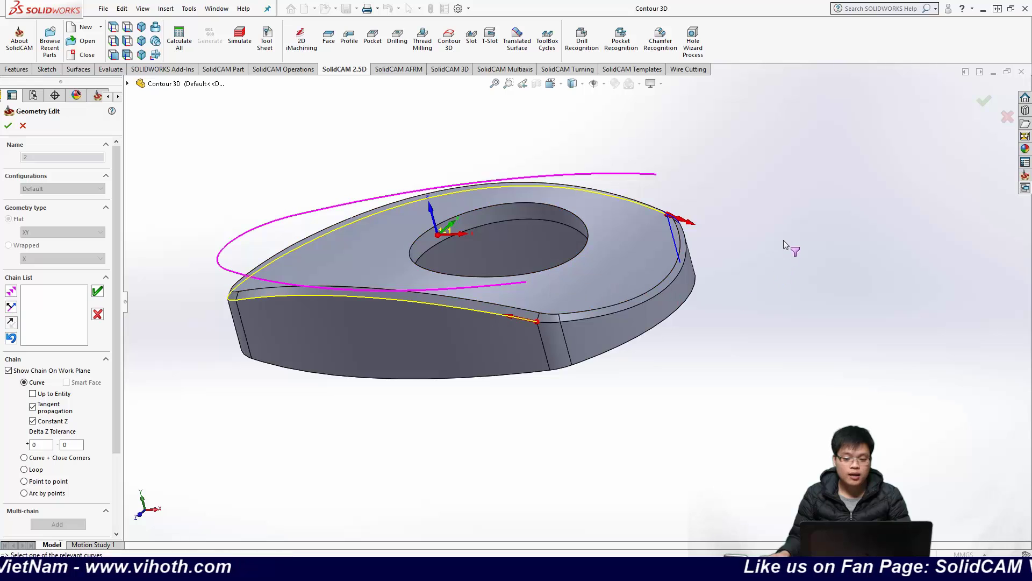
middle_drag(783, 240, 505, 252)
scroll(505, 252, down, 2)
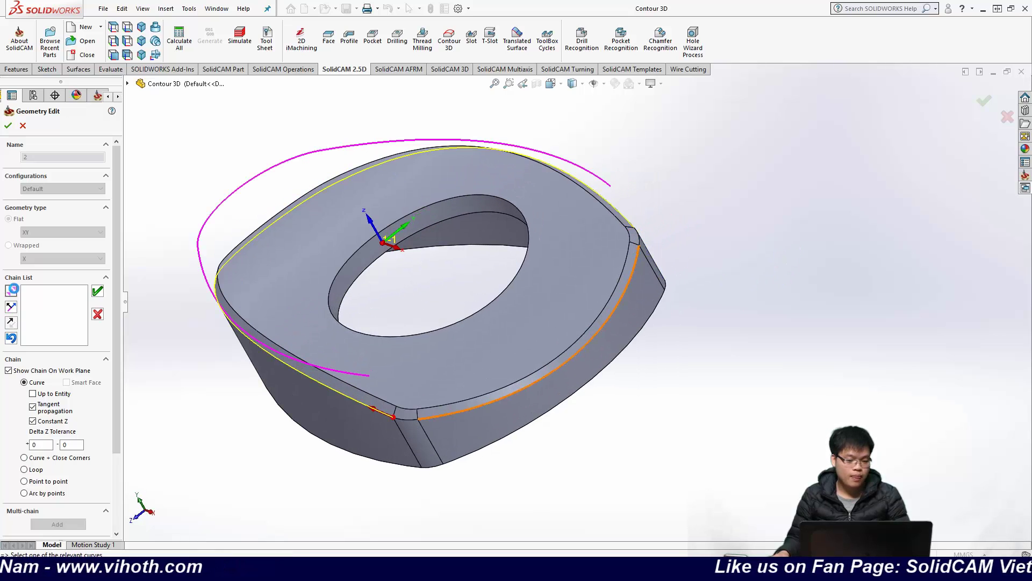
click(643, 259)
click(437, 299)
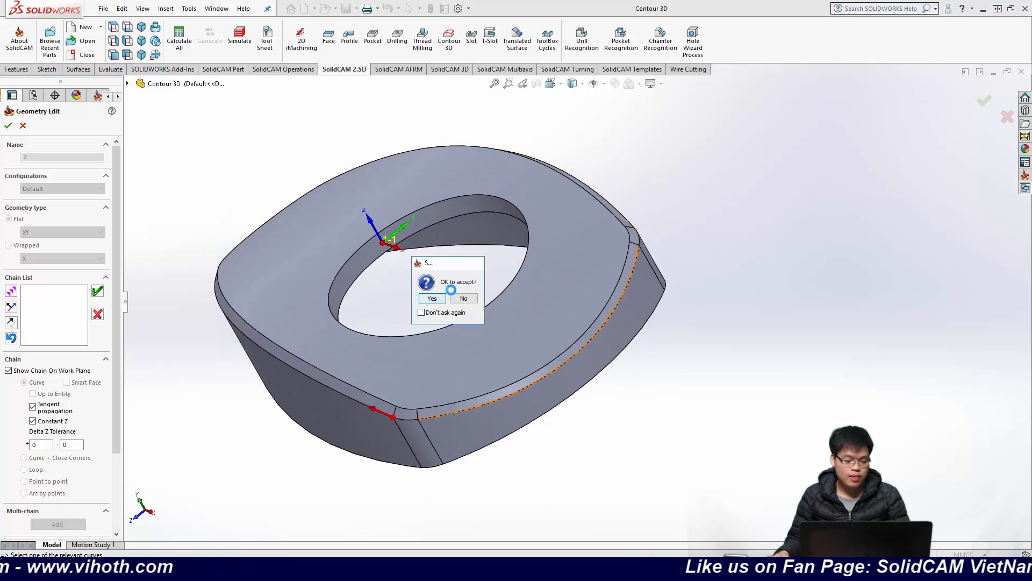
middle_drag(711, 264, 779, 230)
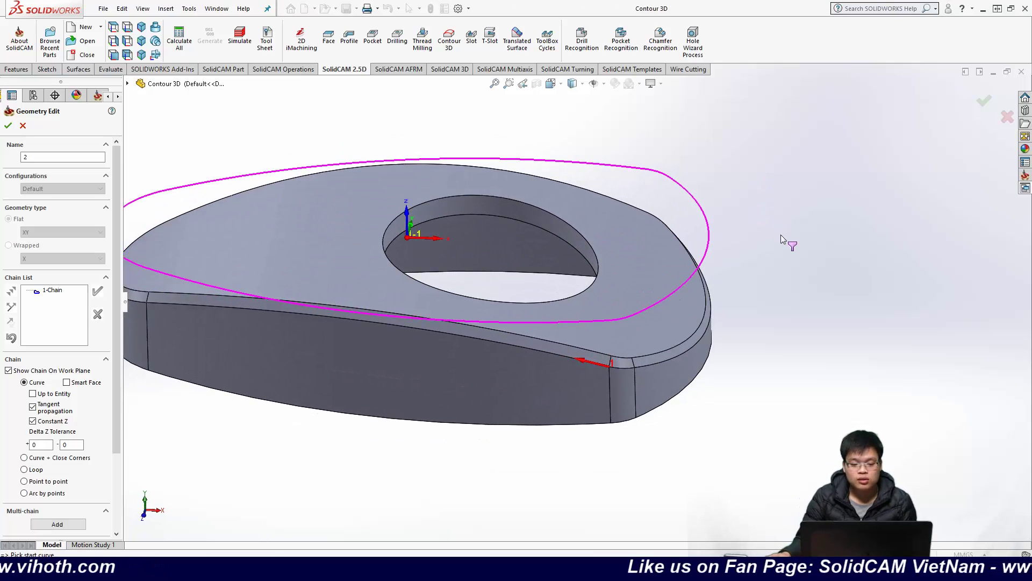
key(f)
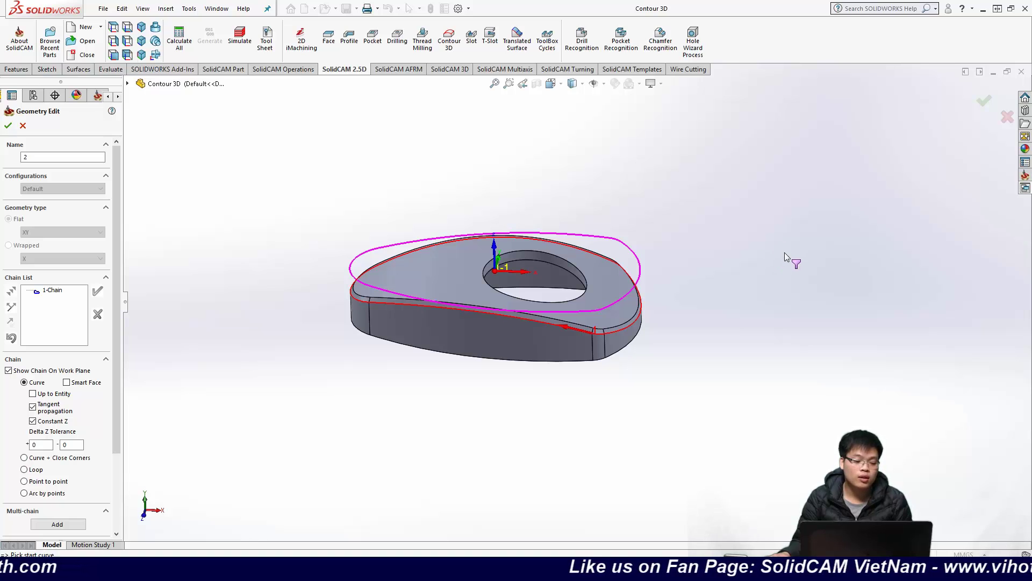
Step: Turn off the chain's display on the work plane and confirm the geometry
click(9, 371)
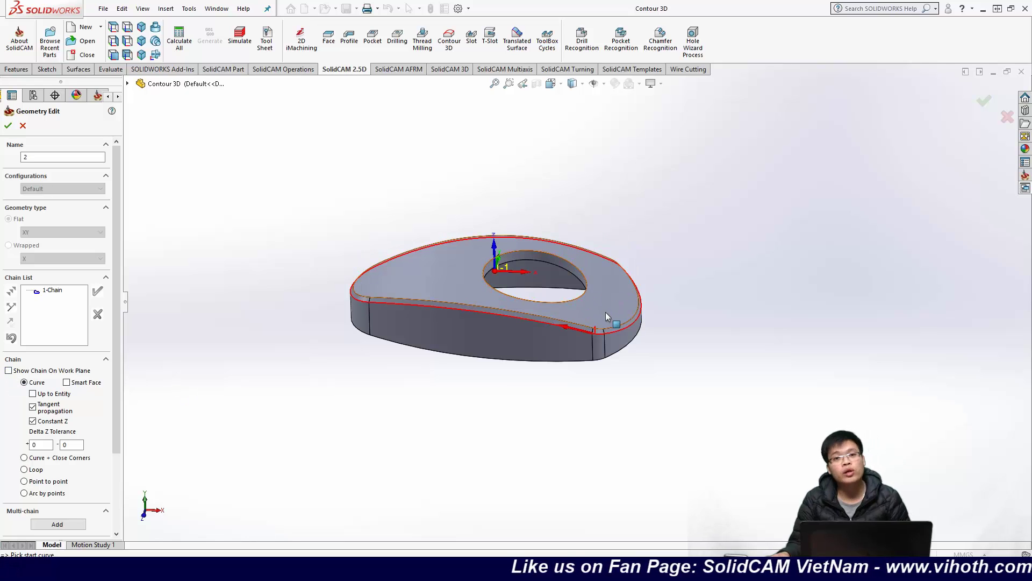
middle_drag(643, 253, 564, 238)
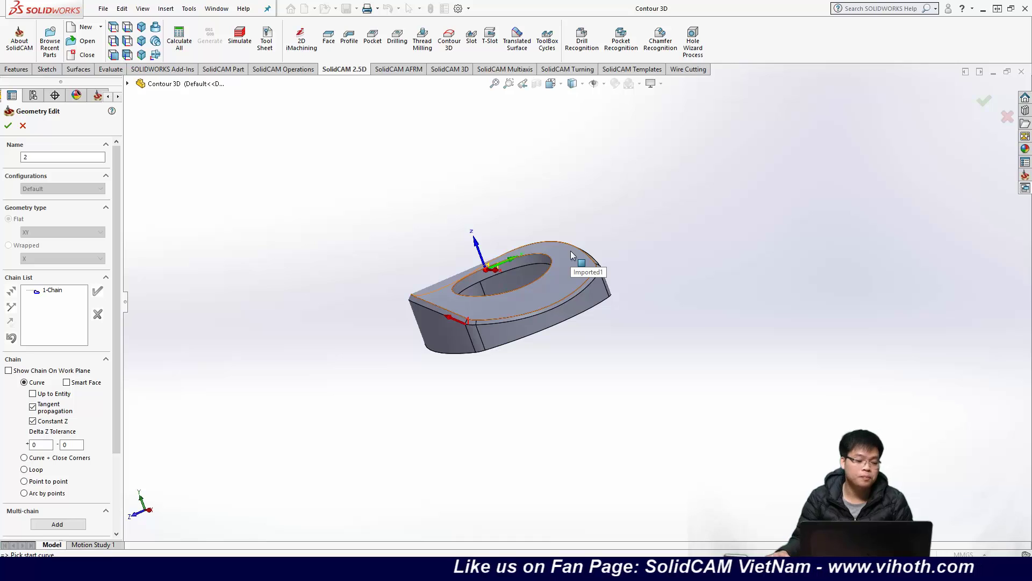
click(571, 252)
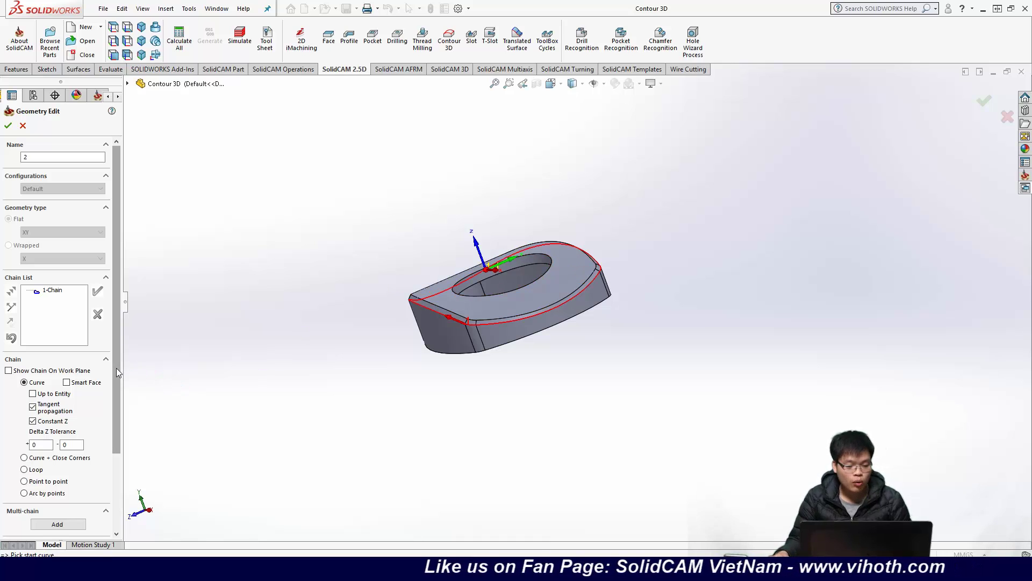
drag(116, 368, 115, 408)
drag(118, 373, 125, 318)
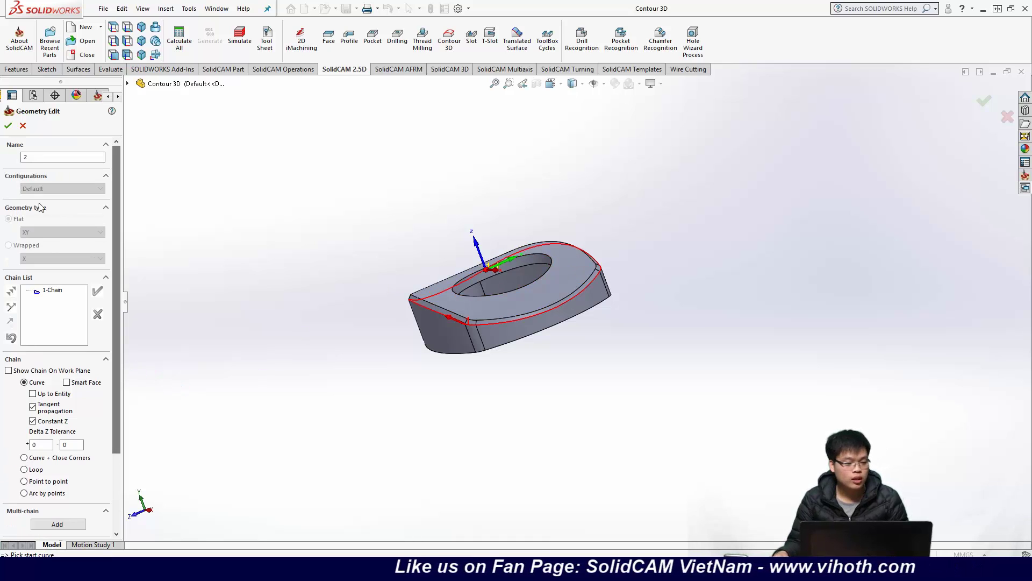
click(9, 125)
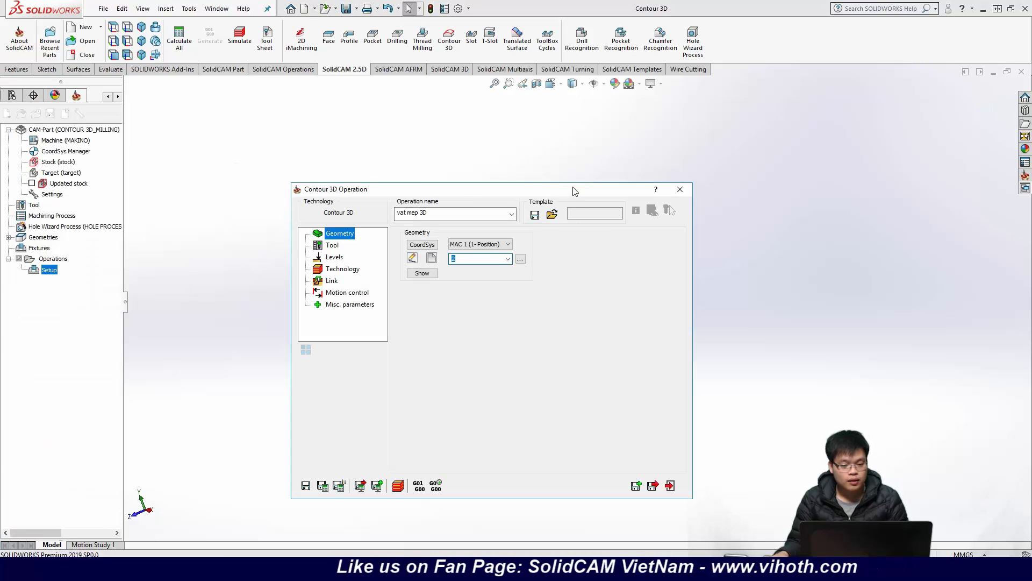
Step: Assign tool 1, the 10 mm spot drill with a 90° angle, to the vat mep 3D operation
drag(574, 191, 310, 250)
middle_drag(456, 184, 623, 251)
click(302, 250)
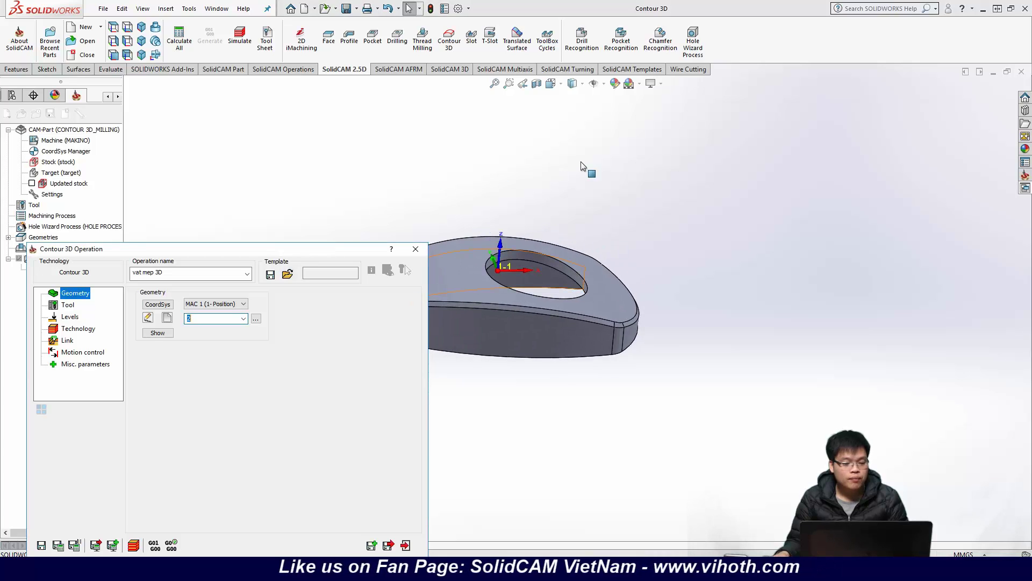
drag(318, 251, 582, 155)
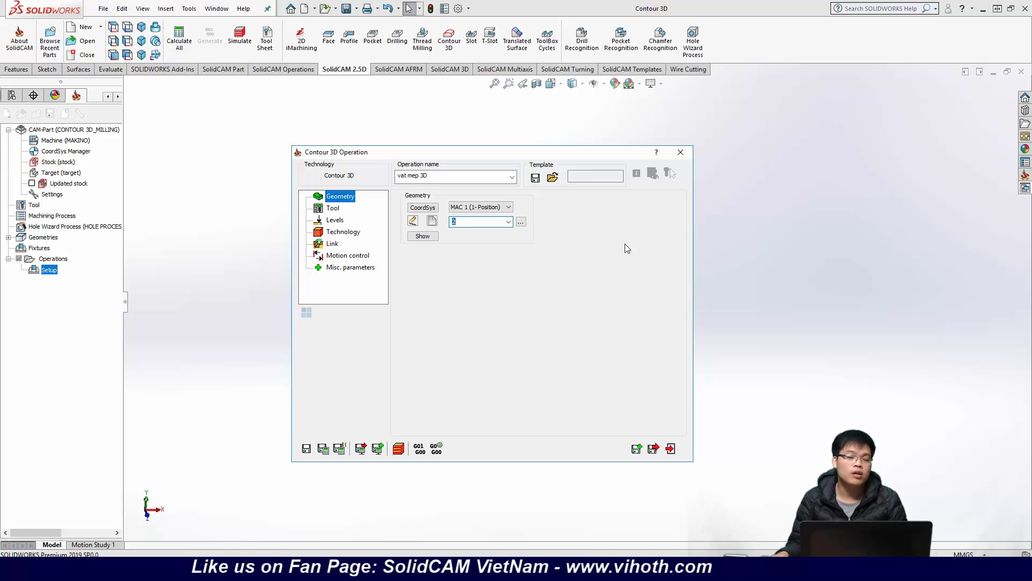
click(332, 210)
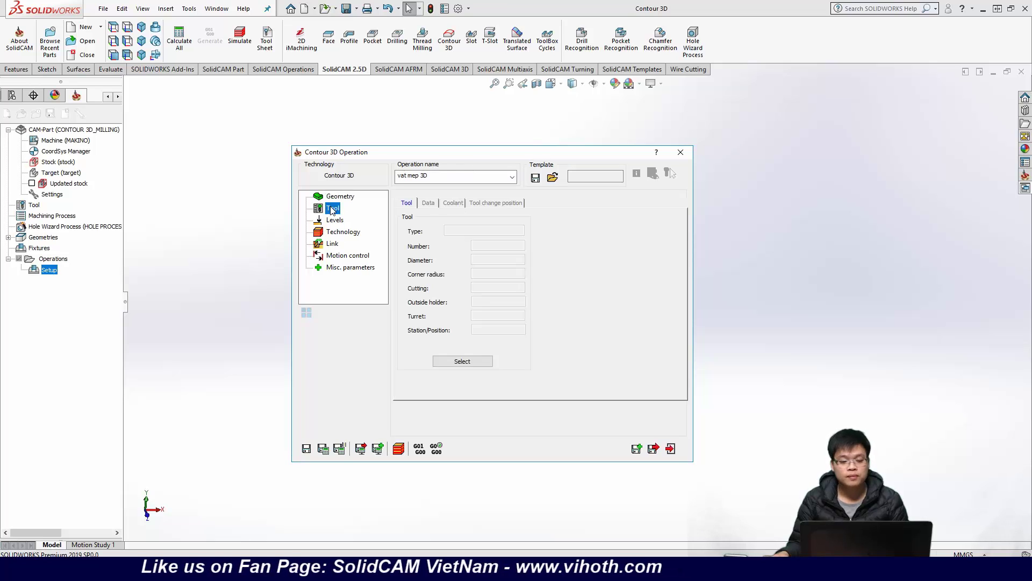
click(444, 364)
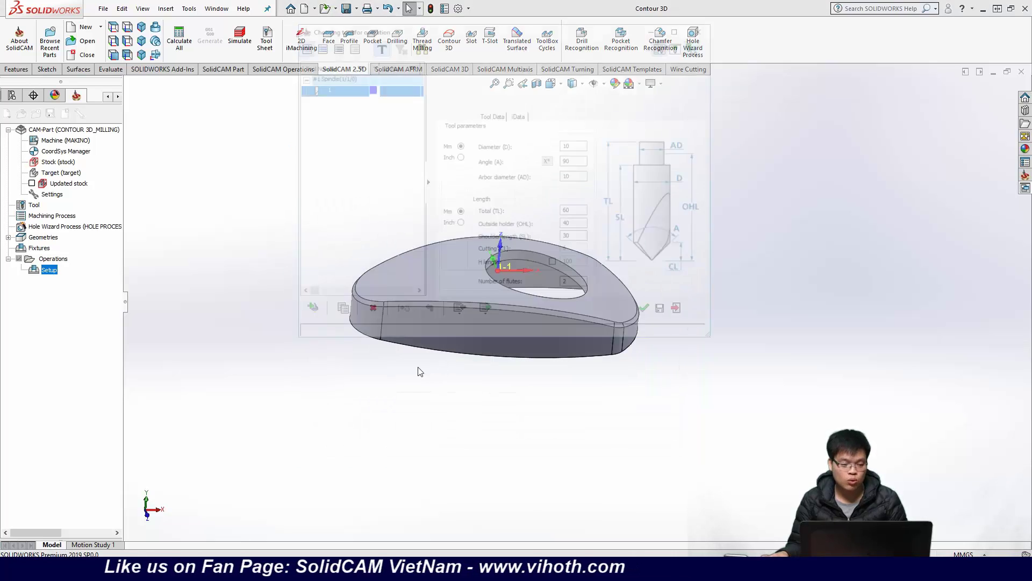
click(648, 313)
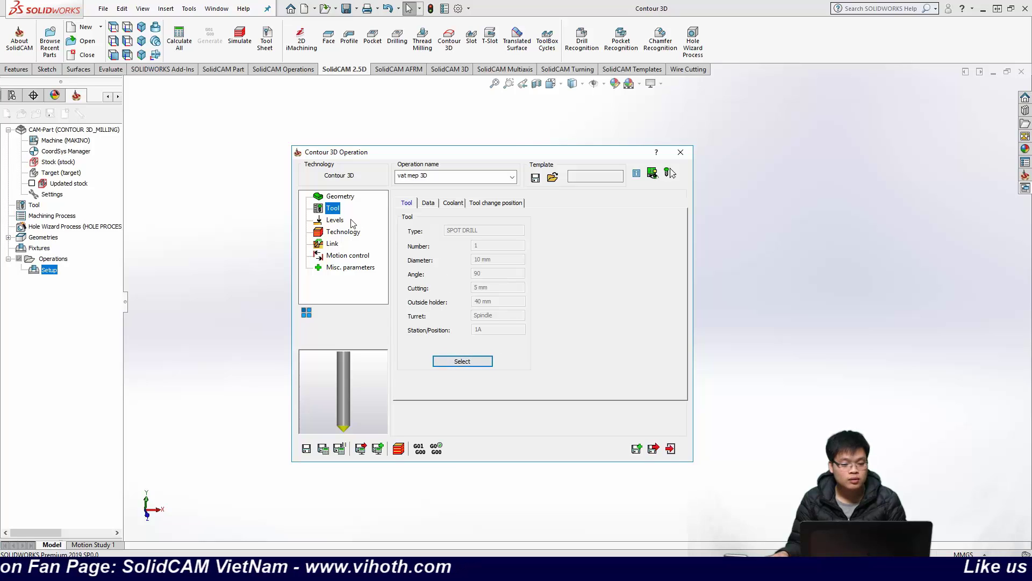
Step: Save and calculate the operation with the default levels, center tool side and tangent lead in and lead out, then close it
click(334, 219)
mouse_move(483, 234)
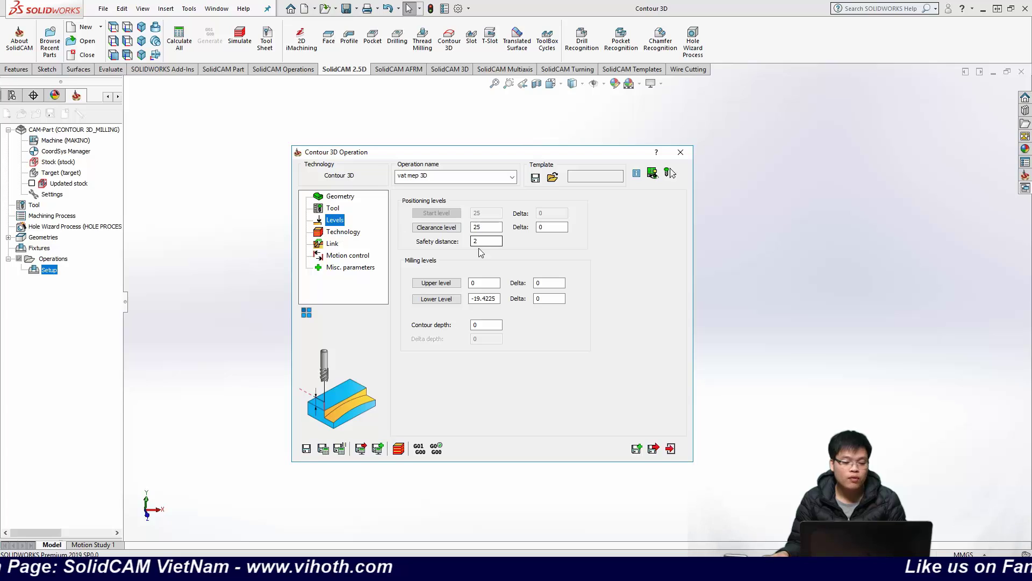
mouse_move(482, 282)
click(338, 232)
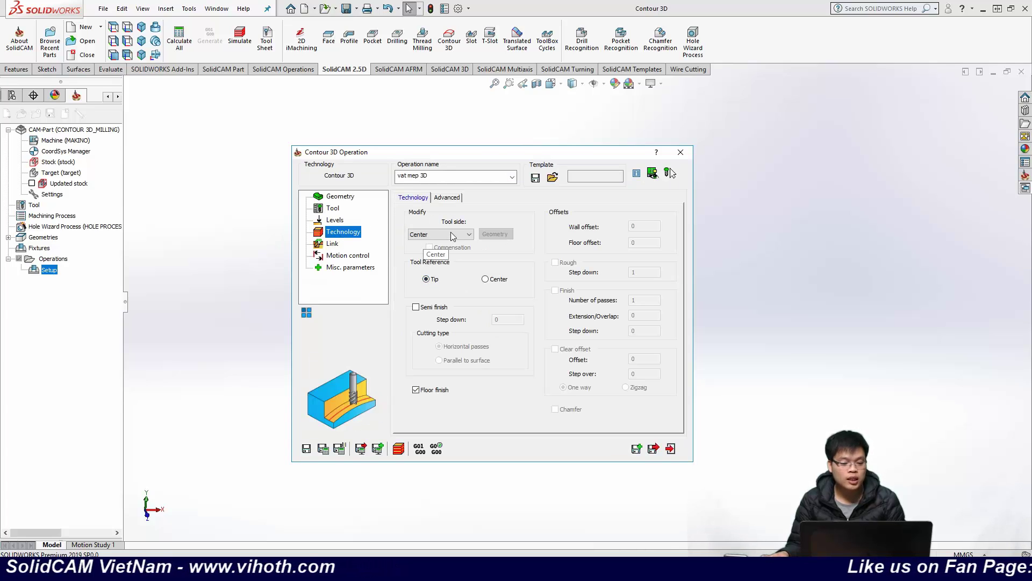
click(333, 245)
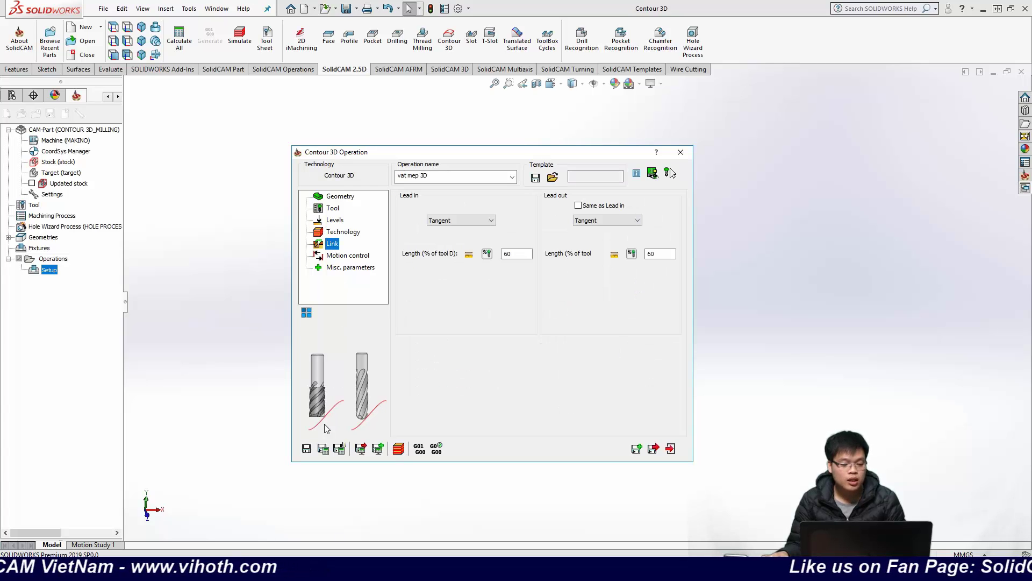
click(322, 448)
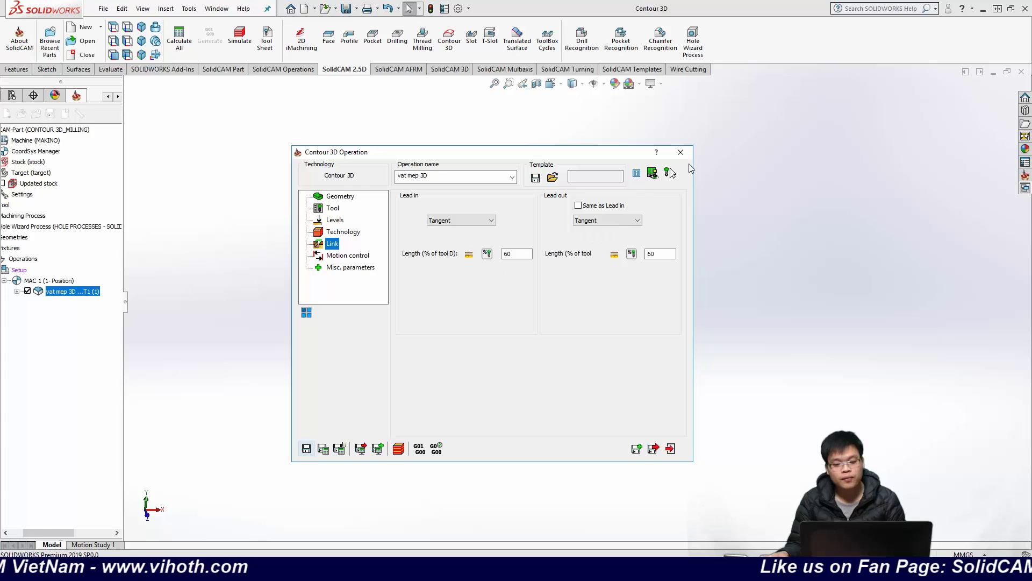
click(681, 153)
Step: Start a SolidVerify simulation of the vat mep 3D operation and play it
middle_drag(685, 306, 574, 337)
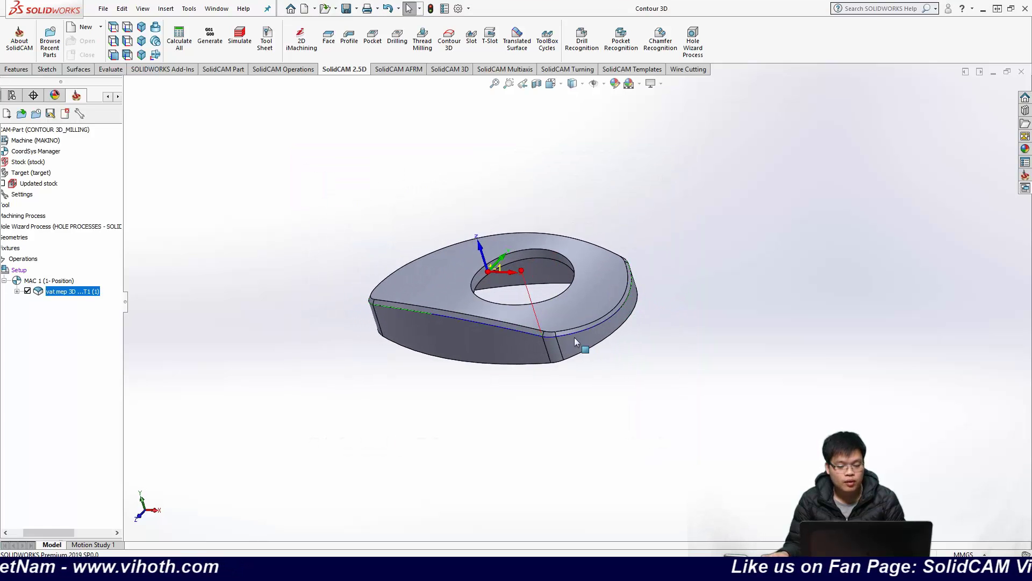
scroll(575, 337, down, 6)
scroll(566, 332, up, 3)
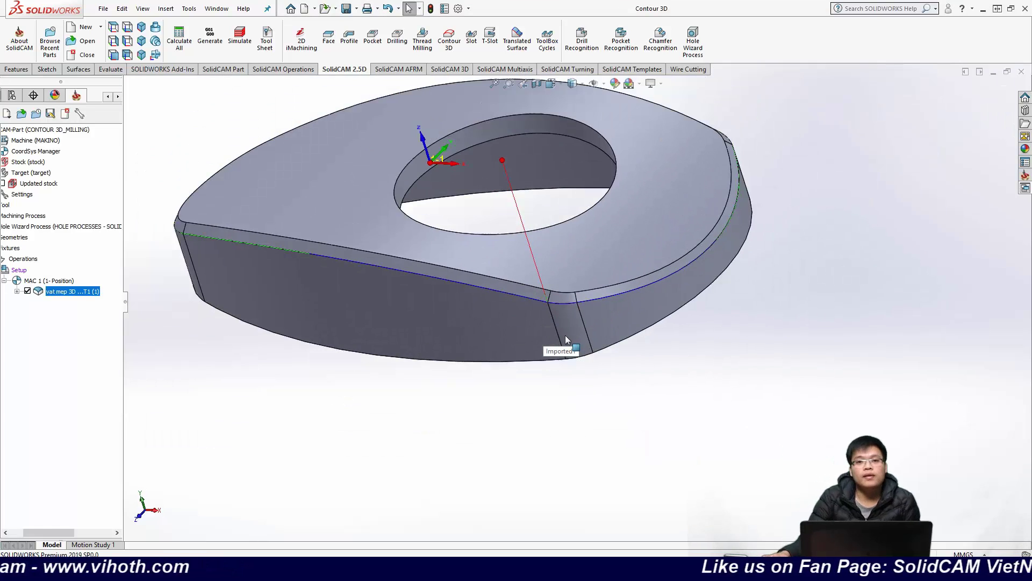
right_click(89, 293)
key(Escape)
middle_drag(694, 445, 622, 448)
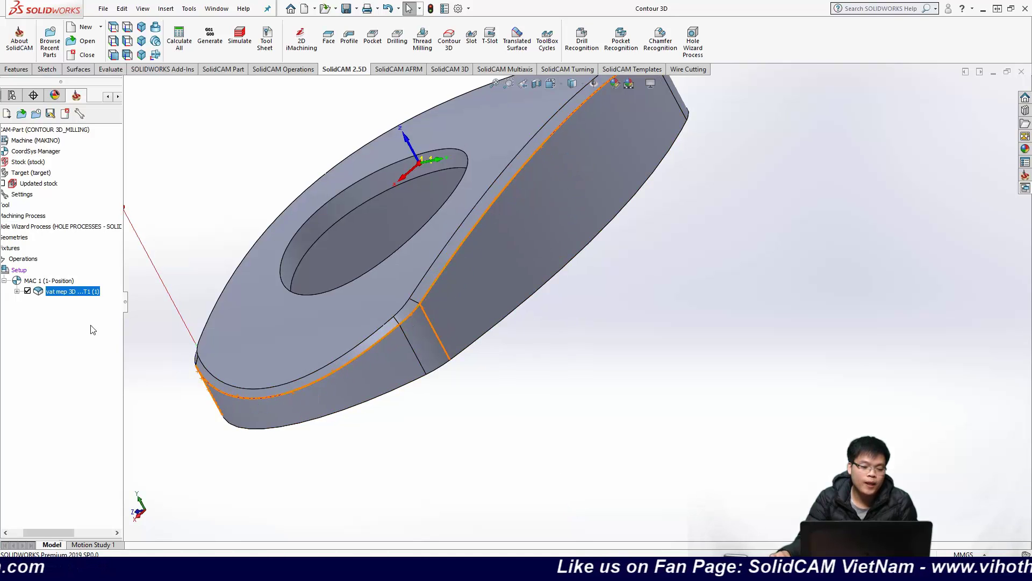
right_click(56, 295)
click(94, 198)
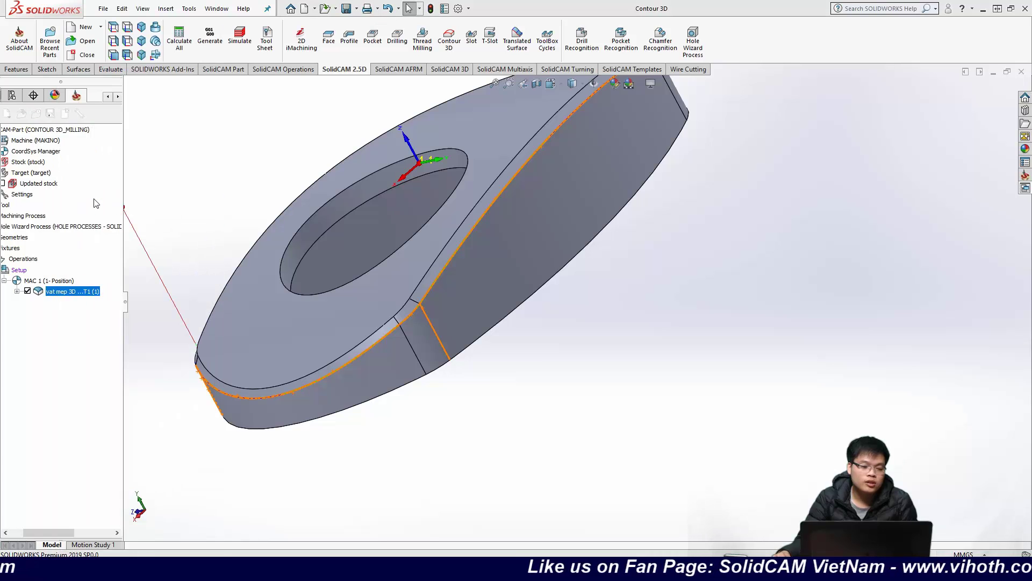
click(116, 170)
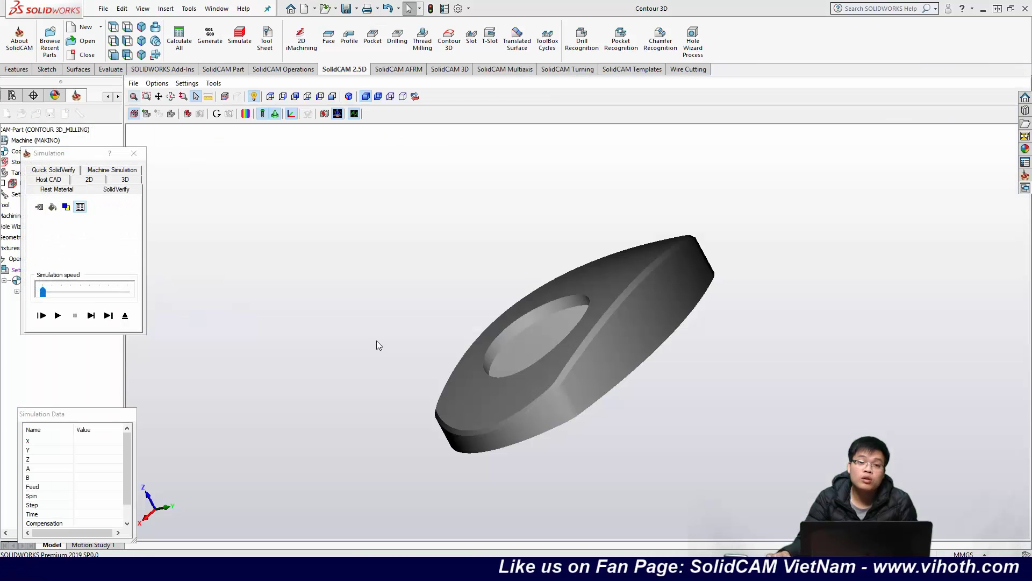
drag(337, 426, 375, 383)
click(58, 316)
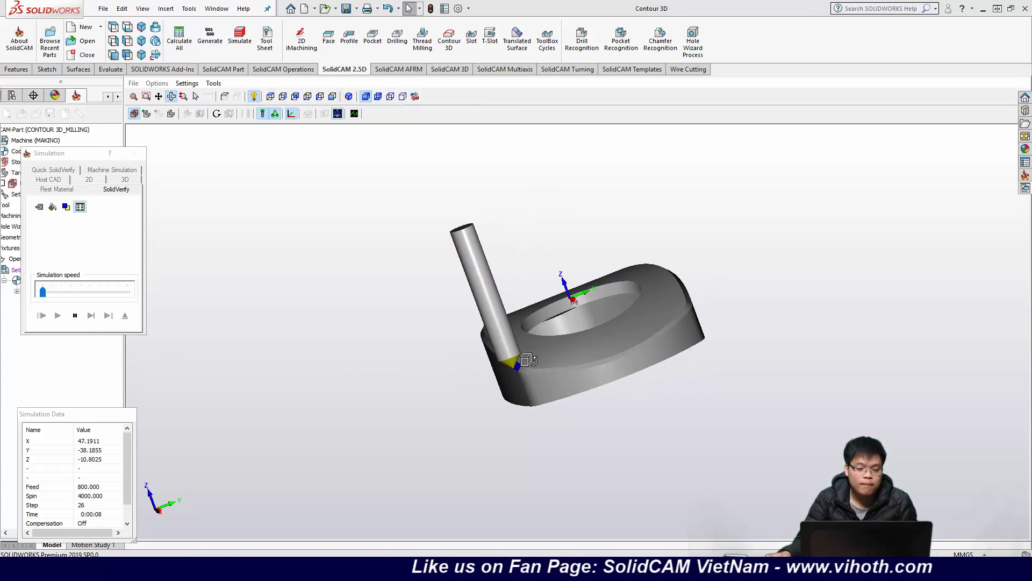
Step: Follow the tool along the outer edge and raise the simulation speed in stages until the whole chamfer is cut
scroll(530, 365, up, 3)
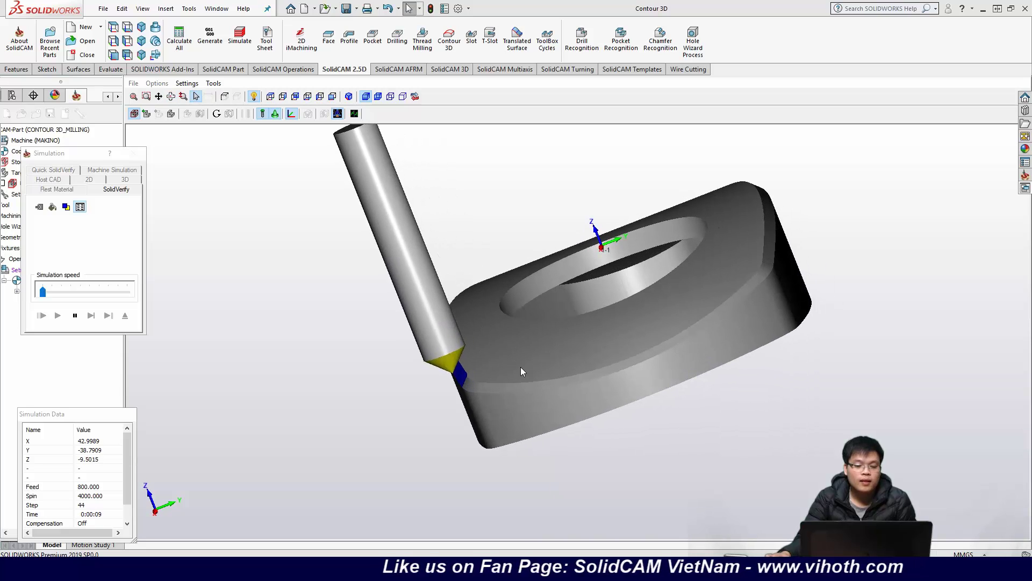
scroll(521, 367, down, 3)
mouse_move(520, 366)
mouse_down()
mouse_move(503, 358)
mouse_move(525, 366)
mouse_up()
scroll(524, 365, up, 3)
key(Escape)
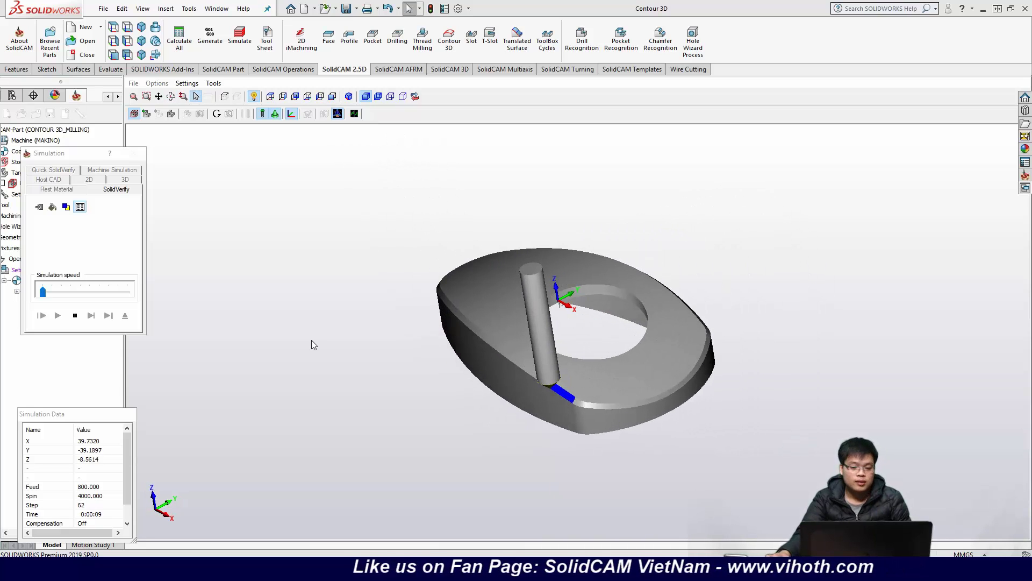
drag(56, 293, 74, 296)
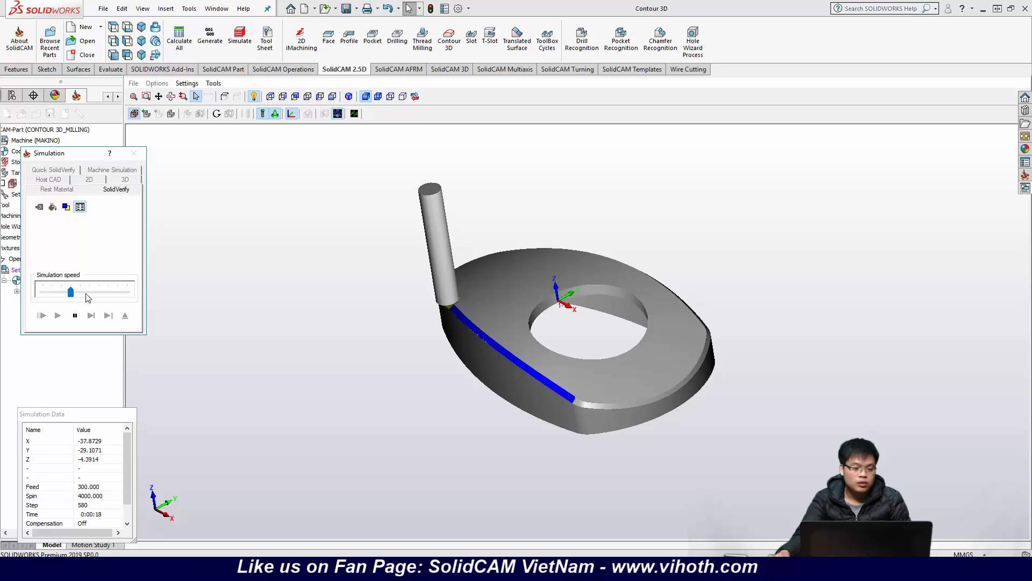
click(89, 295)
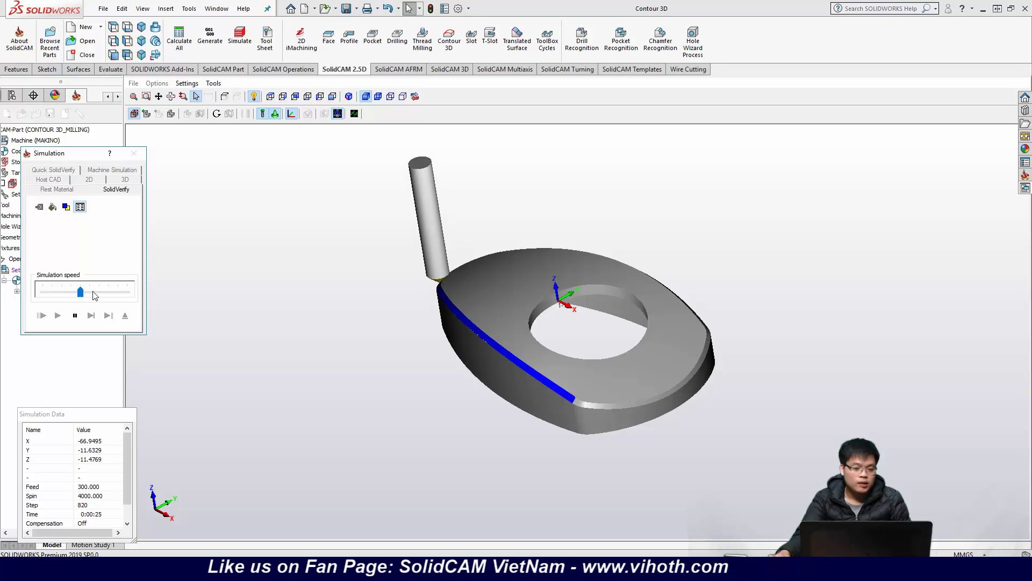
click(101, 295)
click(108, 295)
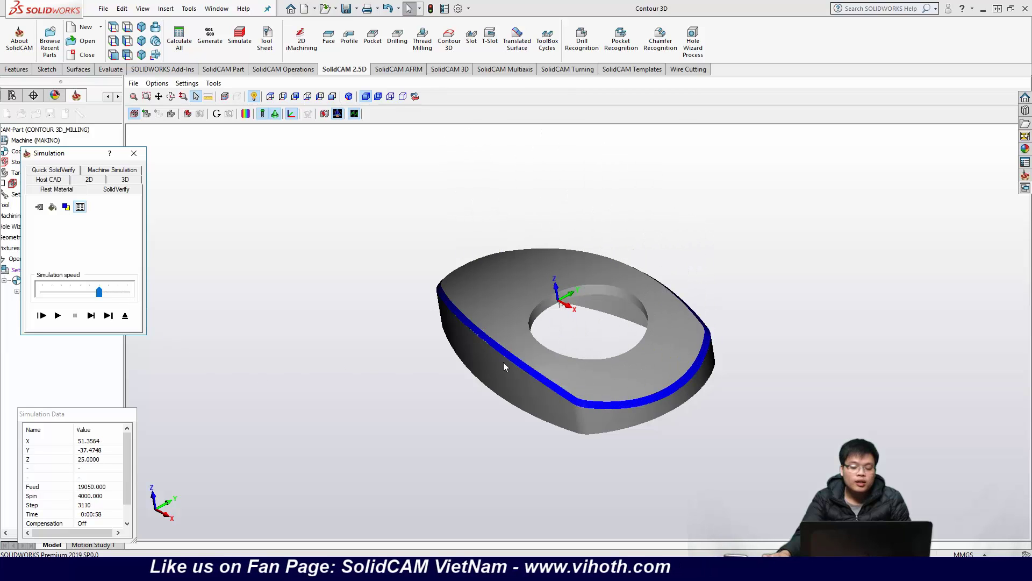
Step: Examine the machined chamfer along the outer edge and its corners from several angles, then close the simulation
middle_drag(672, 369, 667, 376)
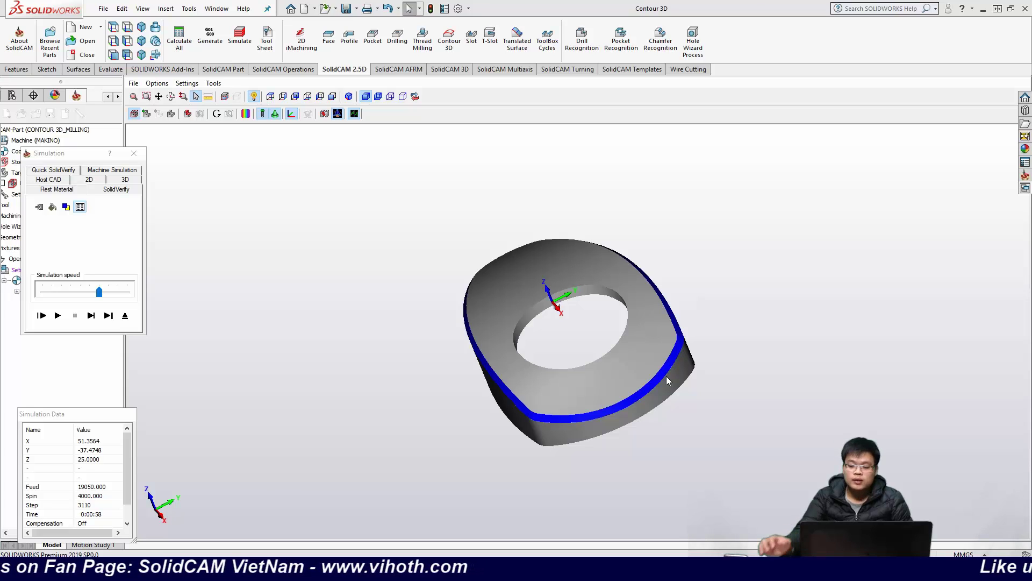
middle_drag(666, 376, 699, 350)
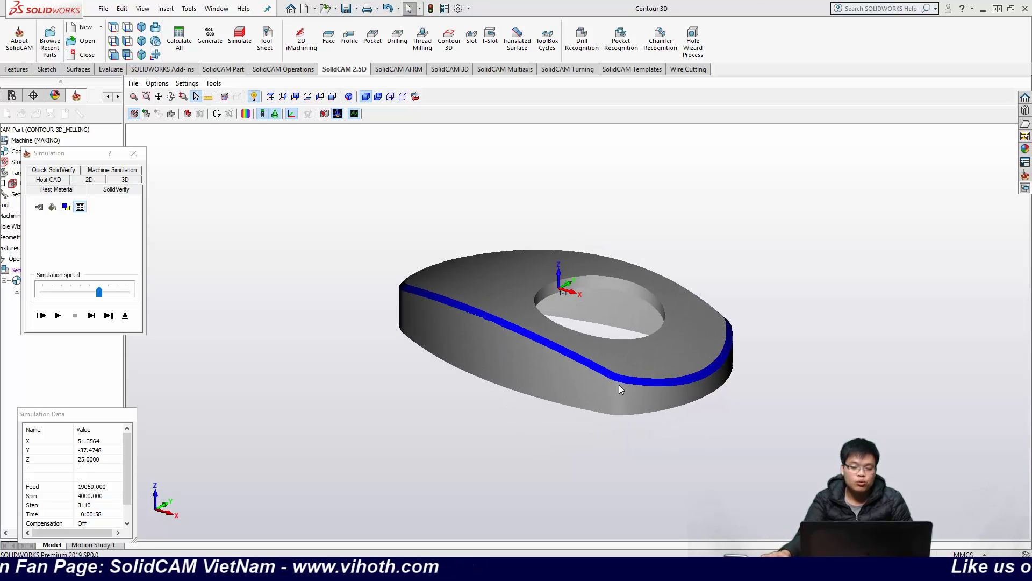
scroll(618, 385, up, 5)
scroll(662, 382, down, 5)
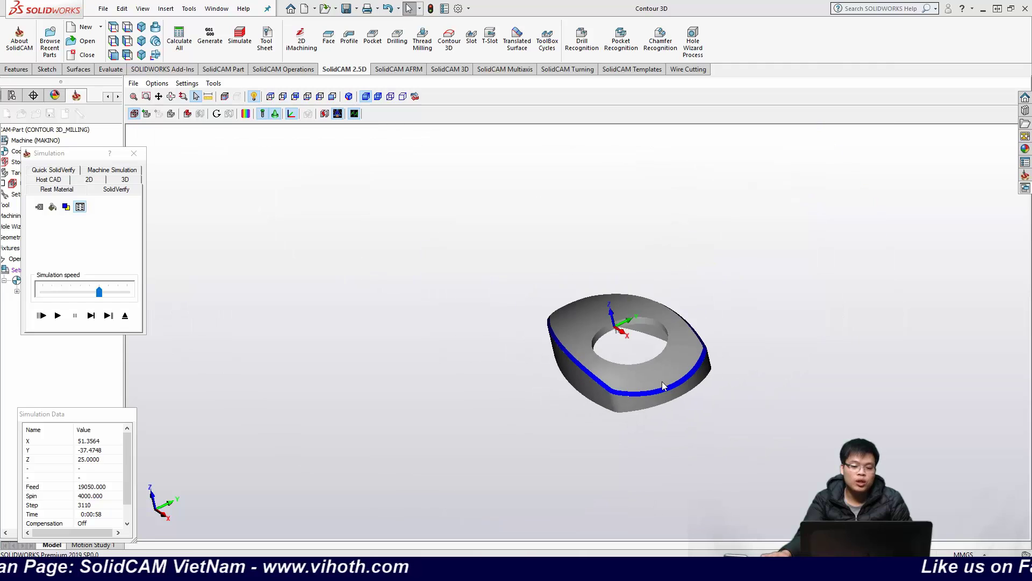
middle_drag(662, 382, 694, 391)
scroll(697, 392, up, 4)
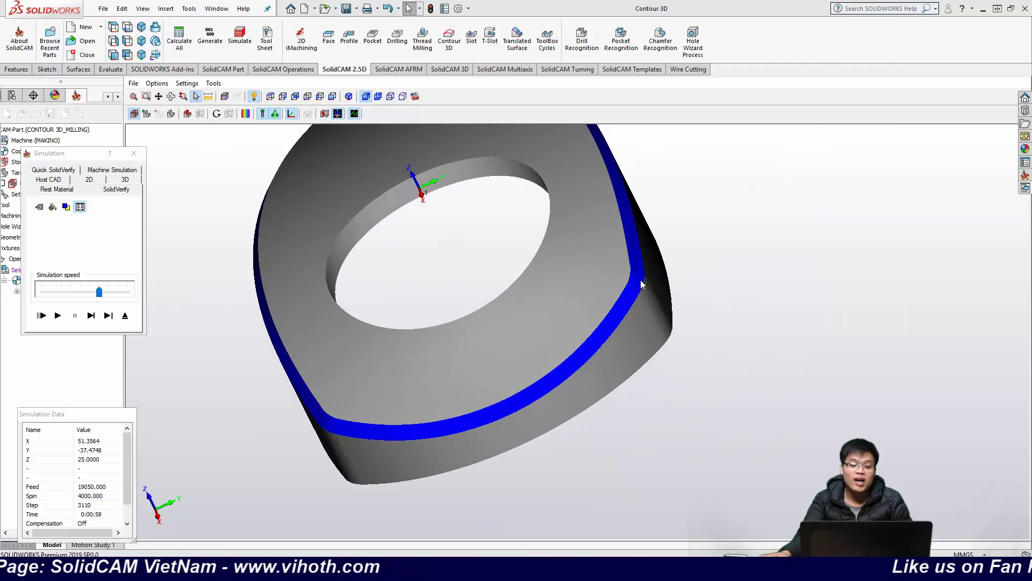
scroll(643, 267, up, 4)
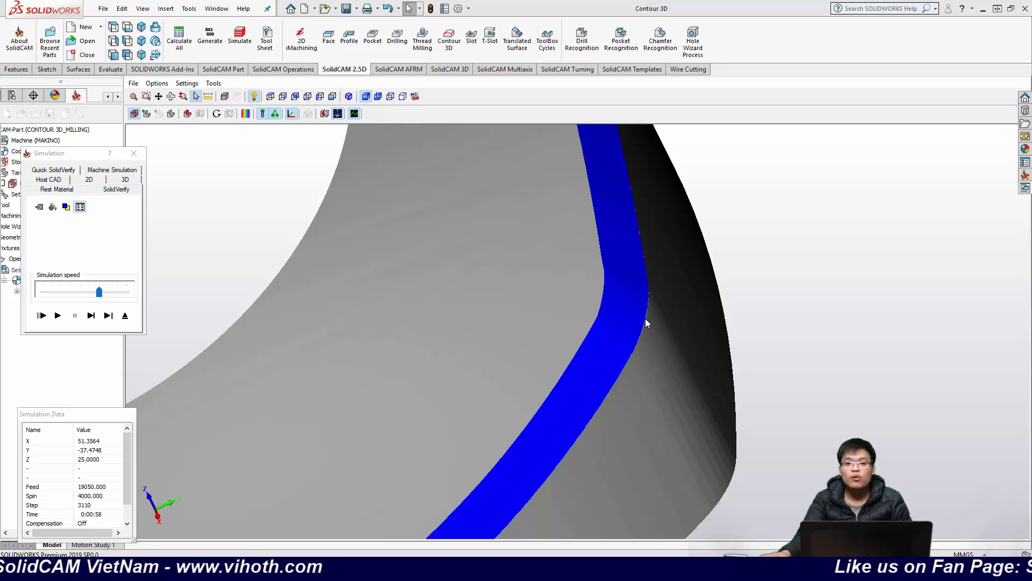
scroll(646, 318, down, 3)
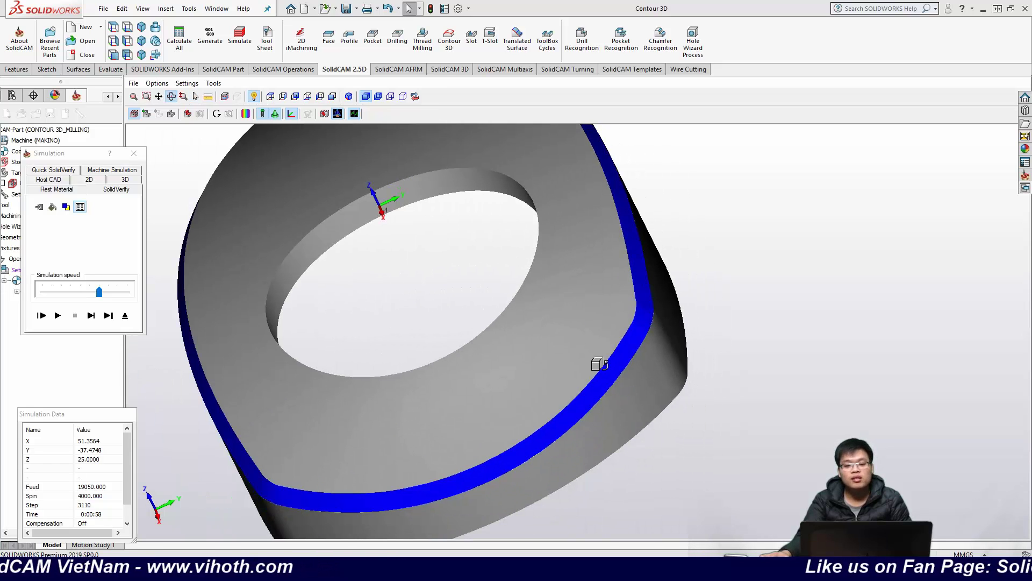
middle_drag(599, 364, 268, 170)
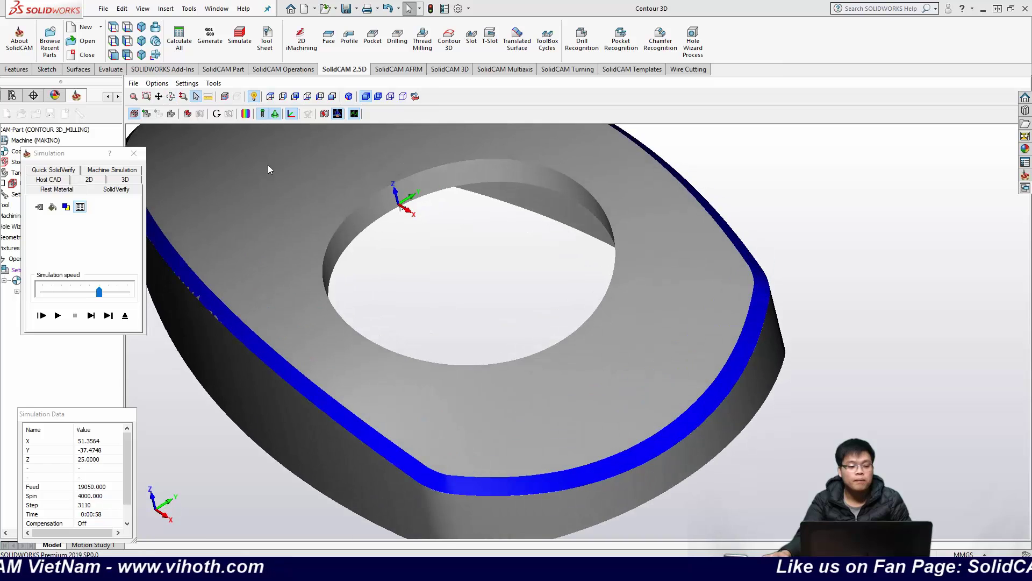
click(134, 153)
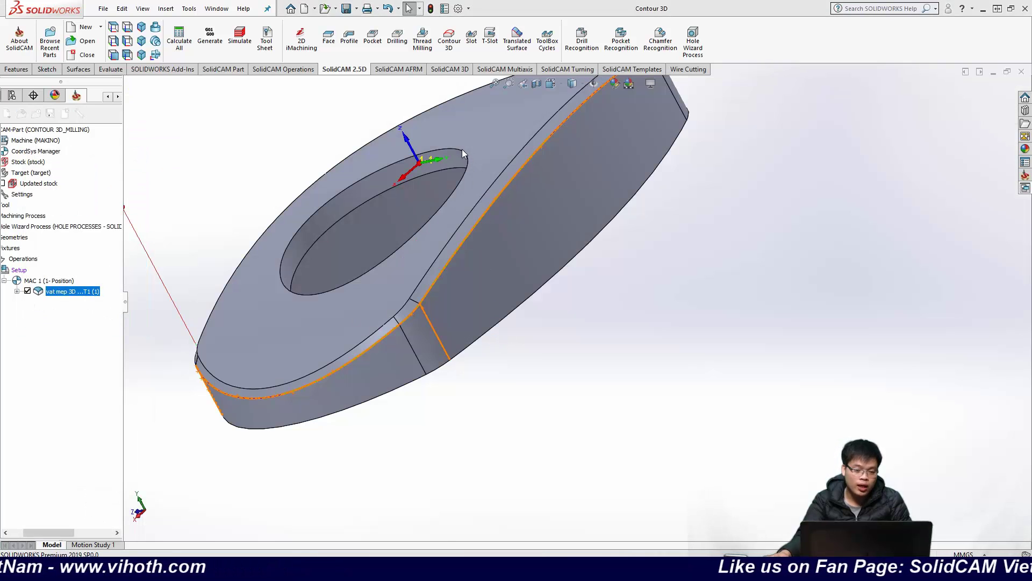
Step: Define a new geometry for the vat mep 3D operation by chaining the upper edge of the central hole, then open its tool settings
click(342, 197)
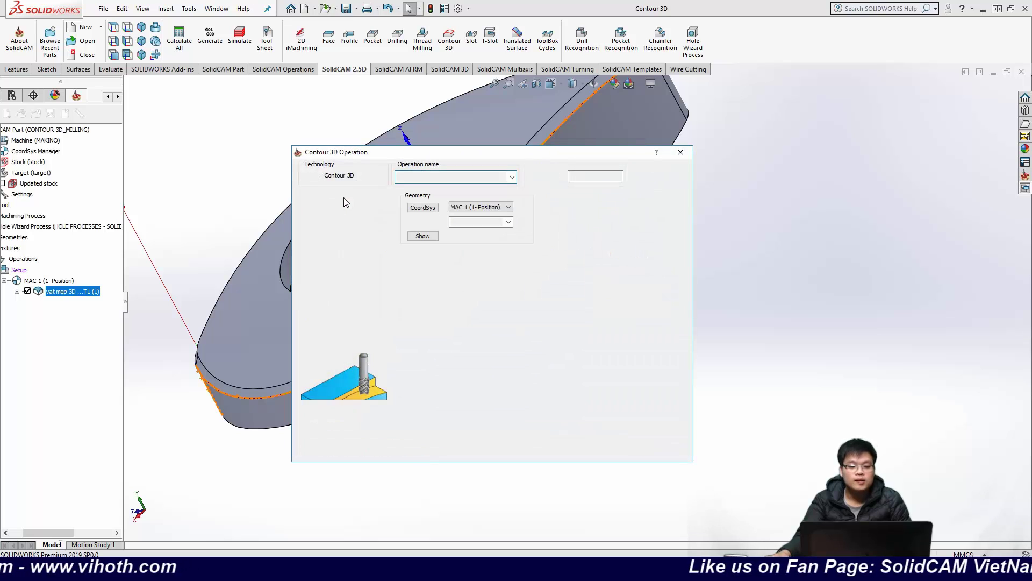
click(432, 221)
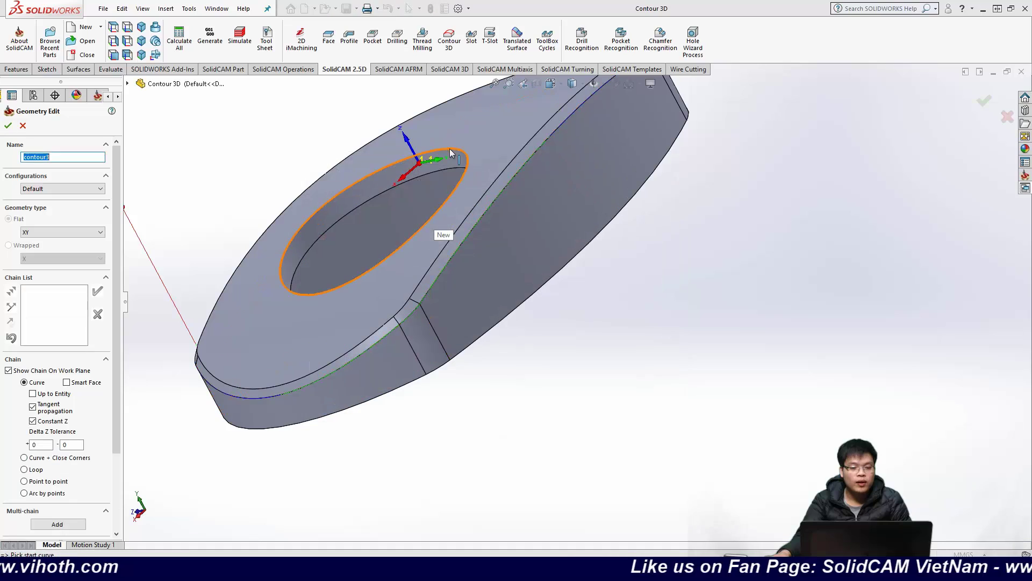
click(450, 153)
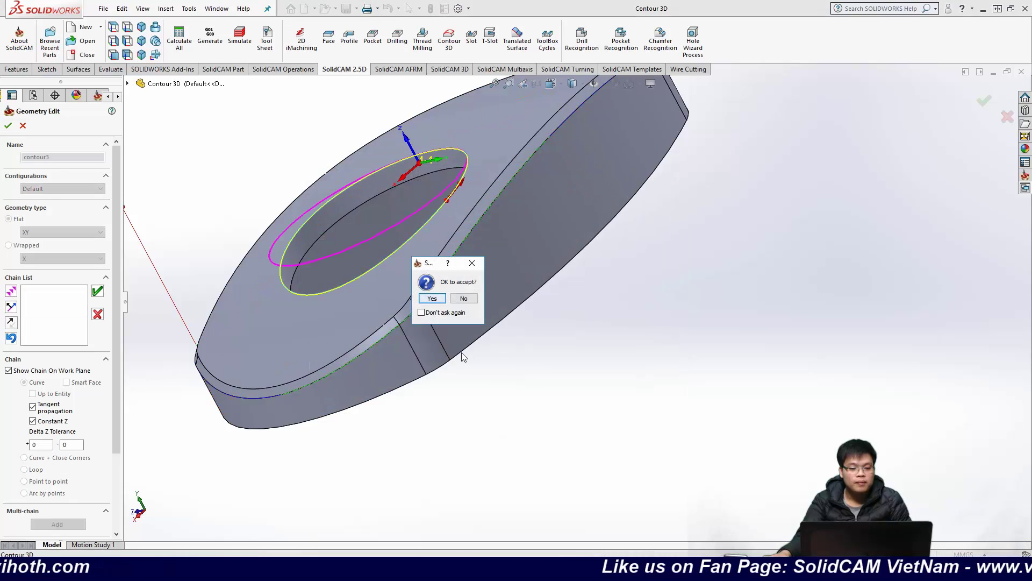
click(433, 298)
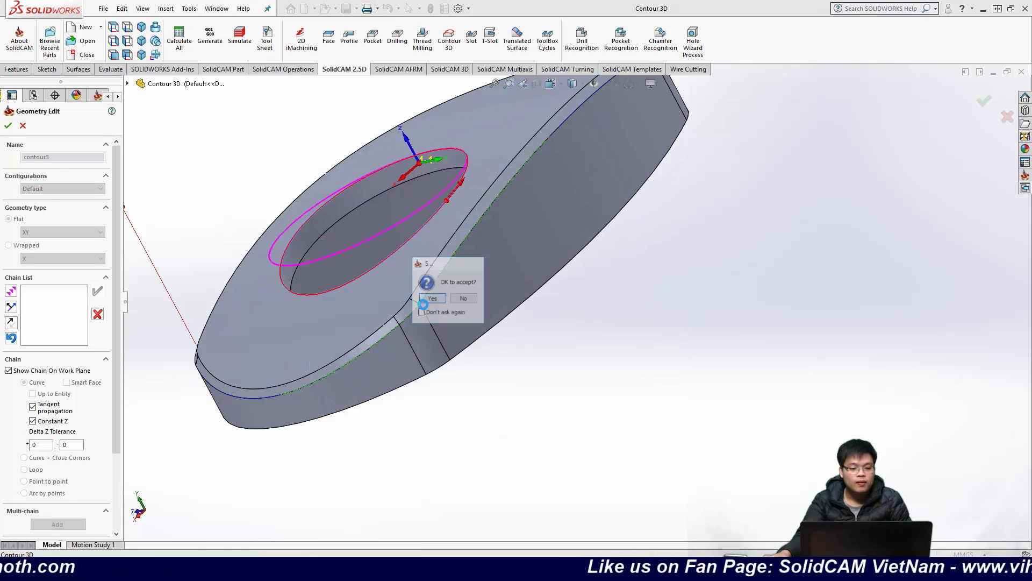
click(8, 126)
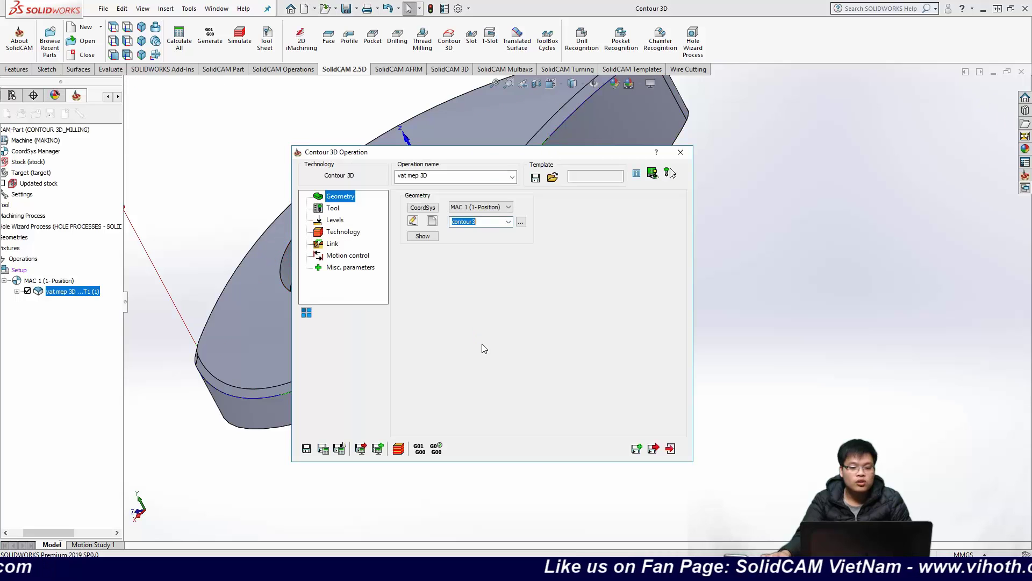
click(334, 209)
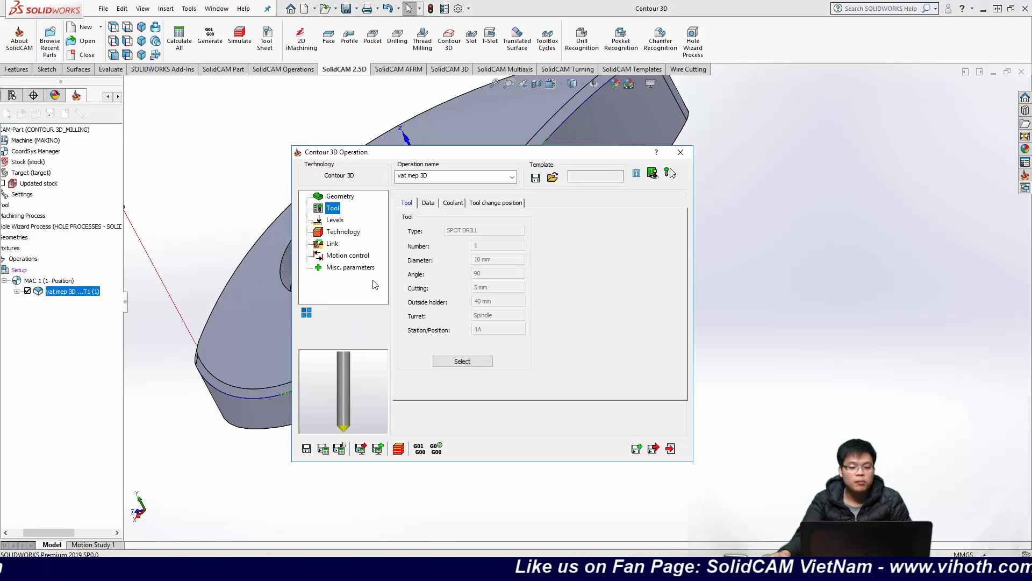